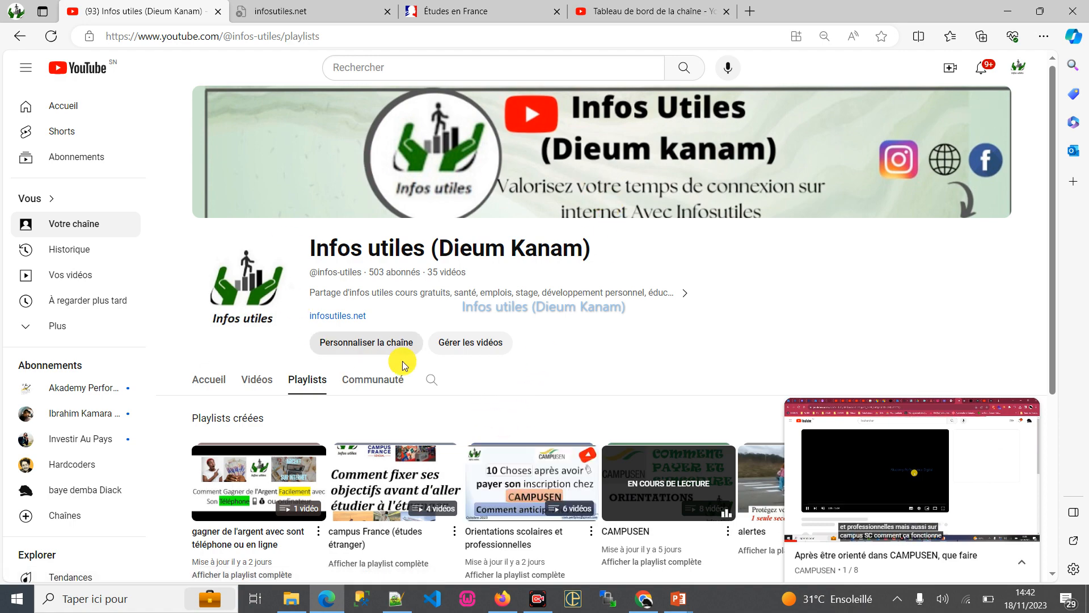
# - Browse the channel's created playlists and open the "campus France (études étranger)" playlist
pyautogui.scroll(-5, 519, 311)
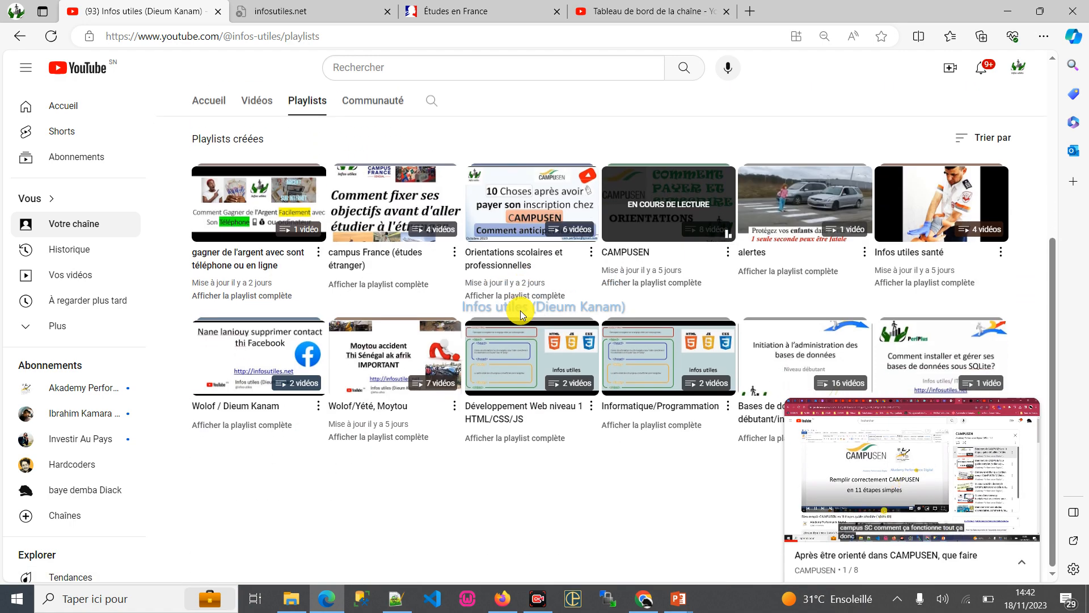
pyautogui.scroll(5, 519, 311)
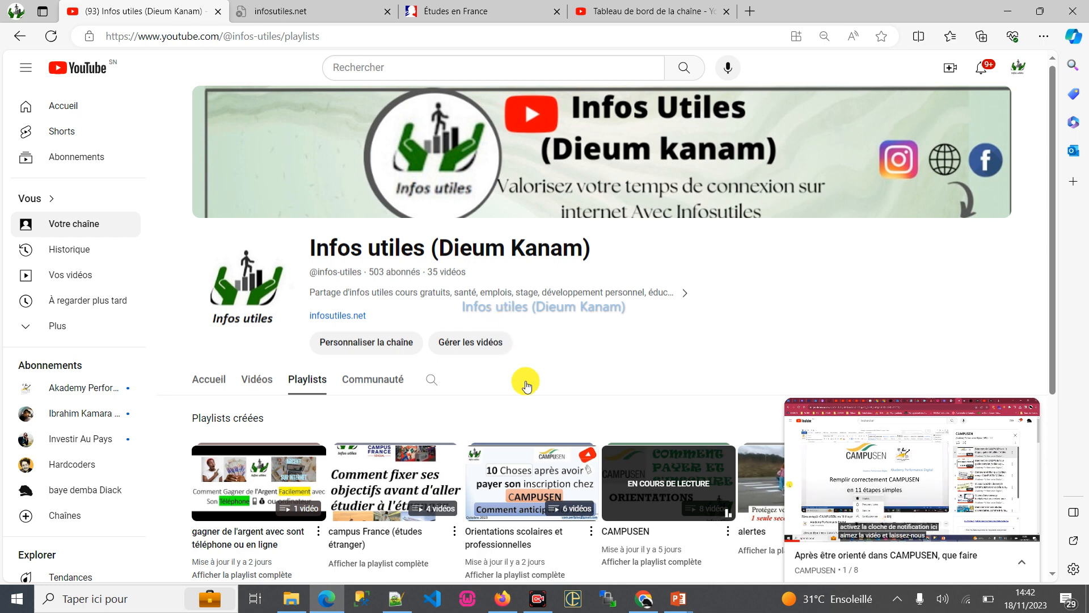
pyautogui.scroll(-3, 522, 381)
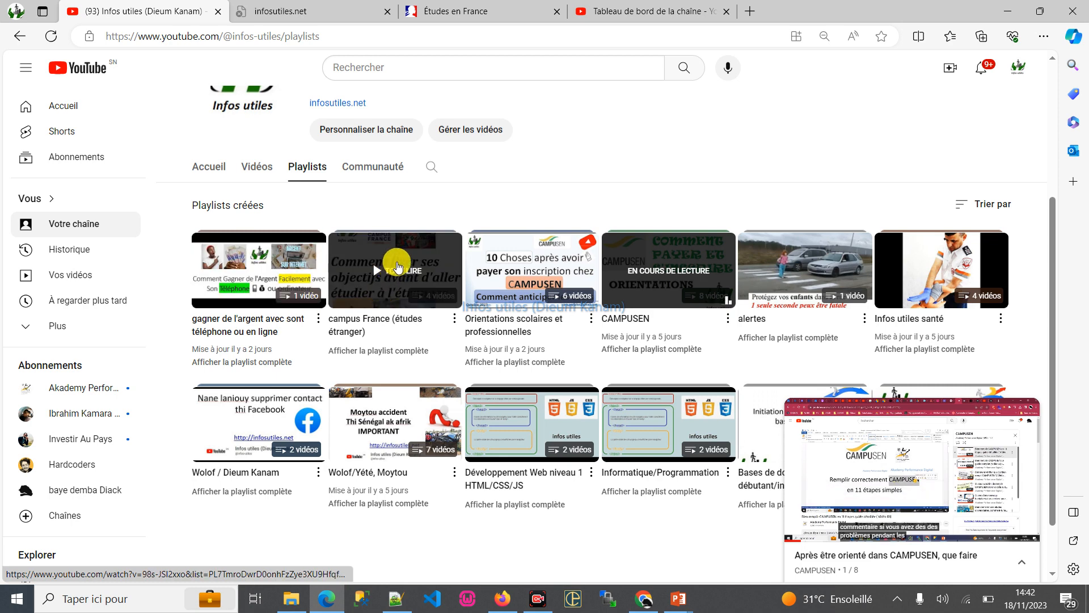
pyautogui.click(399, 260)
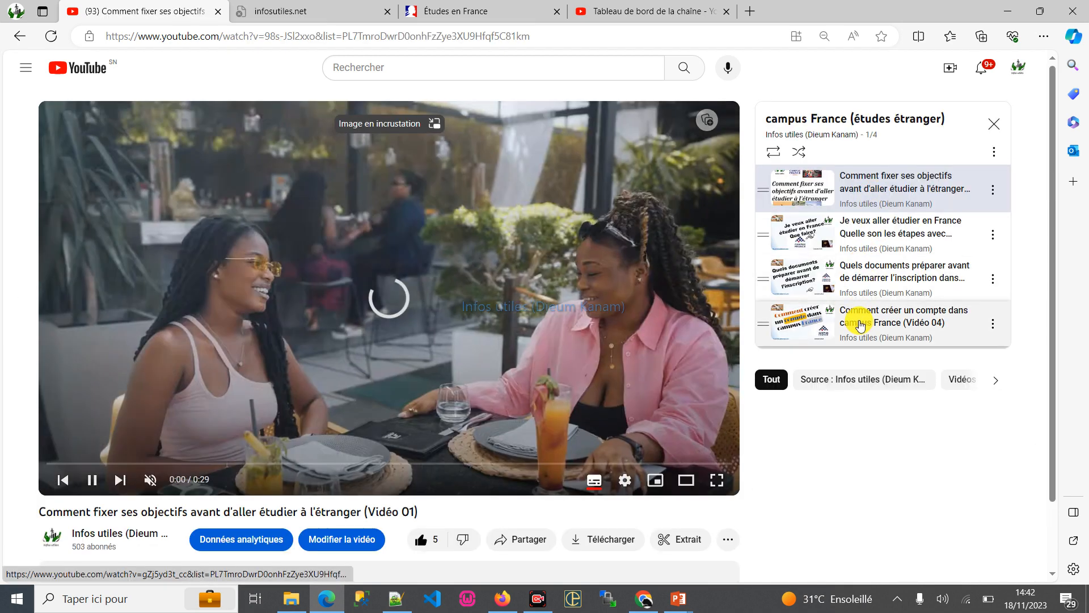
# - Look over the playlist's video page, skip the advert, and return to the Infos utiles channel page
pyautogui.scroll(-2, 596, 380)
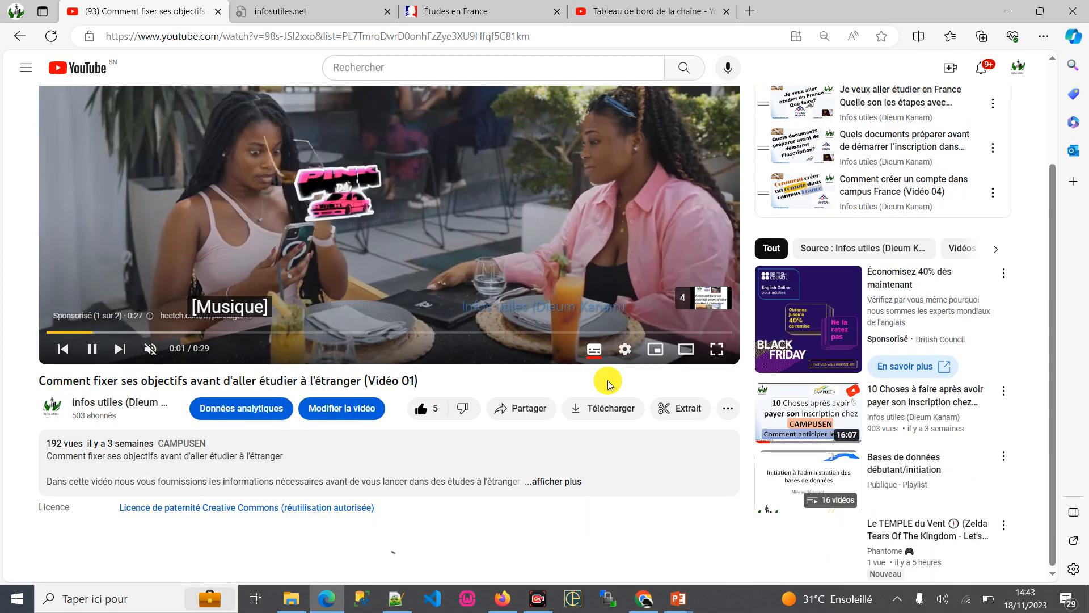
pyautogui.scroll(2, 481, 387)
pyautogui.scroll(-9, 559, 321)
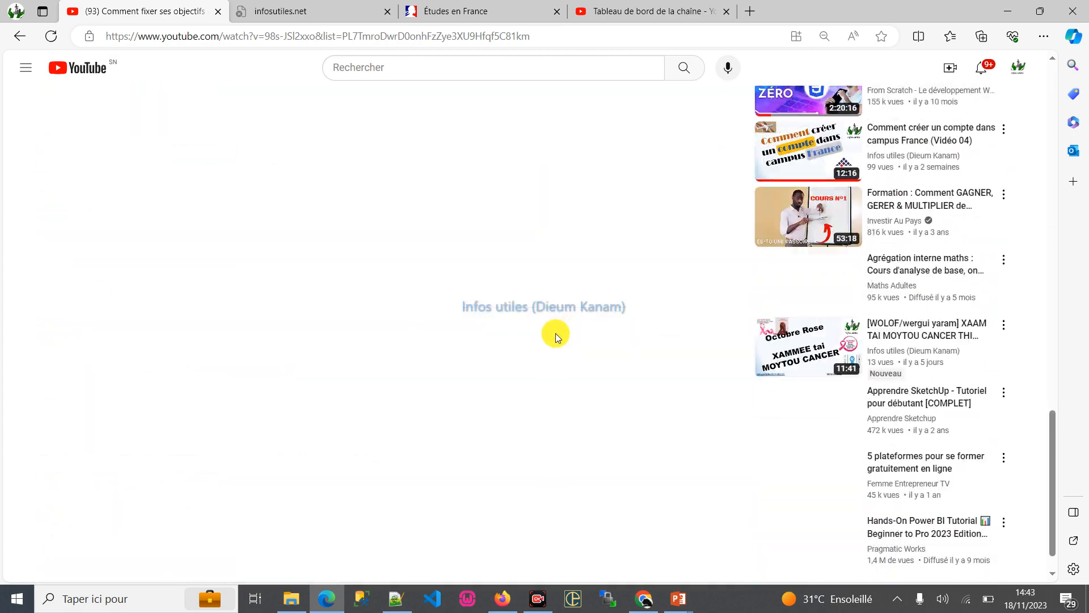
pyautogui.scroll(6, 556, 334)
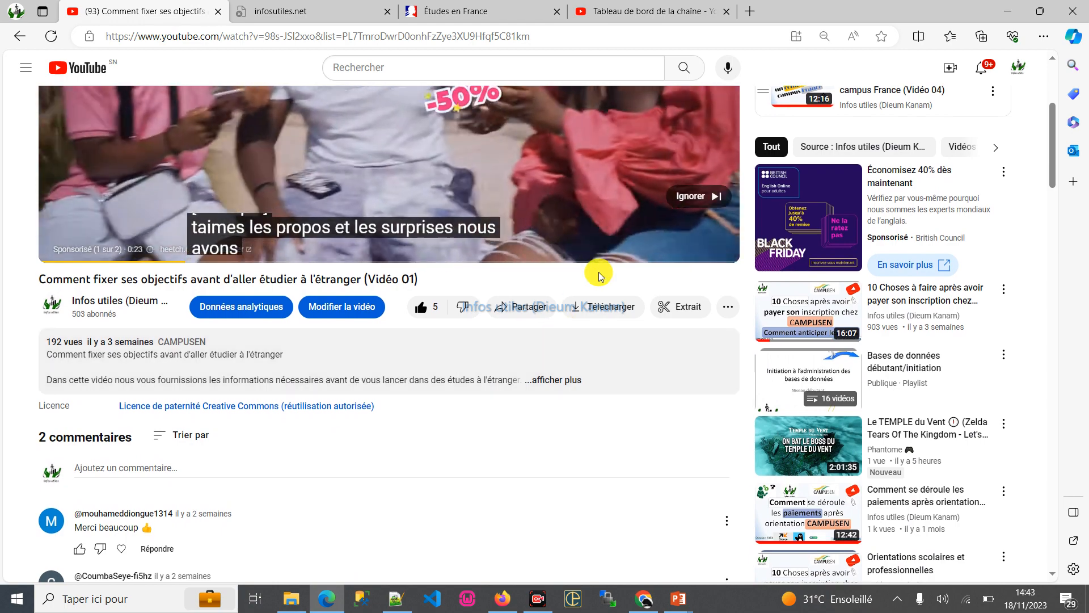
pyautogui.click(689, 196)
pyautogui.scroll(4, 615, 329)
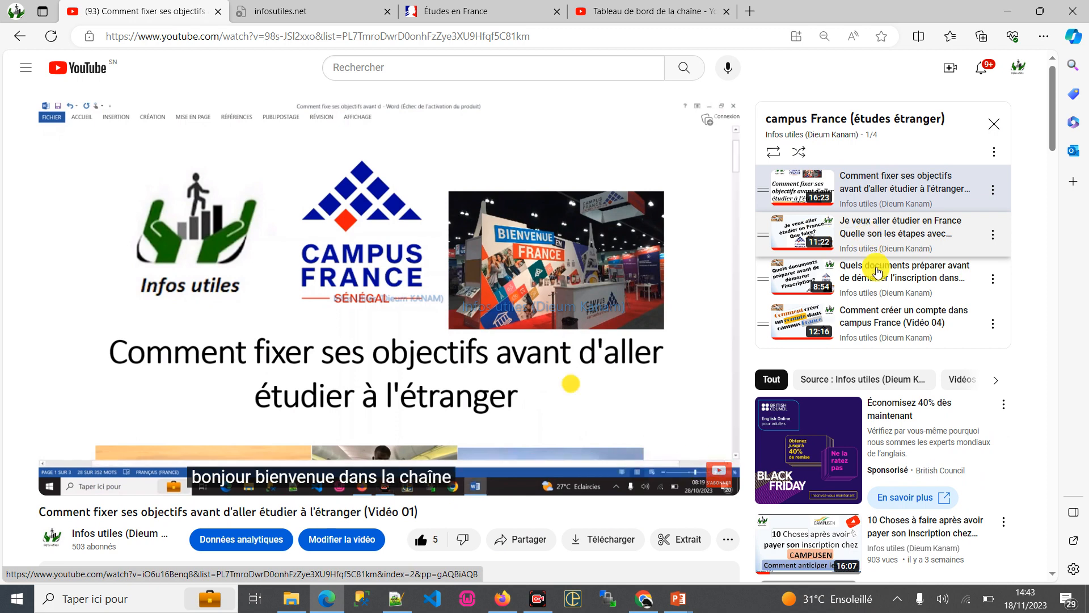
pyautogui.click(55, 535)
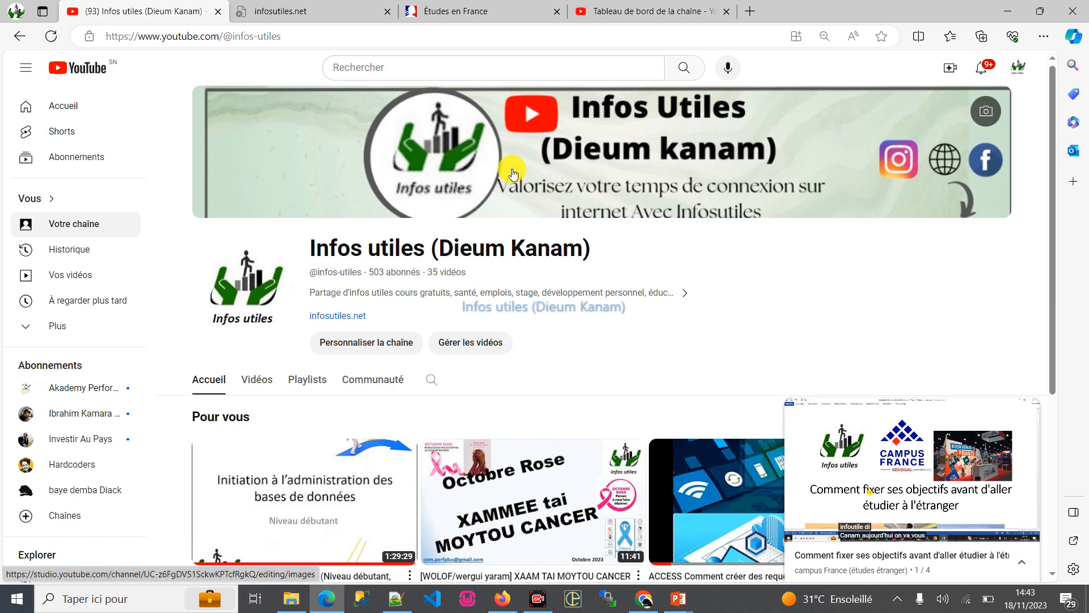
# - Switch to the Études en France site and sign in with the prefilled account credentials
pyautogui.click(482, 5)
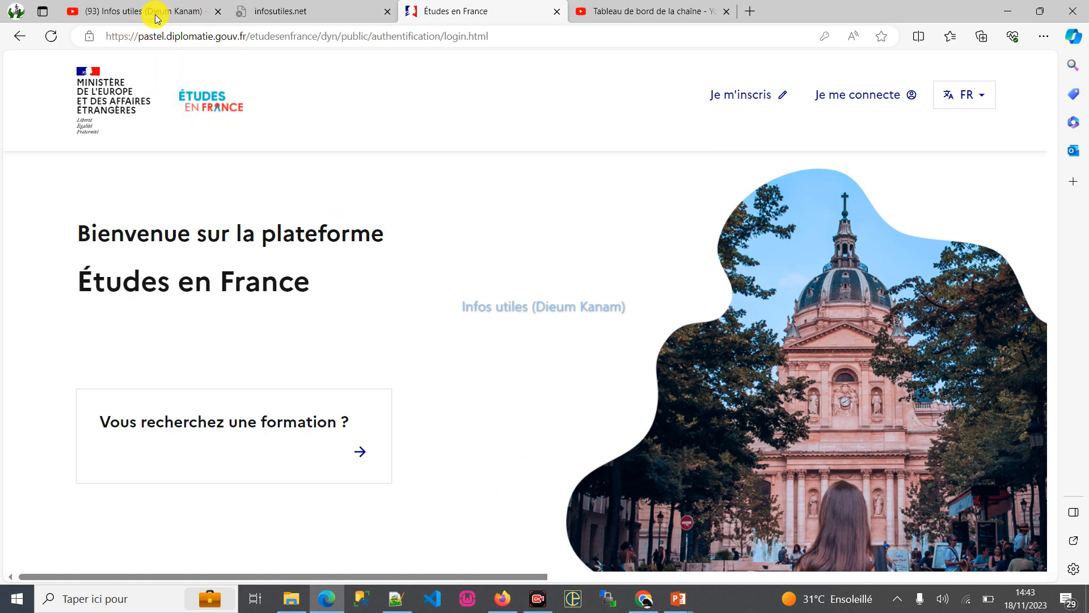
pyautogui.click(864, 95)
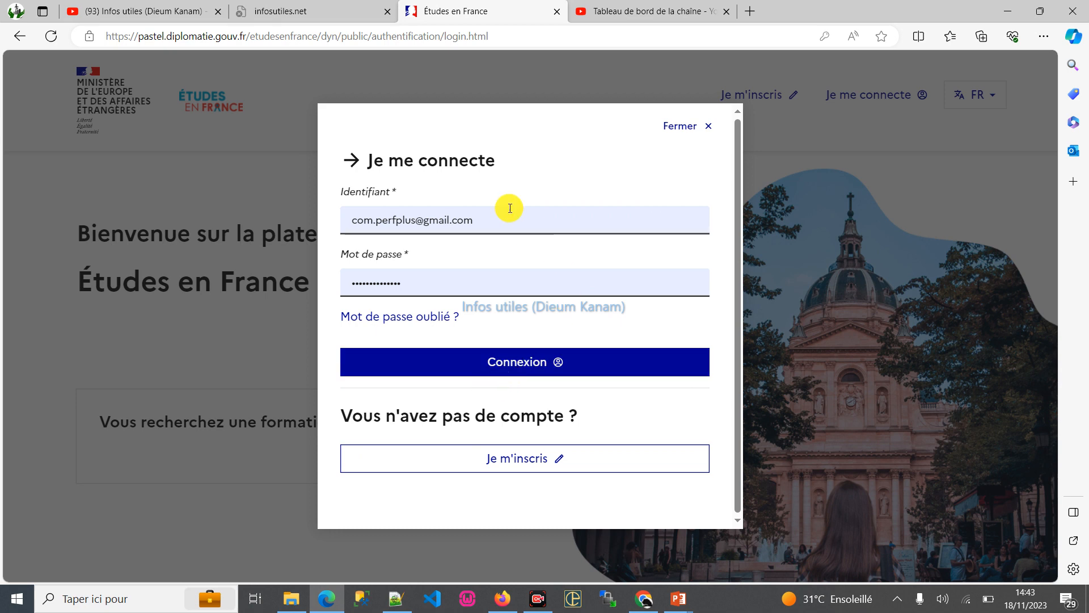
pyautogui.click(496, 364)
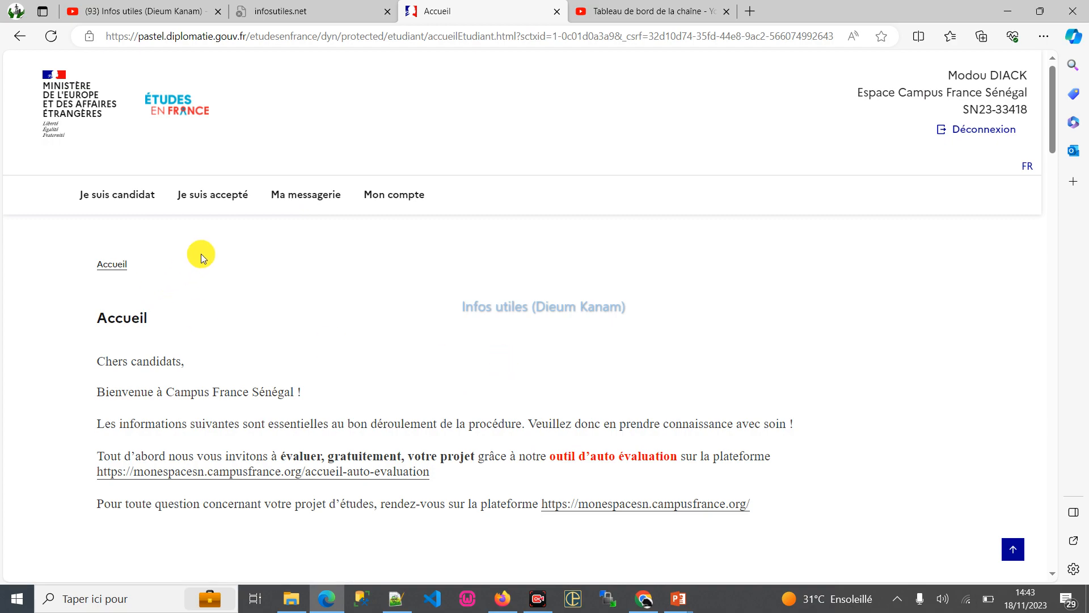
# - Open "1.1 - Je saisis mes informations personnelles" under "Je saisis mon dossier" in the candidate area
pyautogui.scroll(-10, 390, 275)
pyautogui.scroll(10, 393, 287)
pyautogui.click(115, 193)
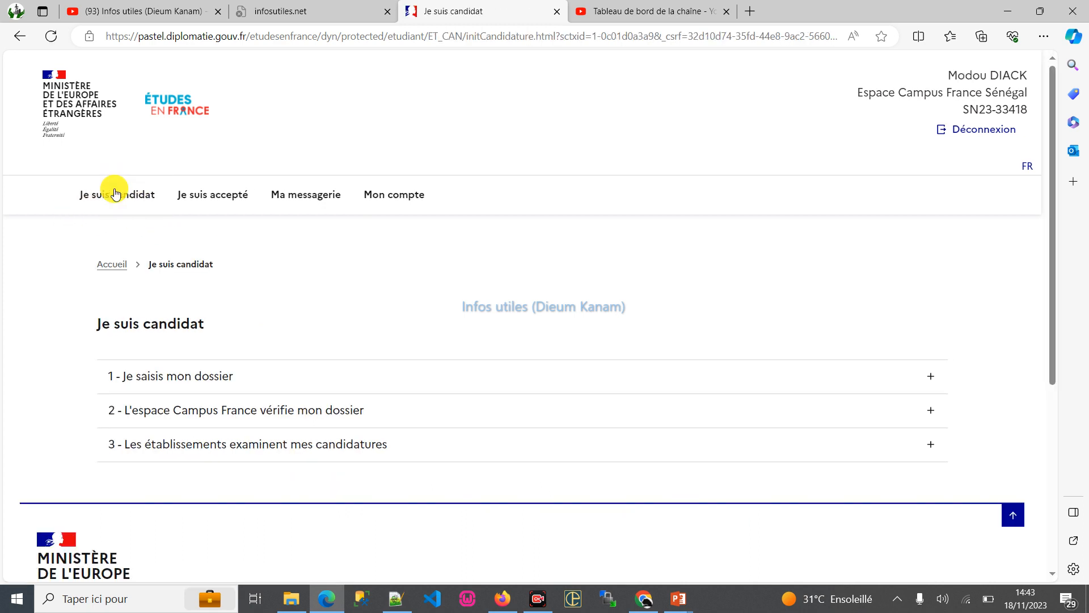
pyautogui.click(219, 377)
pyautogui.scroll(-3, 247, 351)
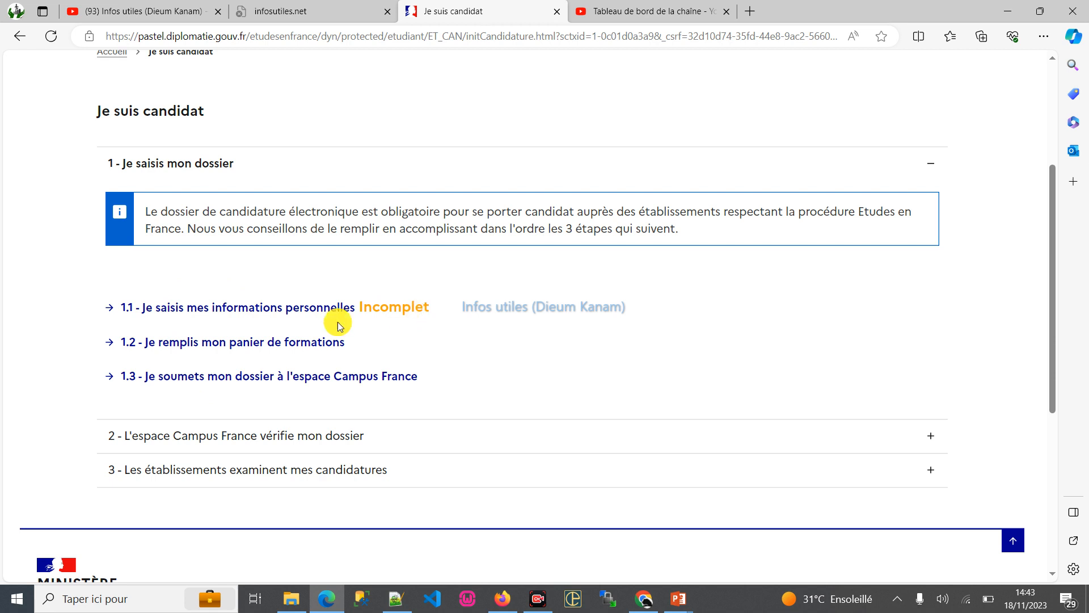
pyautogui.click(280, 311)
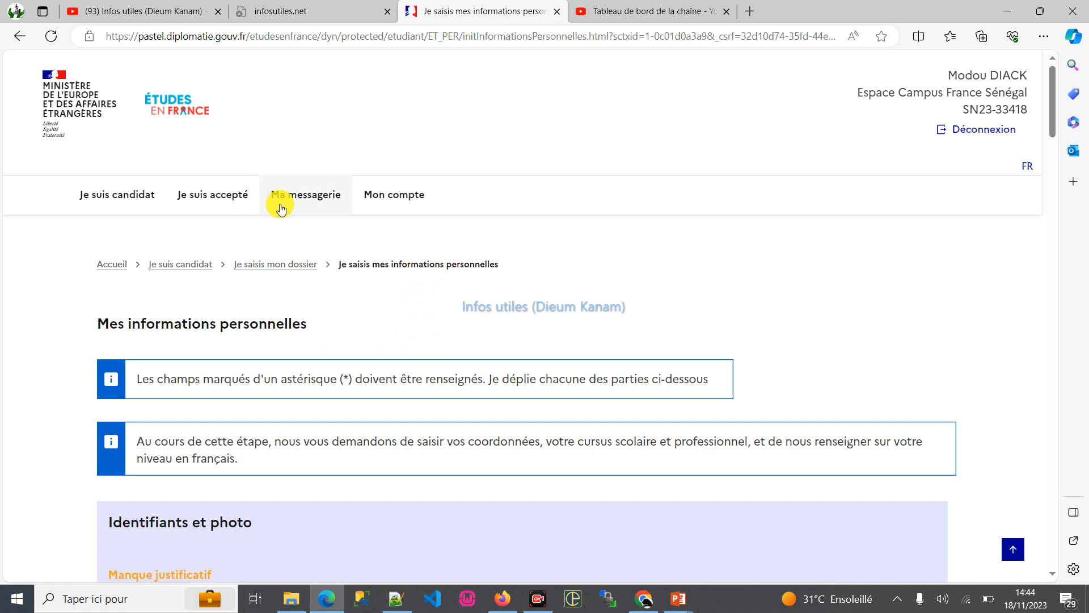
# - Show the mes_fichiers folder in a resized window over the personal information page and review its prepared documents
pyautogui.scroll(-3, 479, 295)
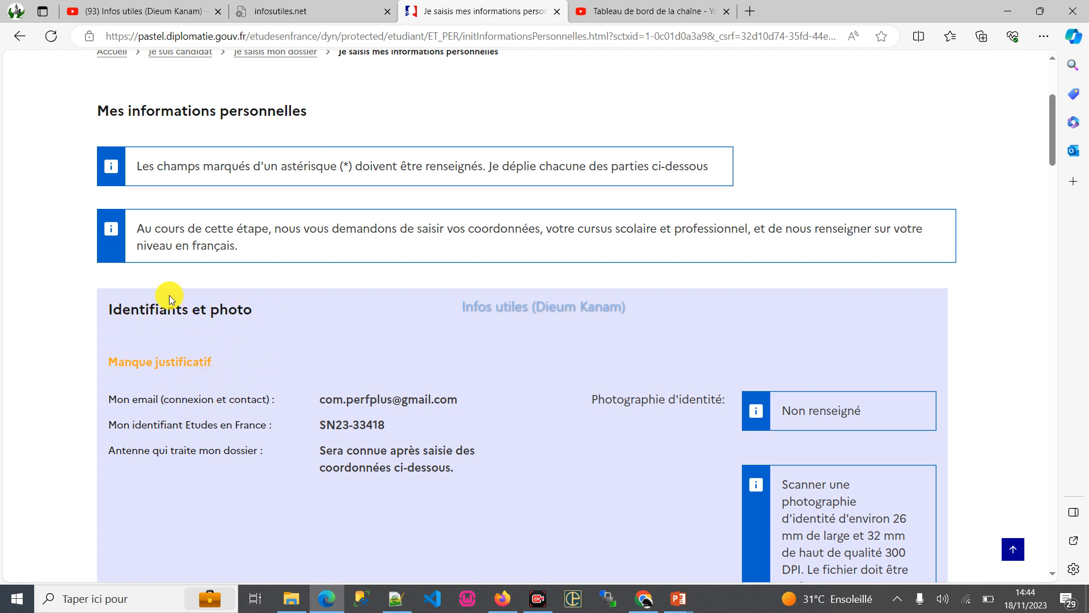
pyautogui.moveTo(302, 601)
pyautogui.click(538, 599)
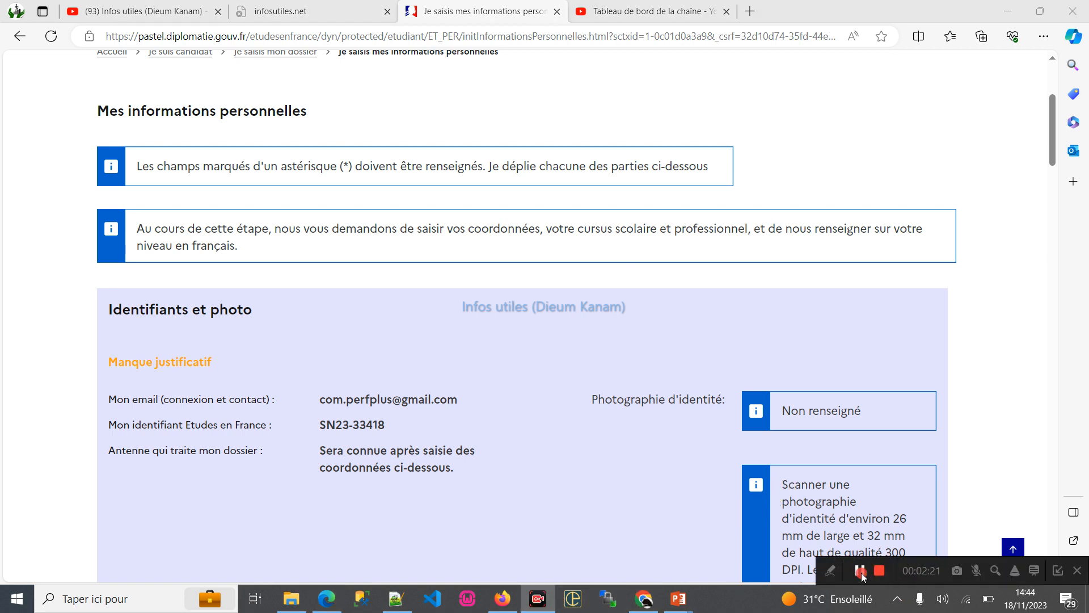
pyautogui.click(860, 571)
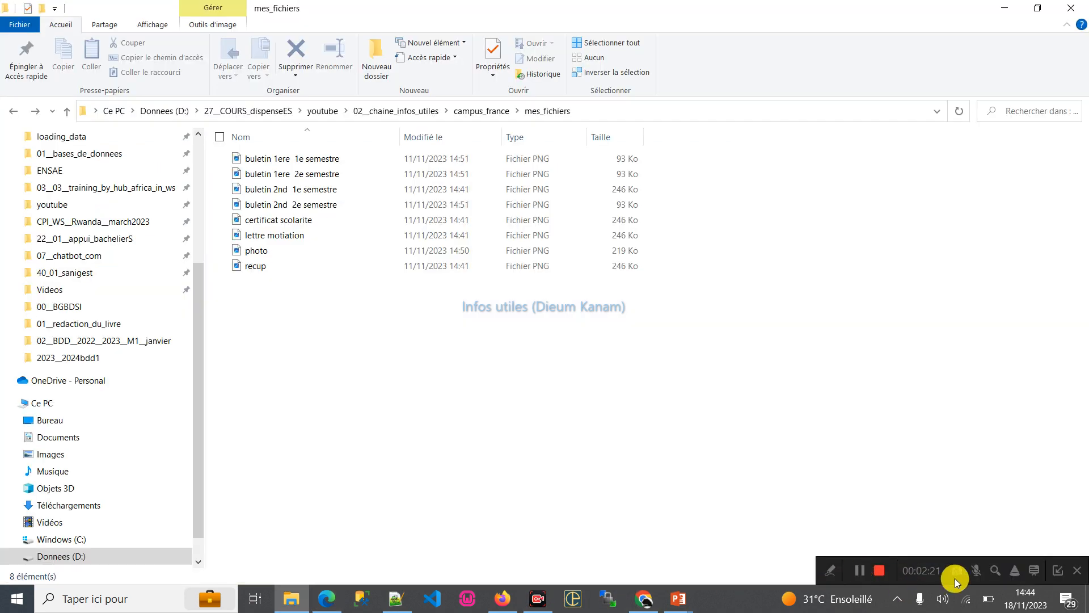
pyautogui.click(1056, 573)
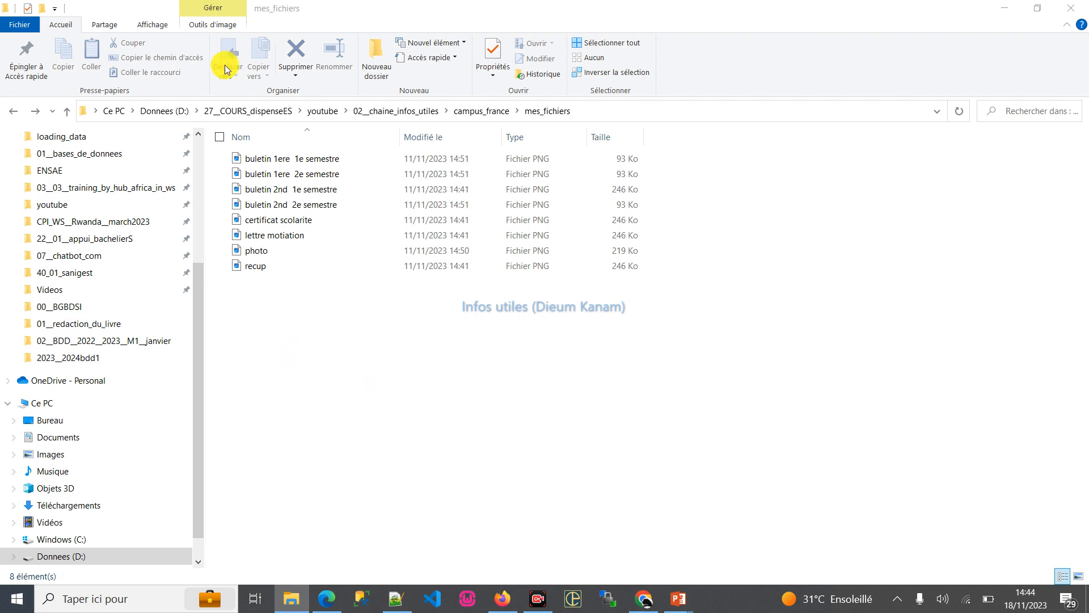
pyautogui.moveTo(352, 5); pyautogui.dragTo(190, 166)
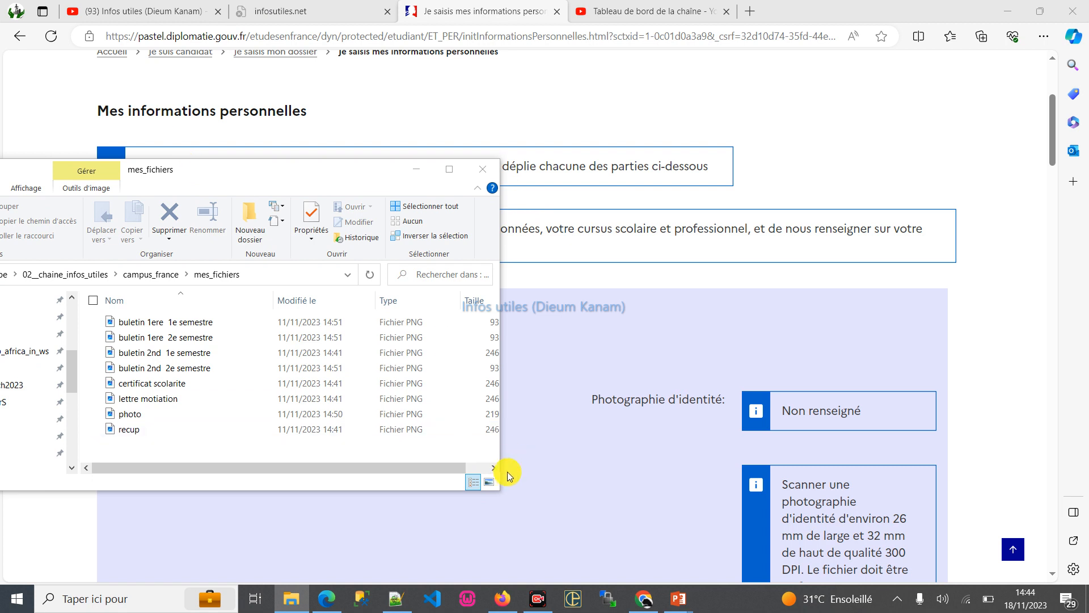
pyautogui.moveTo(541, 505); pyautogui.dragTo(990, 576)
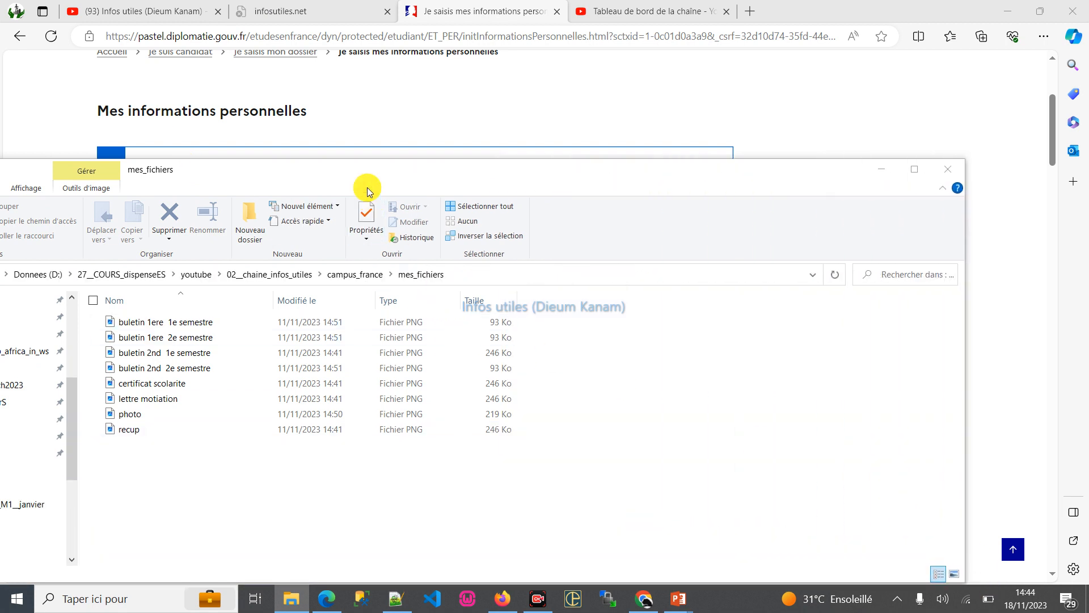
pyautogui.moveTo(366, 187); pyautogui.dragTo(305, 108)
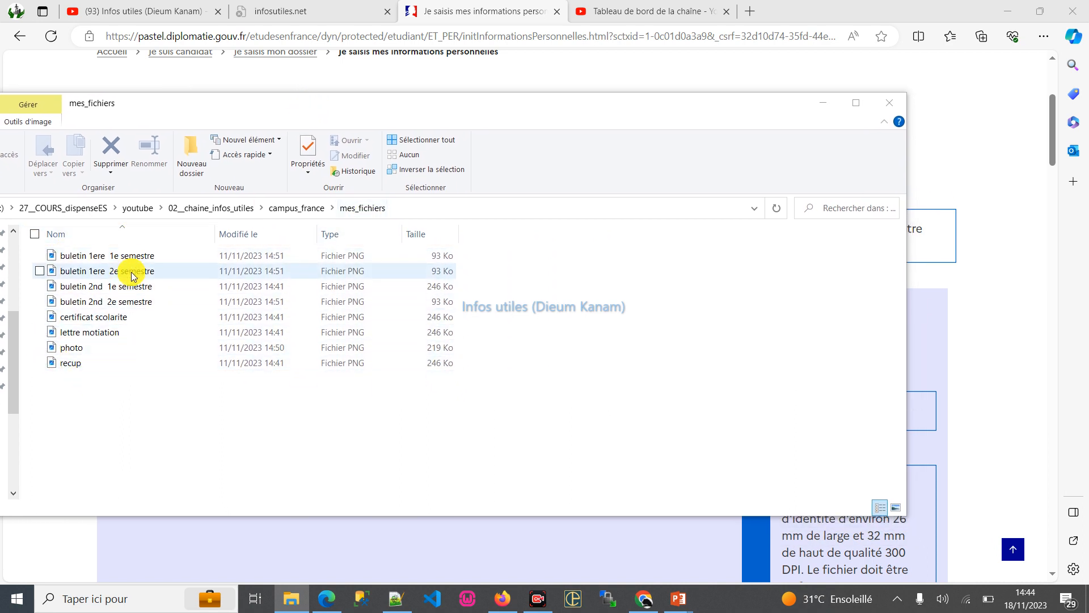
pyautogui.click(928, 319)
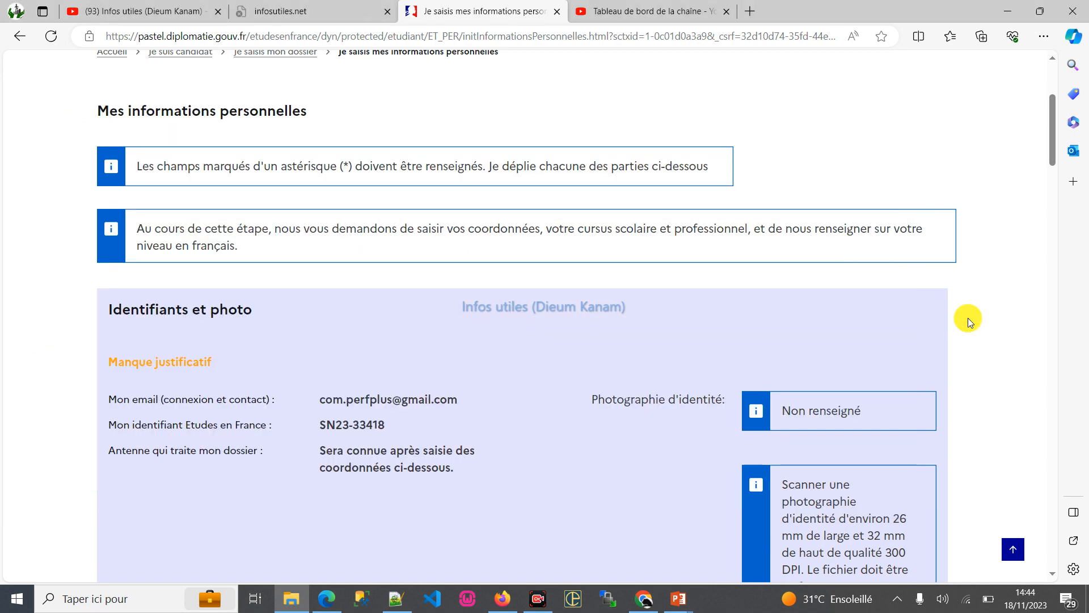
# - Start modifying the identity photo in "Identifiants et photo" and copy the mes_fichiers folder path for the file chooser
pyautogui.scroll(-2, 288, 375)
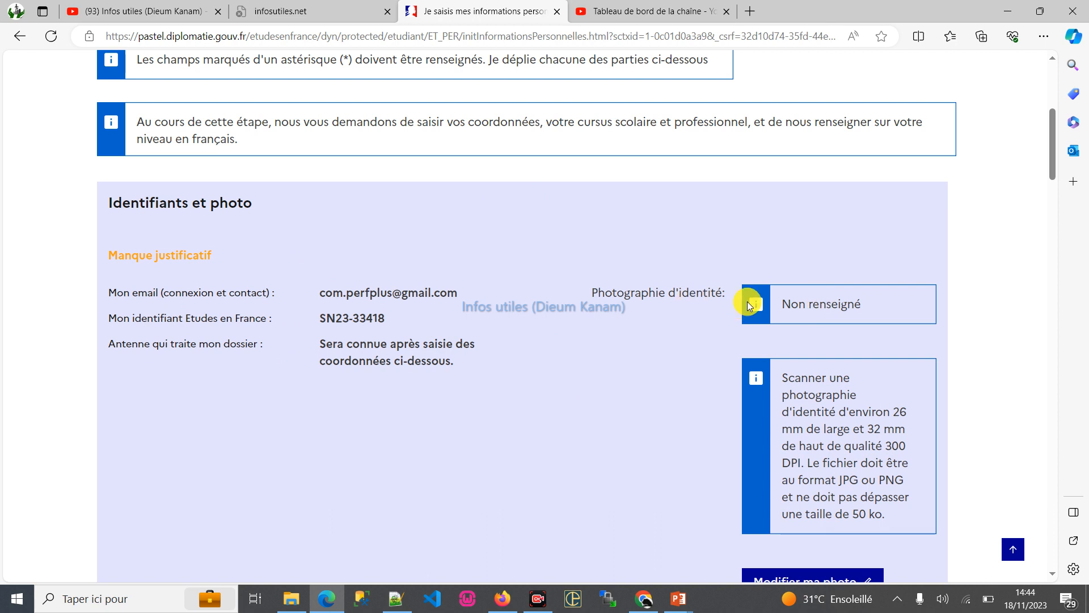
pyautogui.scroll(-2, 524, 311)
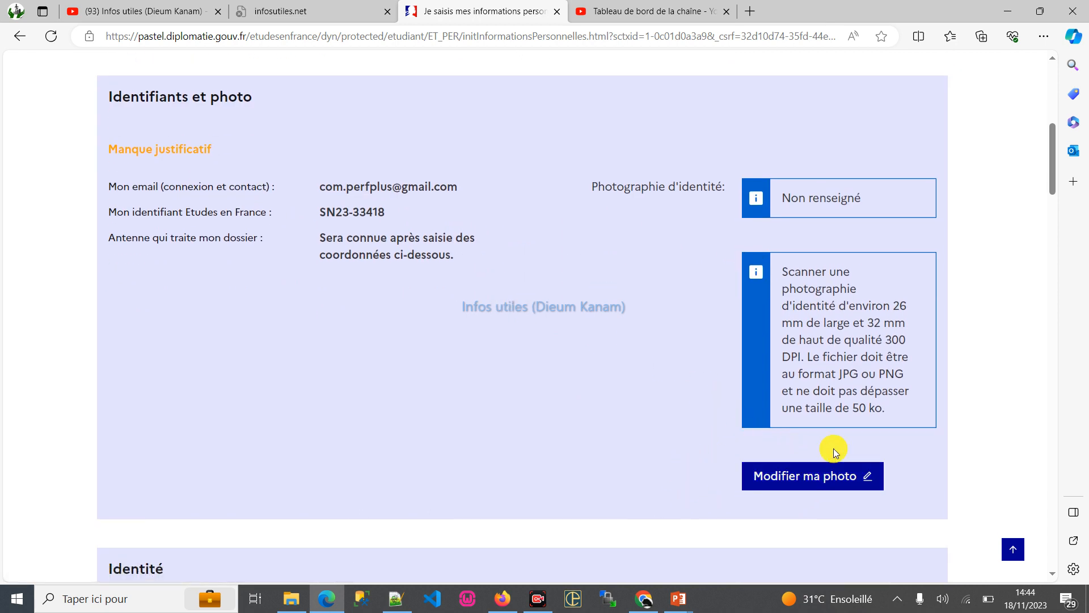
pyautogui.click(784, 474)
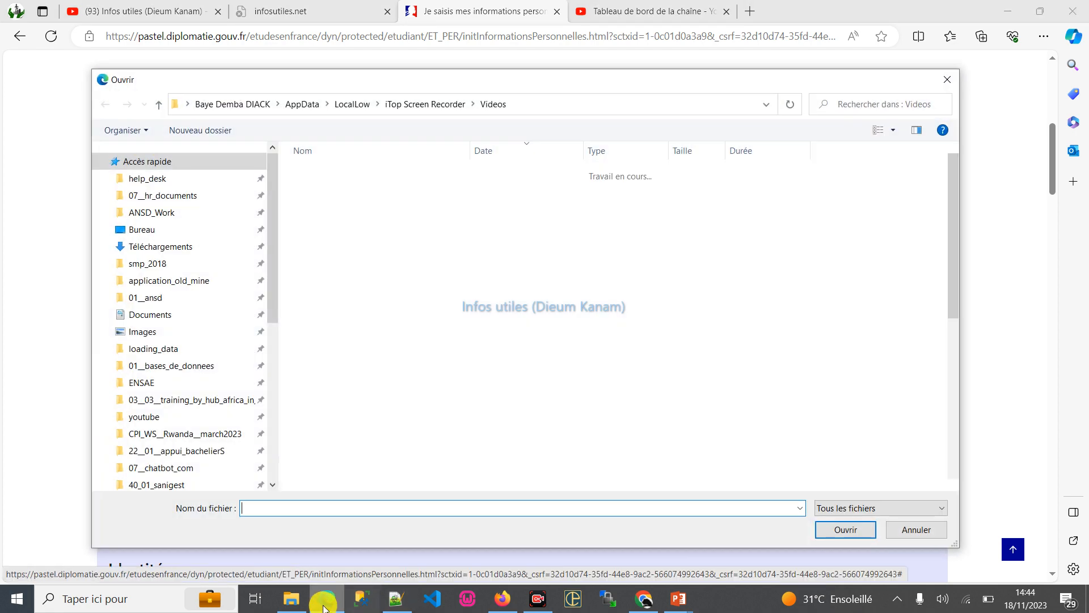
pyautogui.click(291, 598)
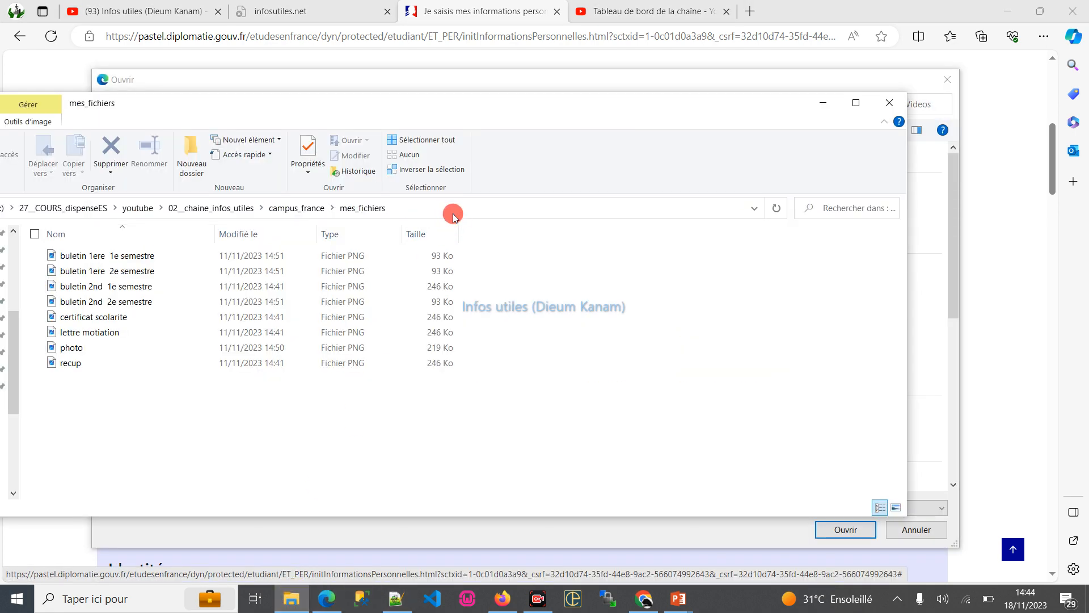
pyautogui.click(454, 214)
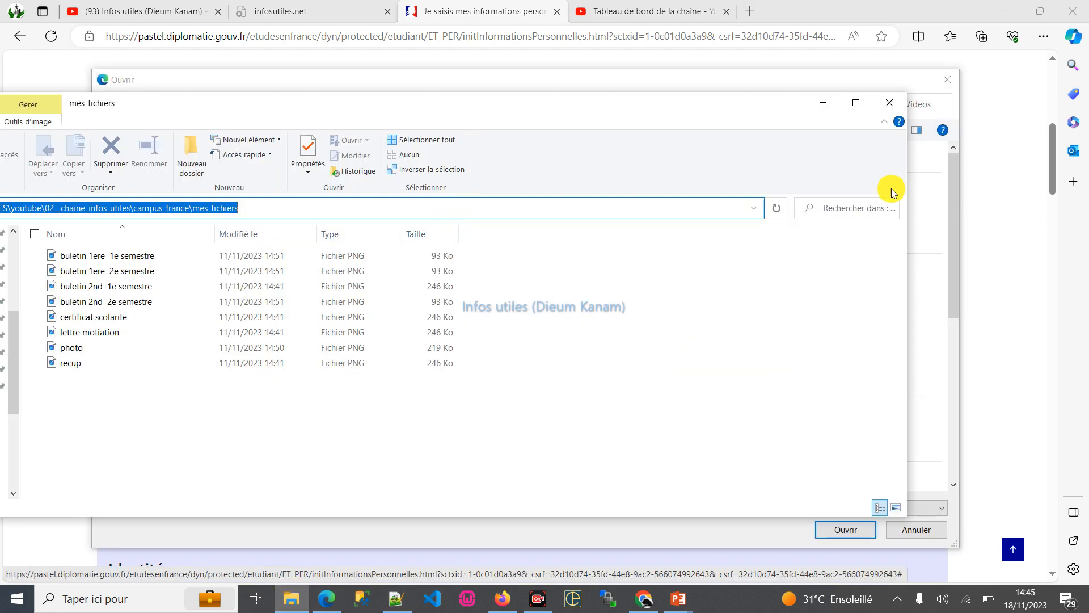
# - Point the file chooser to the mes_fichiers folder and try to upload the photo file as the identity photo
pyautogui.click(950, 269)
pyautogui.click(537, 107)
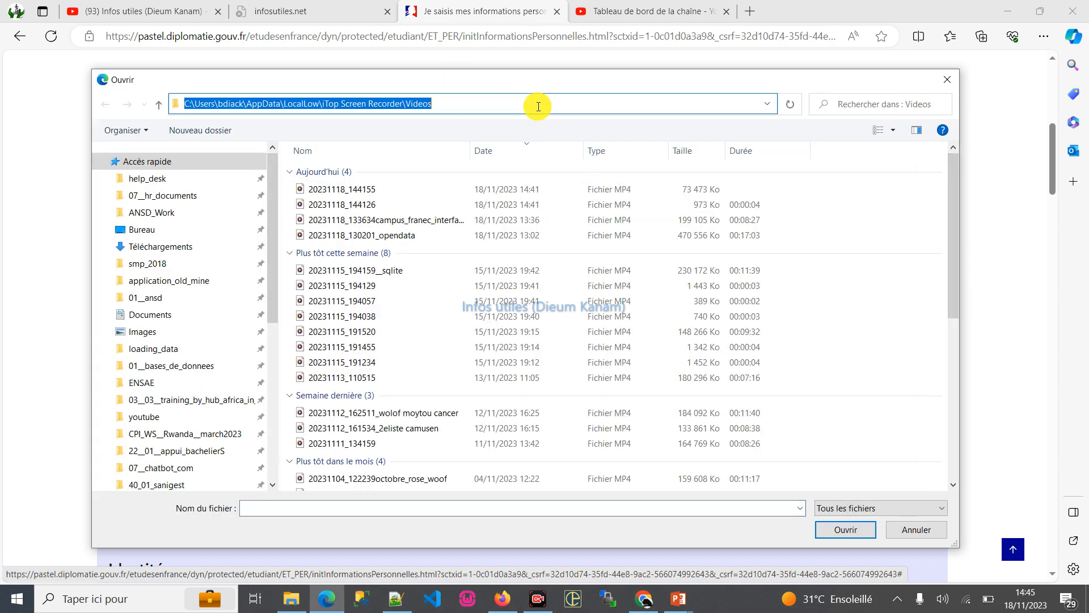
pyautogui.write('D:\\27__COURS_dispenseES\\youtube\\02__chaine_infos_utiles\\campus_france\\mes_fichiers')
pyautogui.press('Return')
pyautogui.moveTo(561, 79); pyautogui.dragTo(316, 83)
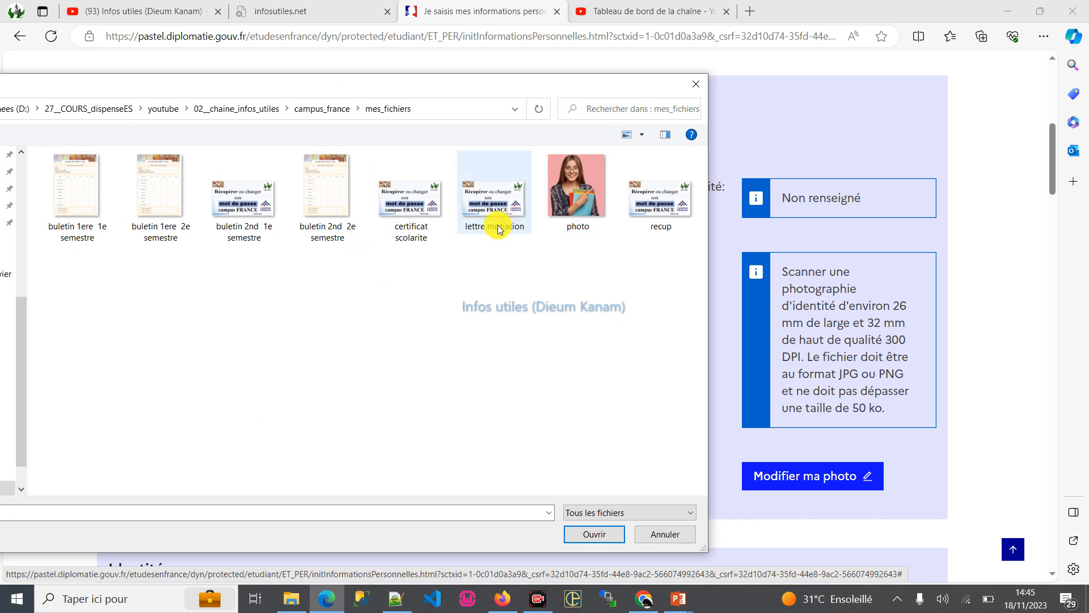
pyautogui.doubleClick(577, 195)
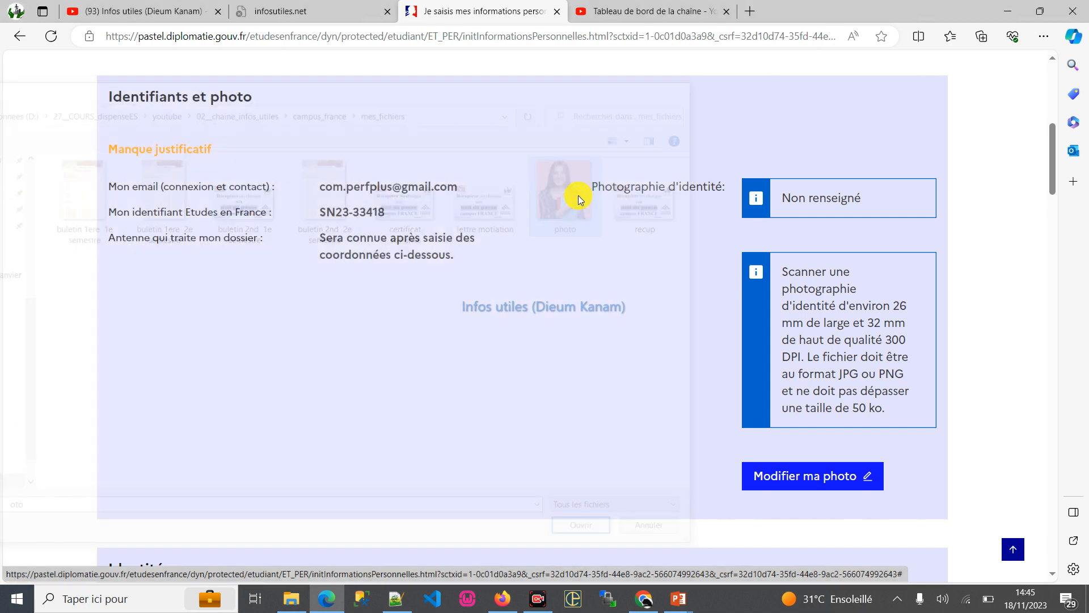
# - Review the identity photo requirements and check the size of the photo file in the mes_fichiers folder
pyautogui.scroll(-5, 517, 373)
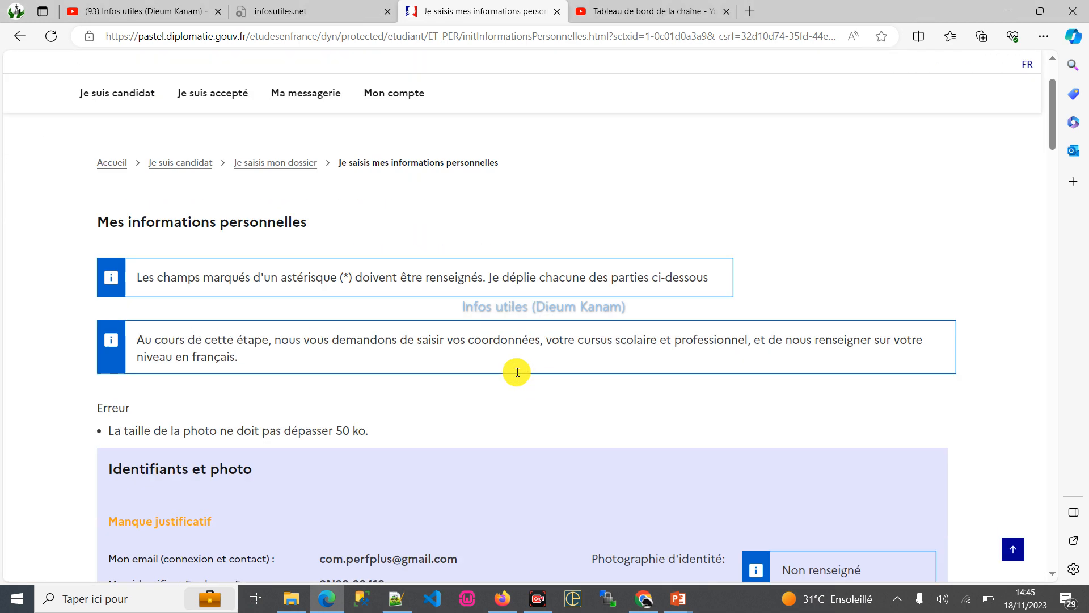
pyautogui.scroll(-3, 516, 372)
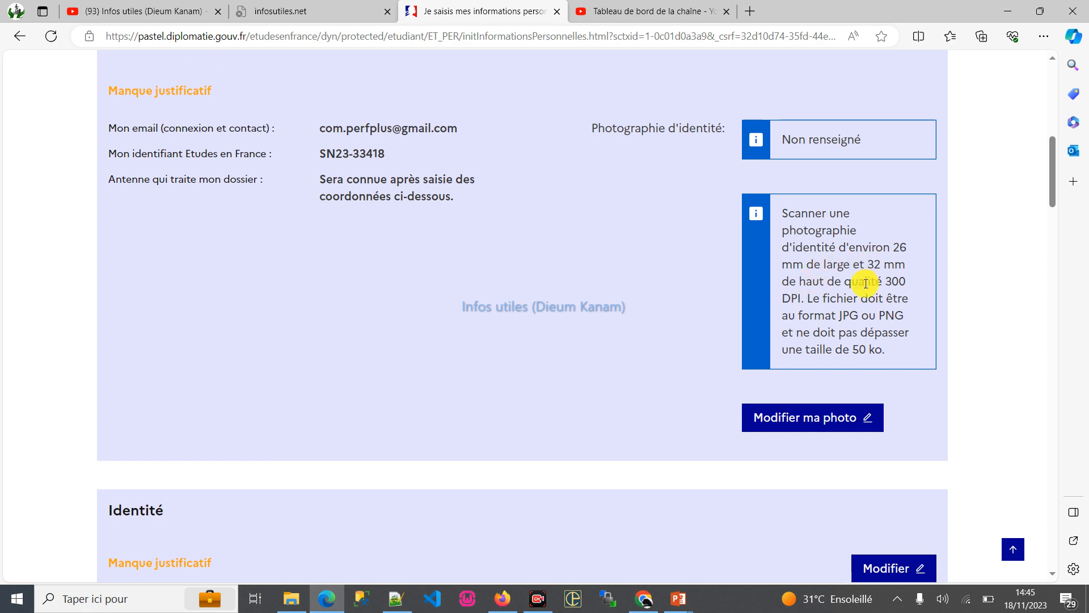
pyautogui.scroll(-2, 865, 283)
pyautogui.scroll(2, 864, 284)
pyautogui.click(291, 599)
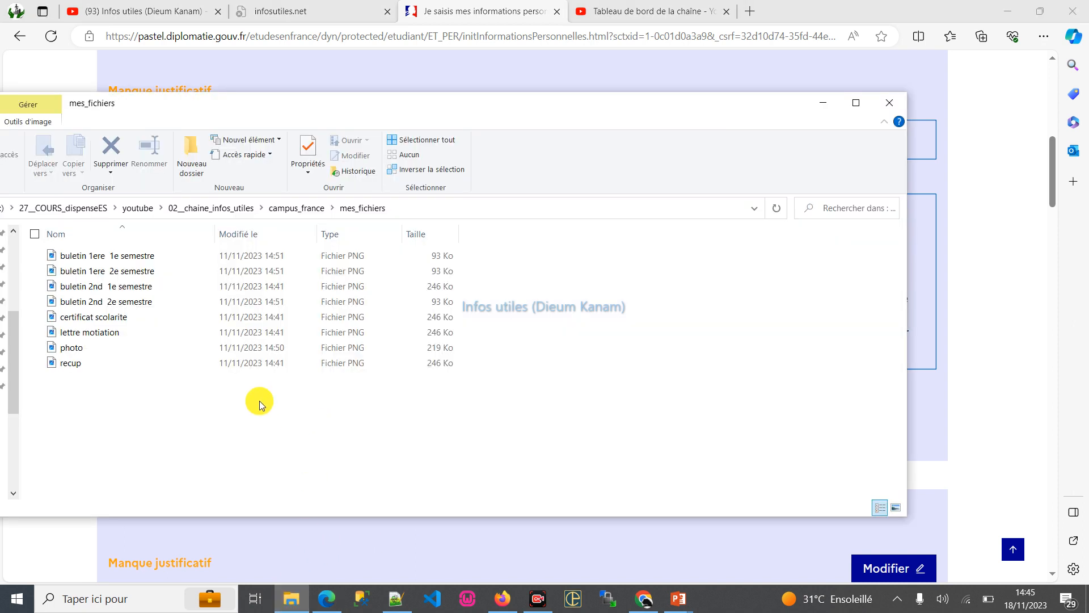
pyautogui.click(139, 348)
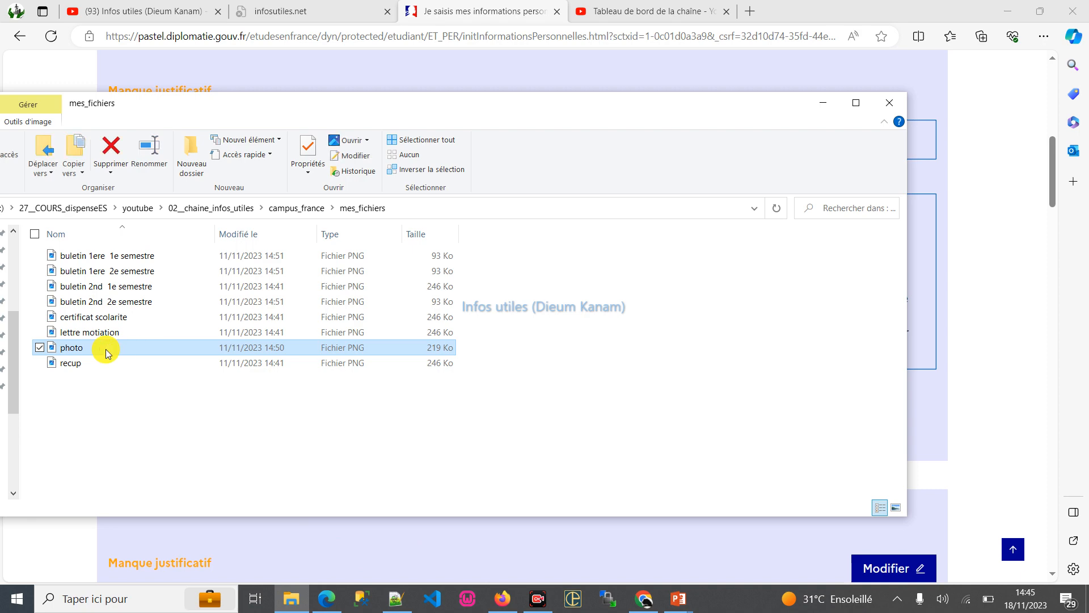
# - Open the PNG photo from the mes_fichiers folder in Paint and crop its canvas to about 320 × 271 px
pyautogui.rightClick(105, 349)
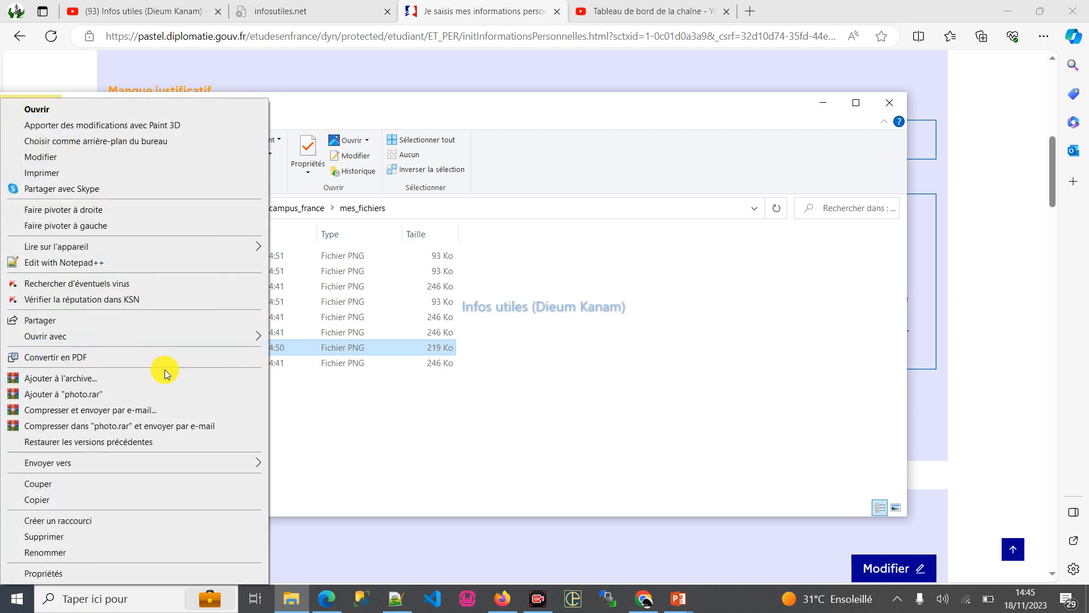
pyautogui.moveTo(185, 339)
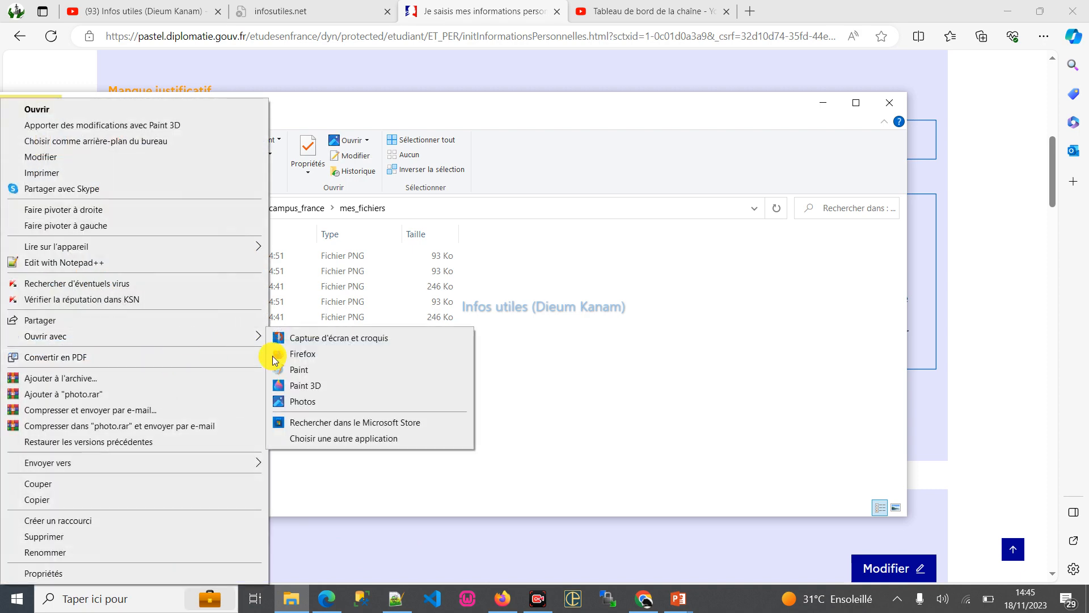
pyautogui.click(328, 369)
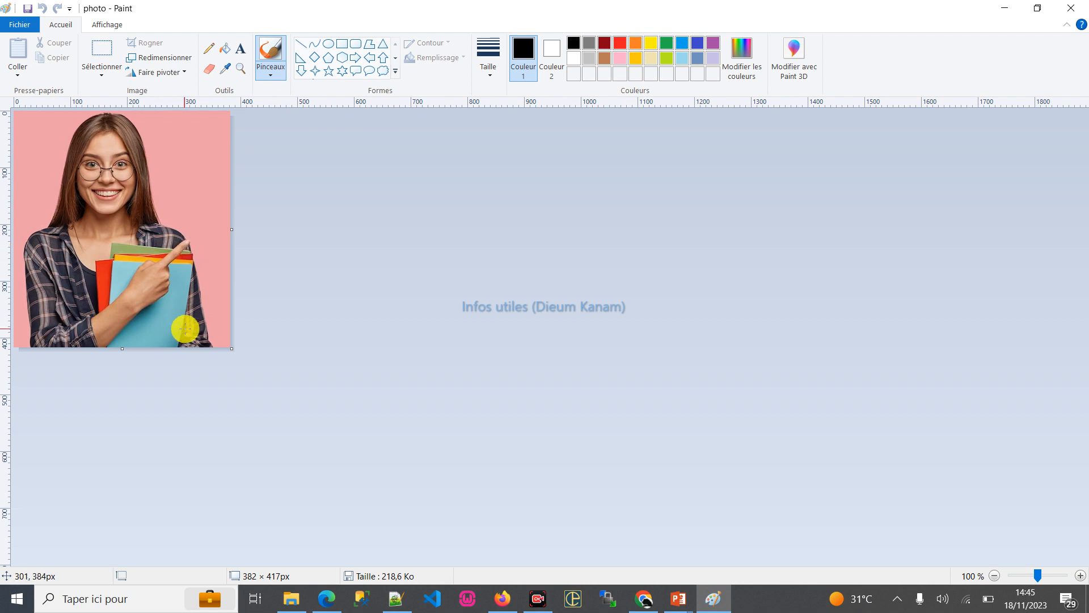
pyautogui.moveTo(233, 348); pyautogui.dragTo(196, 265)
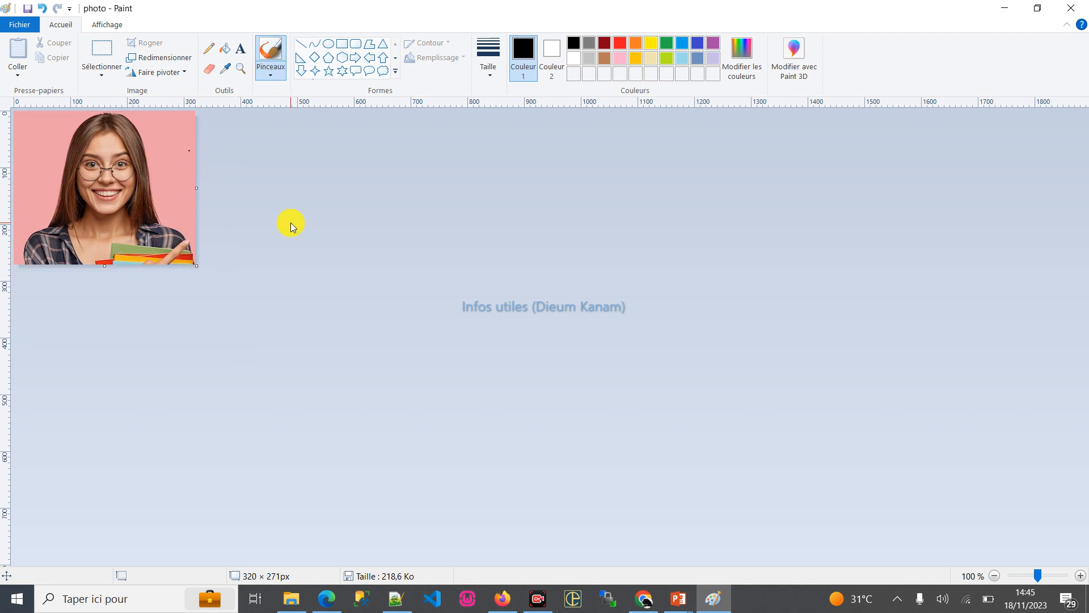
# - Save the cropped picture as a JPEG named photo in the mes_fichiers folder and close Paint
pyautogui.click(19, 25)
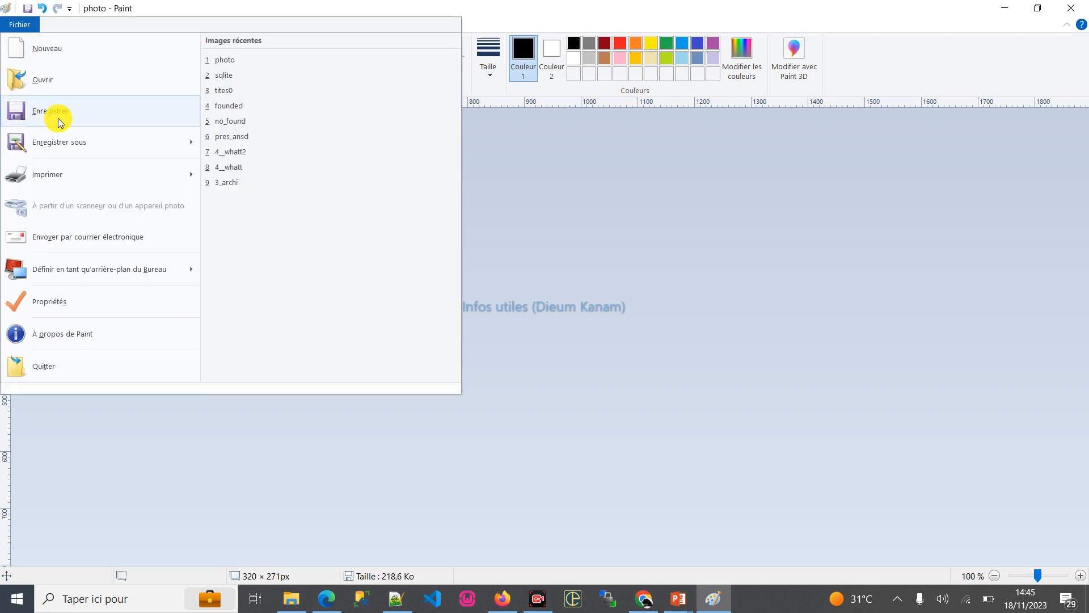
pyautogui.click(60, 143)
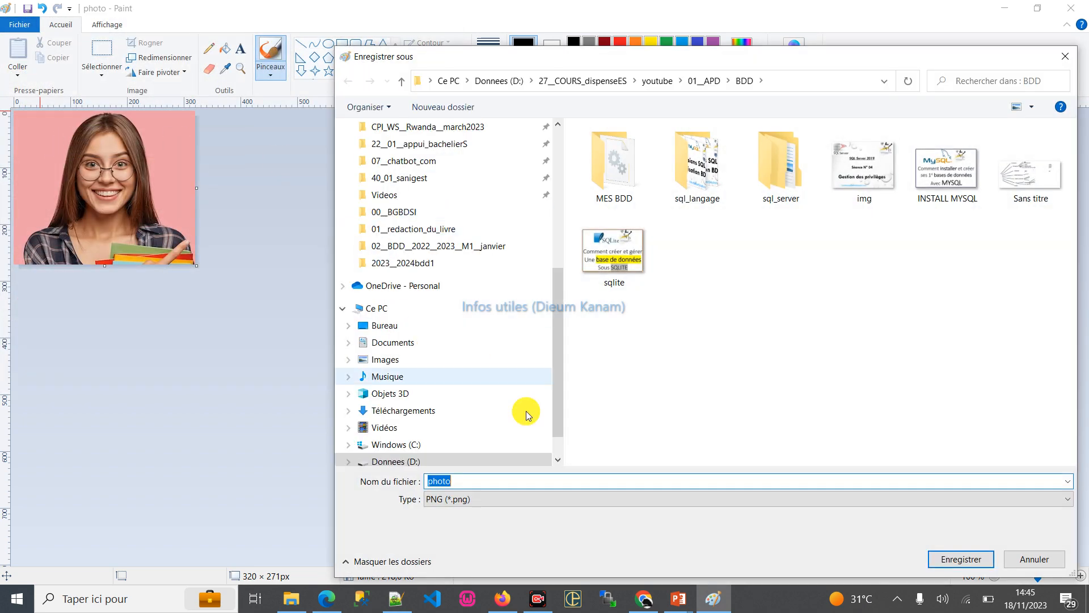
pyautogui.click(491, 502)
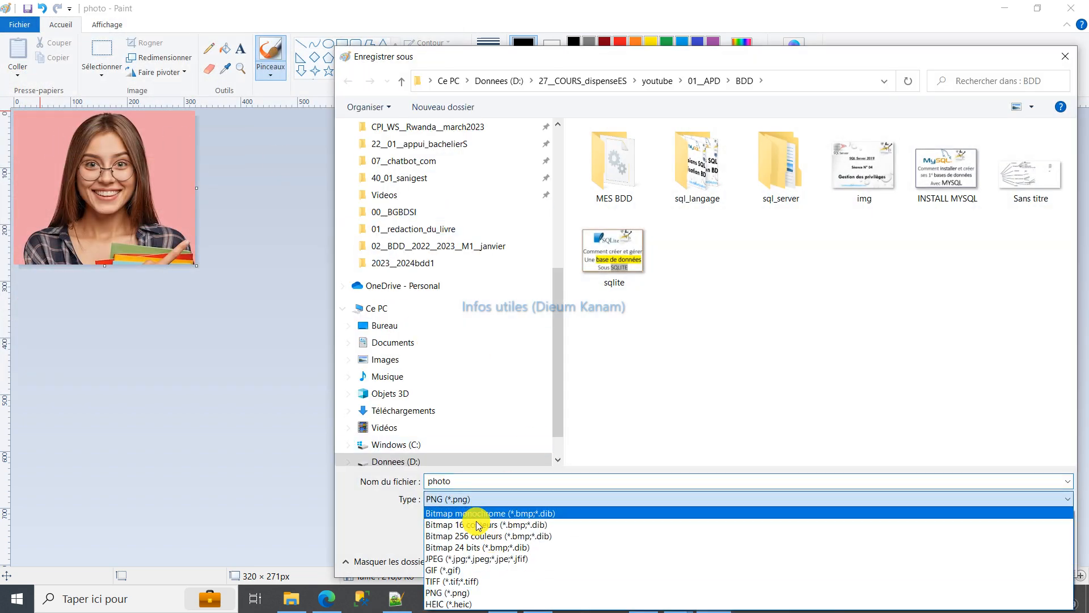
pyautogui.click(450, 559)
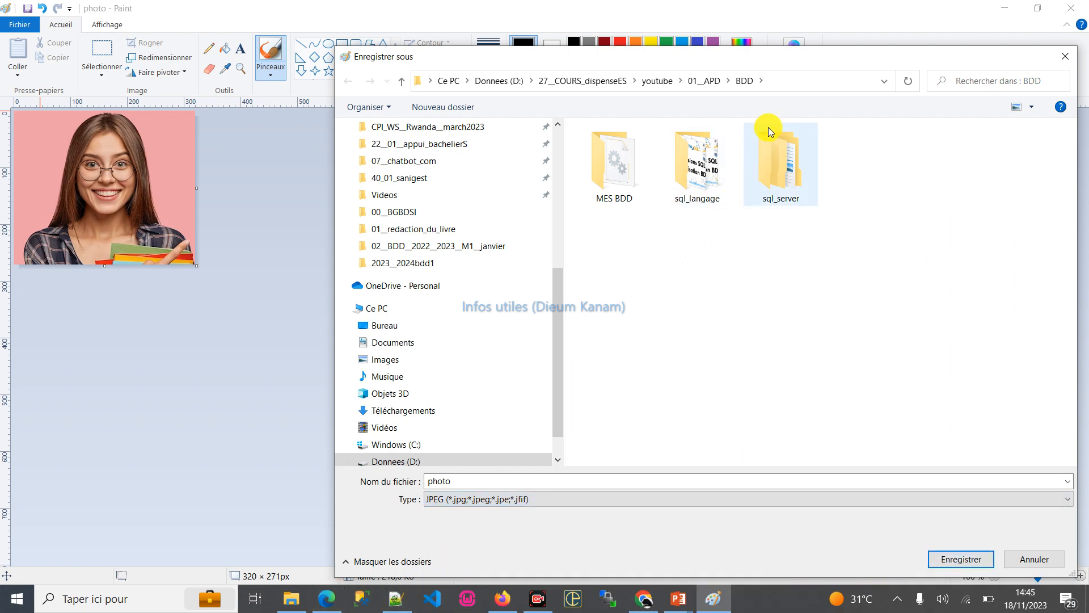
pyautogui.click(796, 87)
pyautogui.write('D:\\27__COURS_dispenseES\\youtube\\02__chaine_infos_utiles\\campus_france\\mes_fichiers')
pyautogui.press('Return')
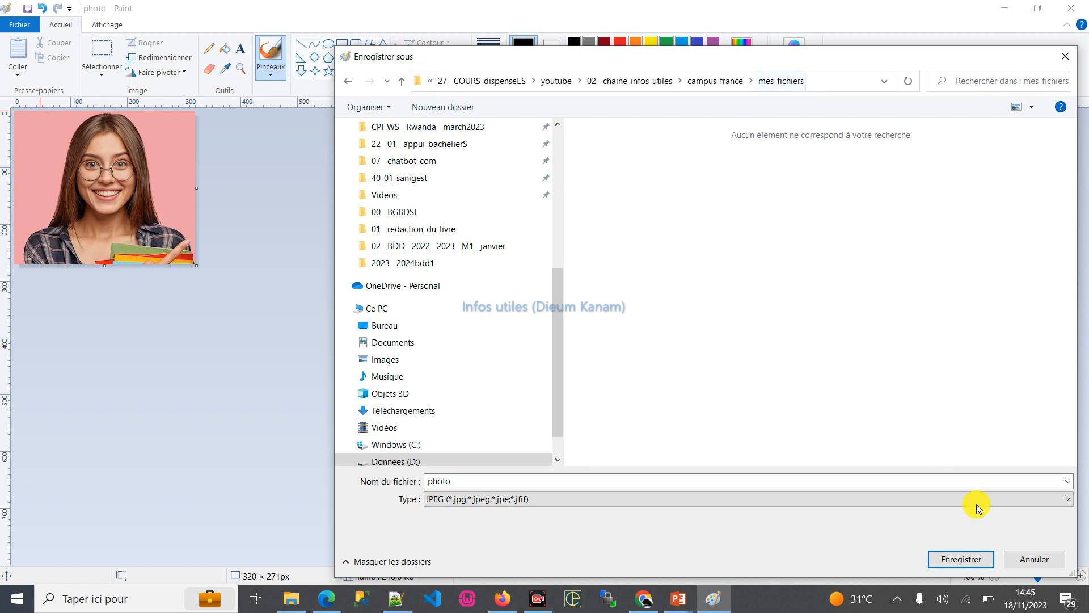
pyautogui.click(959, 557)
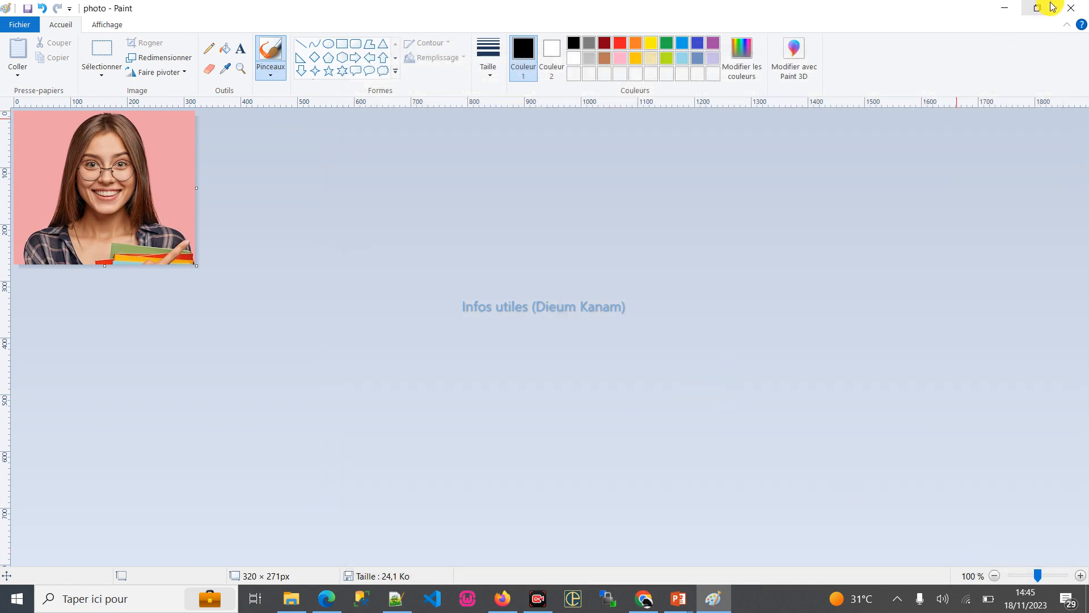
pyautogui.click(1071, 8)
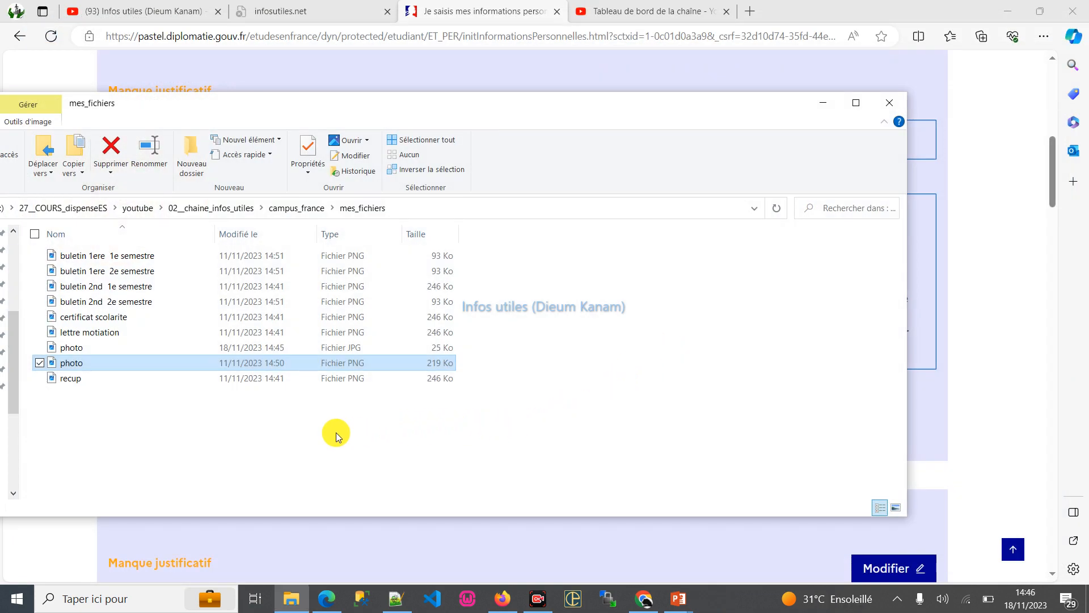
# - Rename the original PNG photo file in the mes_fichiers folder as photo__old
pyautogui.click(251, 433)
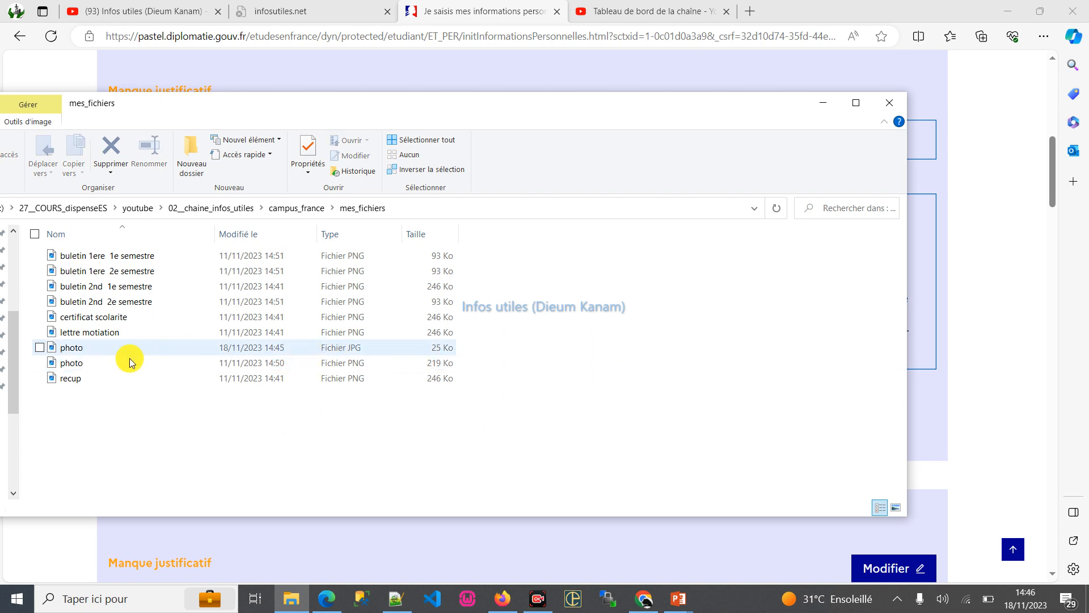
pyautogui.click(88, 366)
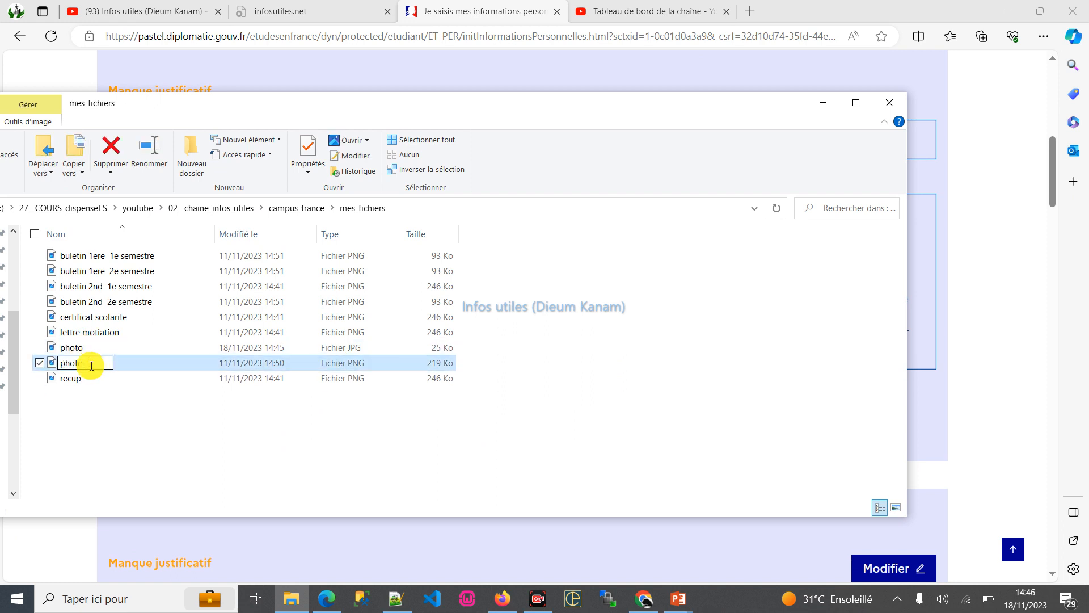
pyautogui.write('__old')
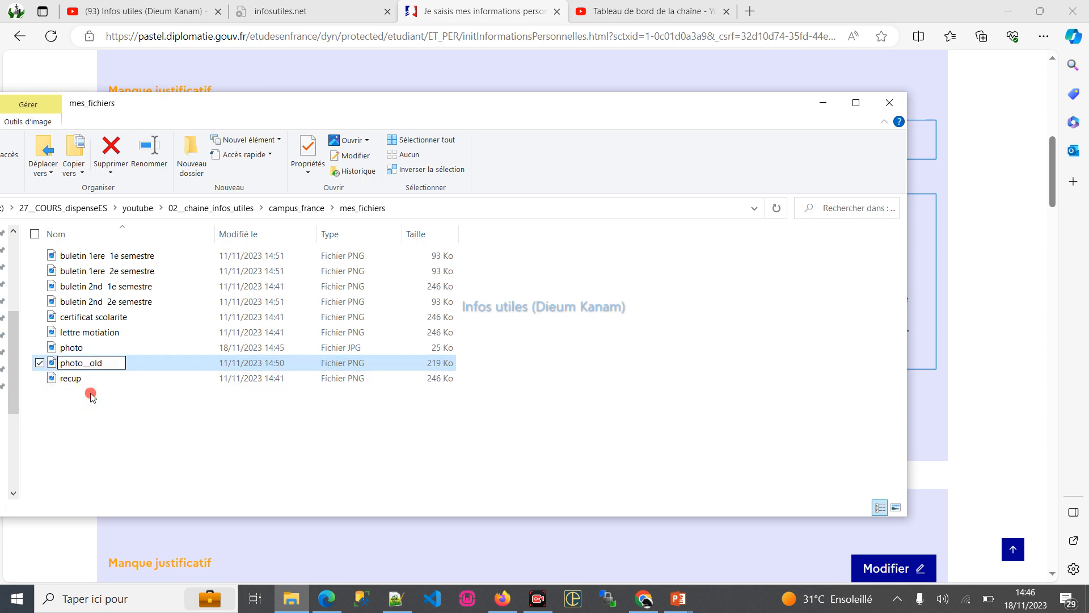
pyautogui.click(90, 393)
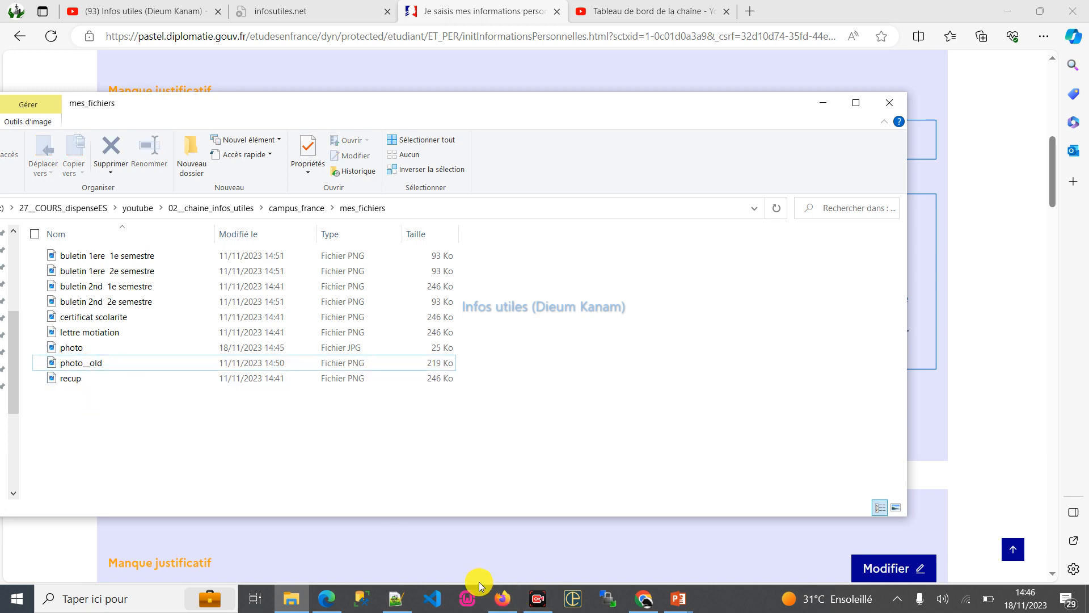
# - Switch to Chrome and search Google for "compresser image en ligne gratuit" in a new tab
pyautogui.click(643, 601)
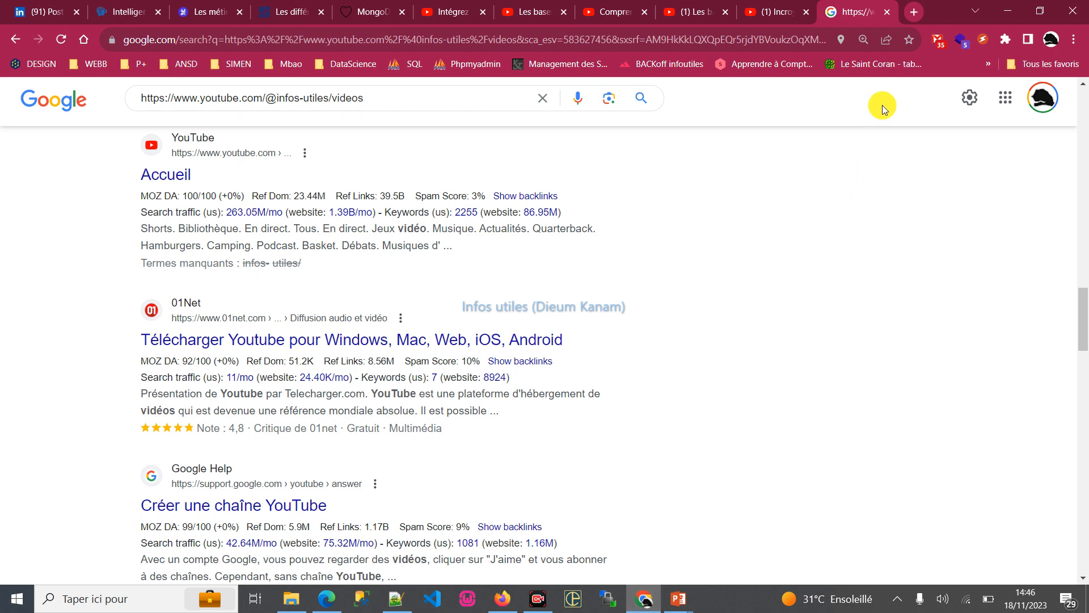
pyautogui.click(911, 10)
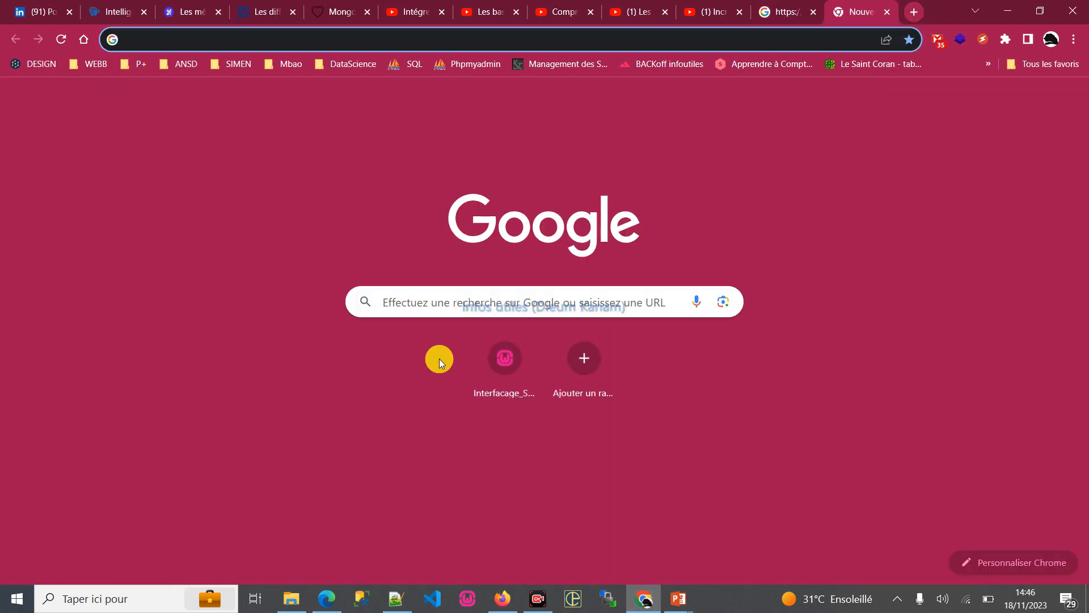
pyautogui.write('compresser ')
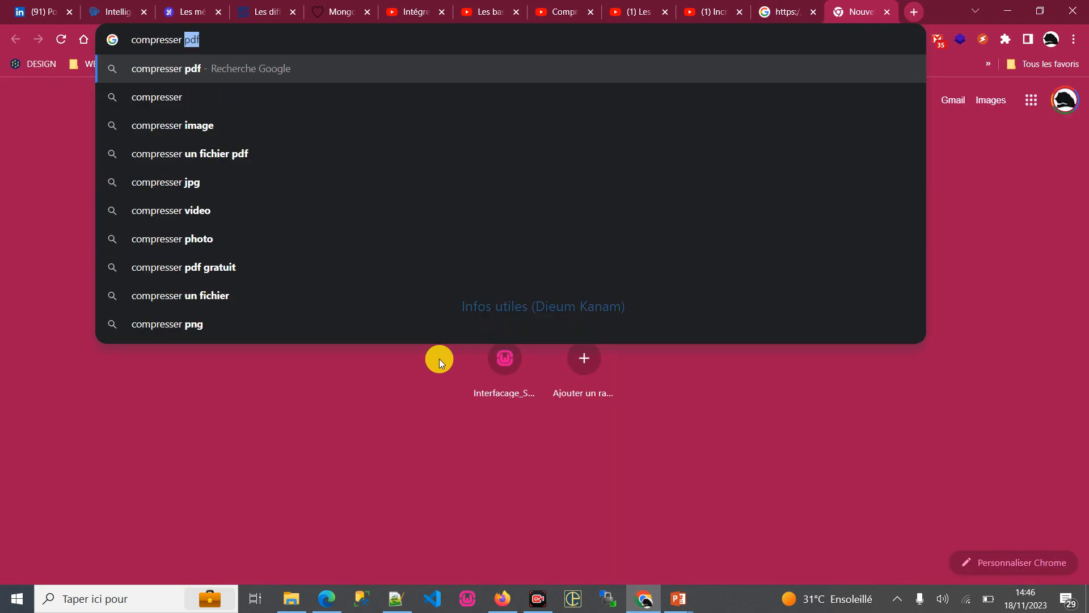
pyautogui.write('image en li')
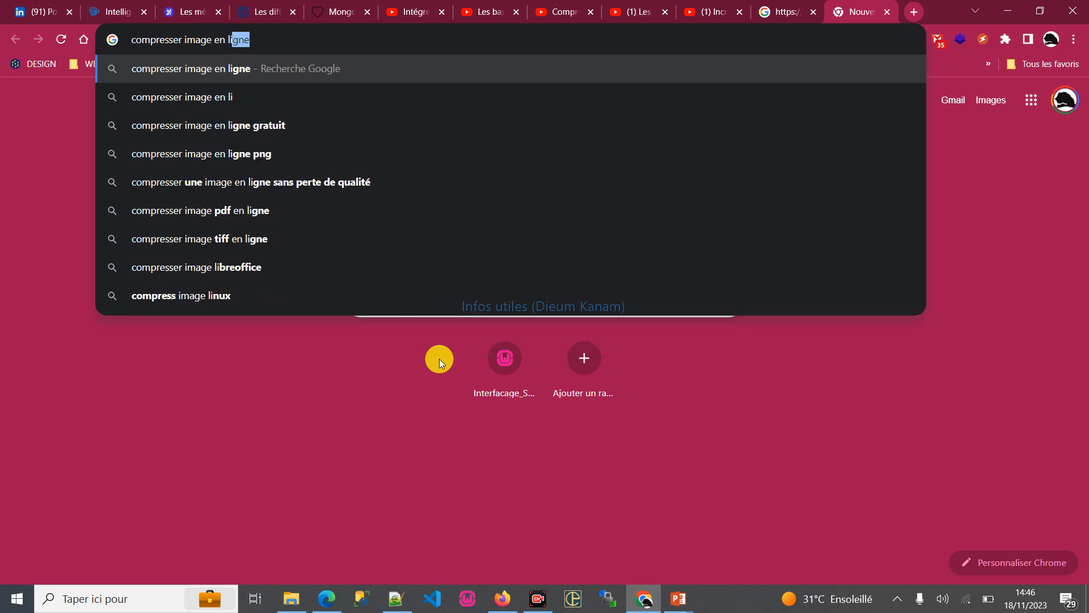
pyautogui.write('gne gratuit')
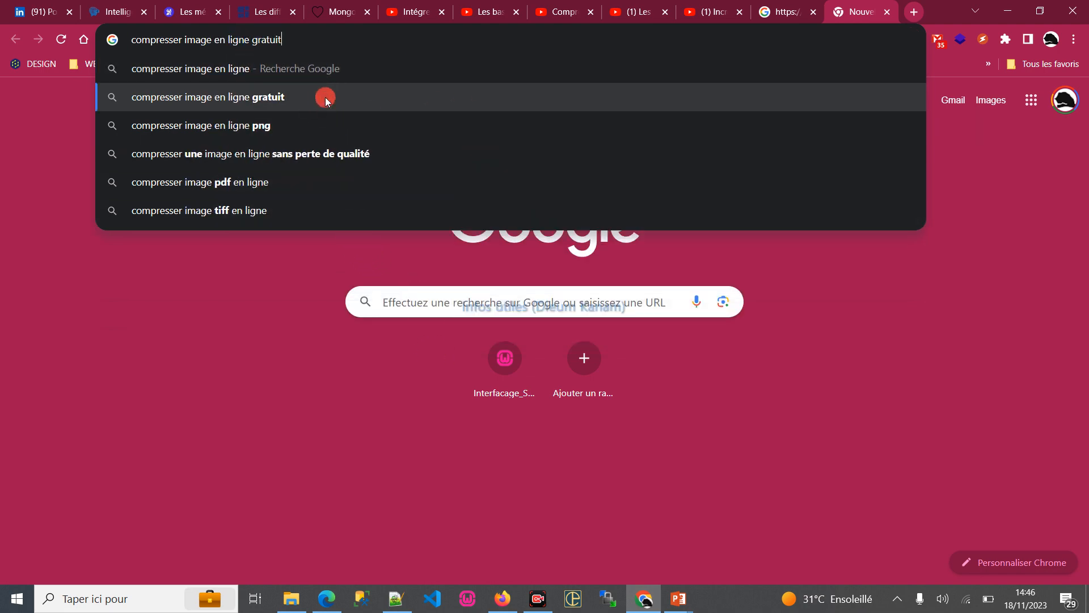
pyautogui.click(325, 97)
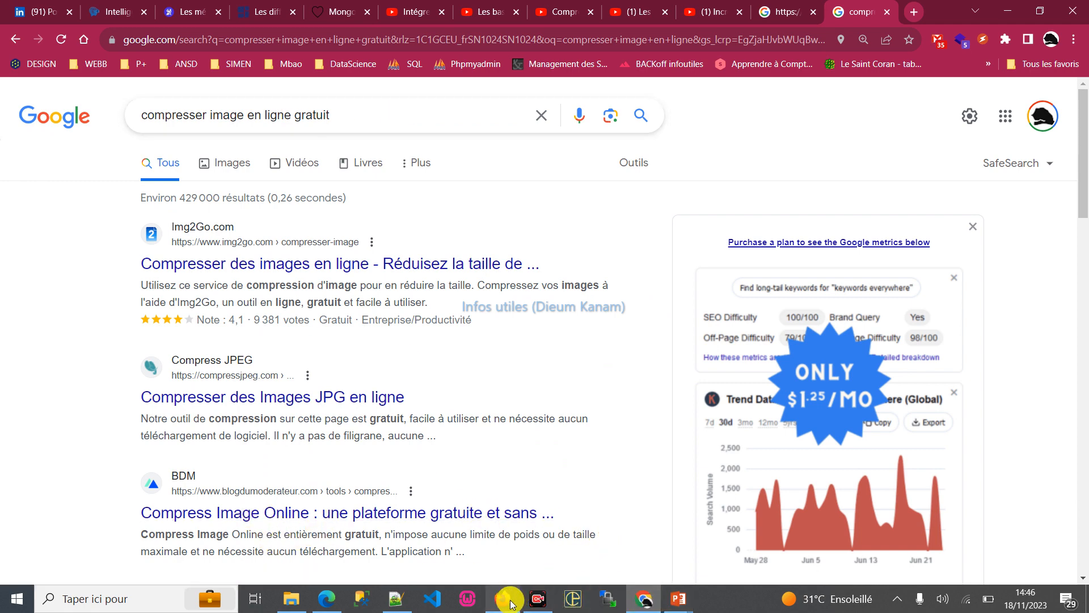
# - Return to the Études en France page in Edge and upload the cropped photo file as the identity photo
pyautogui.click(326, 598)
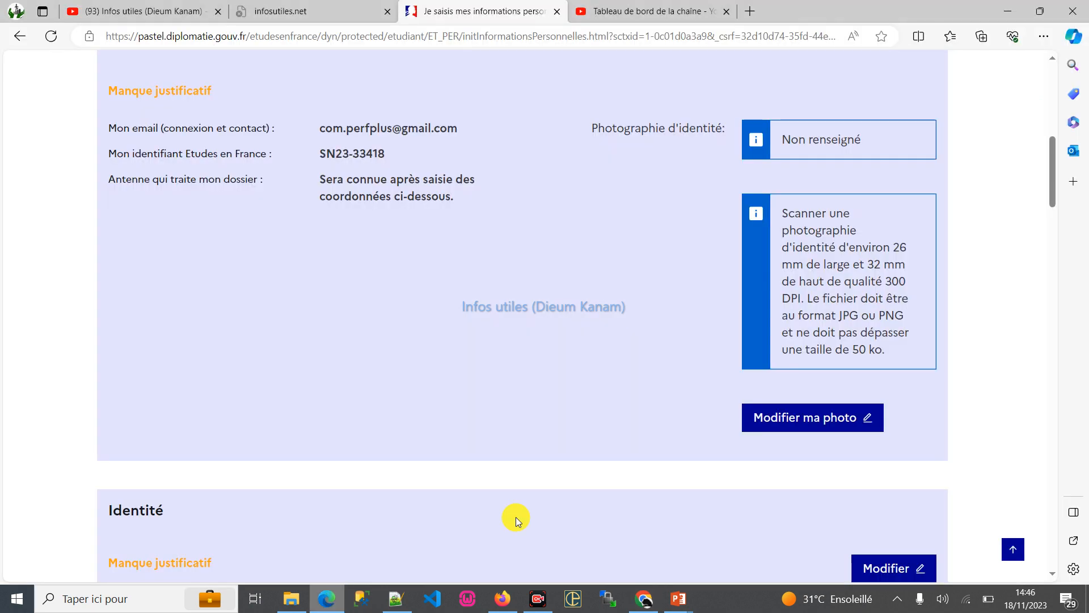
pyautogui.click(787, 425)
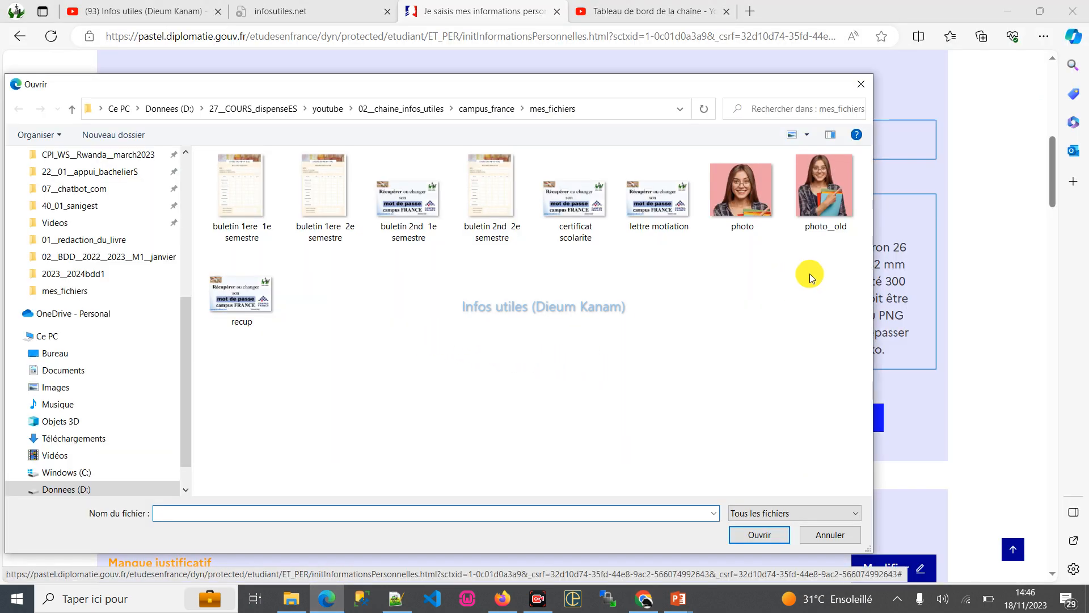
pyautogui.doubleClick(745, 192)
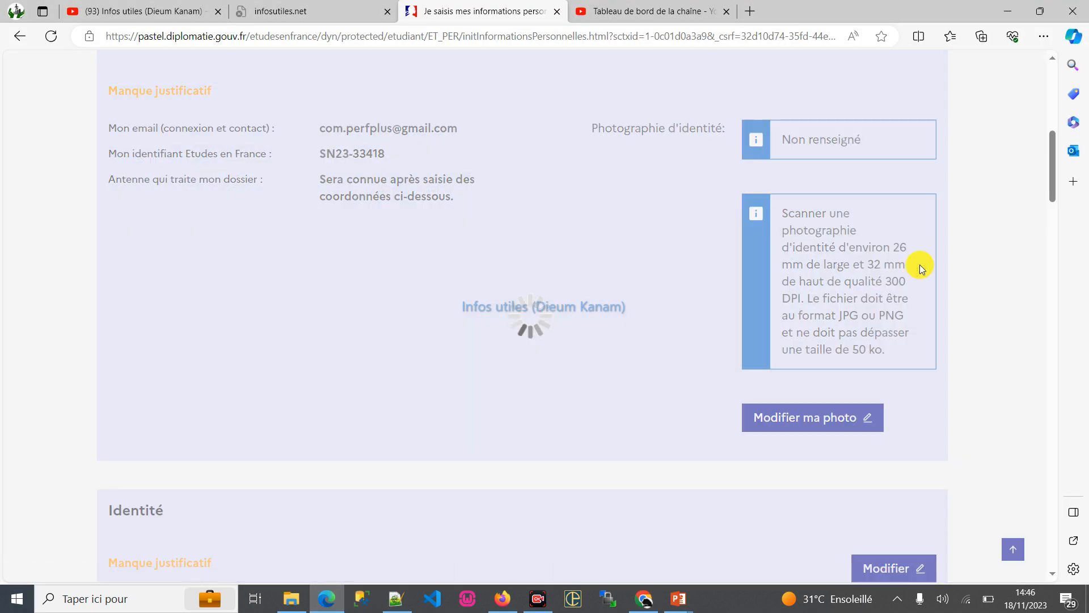
pyautogui.scroll(-6, 732, 319)
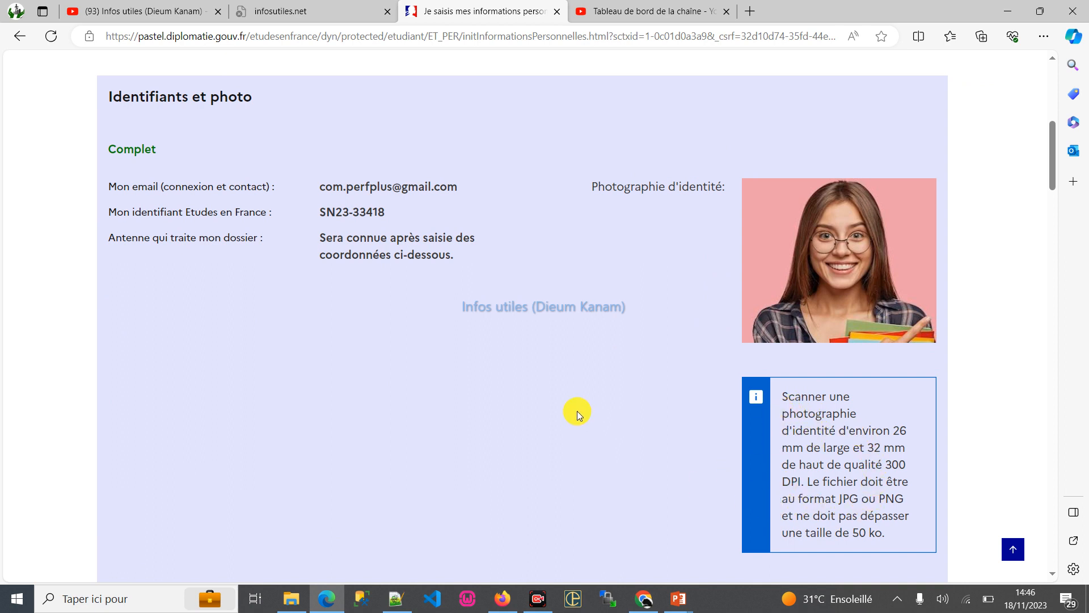
# - Open the Identité section for editing and set the Prénom field to "infos utiles"
pyautogui.scroll(-5, 588, 402)
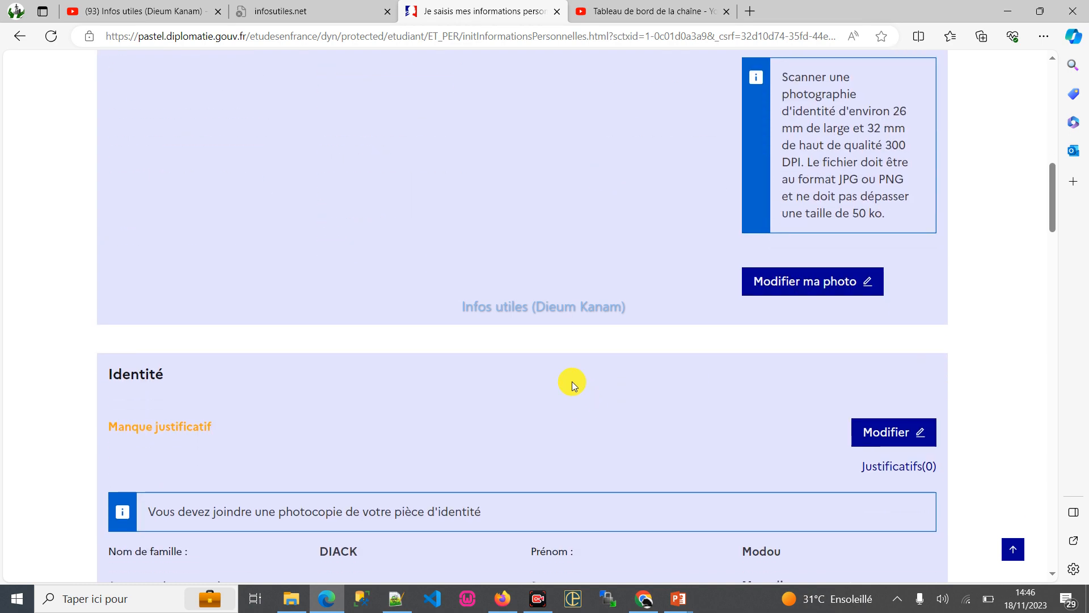
pyautogui.scroll(-2, 572, 381)
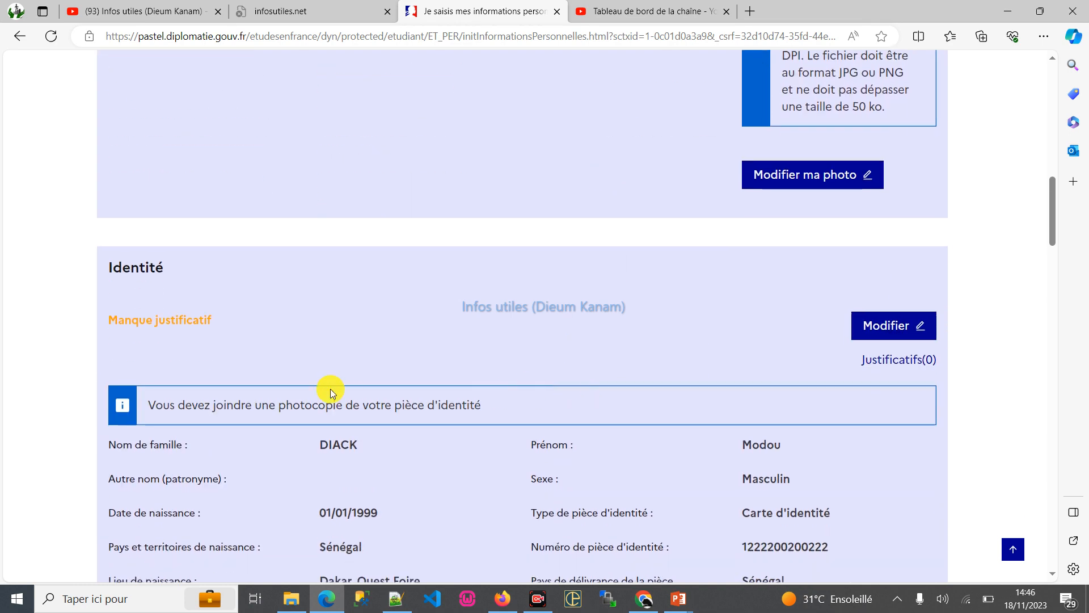
pyautogui.click(890, 329)
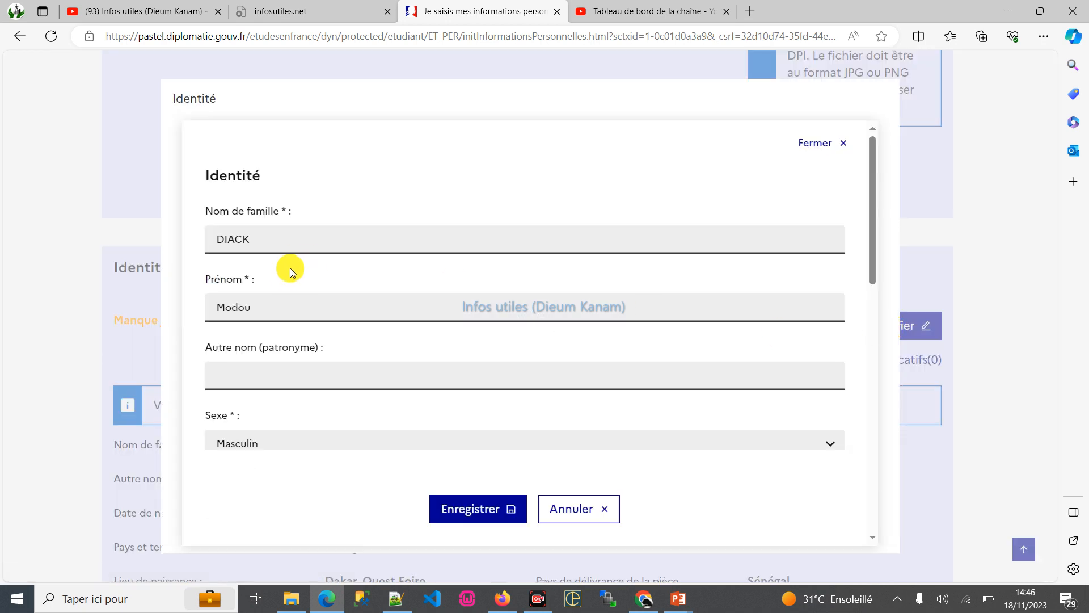
pyautogui.doubleClick(265, 235)
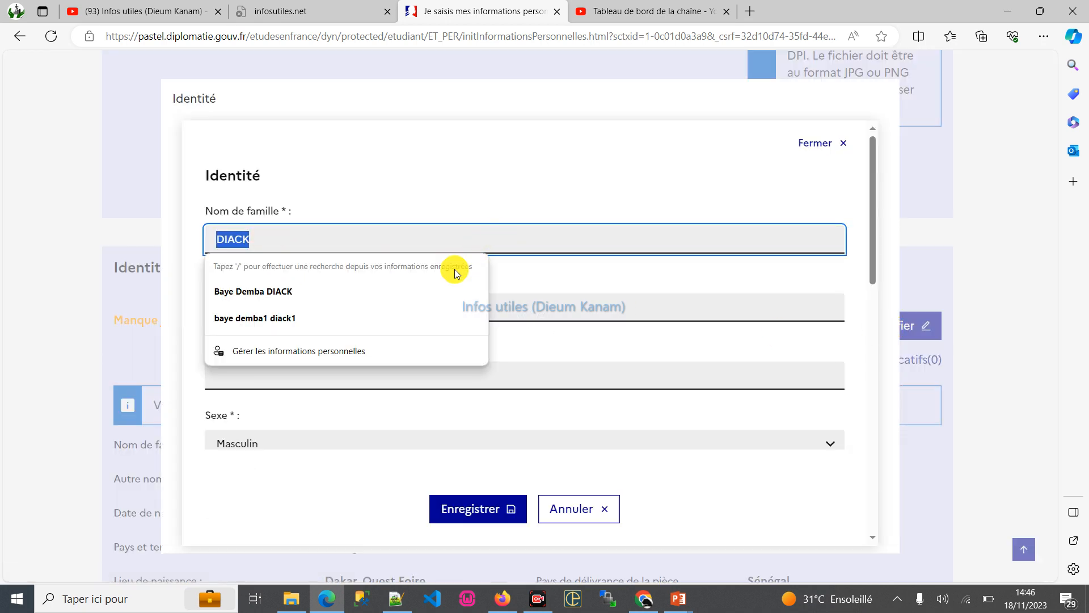
pyautogui.click(310, 319)
pyautogui.doubleClick(237, 315)
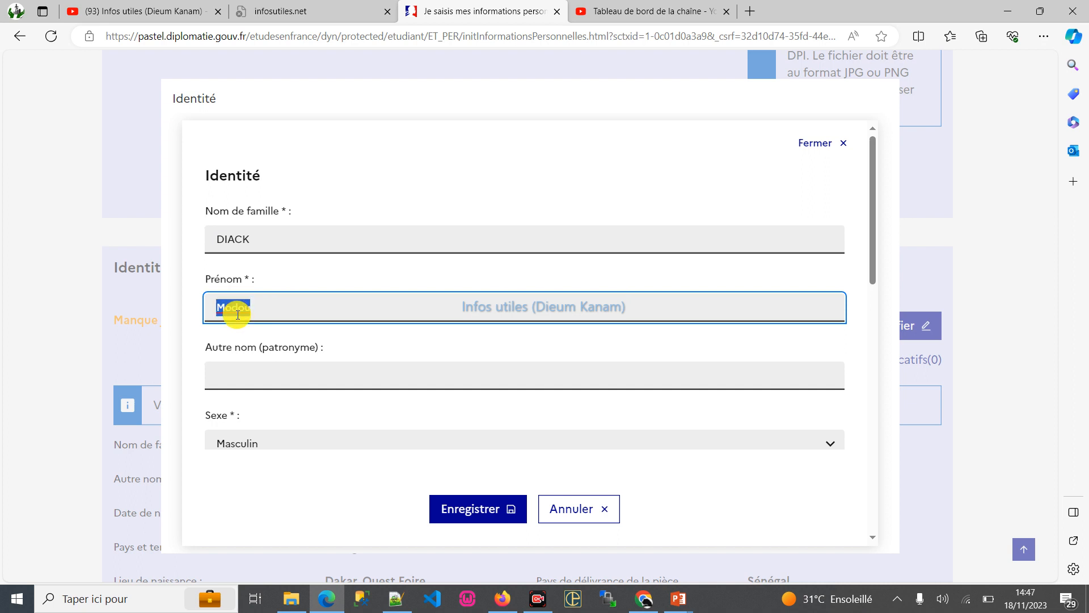
pyautogui.write('infos utiles')
# - Review the remaining Identité fields, including the identity document type options, and save the form
pyautogui.scroll(-2, 312, 335)
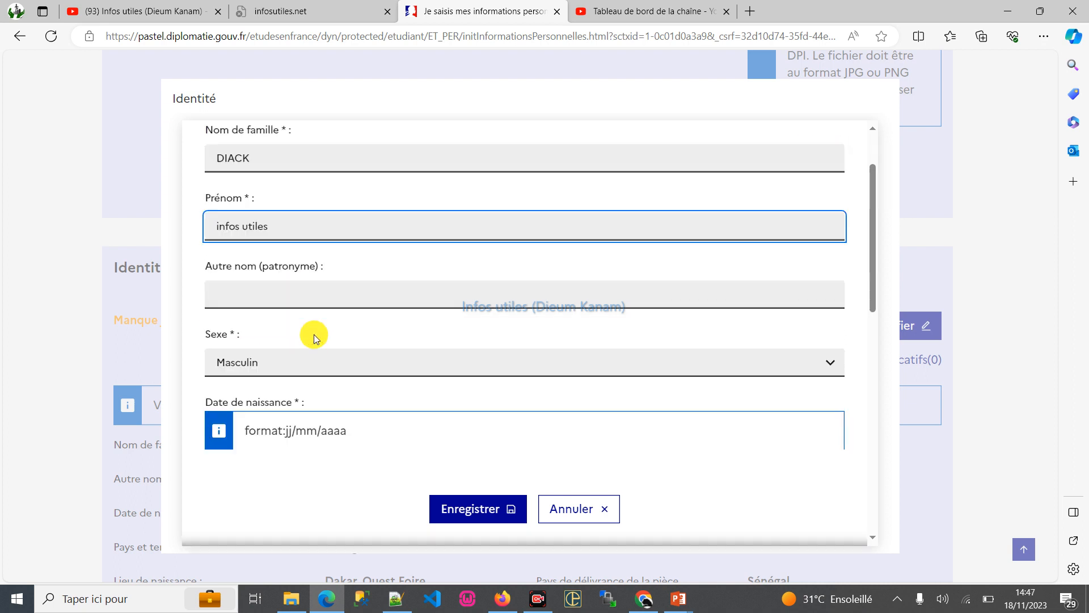
pyautogui.scroll(-2, 346, 357)
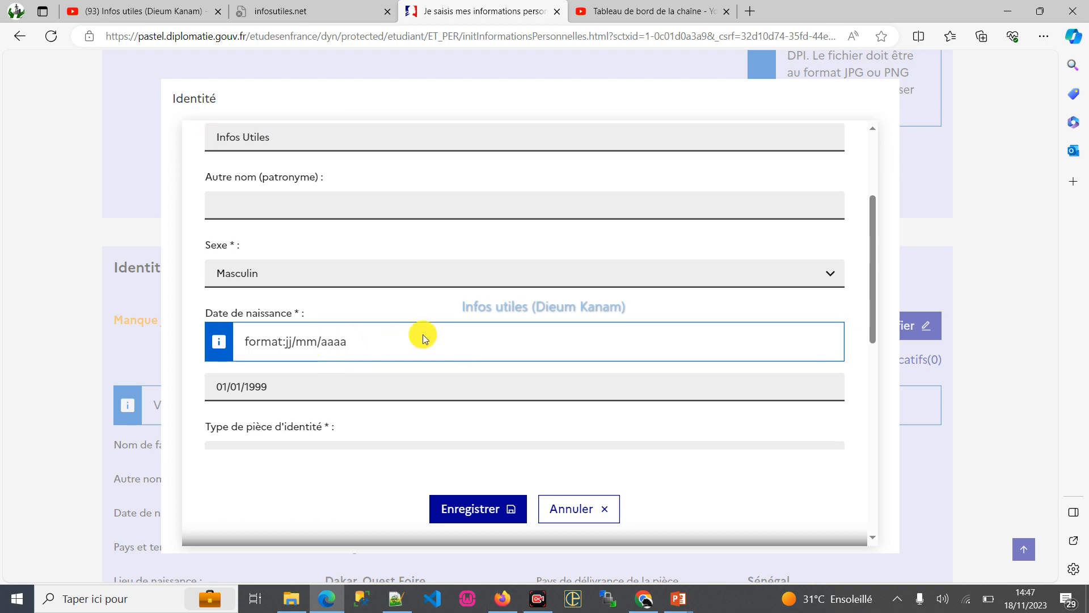
pyautogui.scroll(-2, 303, 362)
pyautogui.scroll(-4, 304, 361)
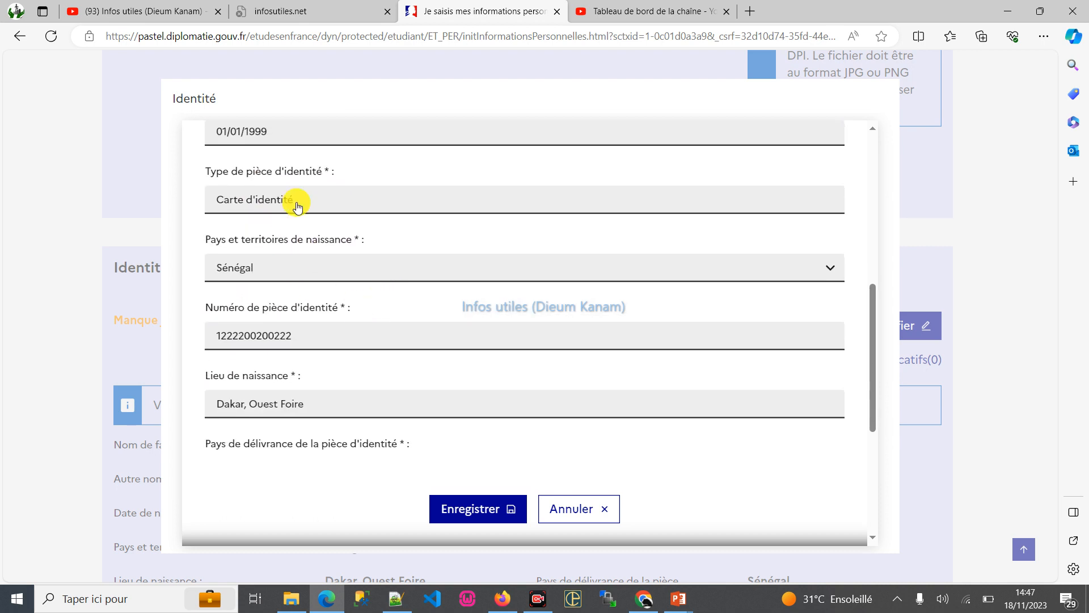
pyautogui.click(316, 196)
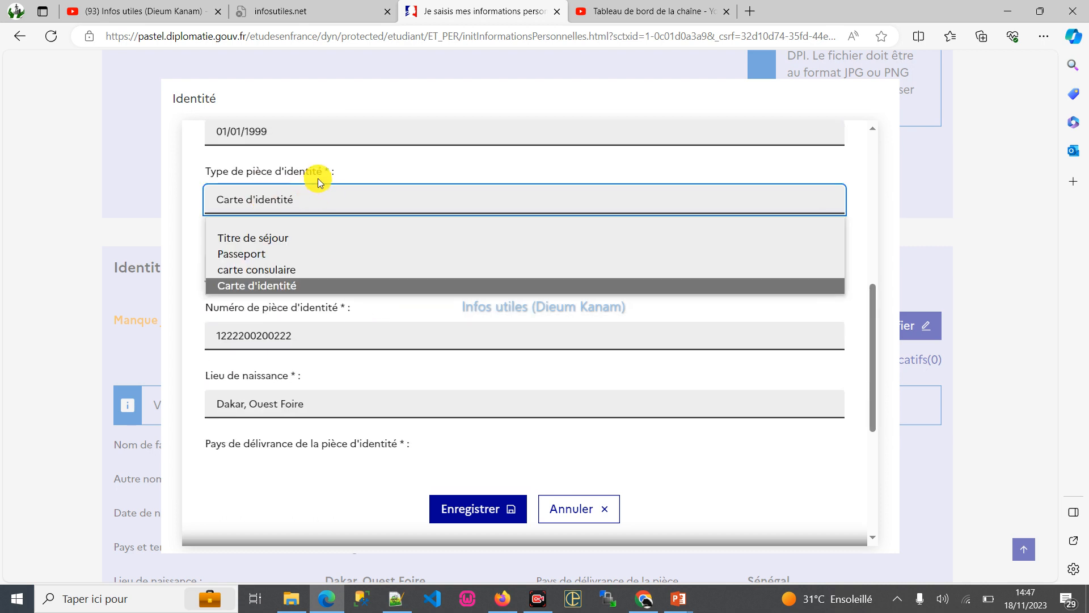
pyautogui.click(325, 166)
pyautogui.scroll(-2, 346, 284)
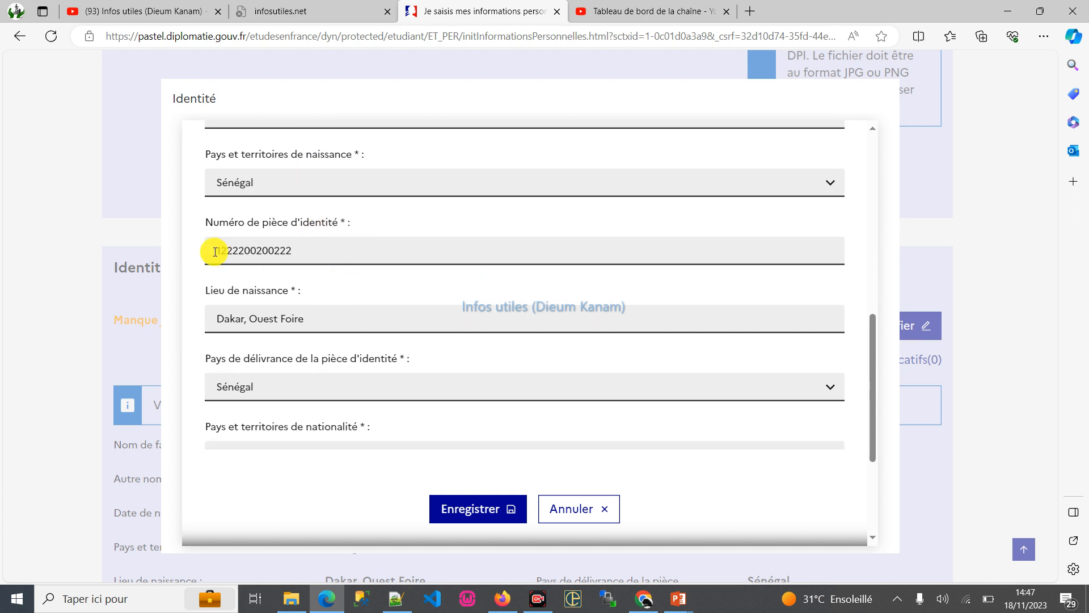
pyautogui.scroll(-3, 335, 289)
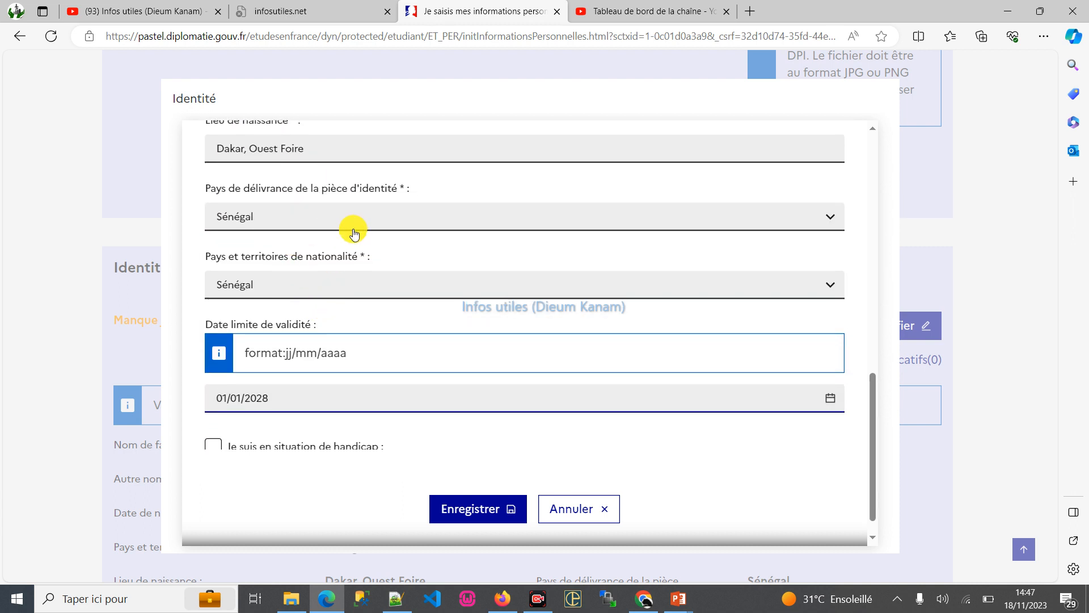
pyautogui.scroll(-1, 340, 284)
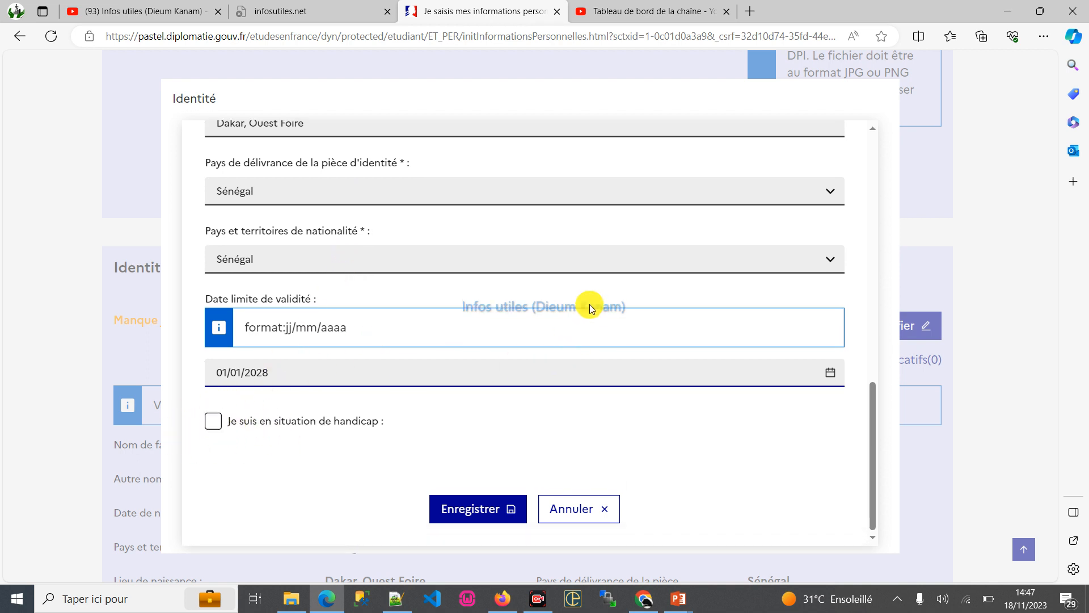
pyautogui.scroll(10, 590, 302)
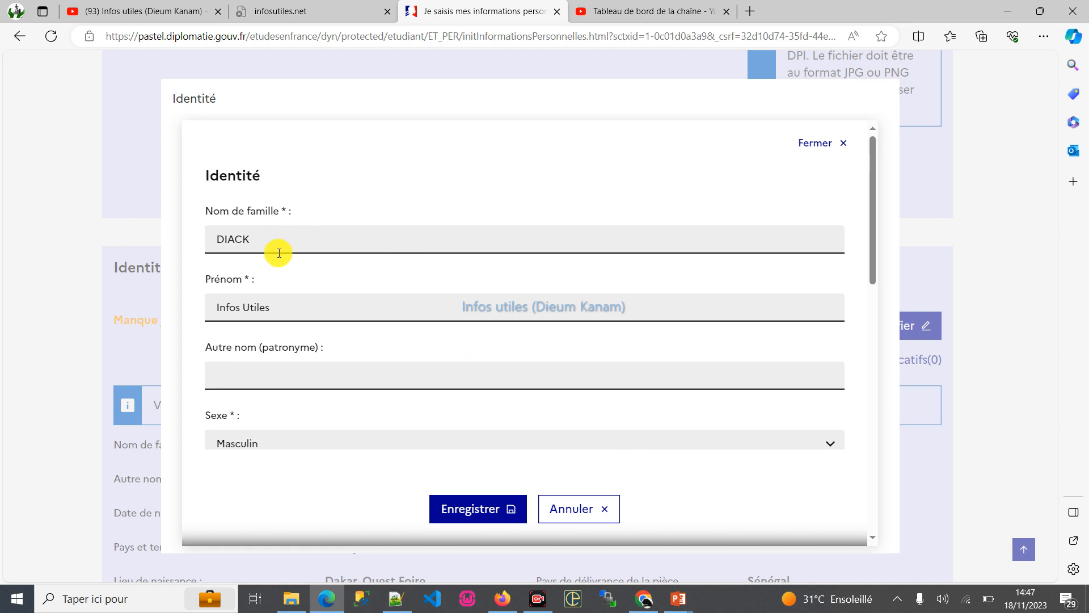
pyautogui.scroll(-5, 316, 207)
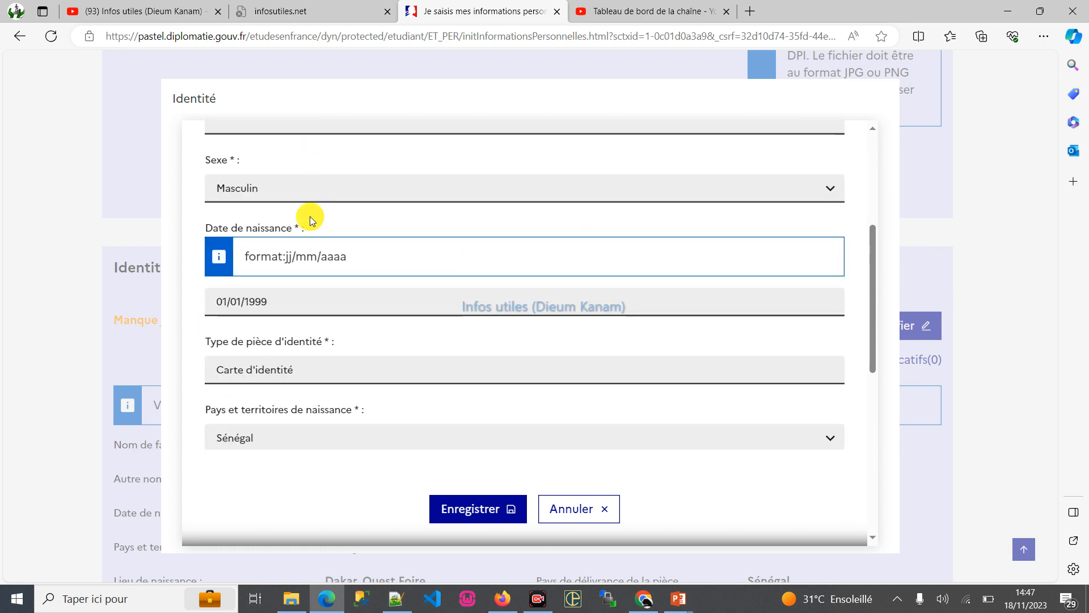
pyautogui.click(466, 515)
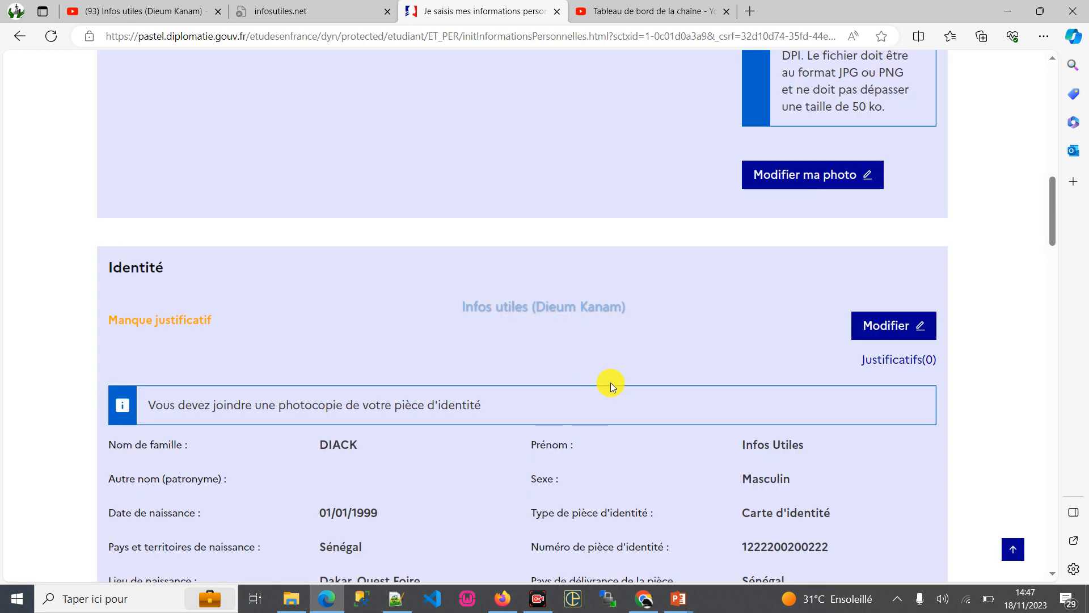
# - Open the file chooser for the identity supporting documents and rename the recup file as cni
pyautogui.scroll(-2, 611, 377)
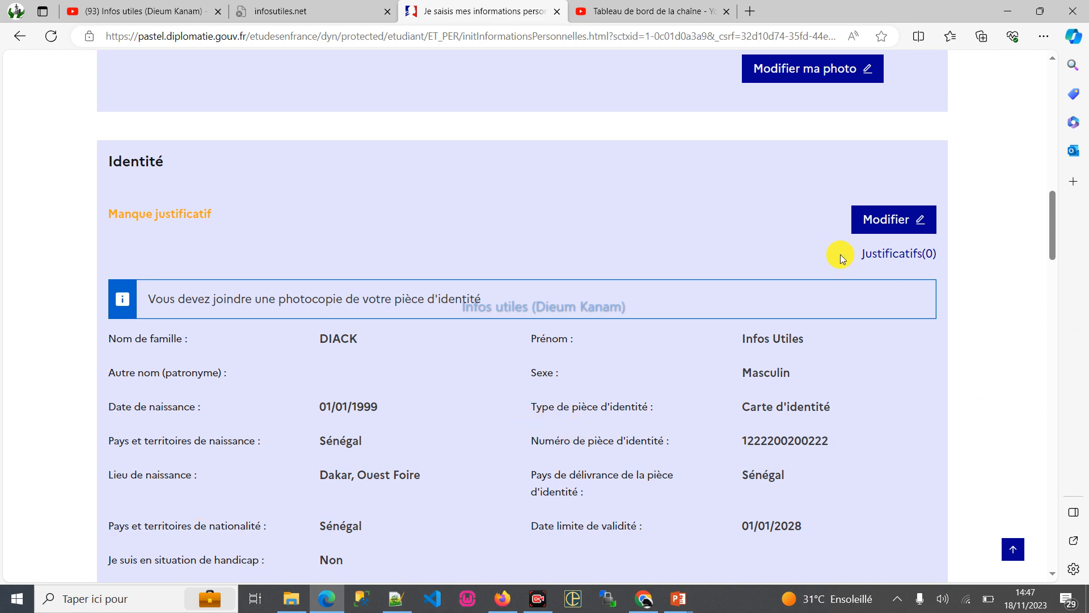
pyautogui.click(891, 253)
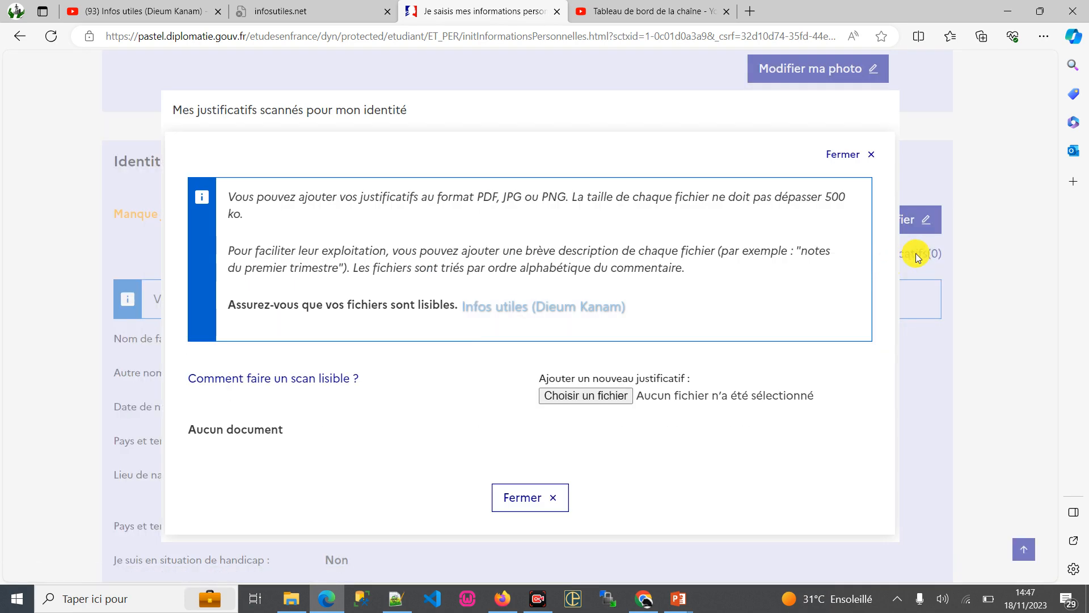
pyautogui.click(579, 397)
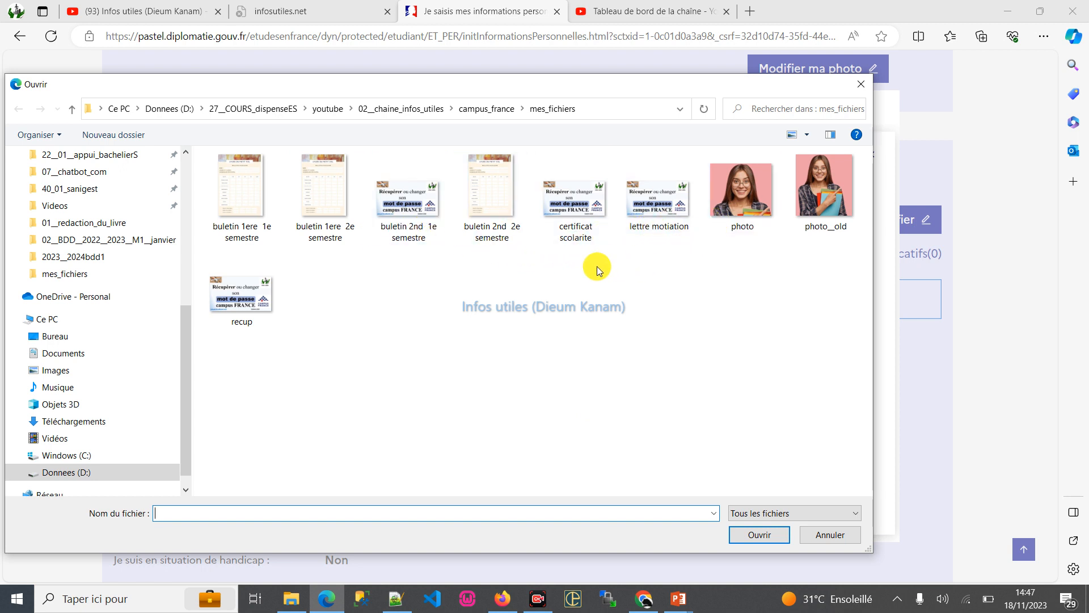
pyautogui.click(245, 324)
pyautogui.click(245, 325)
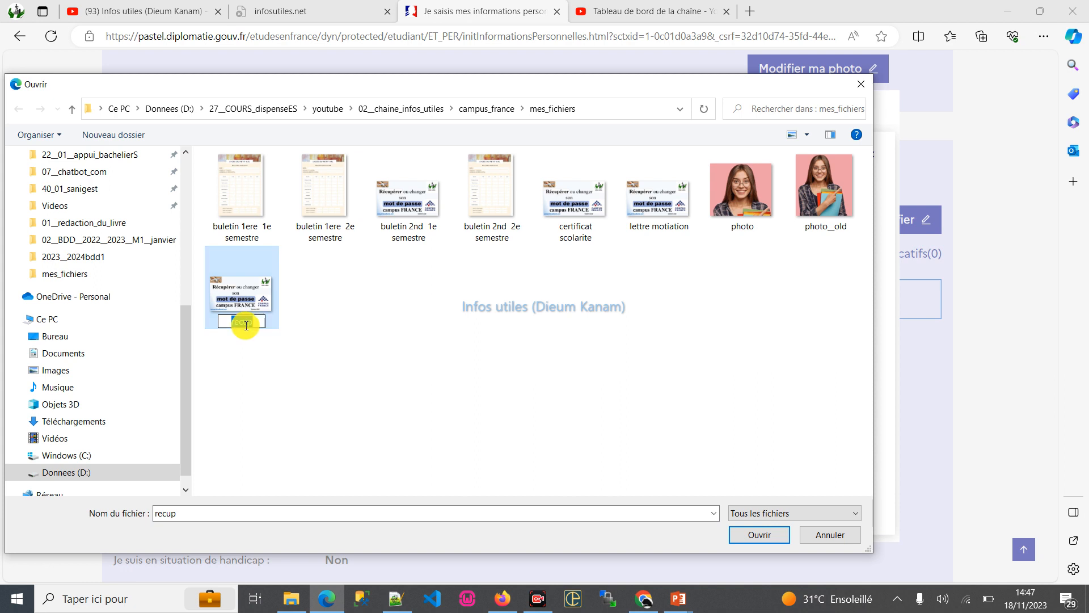
pyautogui.write('cni')
pyautogui.click(405, 409)
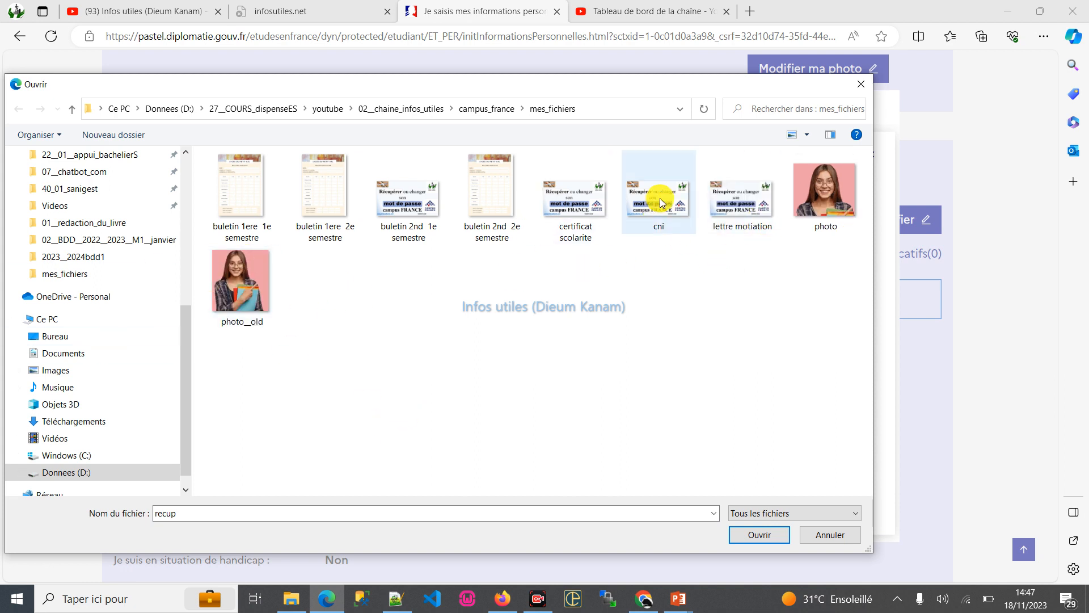
# - Attach cni.png as the identity supporting document and close the supporting documents window
pyautogui.doubleClick(663, 197)
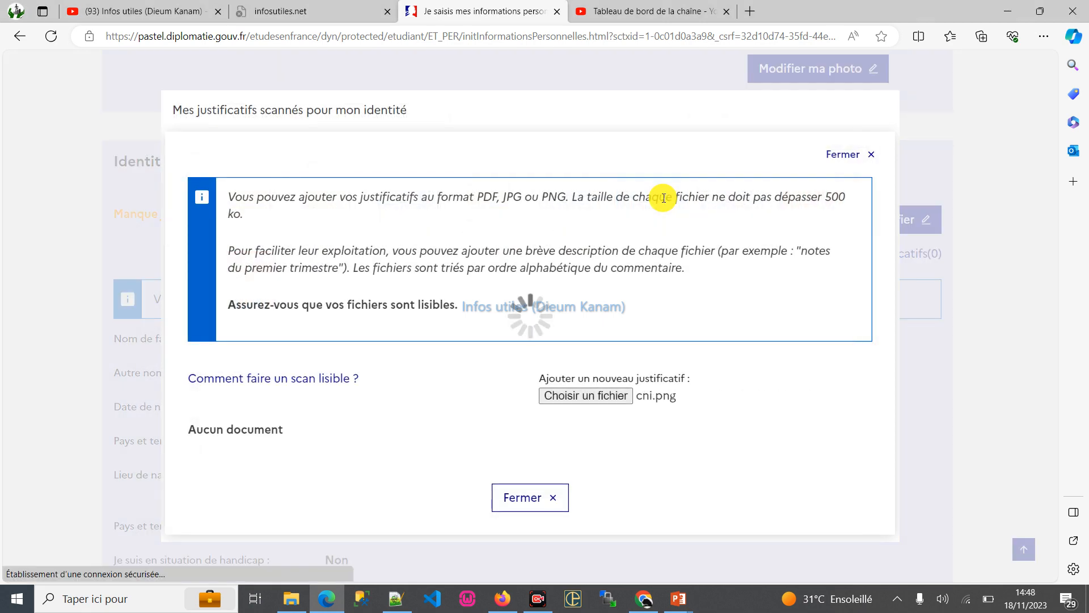
pyautogui.scroll(-2, 583, 302)
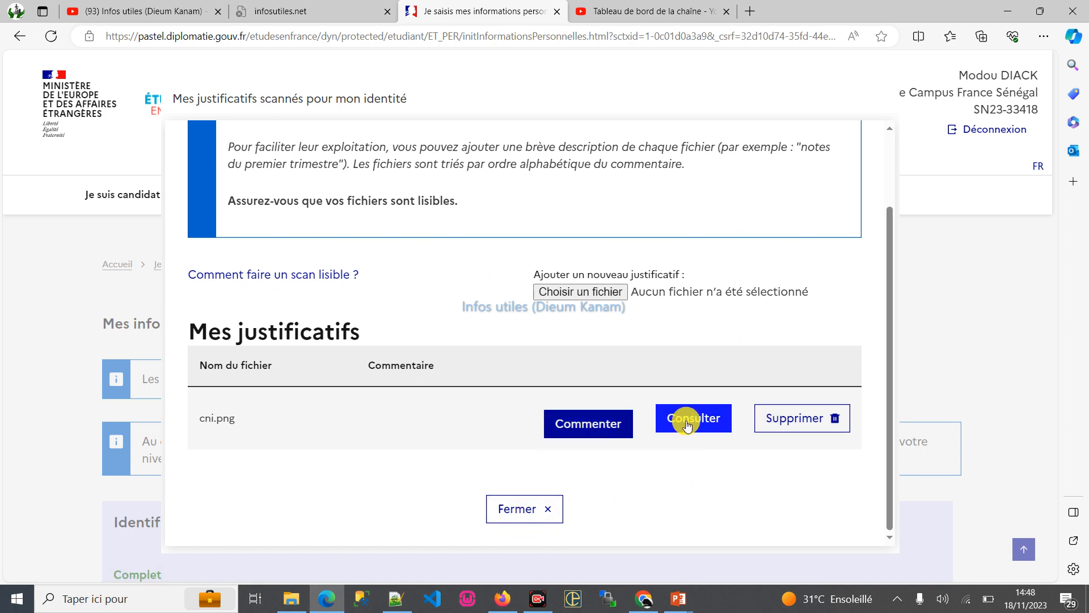
pyautogui.scroll(2, 688, 406)
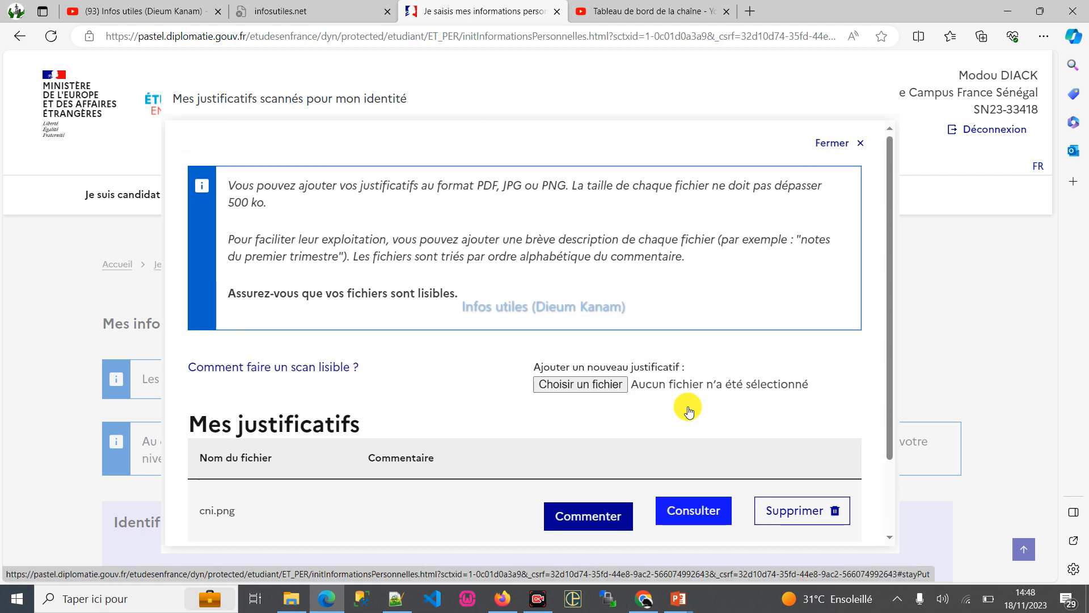
pyautogui.scroll(-2, 688, 406)
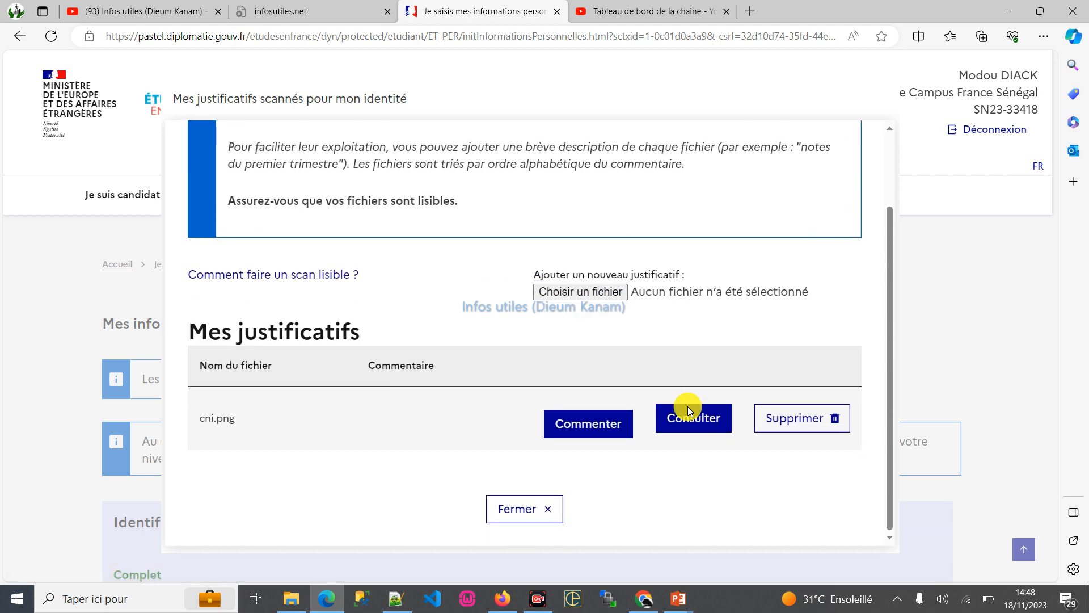
pyautogui.click(519, 508)
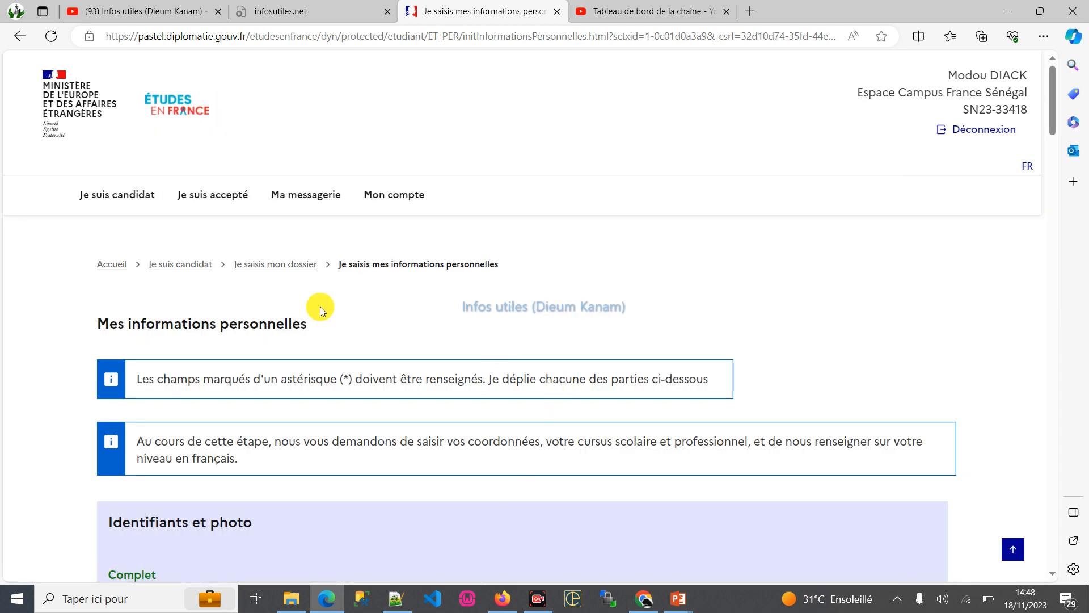
# - Open the Coordonnées section for editing and fill in the address from the first saved contact suggestion
pyautogui.scroll(-3, 318, 318)
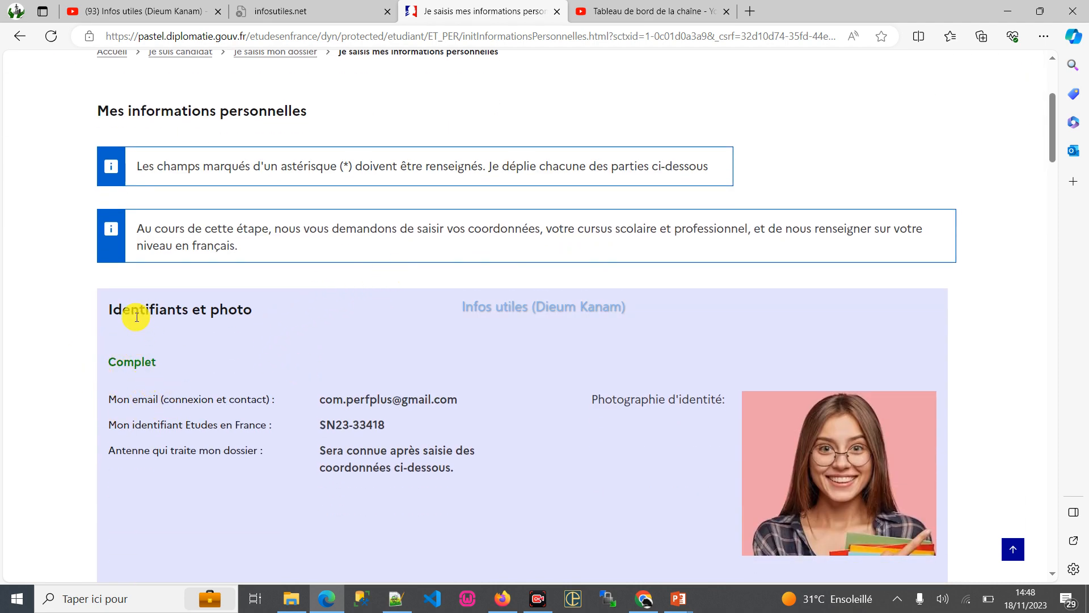
pyautogui.moveTo(128, 313); pyautogui.dragTo(169, 311)
pyautogui.click(298, 312)
pyautogui.scroll(-5, 301, 316)
pyautogui.scroll(-5, 310, 259)
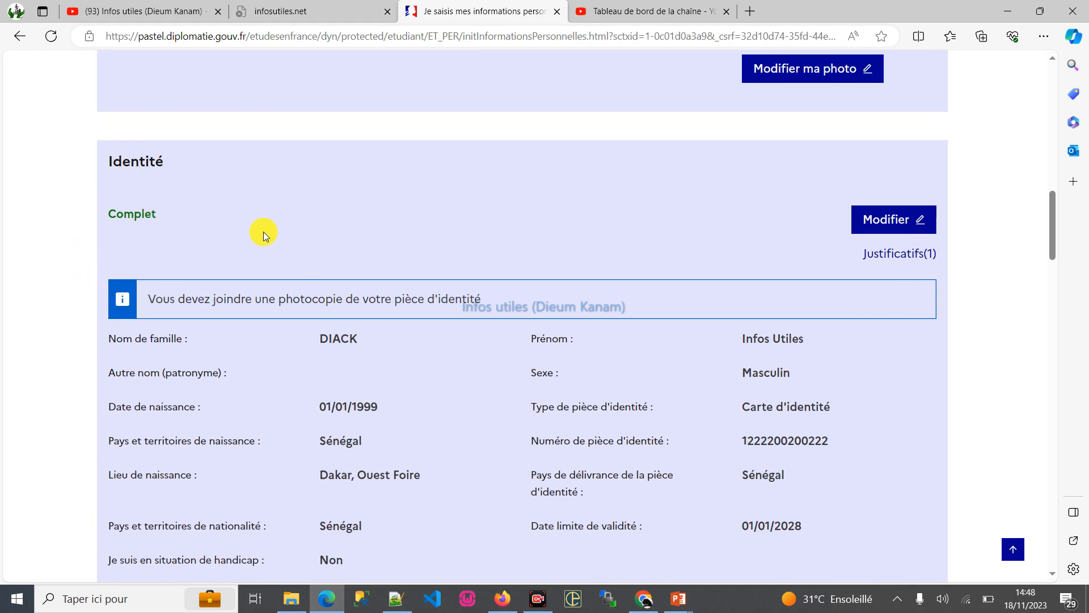
pyautogui.scroll(-2, 267, 231)
pyautogui.scroll(-6, 244, 165)
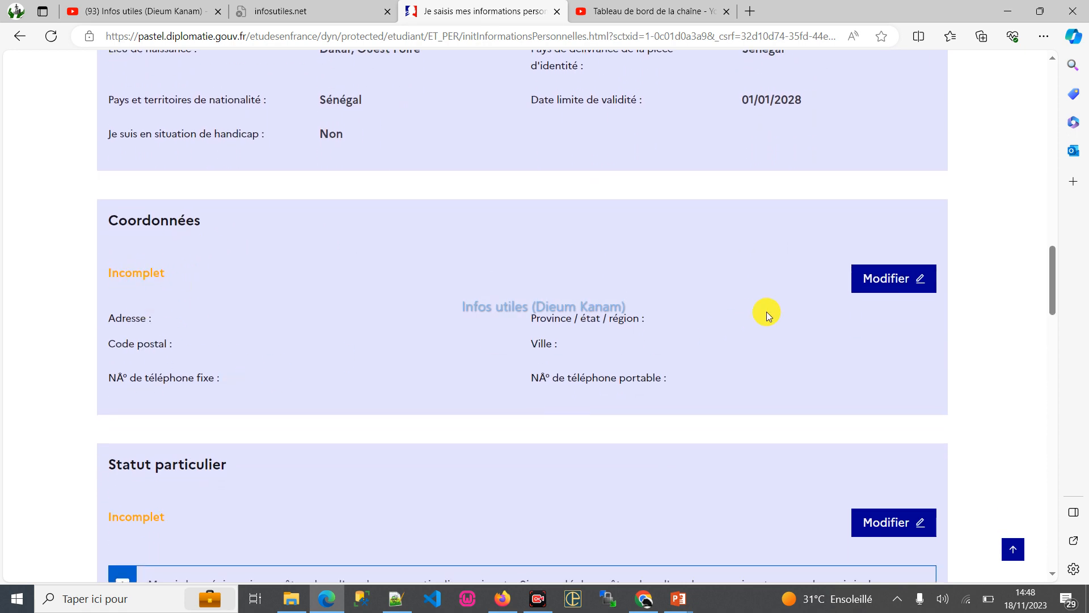
pyautogui.click(880, 278)
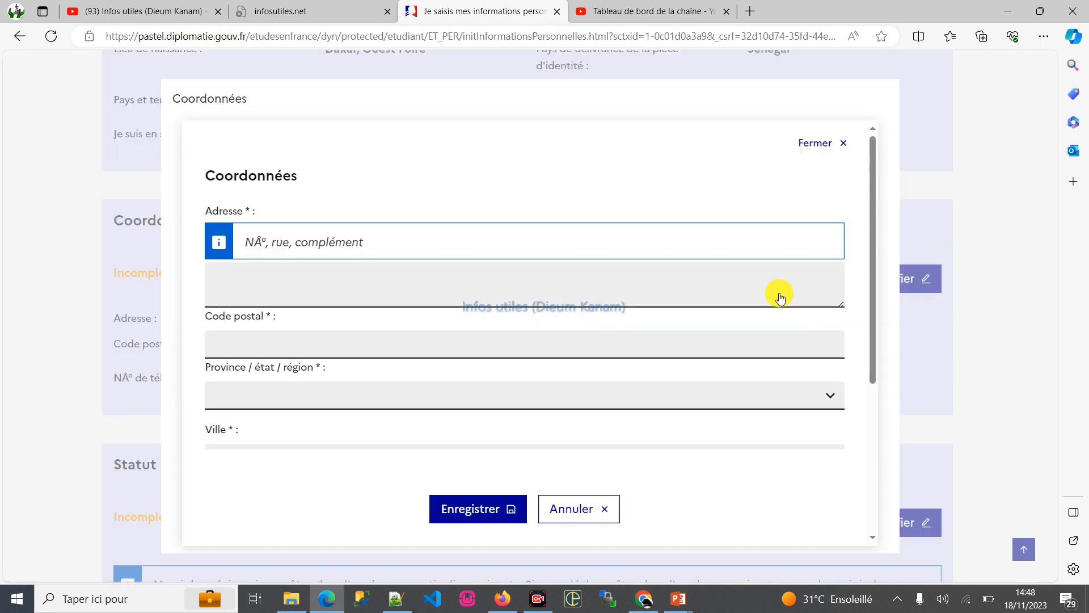
pyautogui.click(284, 296)
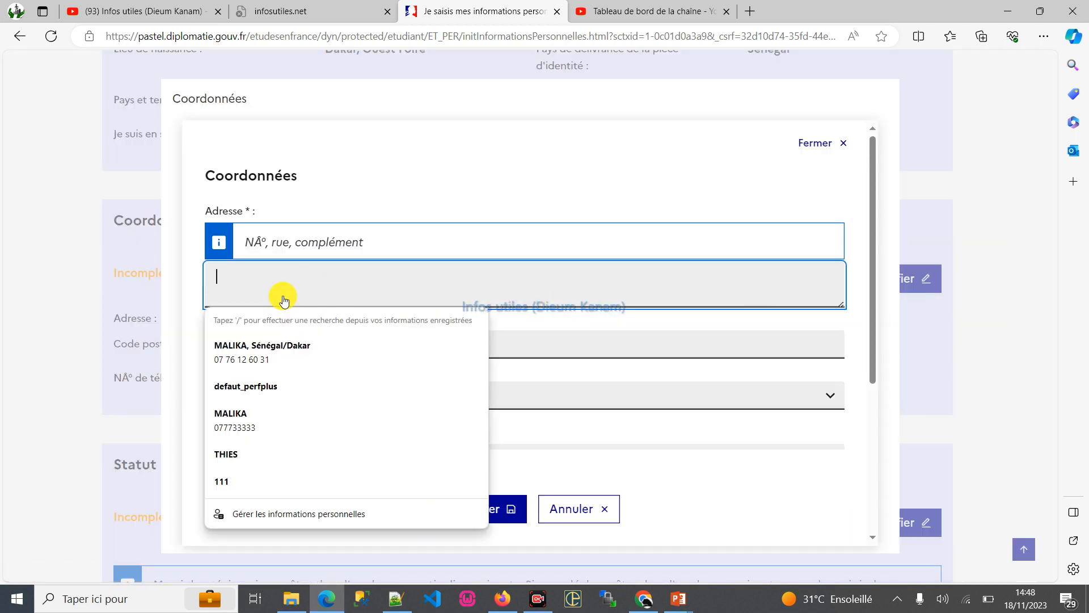
pyautogui.click(295, 354)
pyautogui.scroll(-2, 461, 294)
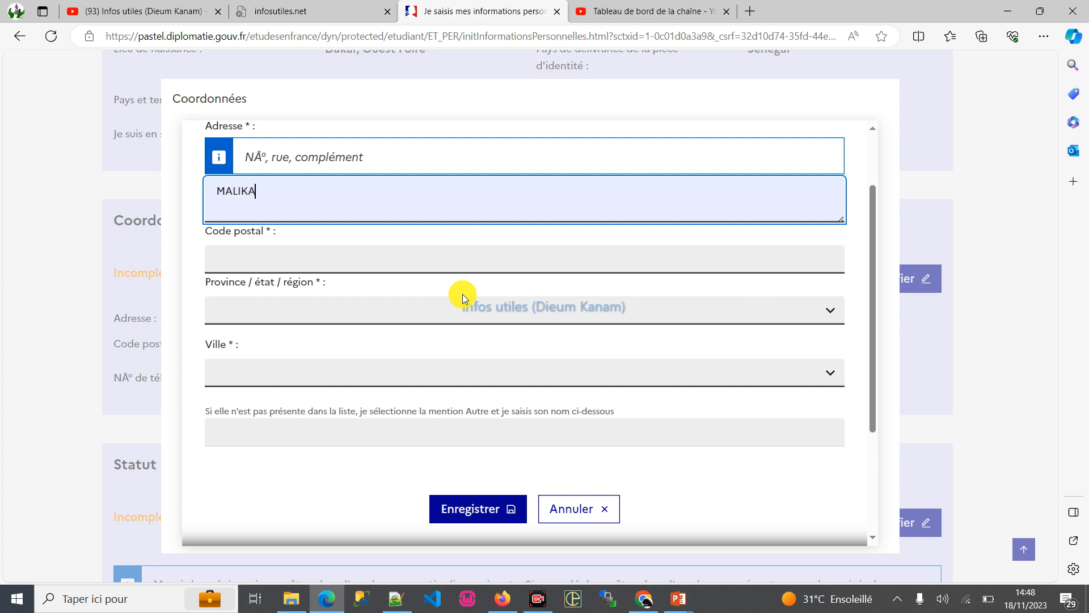
# - Set the postal code to 00000, the region to Dakar and the city to Pikine
pyautogui.click(225, 259)
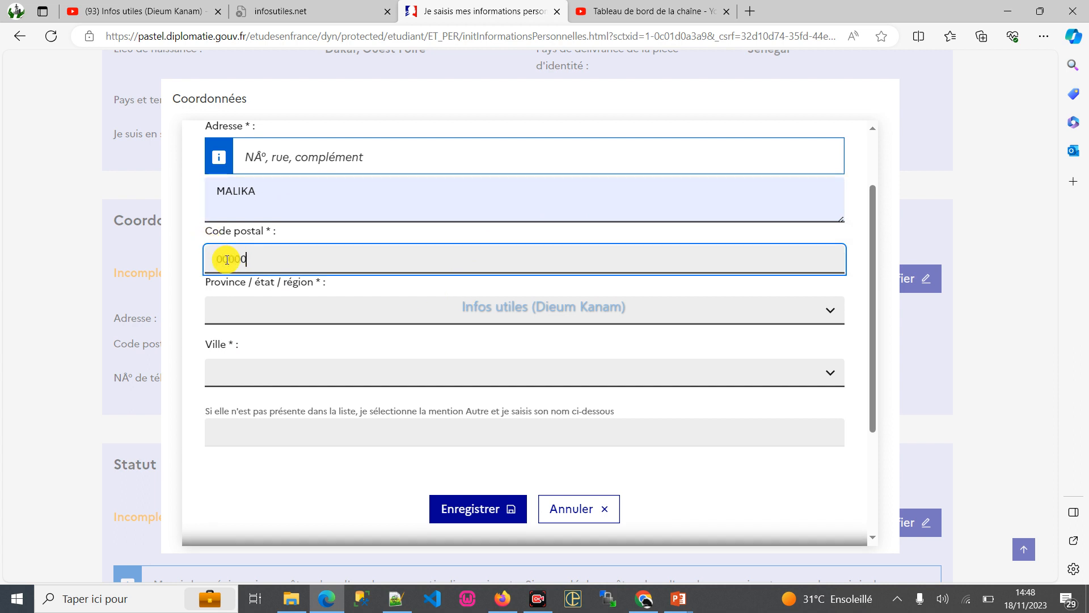
pyautogui.write('00000')
pyautogui.click(269, 322)
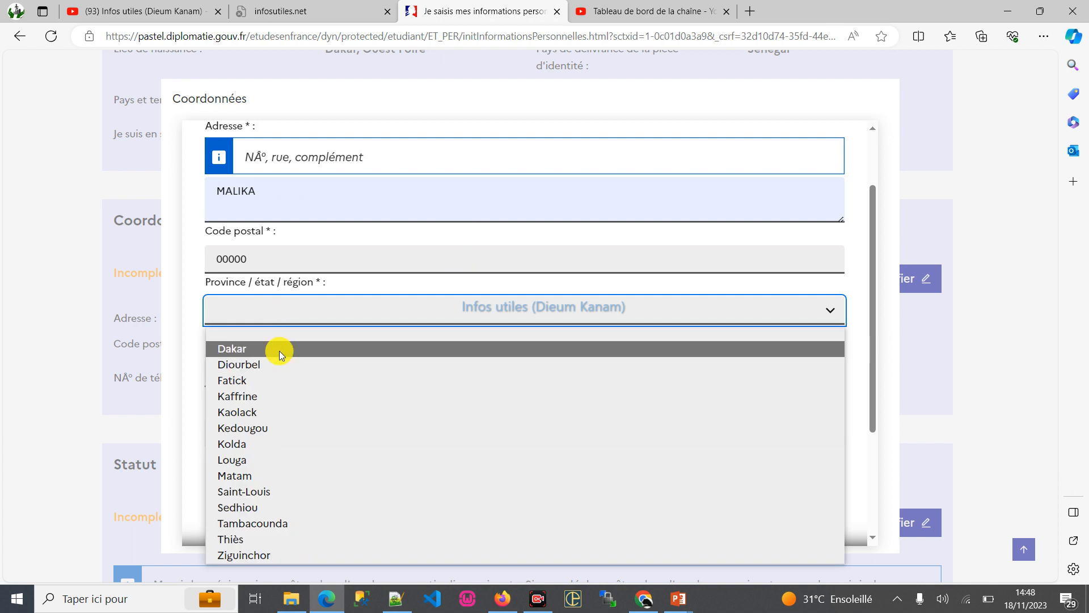
pyautogui.click(279, 350)
pyautogui.scroll(-2, 340, 282)
pyautogui.click(302, 286)
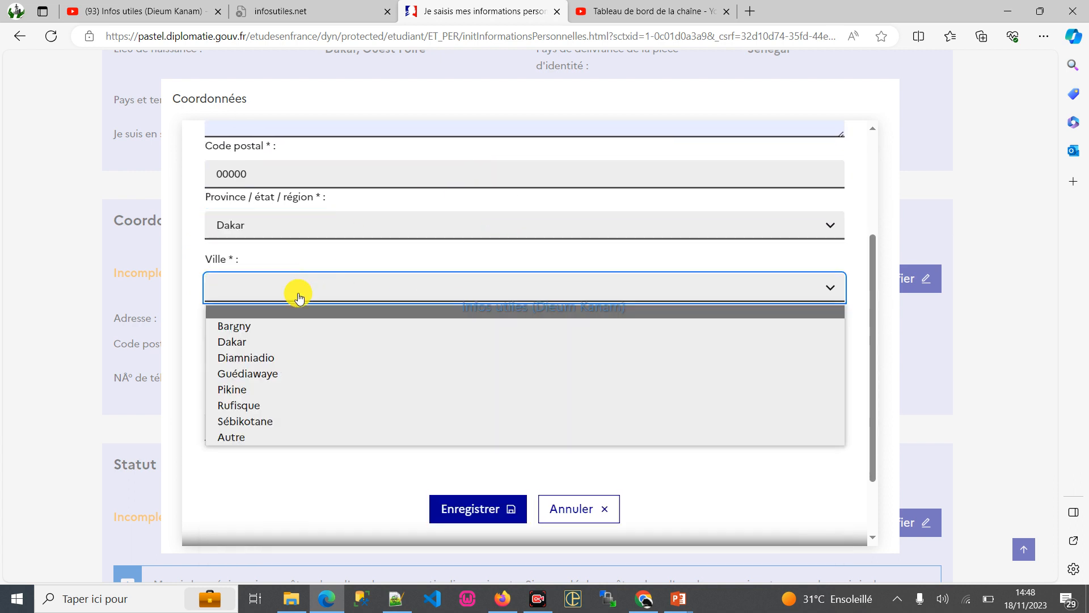
pyautogui.click(271, 391)
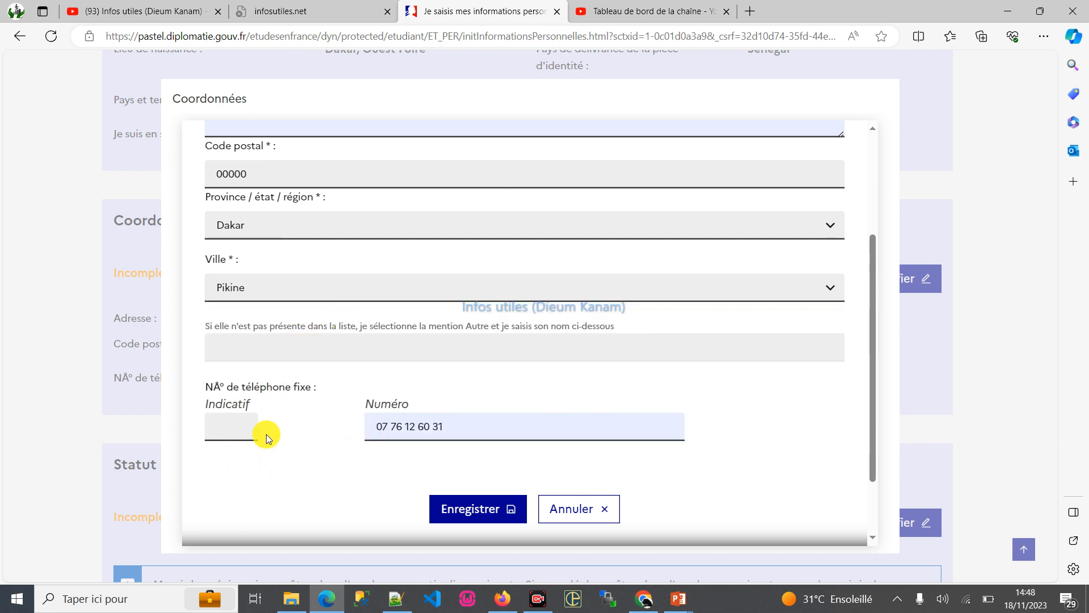
# - Set the landline dialling code to 221 and replace the autofilled landline number with the applicant's phone number
pyautogui.click(236, 429)
pyautogui.click(470, 427)
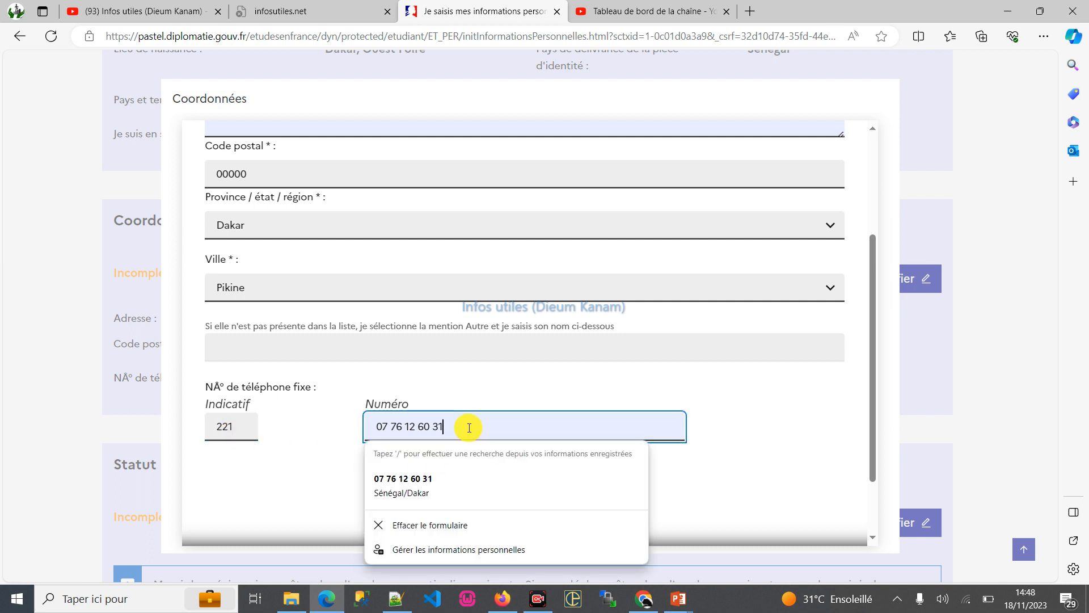
pyautogui.moveTo(462, 428); pyautogui.dragTo(245, 427)
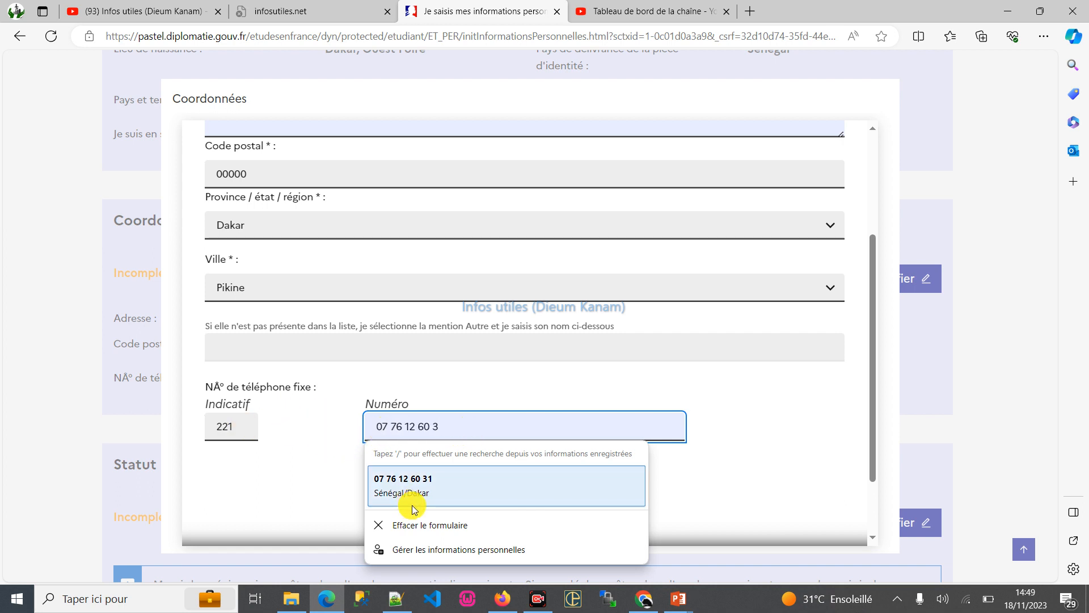
pyautogui.write('0')
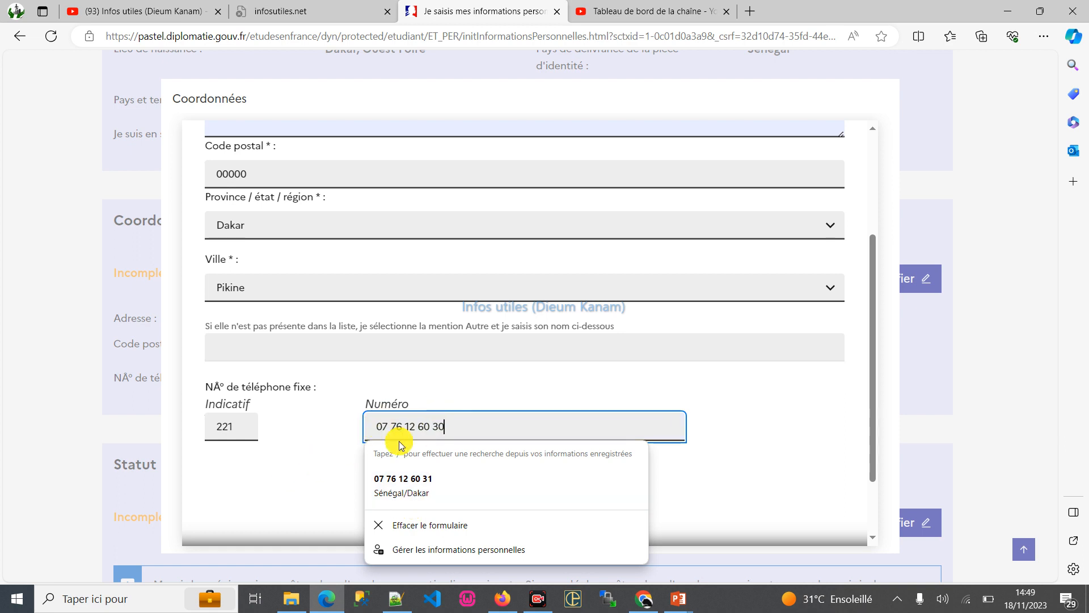
pyautogui.press('BackSpace')
pyautogui.press('BackSpace')
pyautogui.press('BackSpace')
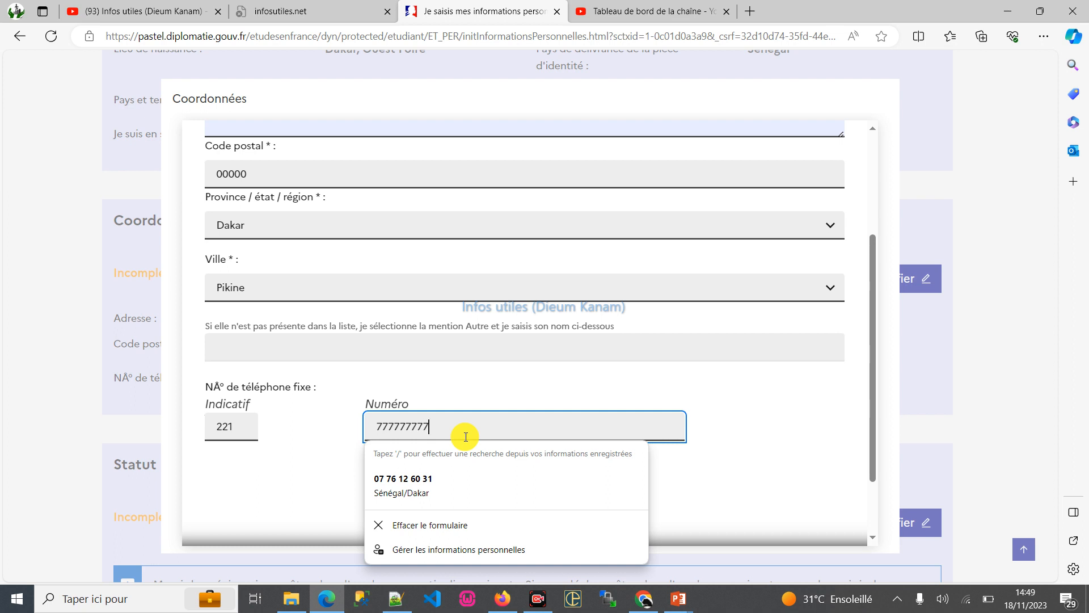
pyautogui.click(495, 376)
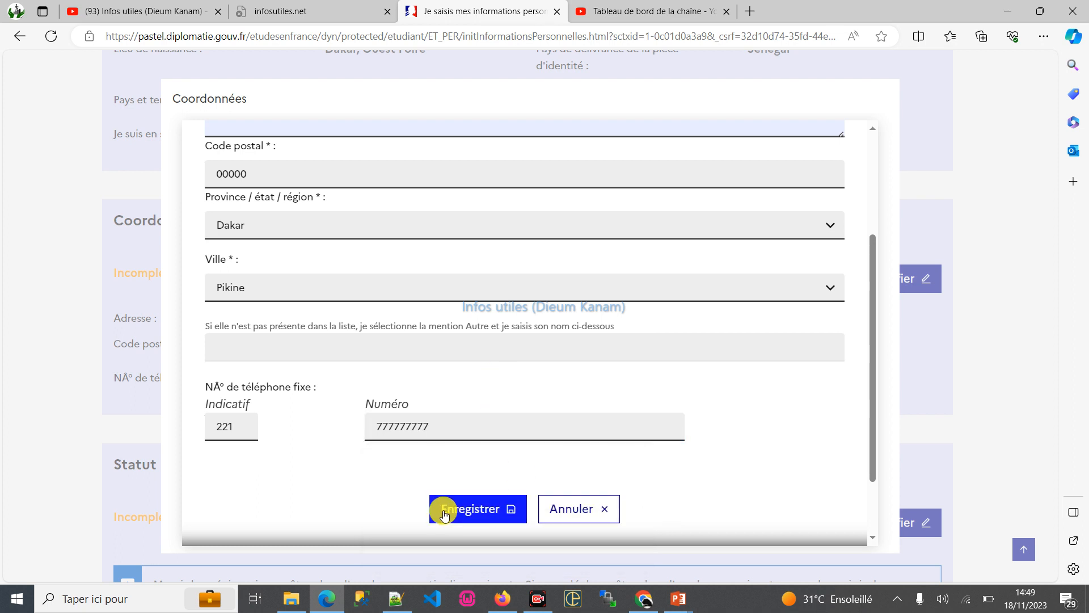
# - Review the entered address, region, city and phone fields, and save the Coordonnées section
pyautogui.scroll(-2, 487, 444)
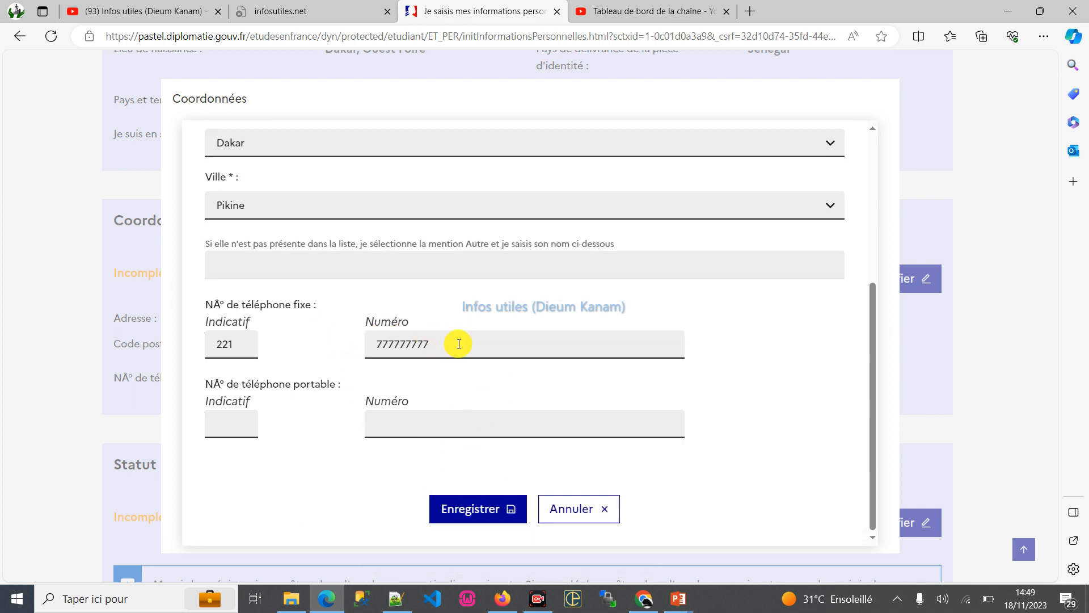
pyautogui.scroll(2, 442, 392)
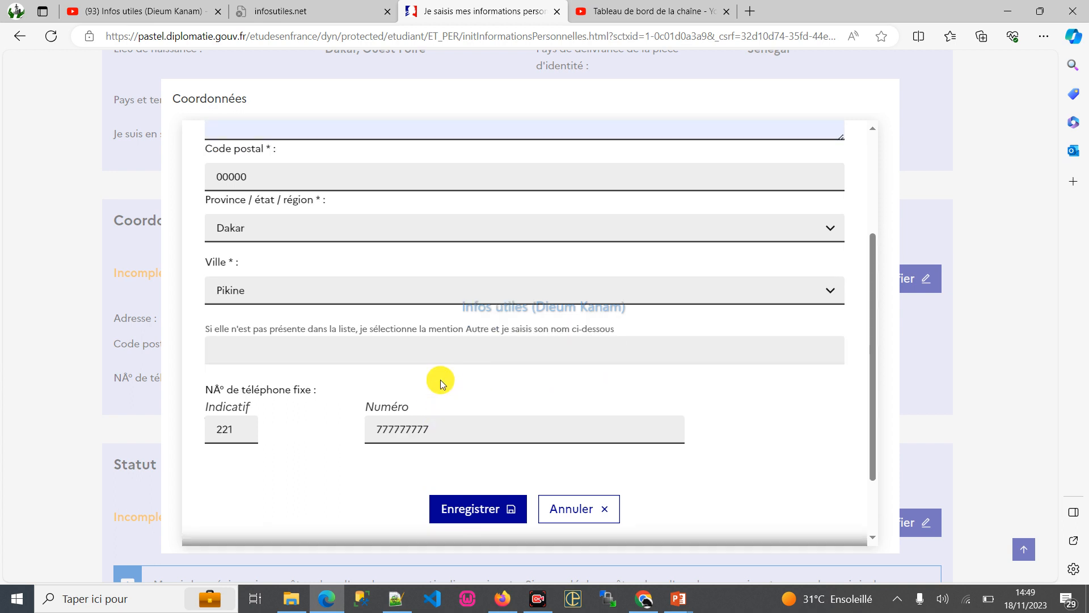
pyautogui.scroll(2, 312, 204)
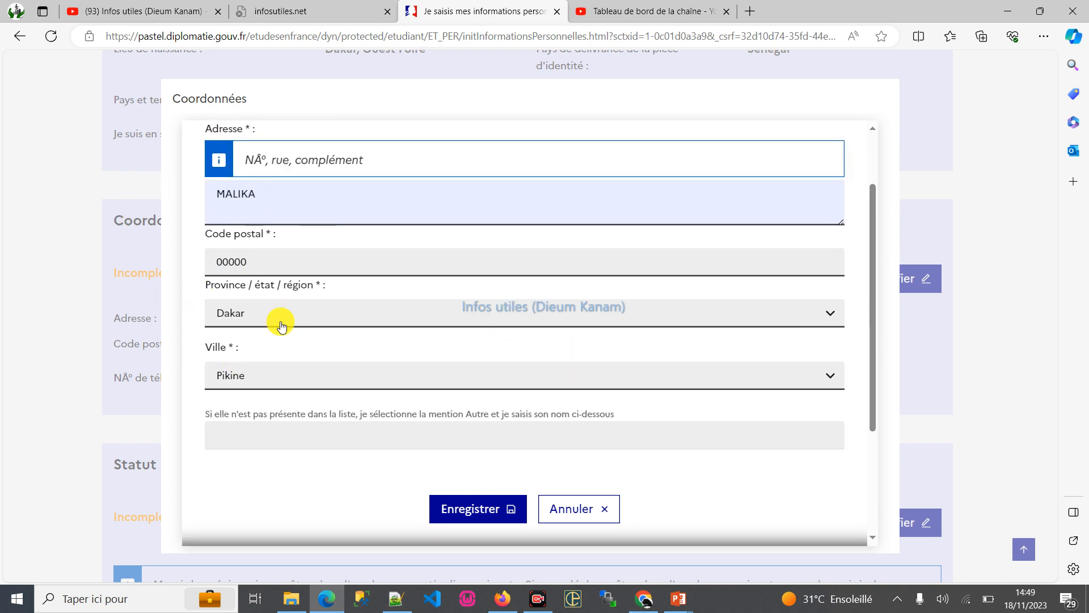
pyautogui.scroll(2, 311, 262)
pyautogui.scroll(-2, 431, 397)
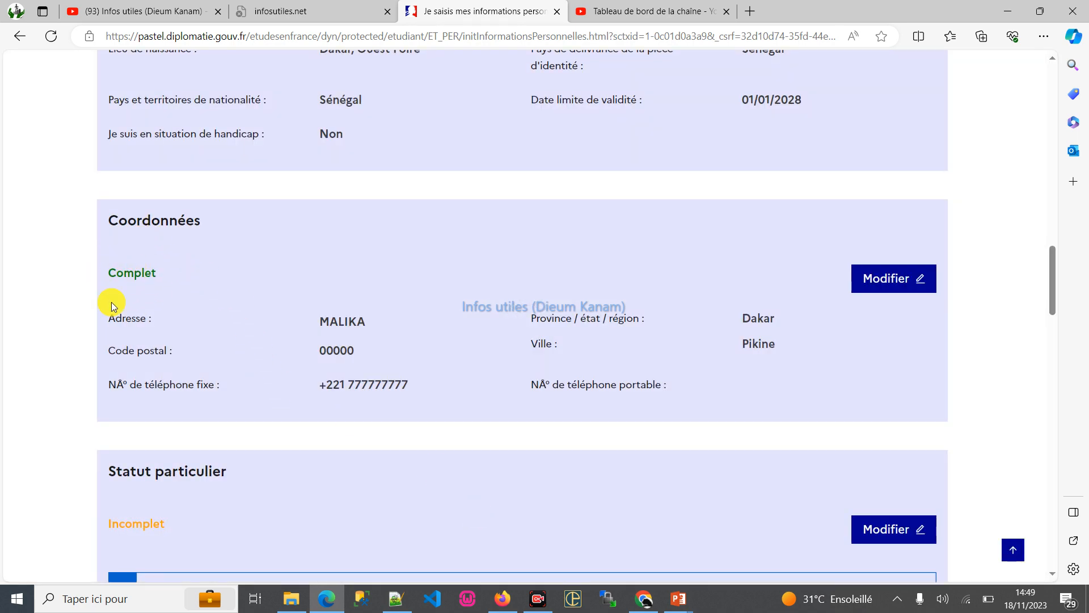
# - Open the Statut particulier section for editing and look through the Bourse and Autre cas options without choosing one
pyautogui.scroll(-3, 216, 307)
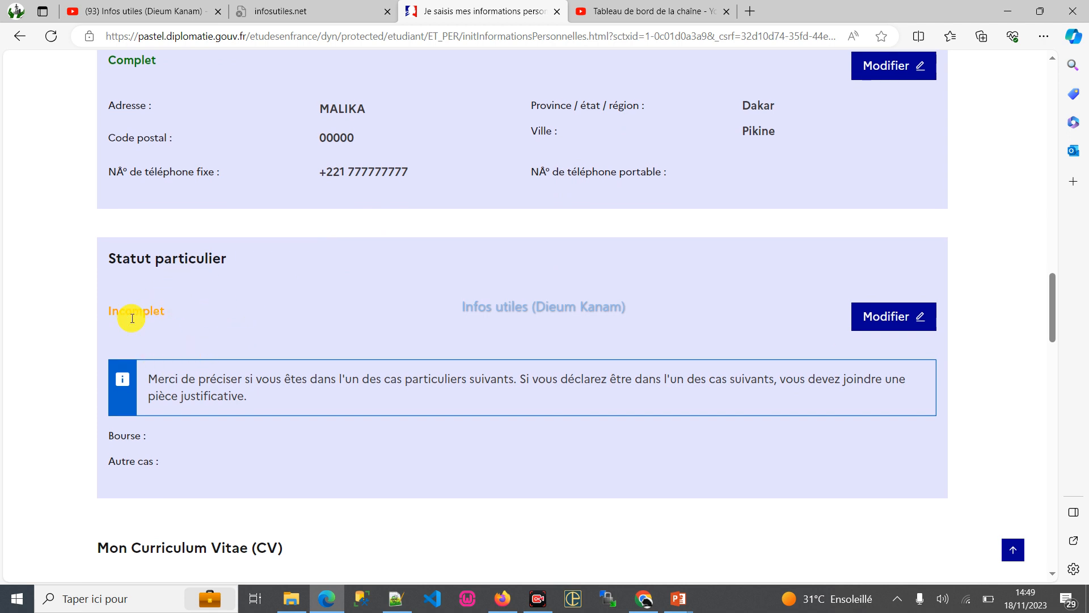
pyautogui.click(880, 316)
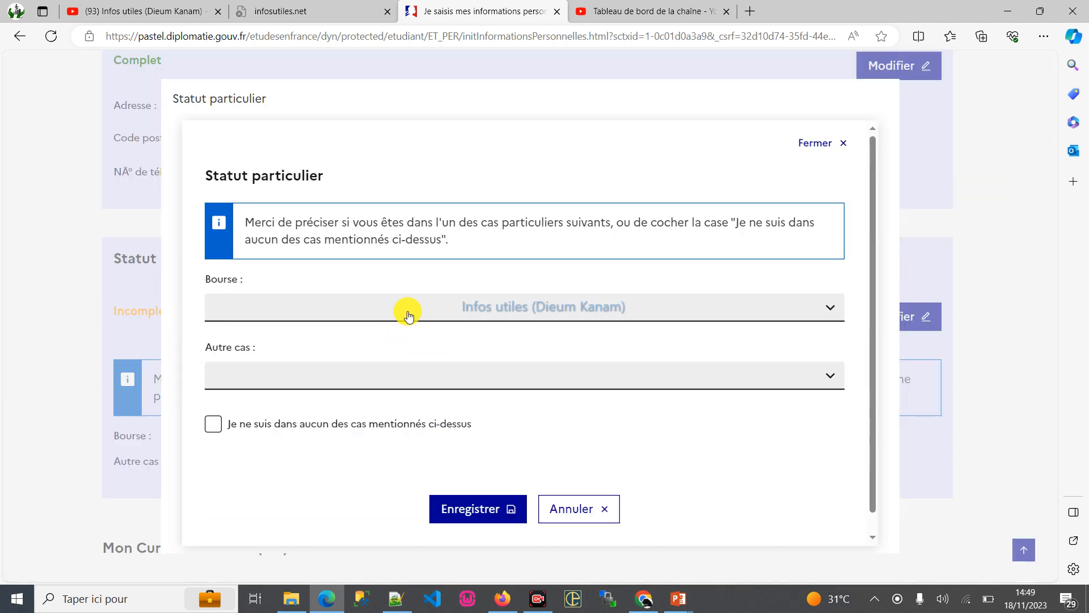
pyautogui.click(268, 303)
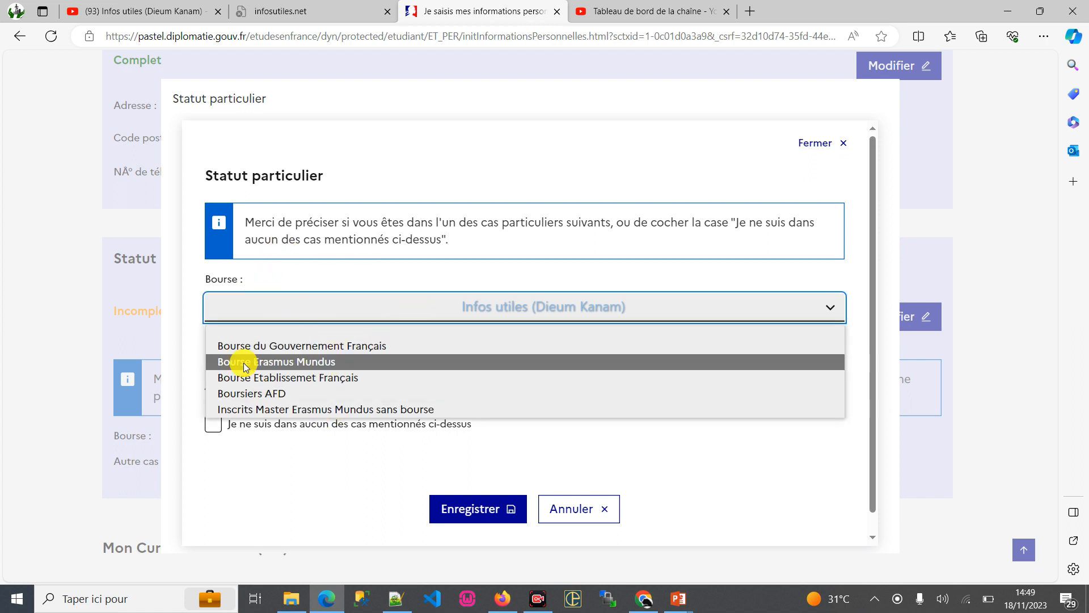
pyautogui.click(287, 477)
pyautogui.click(277, 384)
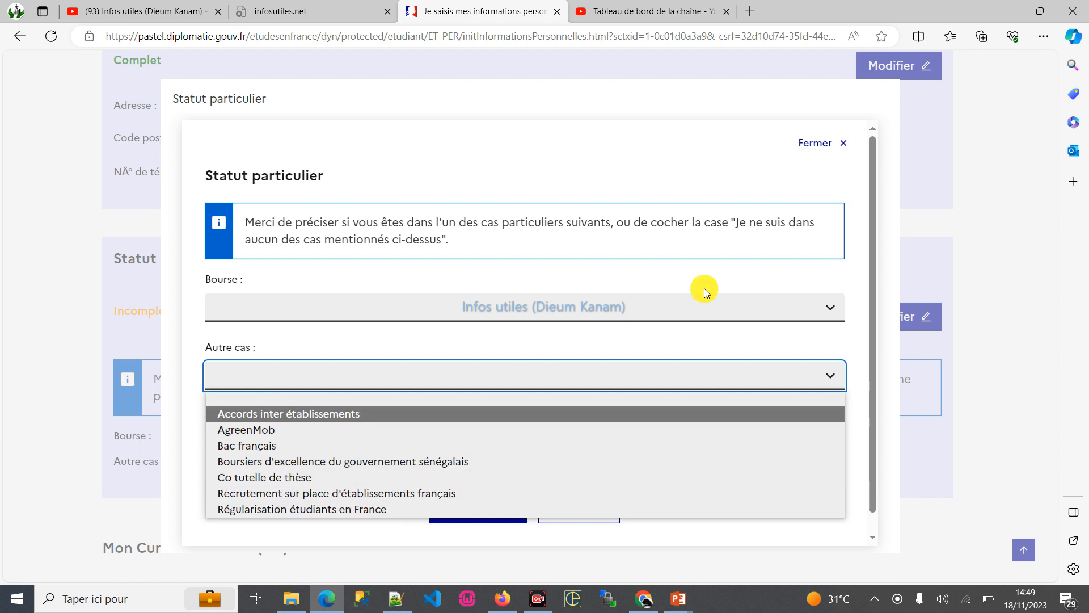
pyautogui.click(359, 340)
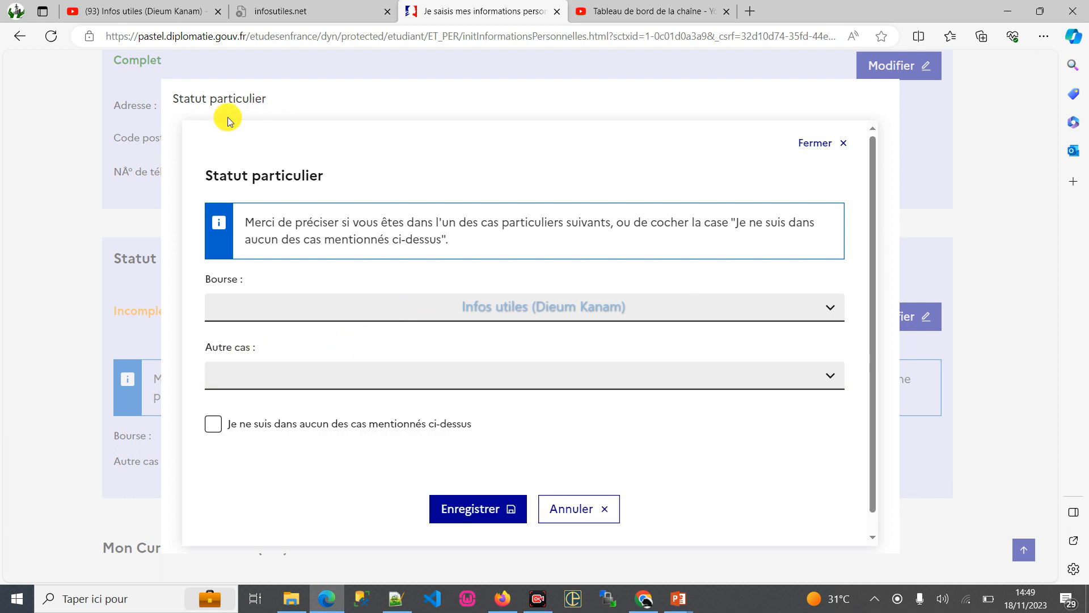
# - Declare that none of the listed special cases applies and save the Statut particulier section
pyautogui.click(214, 427)
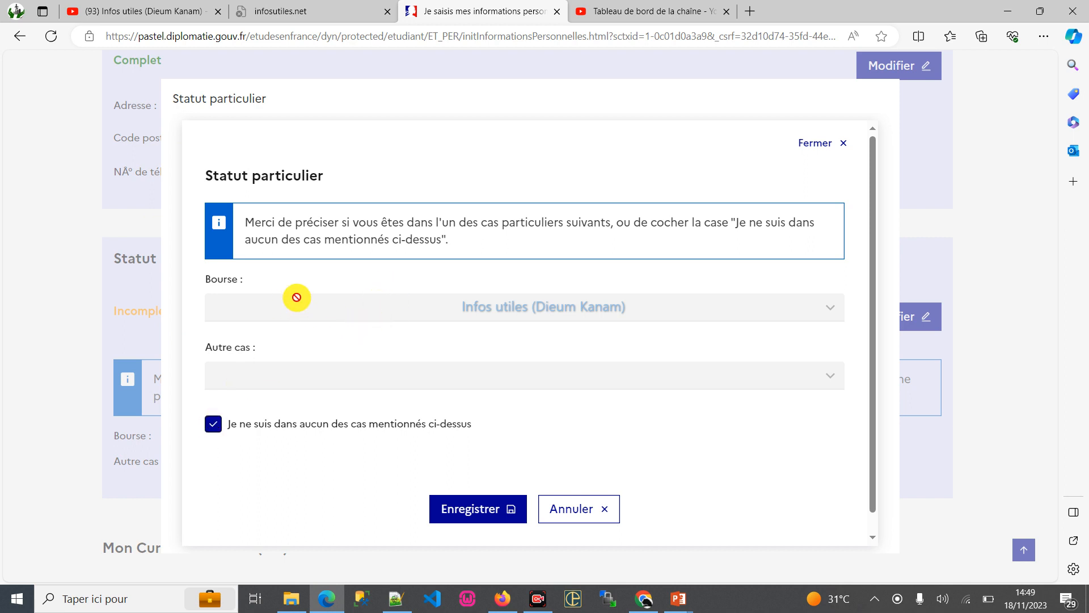
pyautogui.scroll(-1, 306, 378)
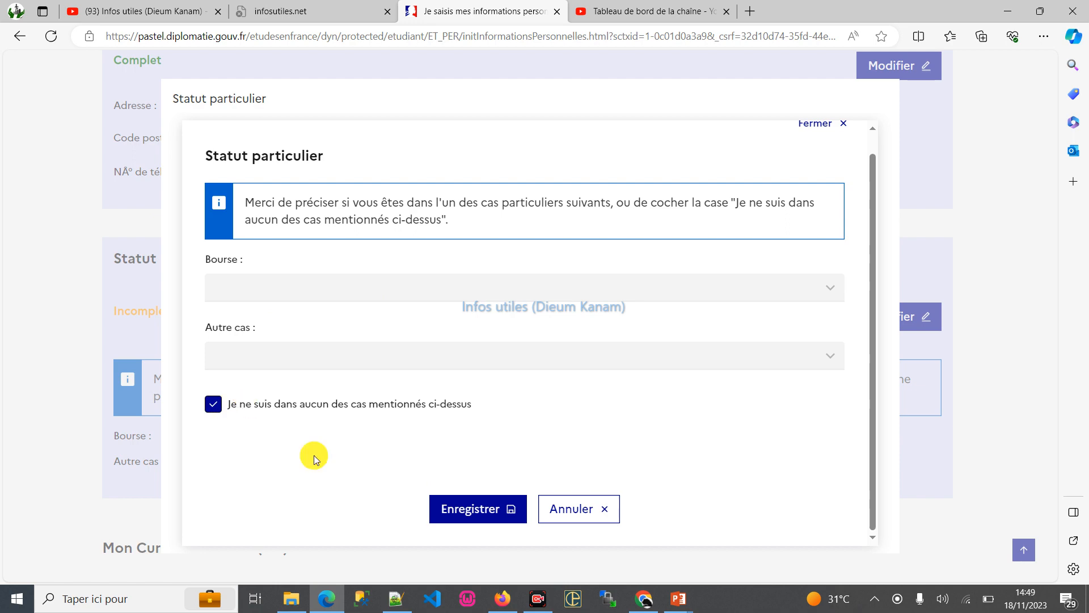
pyautogui.click(468, 509)
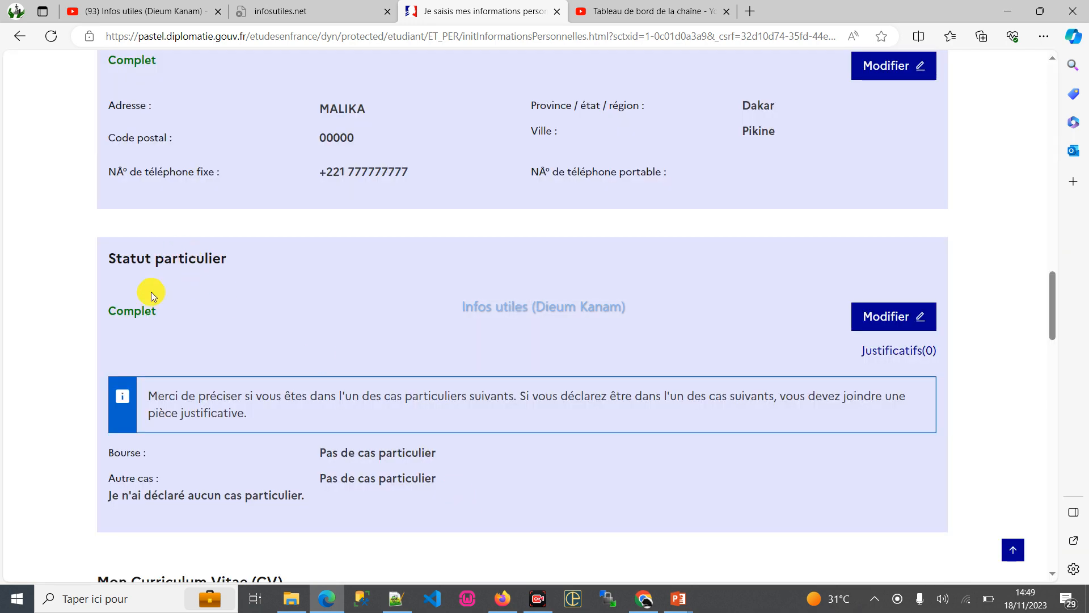
# - Start choosing a file for the Curriculum Vitae section and duplicate the cni file in the mes_fichiers folder
pyautogui.scroll(-5, 686, 301)
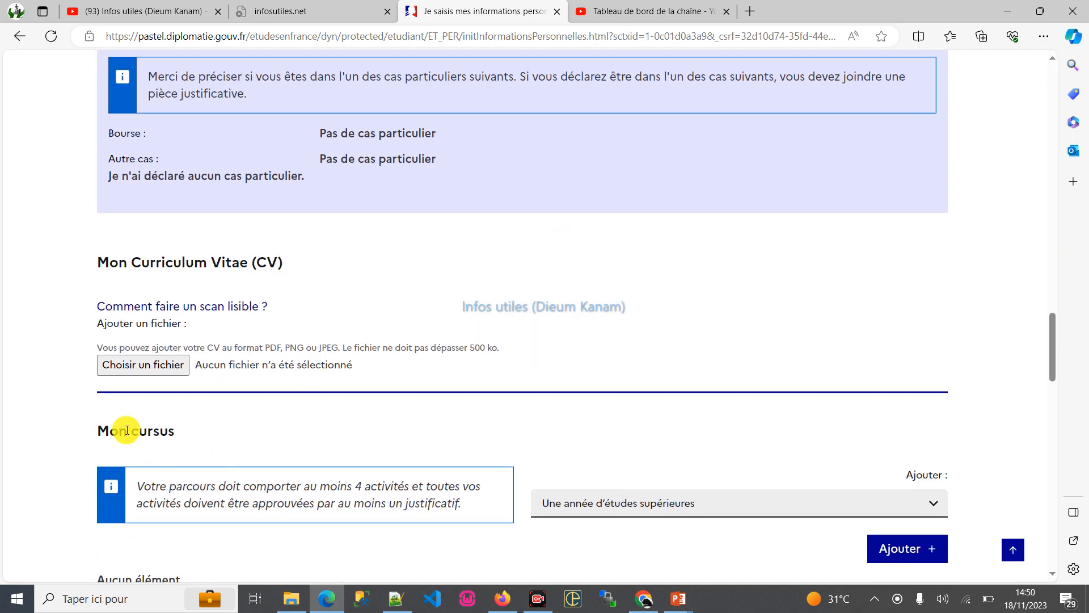
pyautogui.click(167, 364)
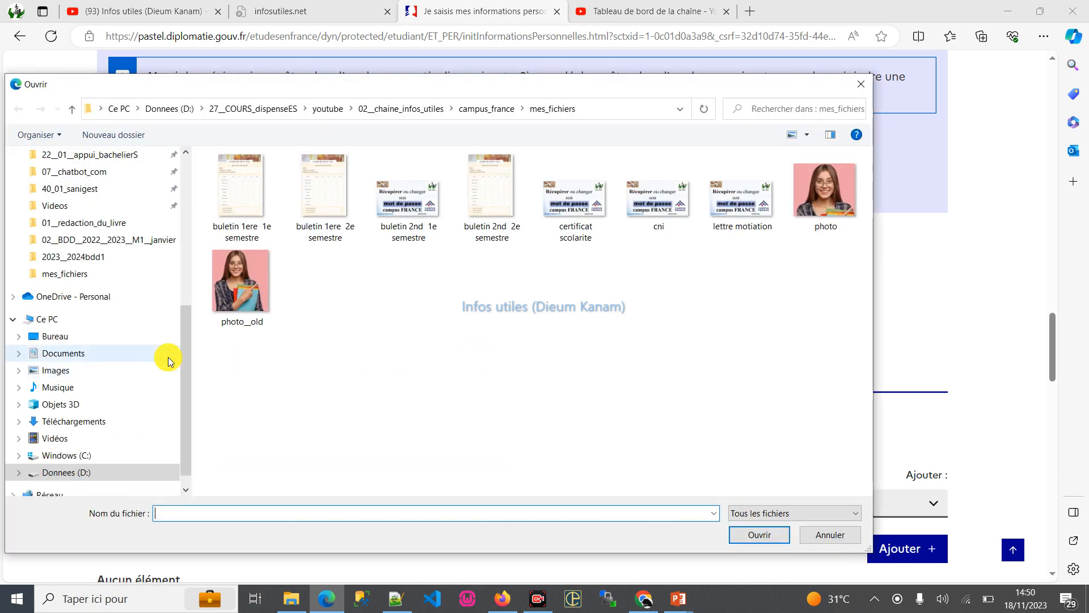
pyautogui.click(673, 236)
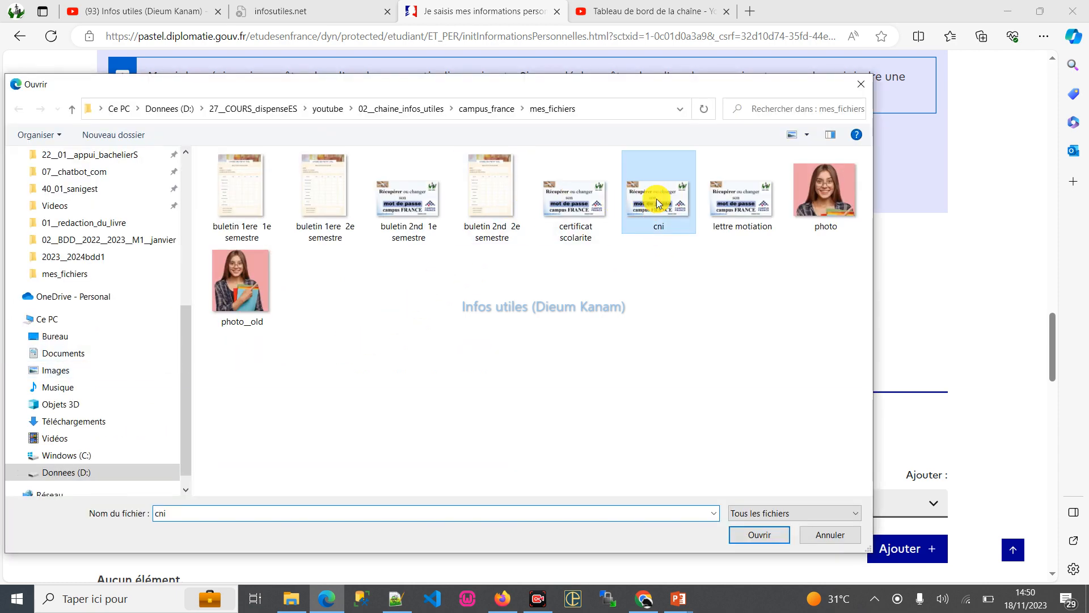
pyautogui.hotkey('ctrl', 'v')
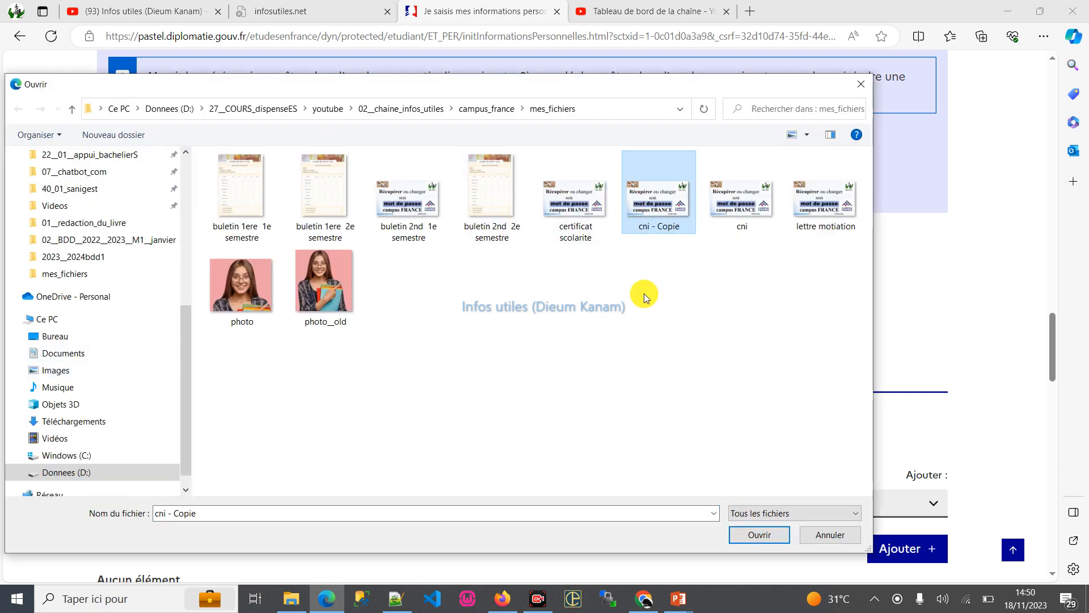
# - Duplicate the file "buletin 2nd 2e semestre", rename the copy CV and upload it as the curriculum vitae
pyautogui.click(325, 319)
pyautogui.click(516, 193)
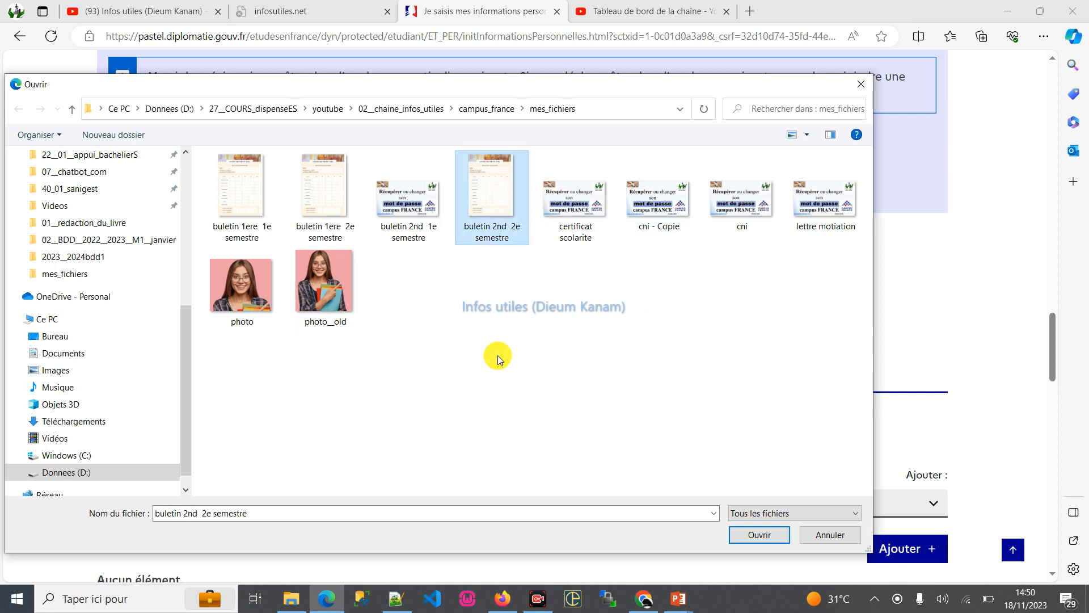
pyautogui.hotkey('ctrl', 'c')
pyautogui.hotkey('ctrl', 'v')
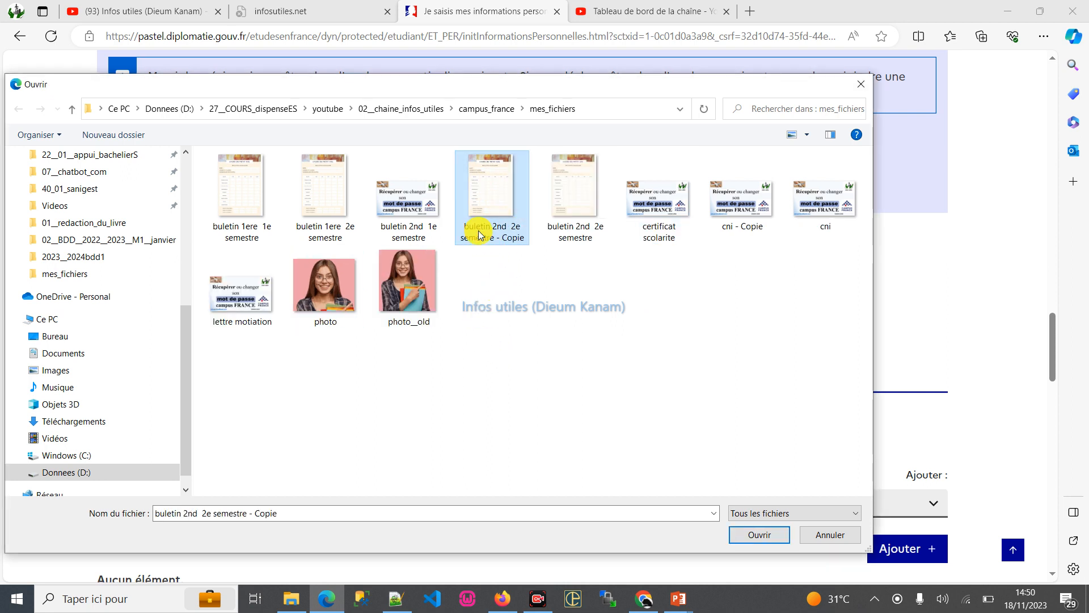
pyautogui.click(479, 234)
pyautogui.write('CV')
pyautogui.press('Return')
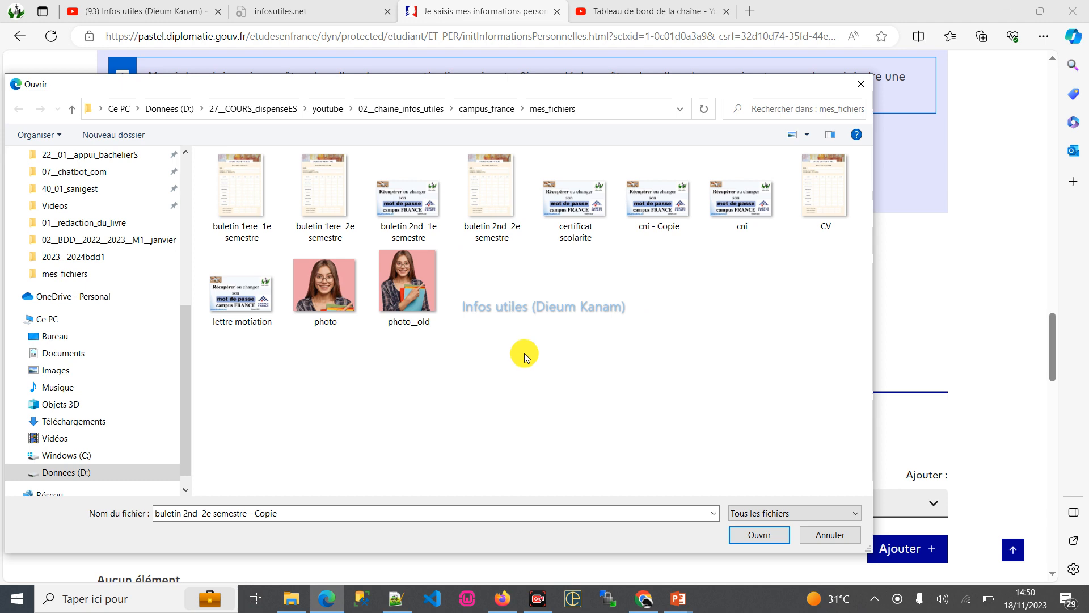
pyautogui.doubleClick(823, 193)
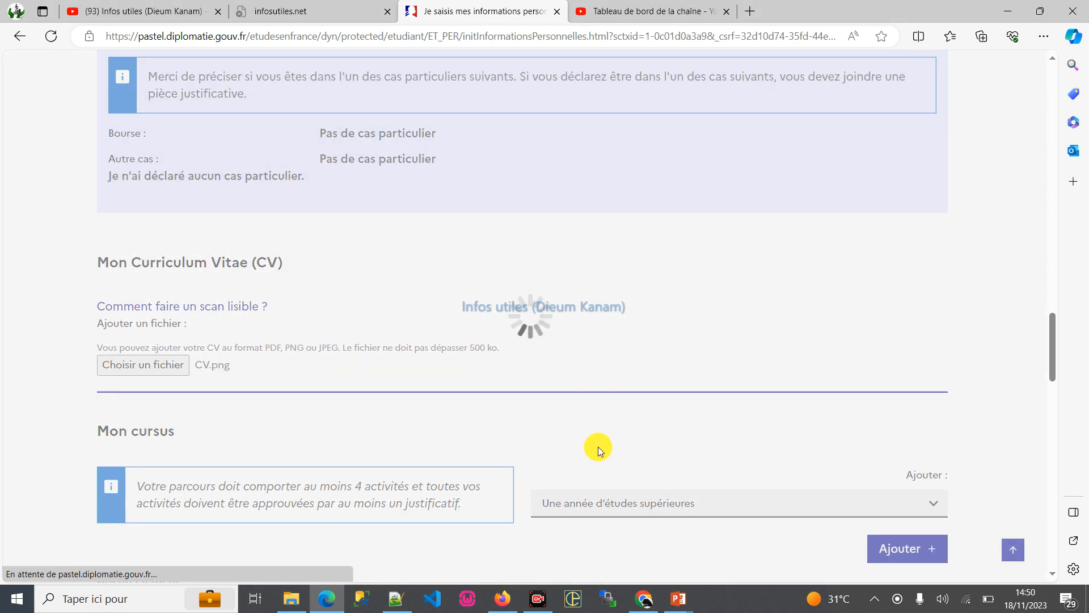
# - Examine the personal information page, including the CV entry, the Mon cursus section and the French tests section
pyautogui.scroll(-3, 515, 381)
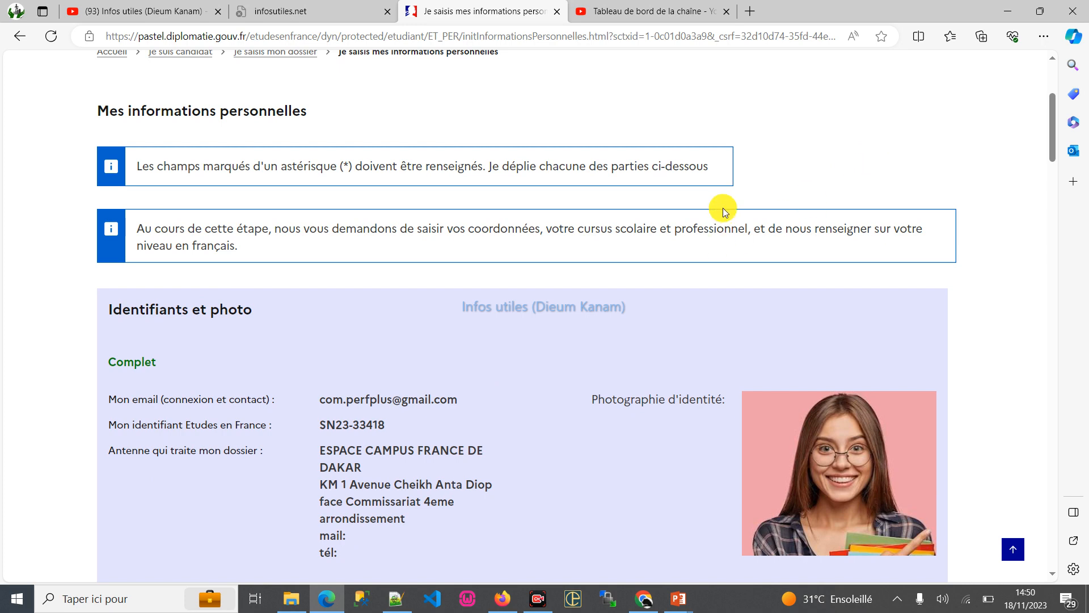
pyautogui.scroll(-5, 722, 207)
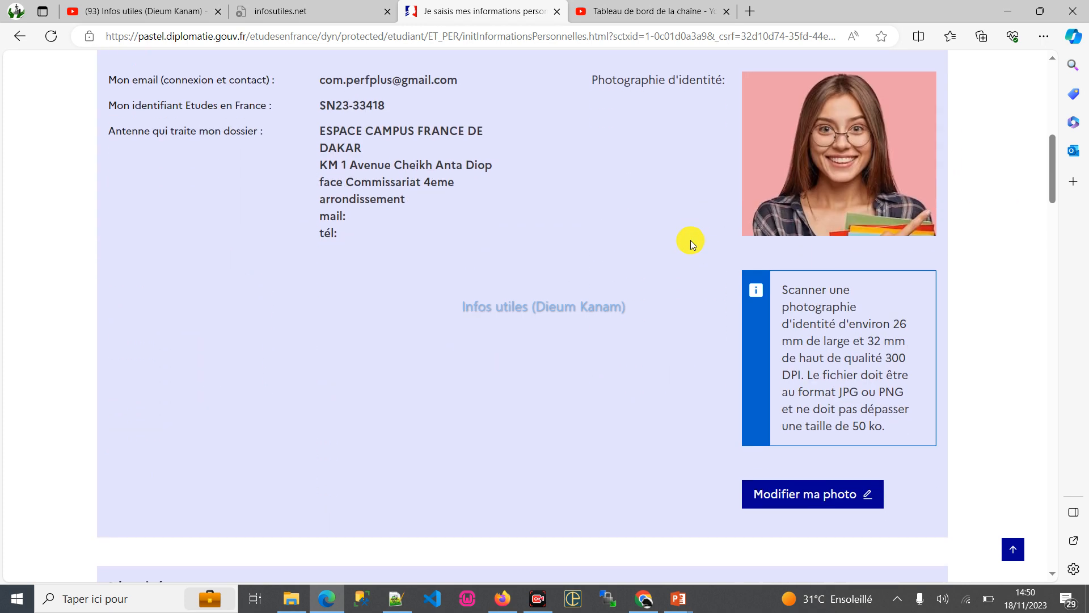
pyautogui.scroll(2, 690, 240)
pyautogui.scroll(-15, 679, 240)
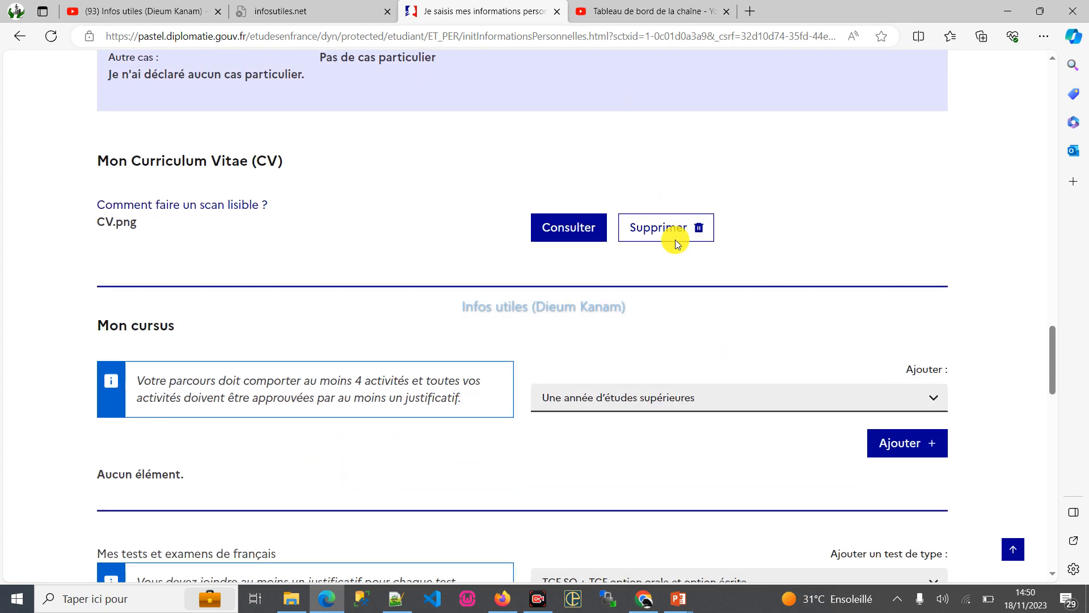
pyautogui.scroll(2, 471, 277)
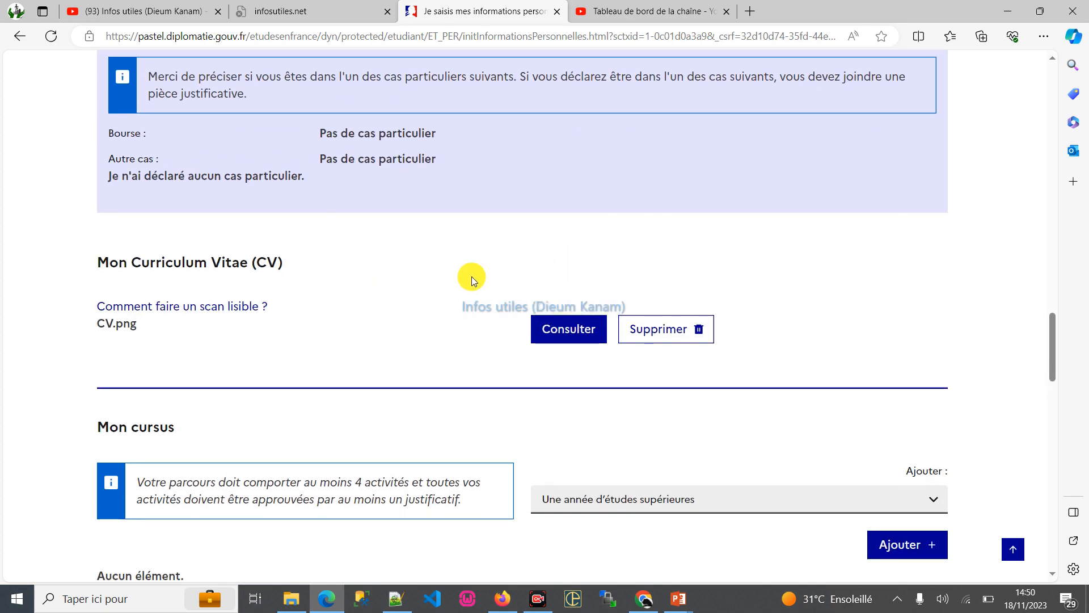
pyautogui.scroll(-6, 216, 308)
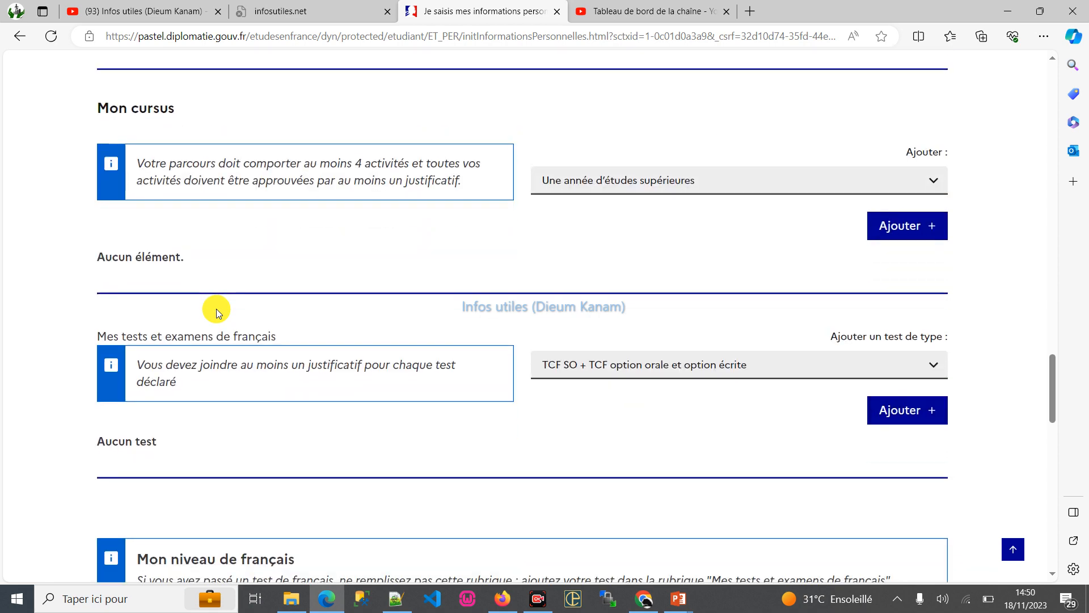
pyautogui.scroll(12, 253, 272)
pyautogui.scroll(-10, 128, 221)
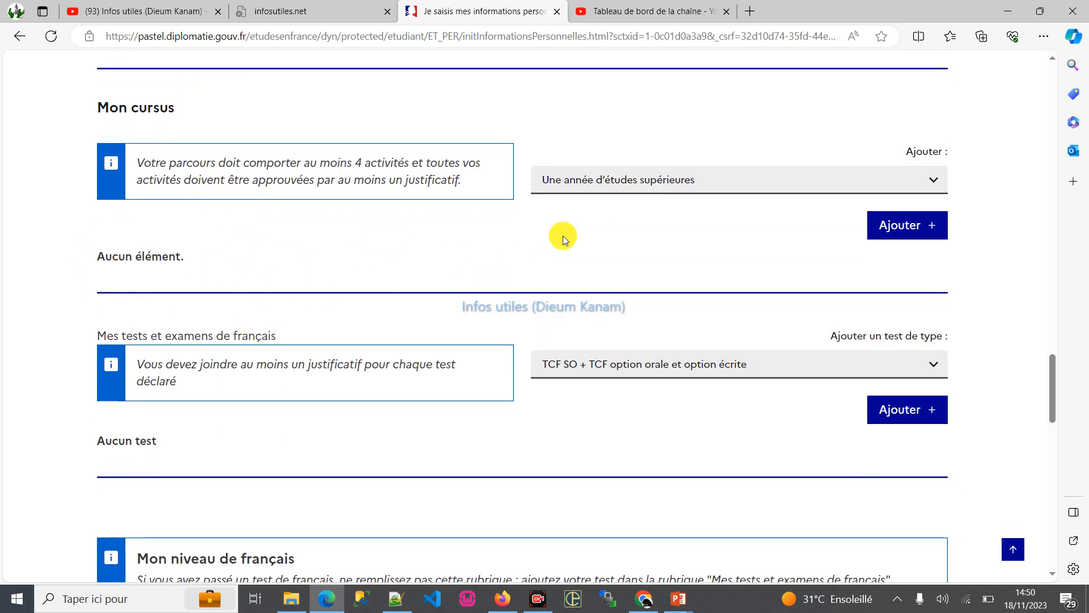
pyautogui.scroll(4, 334, 199)
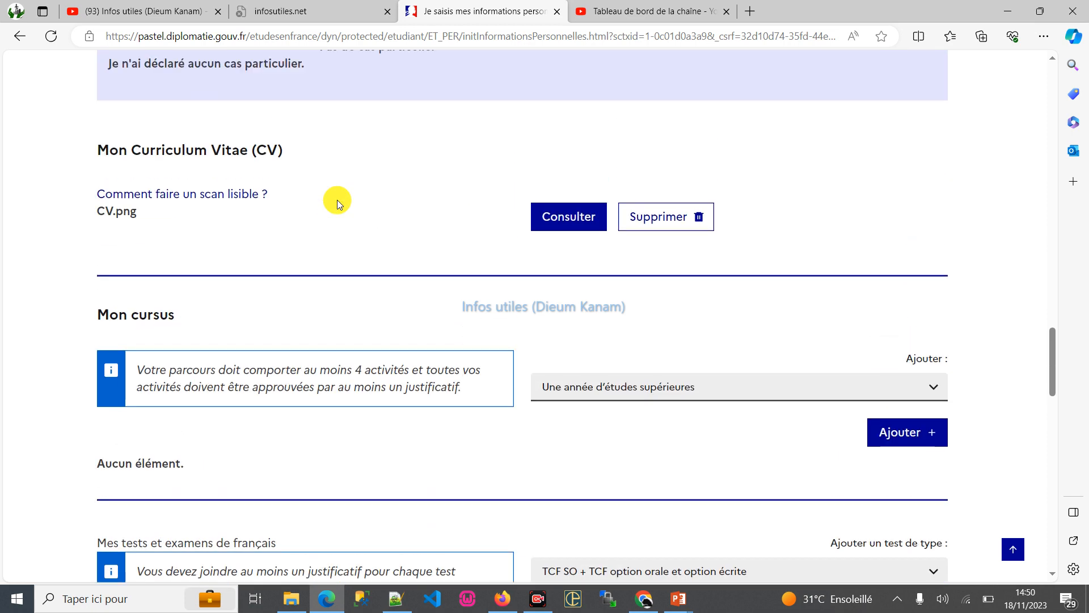
pyautogui.scroll(-2, 652, 354)
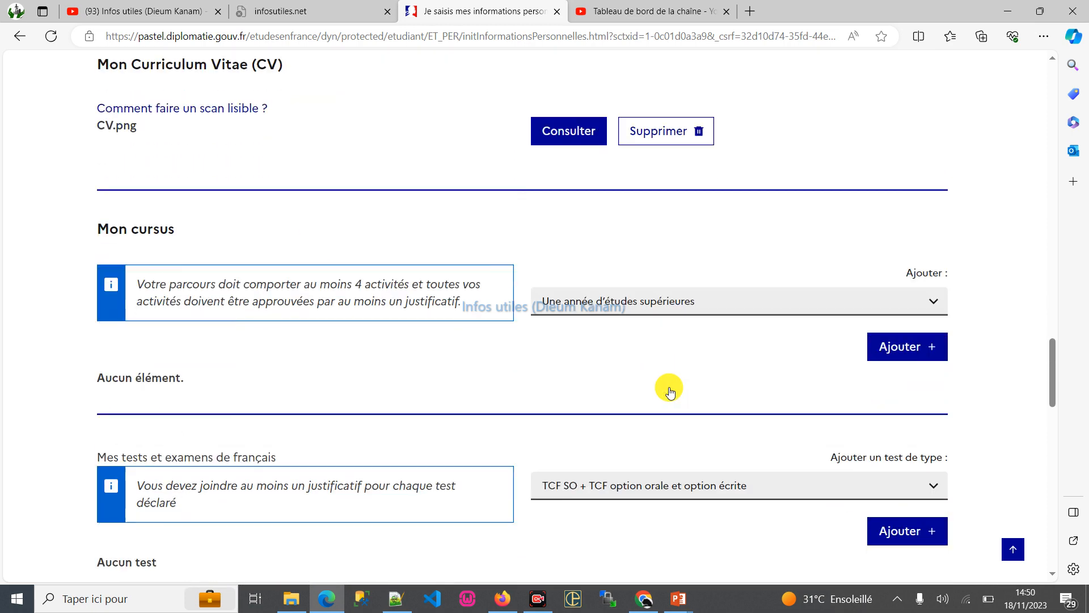
# - Add a new "Une année de lycée" entry to Mon cursus and set its school year to 2023
pyautogui.click(661, 286)
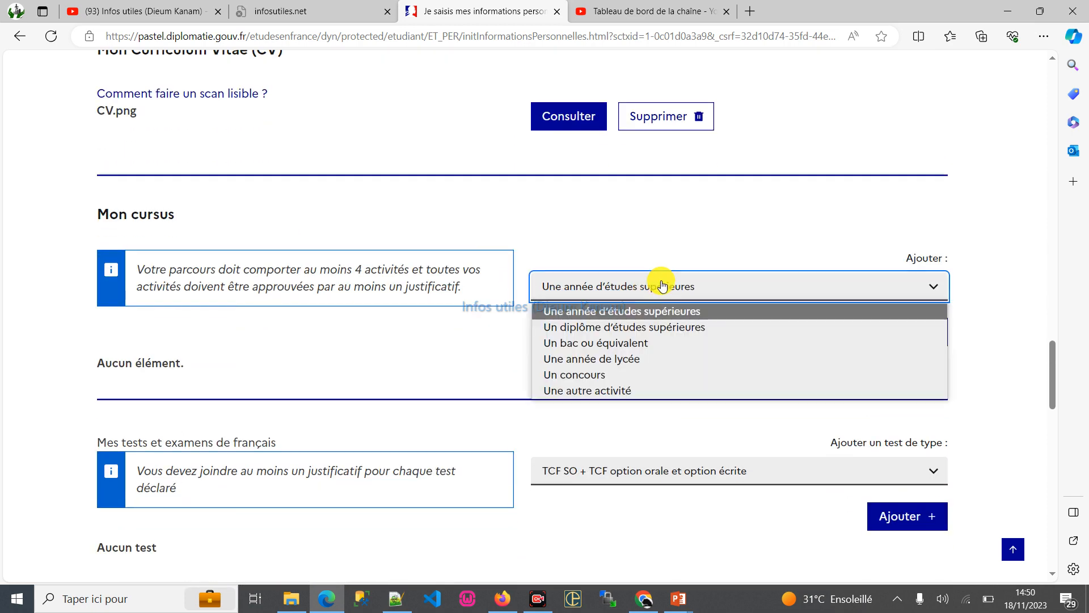
pyautogui.click(594, 363)
pyautogui.click(888, 331)
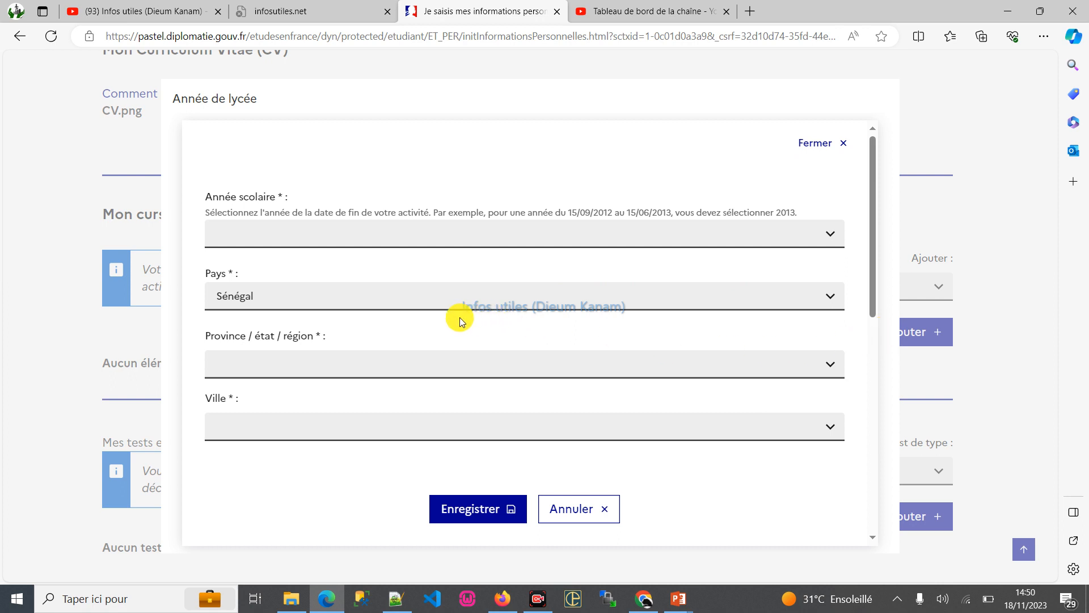
pyautogui.click(351, 236)
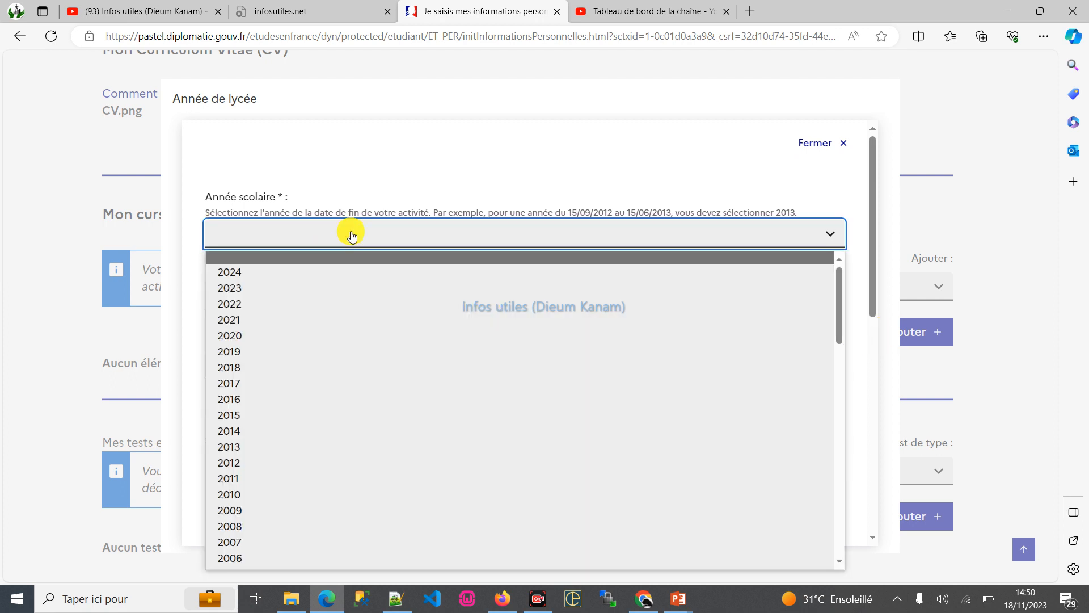
pyautogui.click(253, 287)
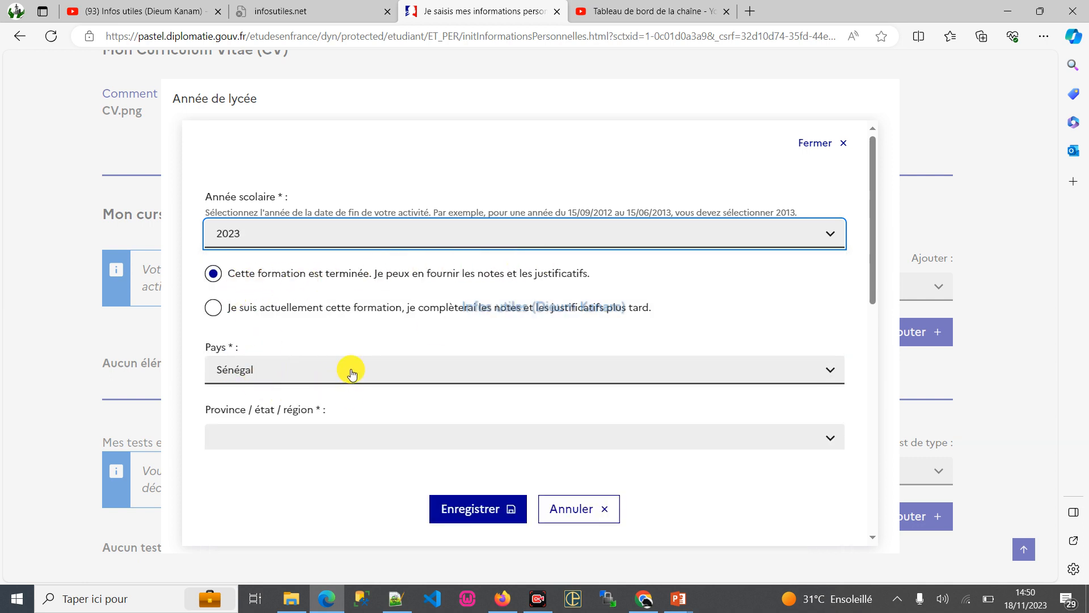
# - Set the high-school year's region to Dakar and its city to Pikine
pyautogui.click(290, 435)
pyautogui.click(237, 206)
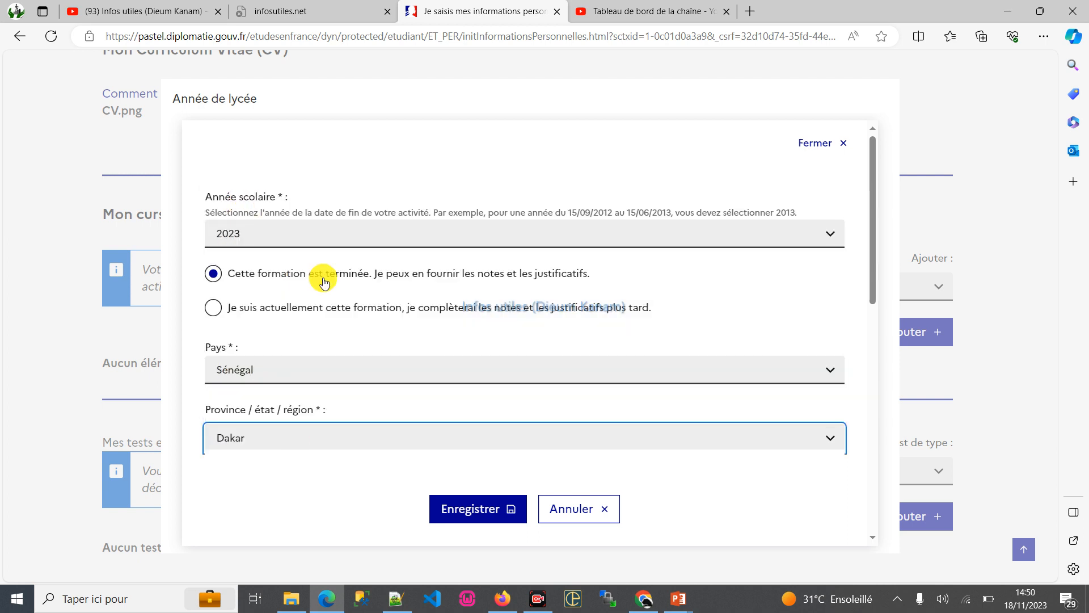
pyautogui.scroll(-3, 518, 369)
pyautogui.click(318, 332)
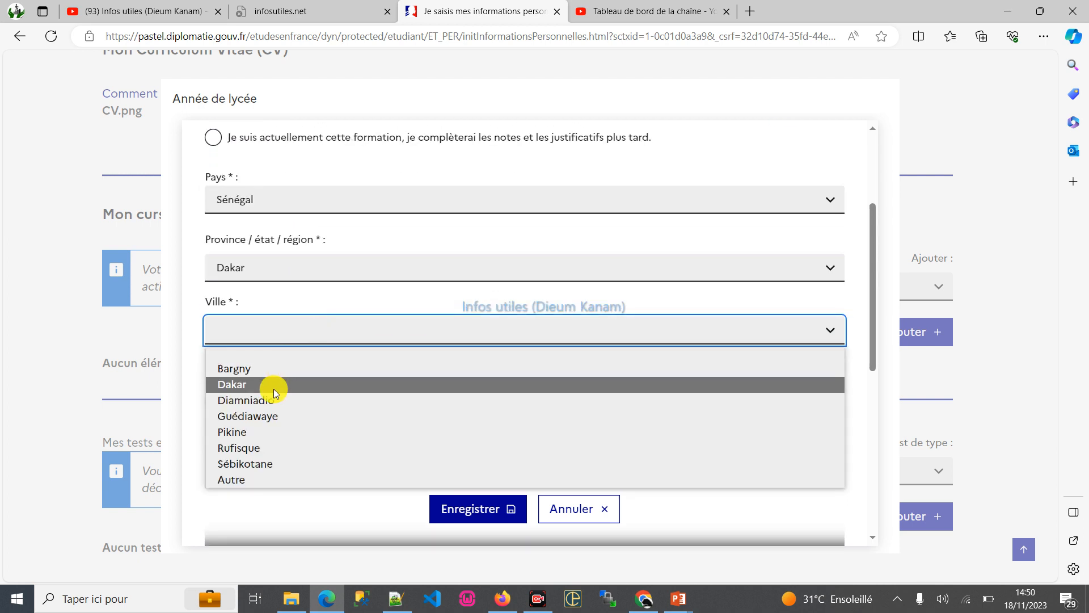
pyautogui.click(265, 432)
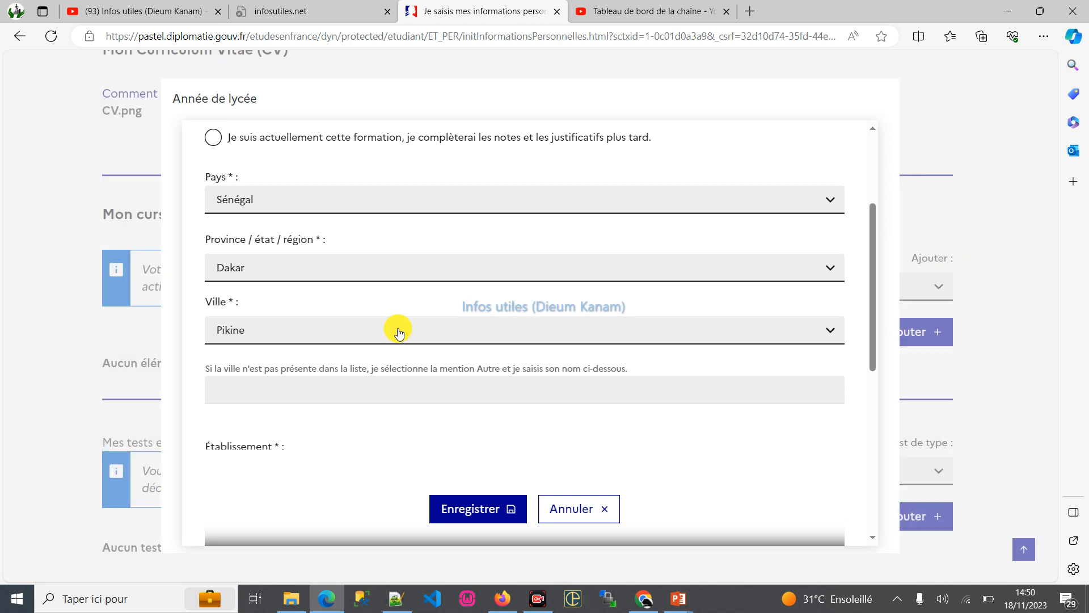
pyautogui.scroll(-3, 399, 332)
pyautogui.click(287, 308)
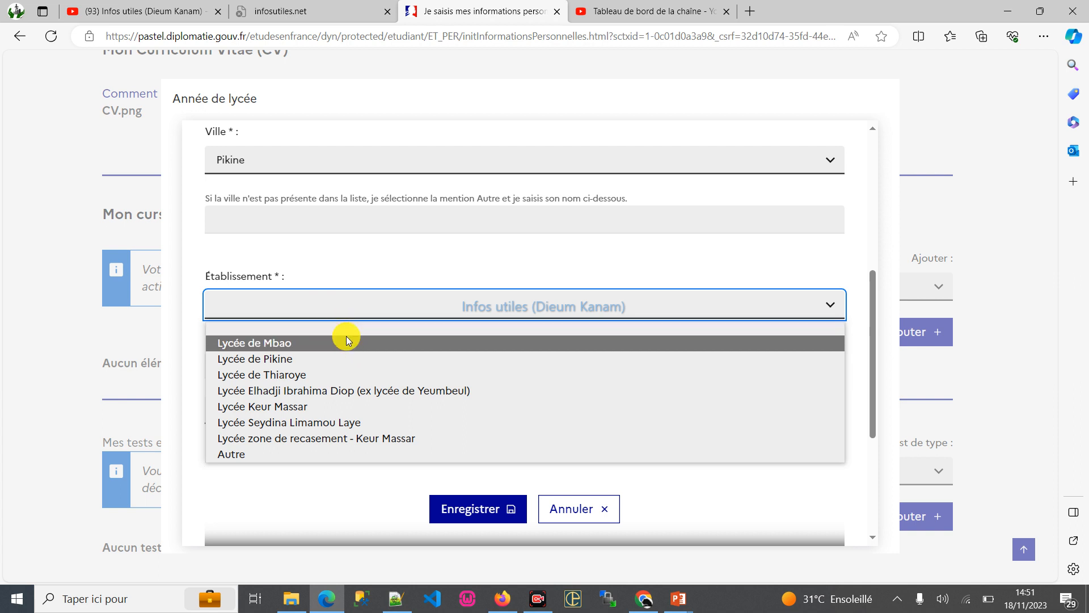
pyautogui.click(252, 161)
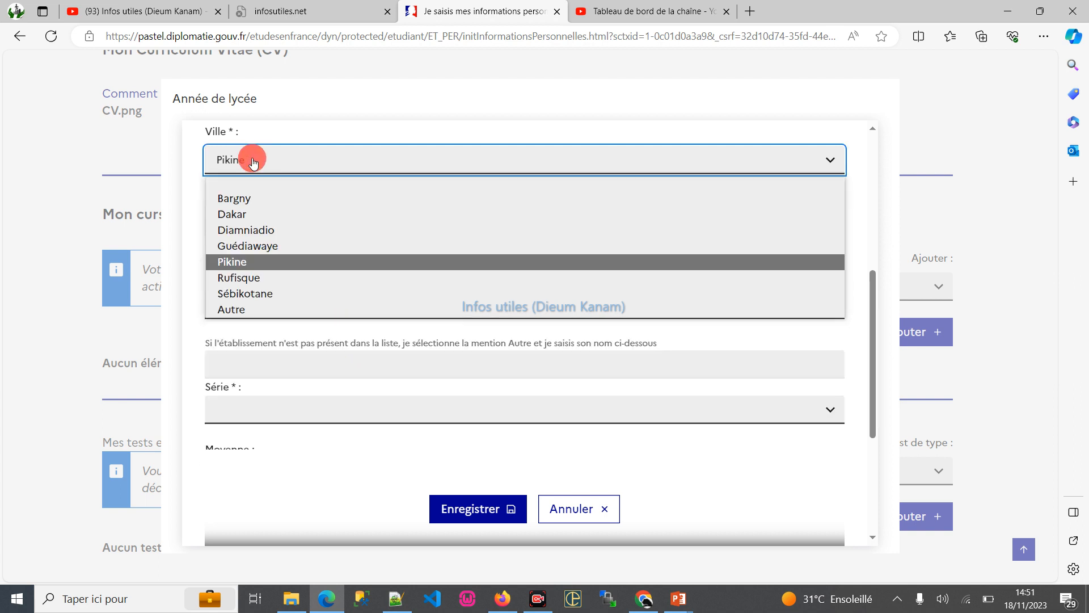
pyautogui.click(169, 260)
# - Change the high-school year's region to Thiès
pyautogui.scroll(1, 338, 208)
pyautogui.scroll(4, 340, 211)
pyautogui.click(271, 366)
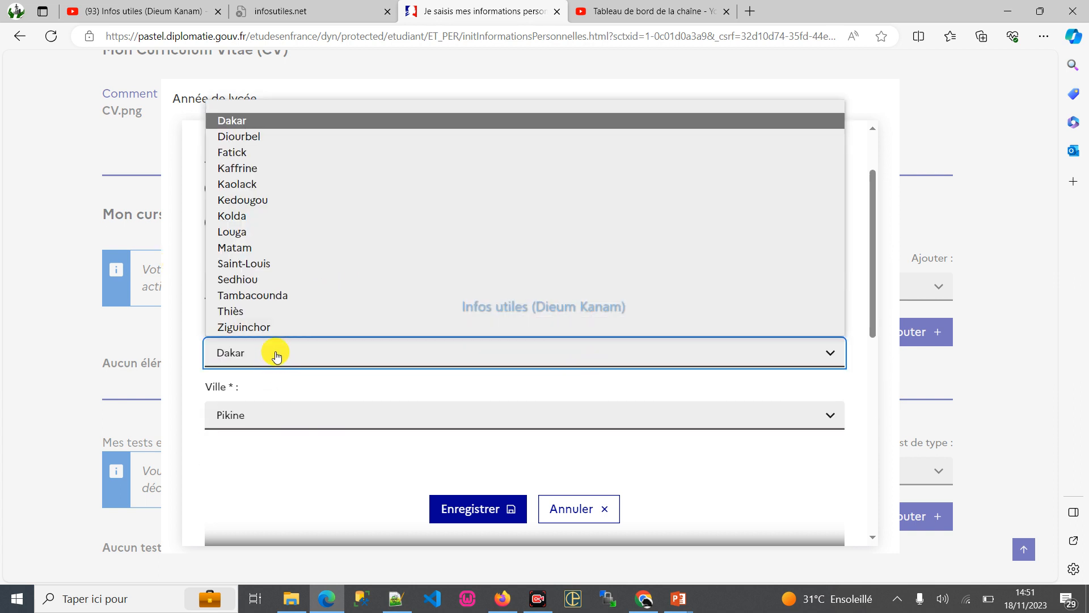
pyautogui.click(250, 312)
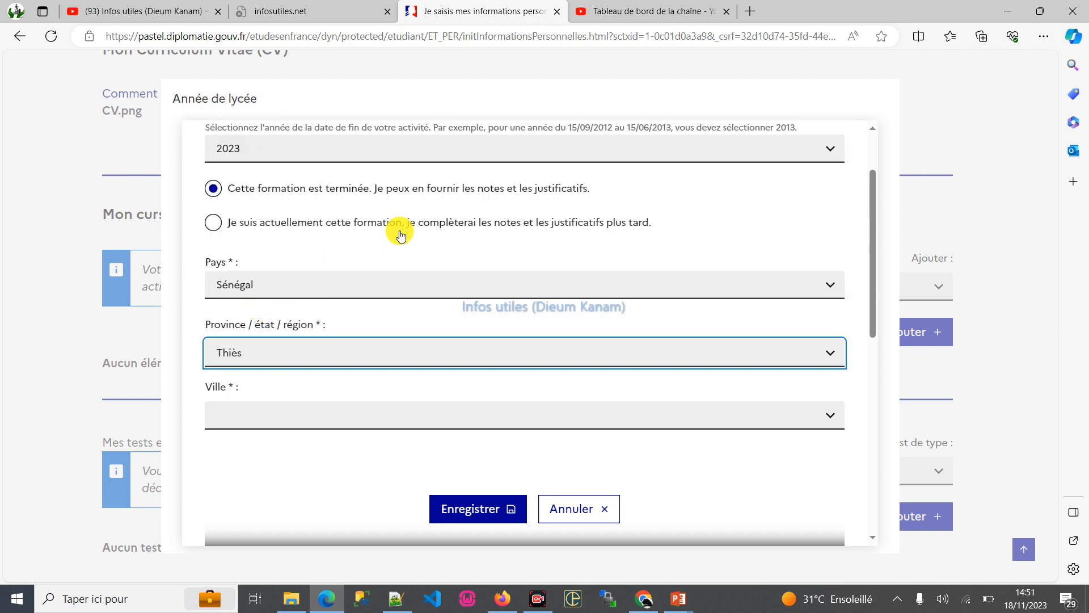
# - Set the high-school year's city to Tivaouane and check the schools offered for it
pyautogui.scroll(-2, 398, 232)
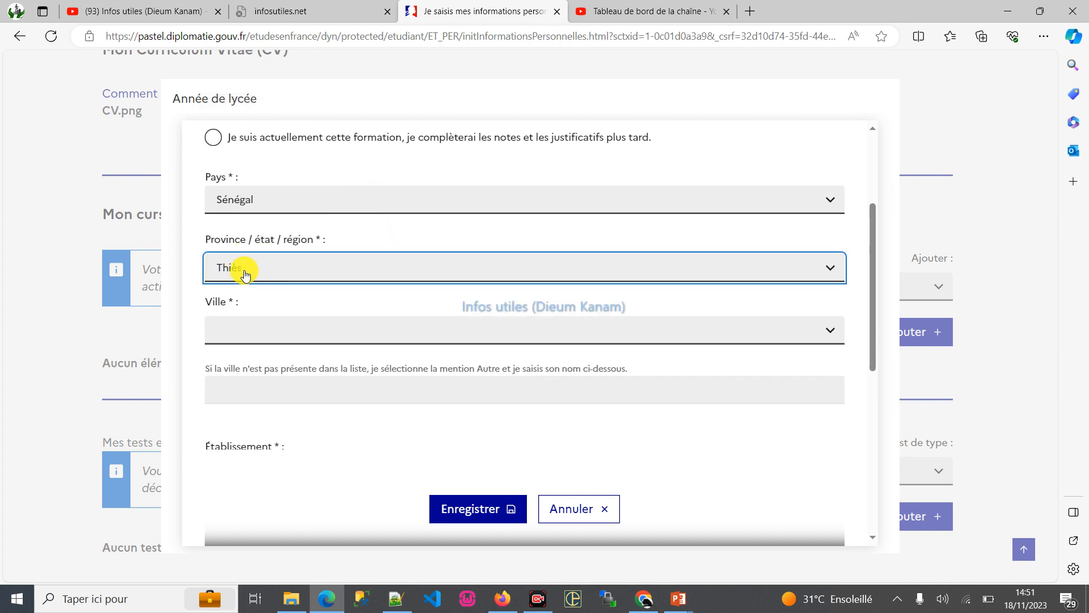
pyautogui.click(244, 324)
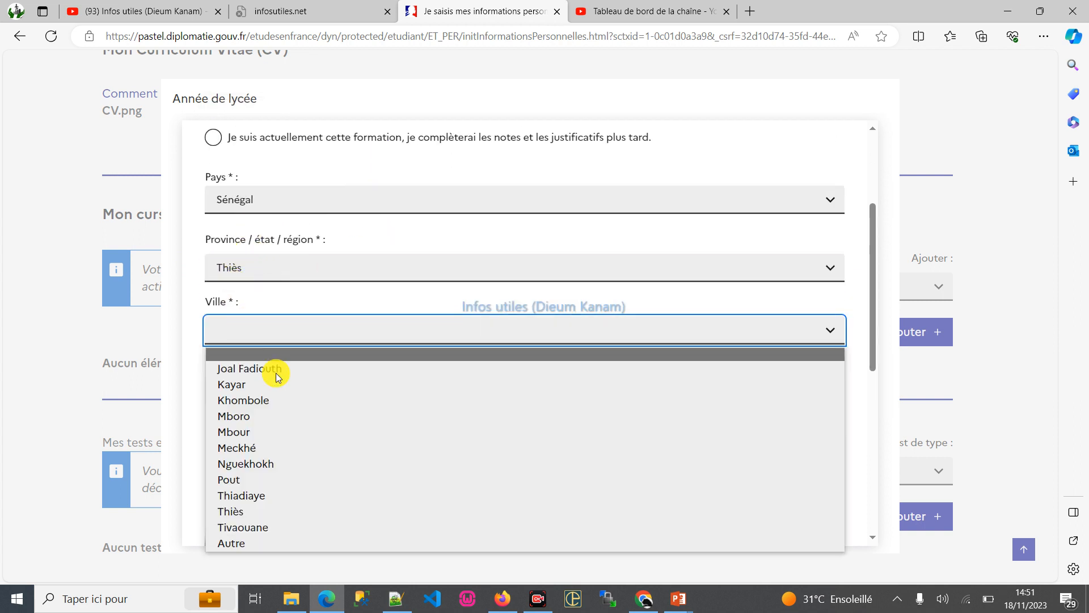
pyautogui.click(255, 525)
pyautogui.scroll(-1, 377, 268)
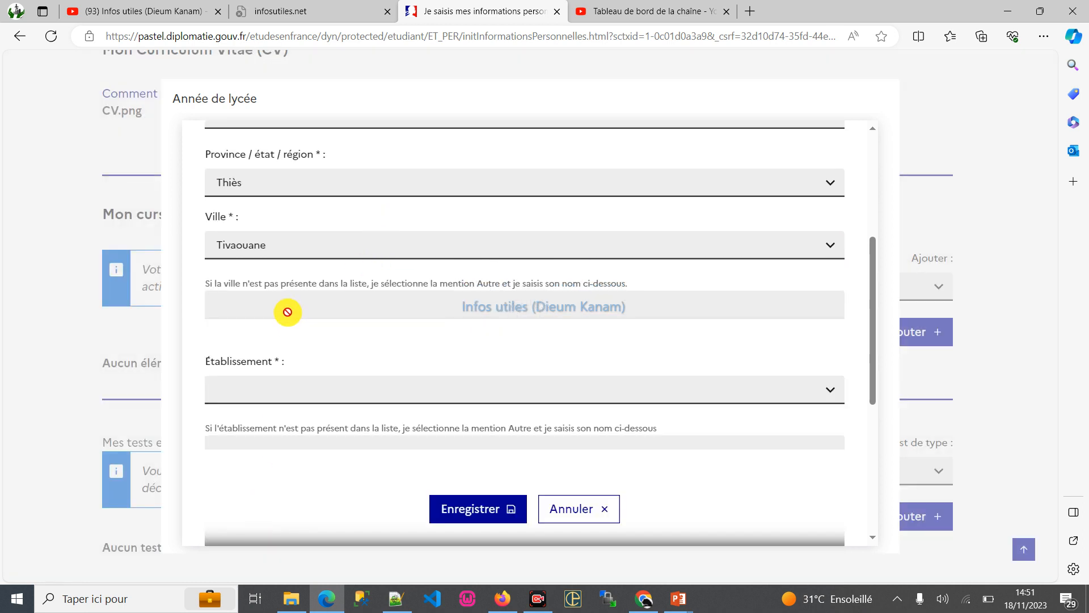
pyautogui.click(269, 383)
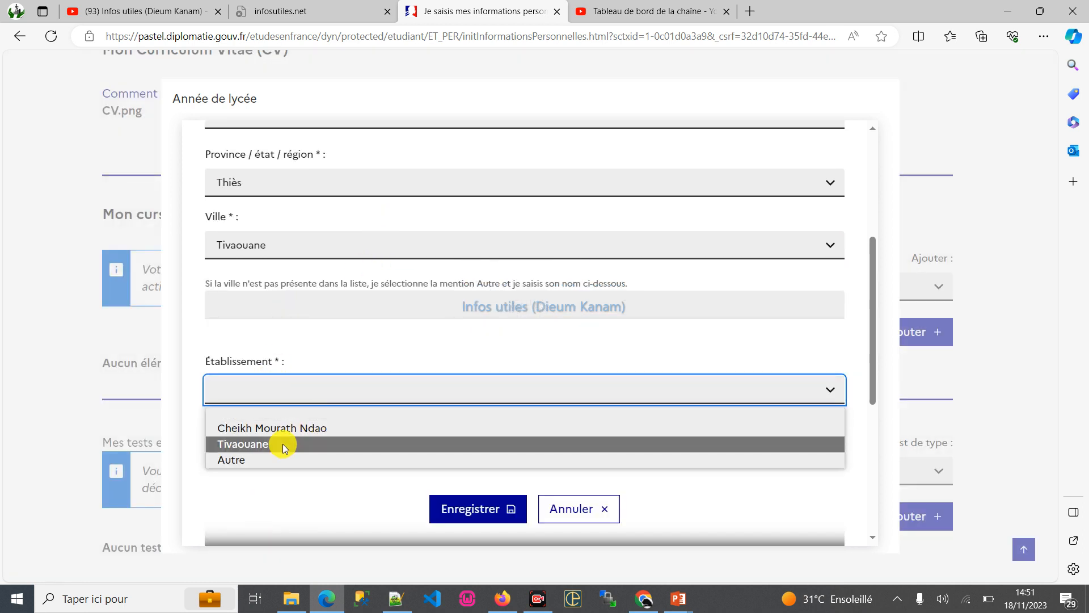
# - Set the high-school year's city to Mboro and its school to Taïba ICS
pyautogui.click(275, 247)
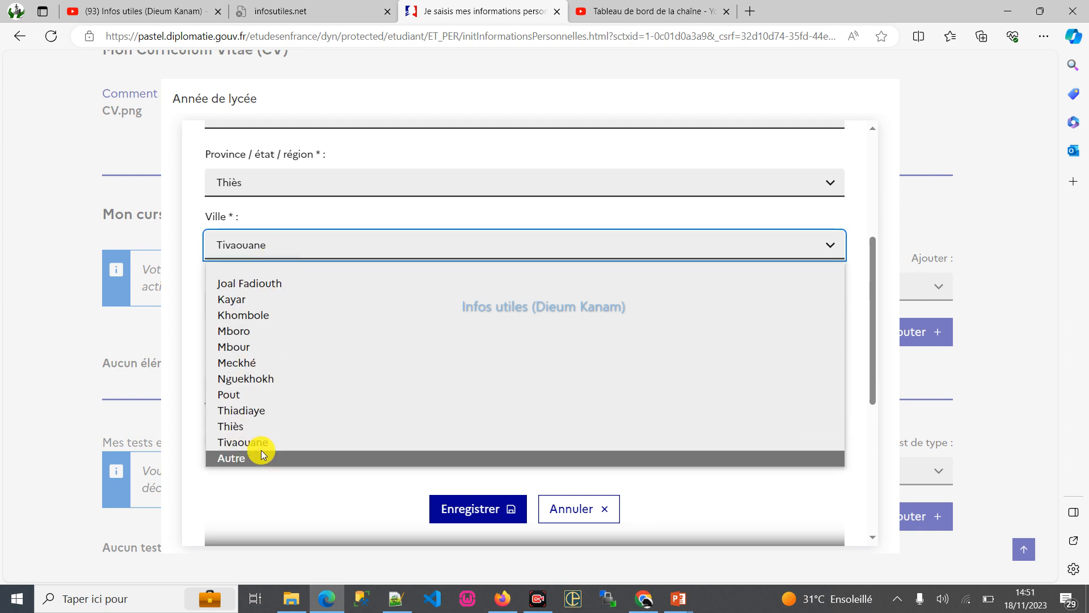
pyautogui.click(267, 330)
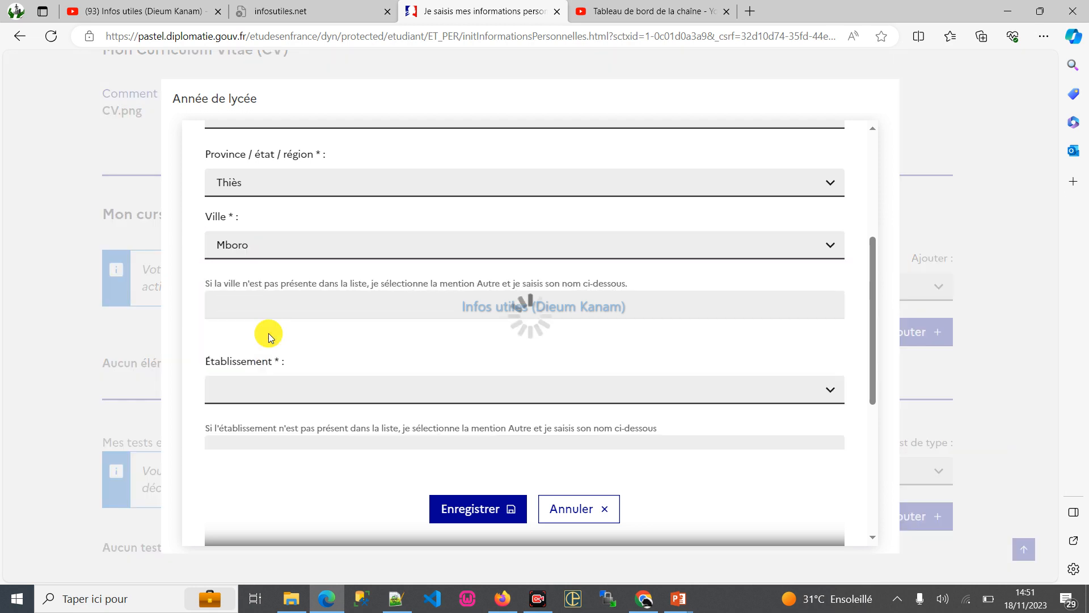
pyautogui.click(269, 391)
pyautogui.click(261, 427)
pyautogui.scroll(-1, 338, 332)
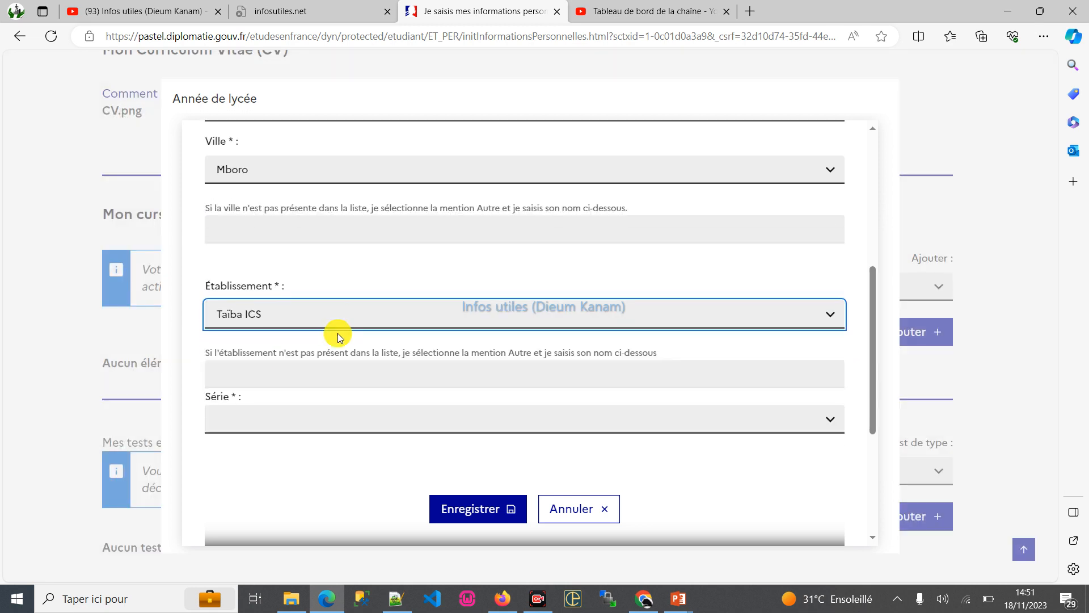
pyautogui.click(272, 308)
pyautogui.click(247, 359)
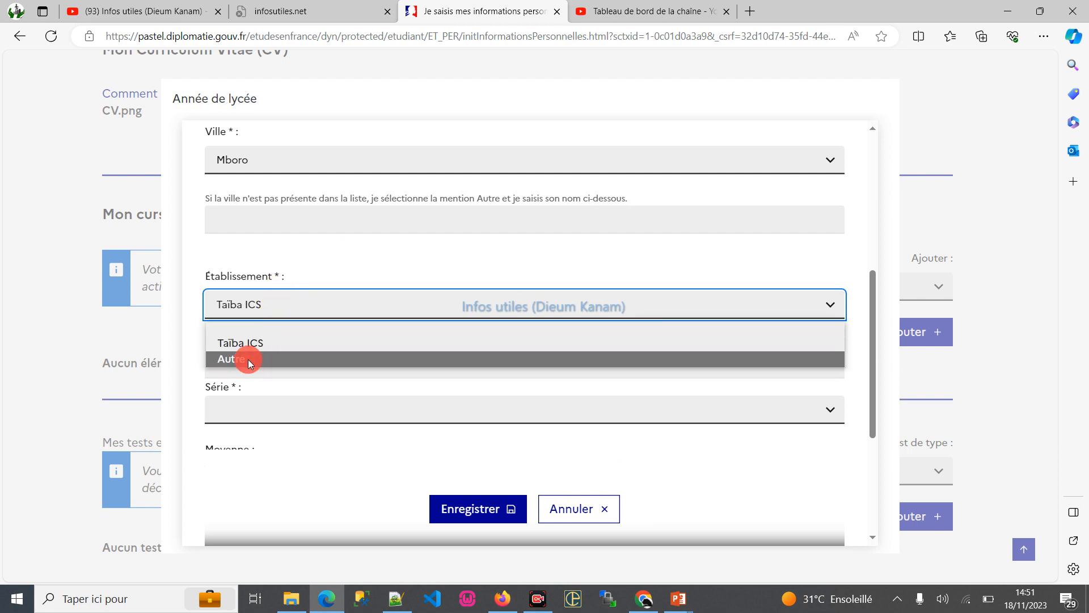
pyautogui.click(245, 357)
pyautogui.click(253, 313)
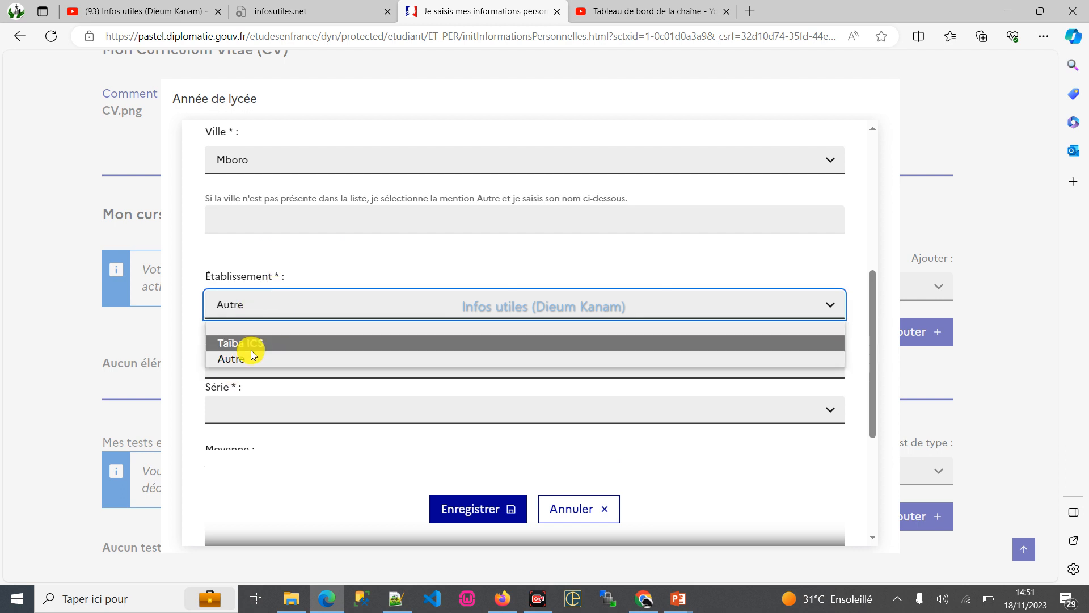
pyautogui.click(255, 344)
# - Set the series to "Niveau BAC : S1 Mathématiques et sciences physiques" and the average to 13, and save the high-school year
pyautogui.scroll(-3, 293, 308)
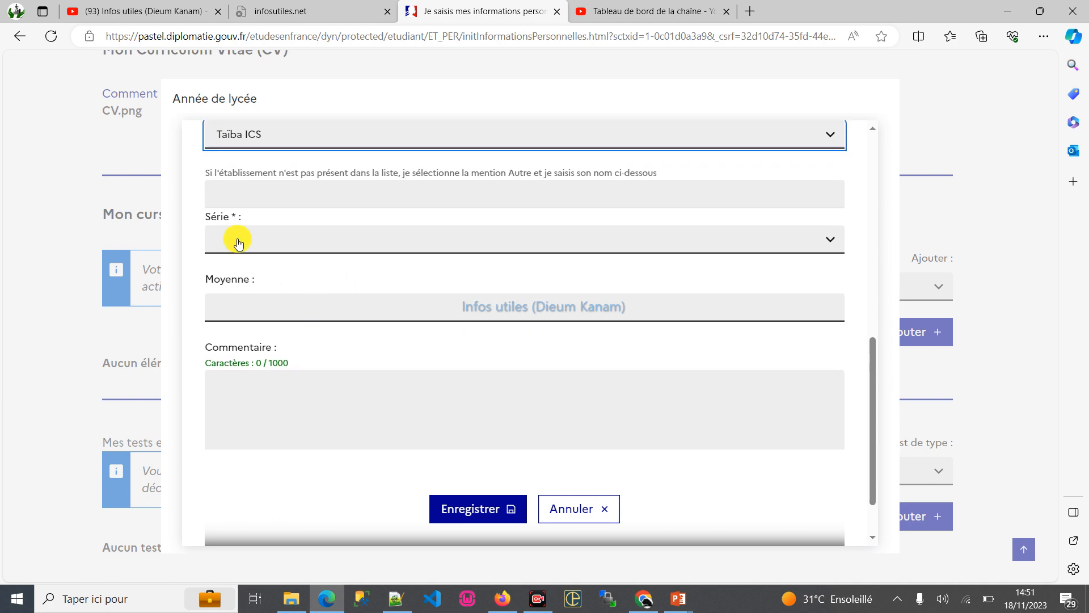
pyautogui.click(238, 238)
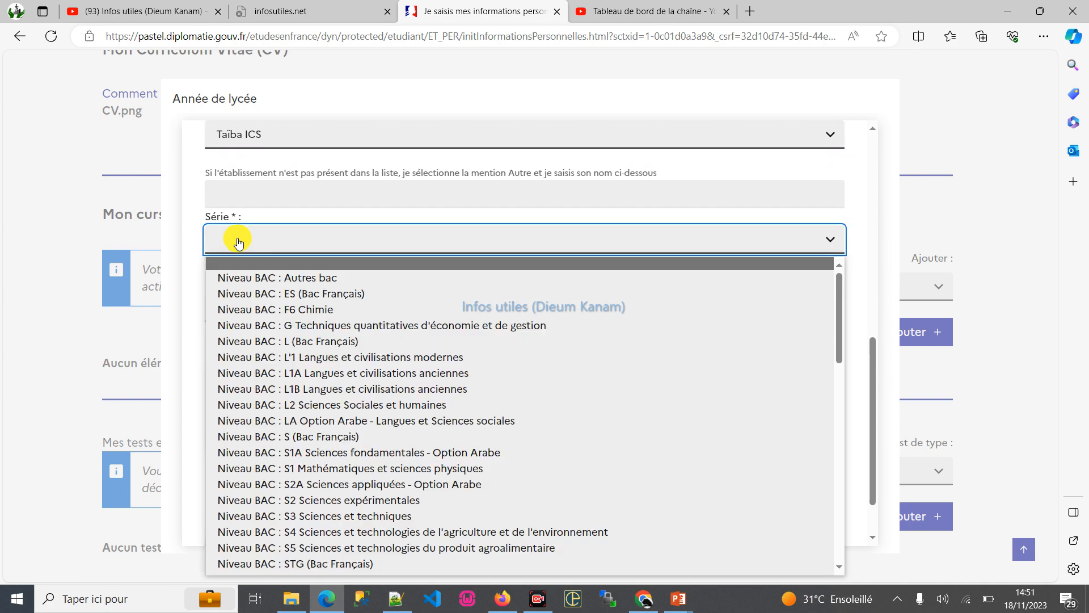
pyautogui.click(331, 466)
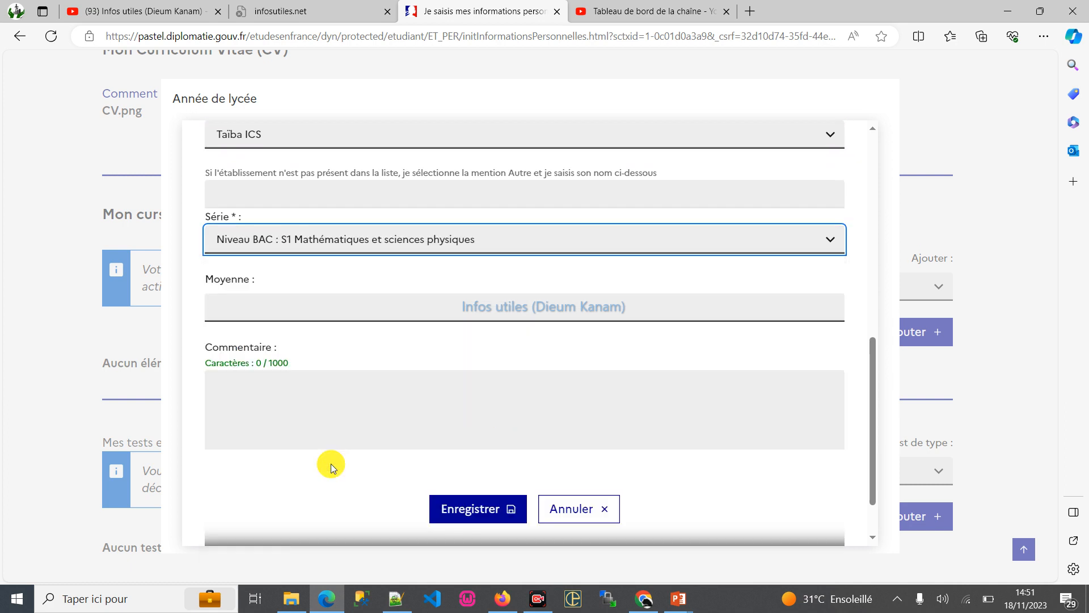
pyautogui.click(271, 310)
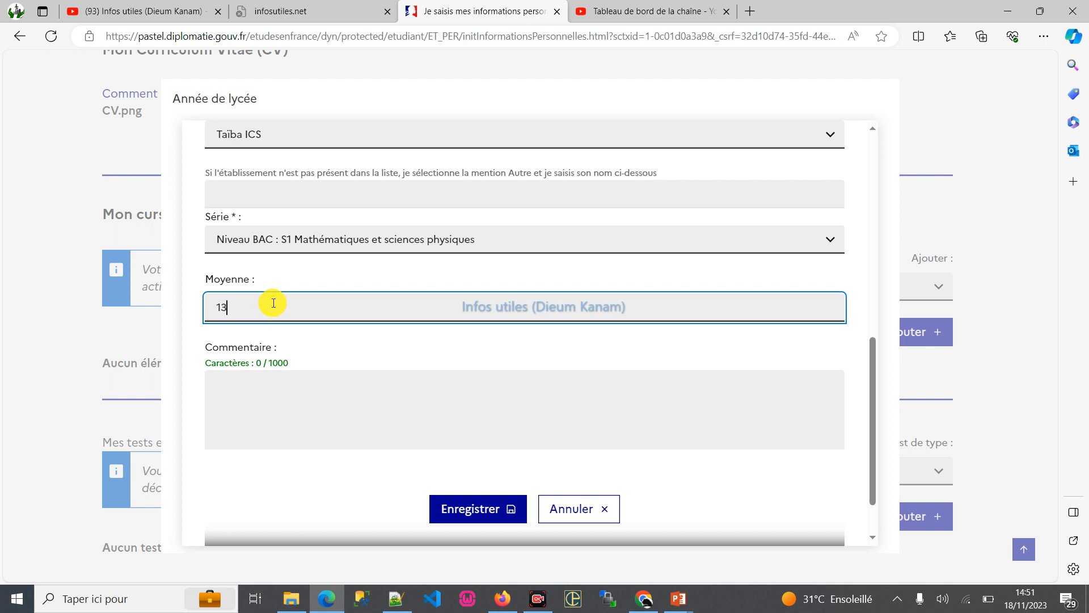
pyautogui.click(268, 399)
pyautogui.scroll(-2, 276, 398)
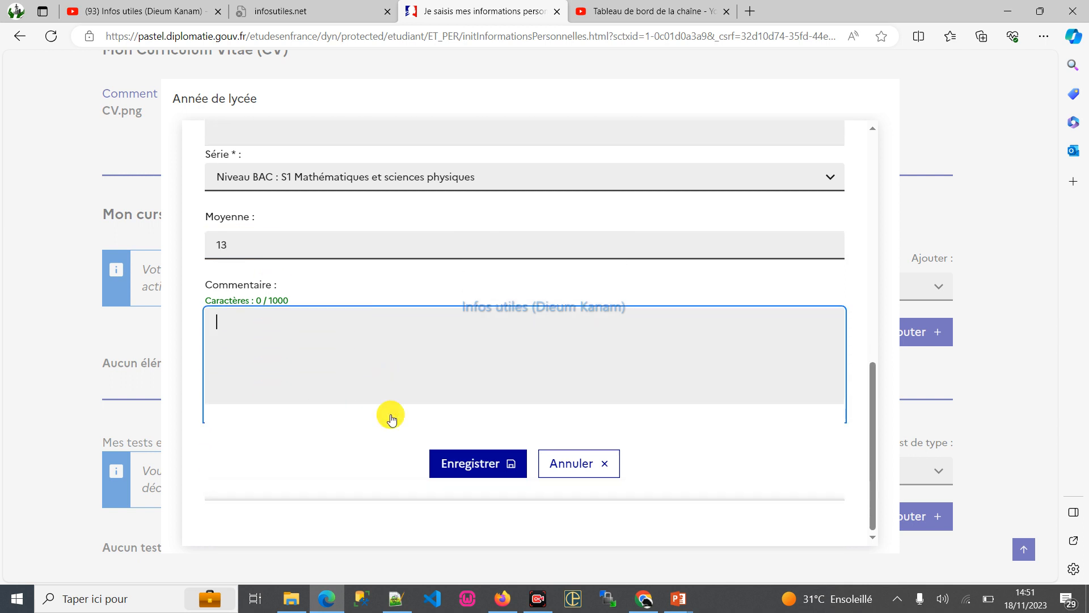
pyautogui.click(450, 461)
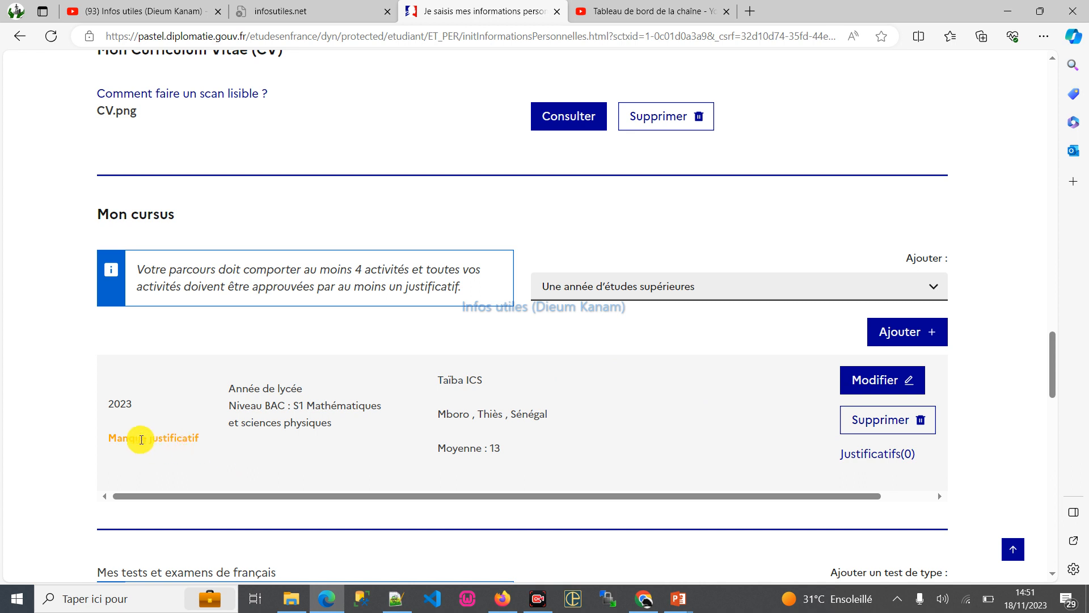
# - Open the supporting documents of the 2023 high-school year in Mon cursus
pyautogui.scroll(-2, 481, 384)
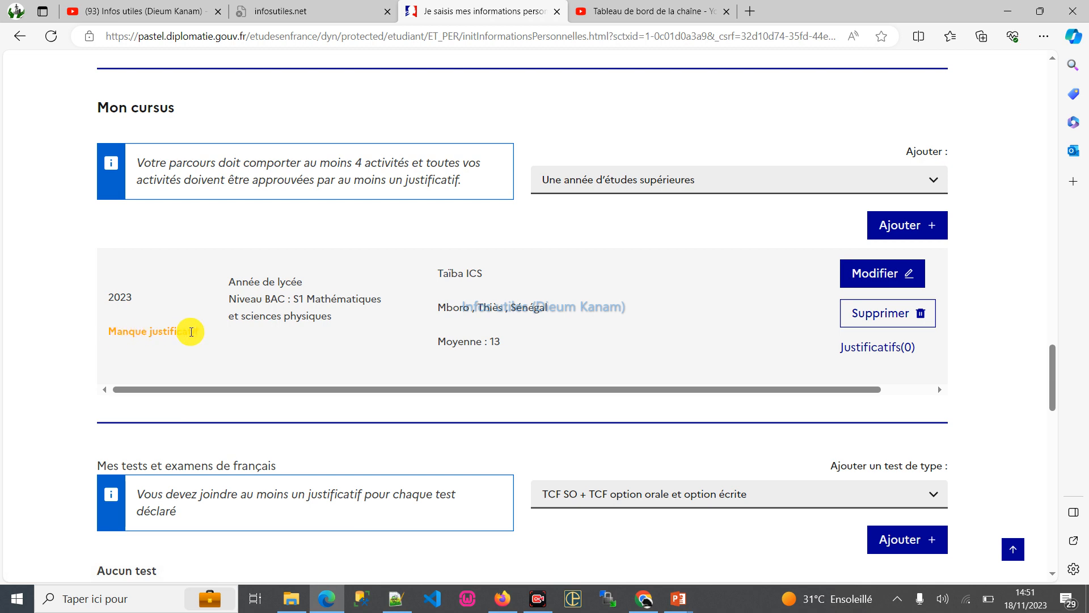
pyautogui.click(865, 346)
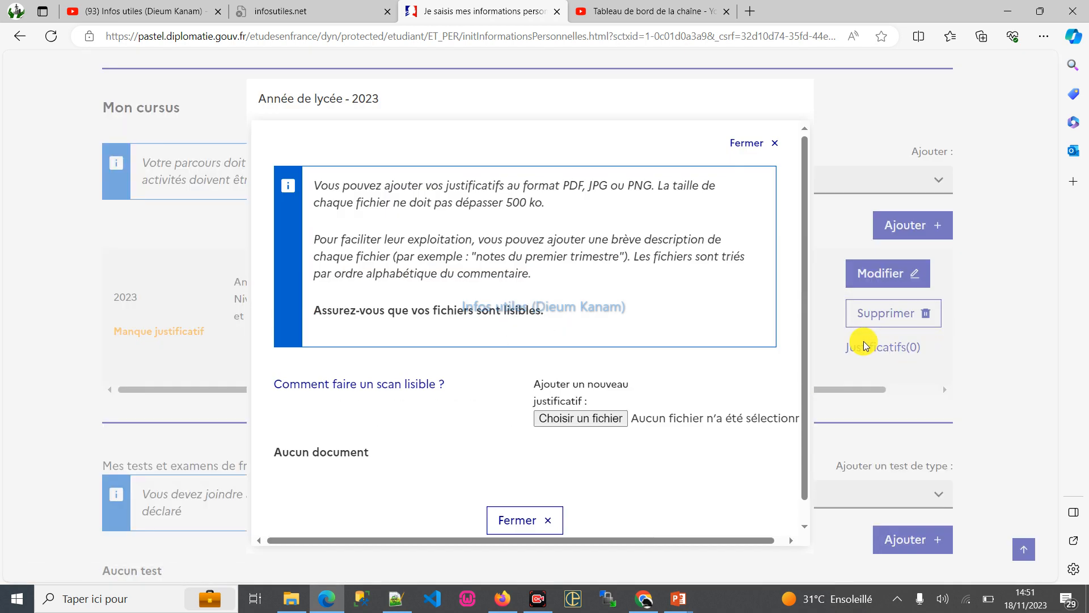
pyautogui.scroll(-1, 503, 305)
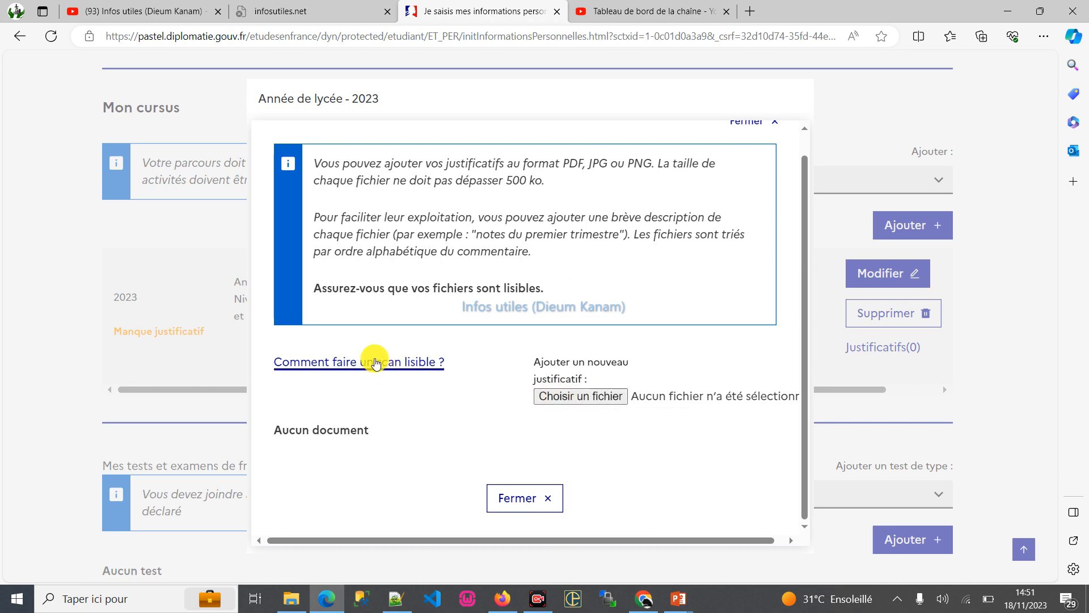
# - Upload "buletin 2nd 2e semestre.png" as a supporting document and delete it again
pyautogui.click(598, 397)
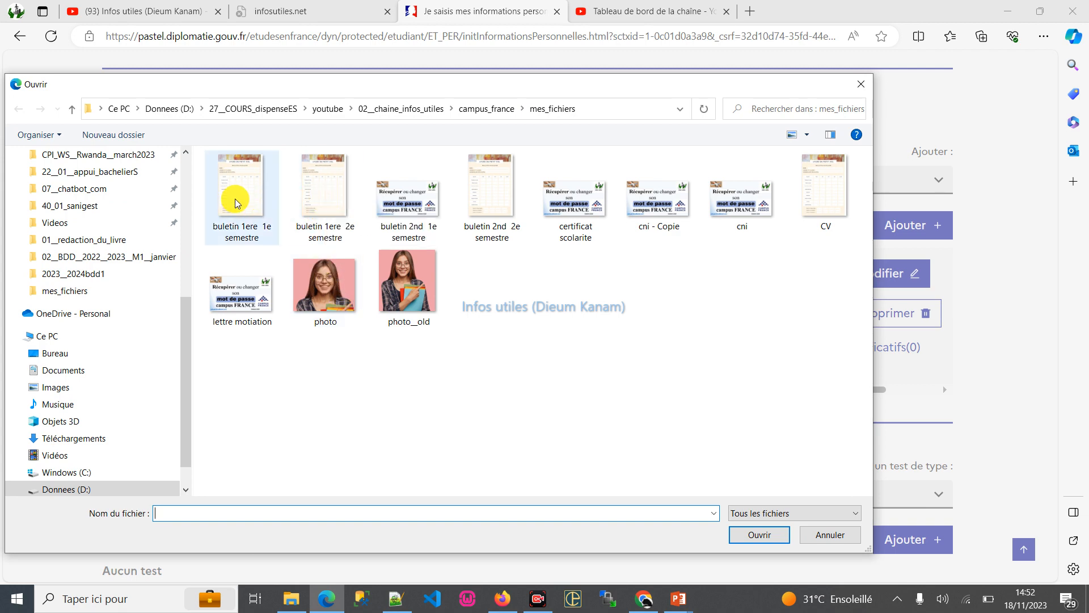
pyautogui.doubleClick(488, 198)
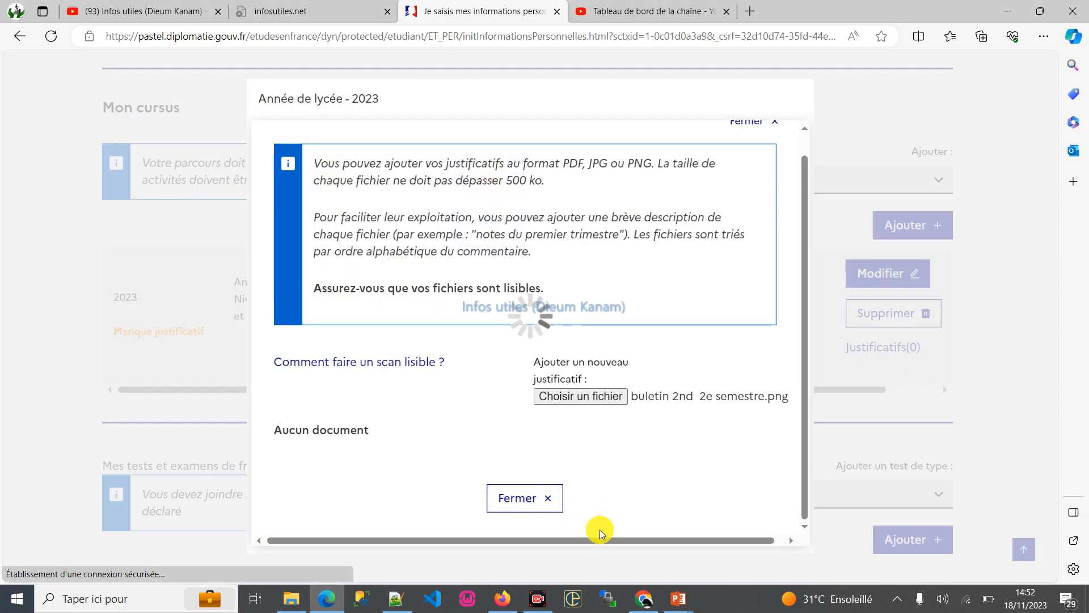
pyautogui.scroll(-3, 465, 396)
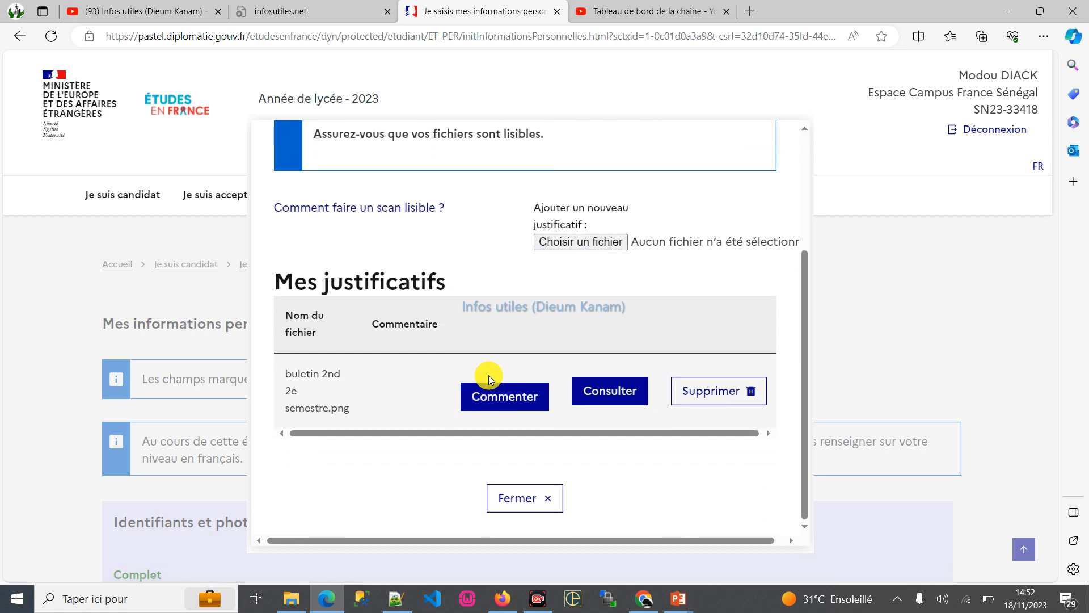
pyautogui.click(708, 391)
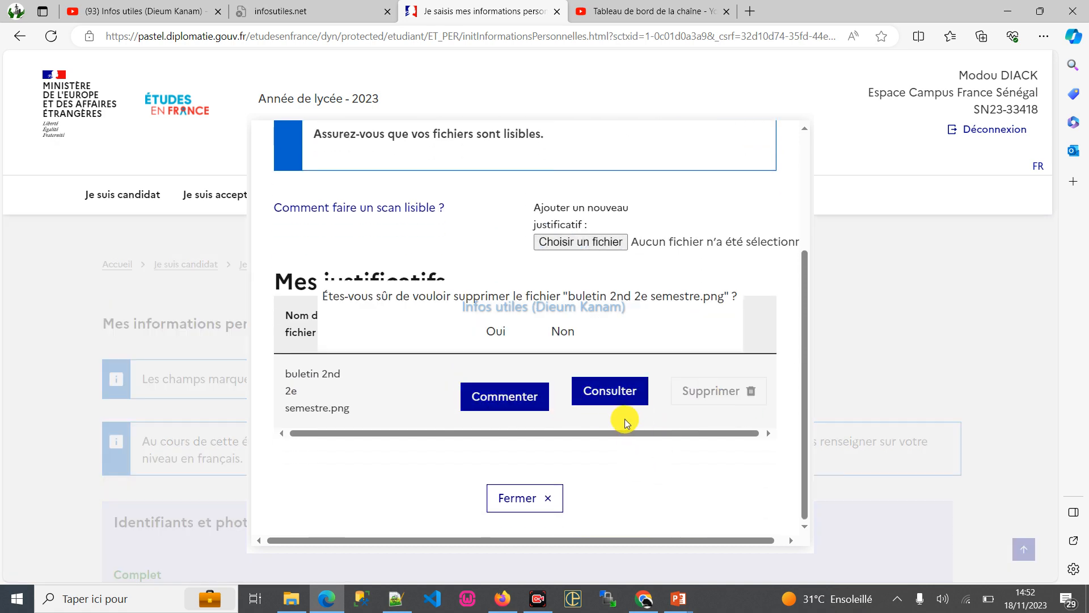
pyautogui.click(498, 335)
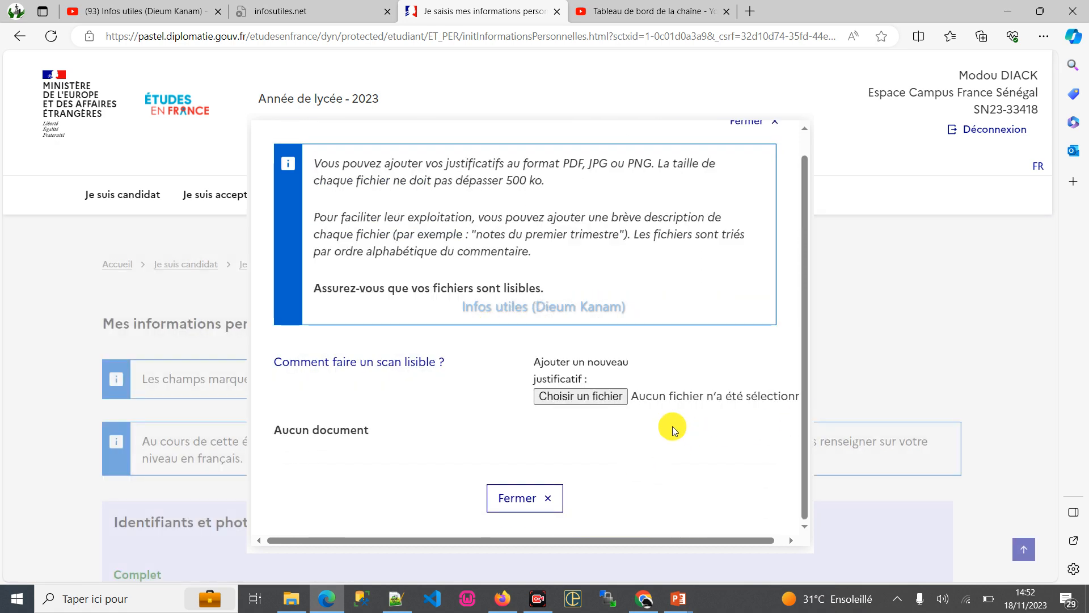
# - Start adding a supporting document, duplicate the file "buletin 2nd 2e semestre" and rename the copy "bulettin terminale"
pyautogui.click(600, 397)
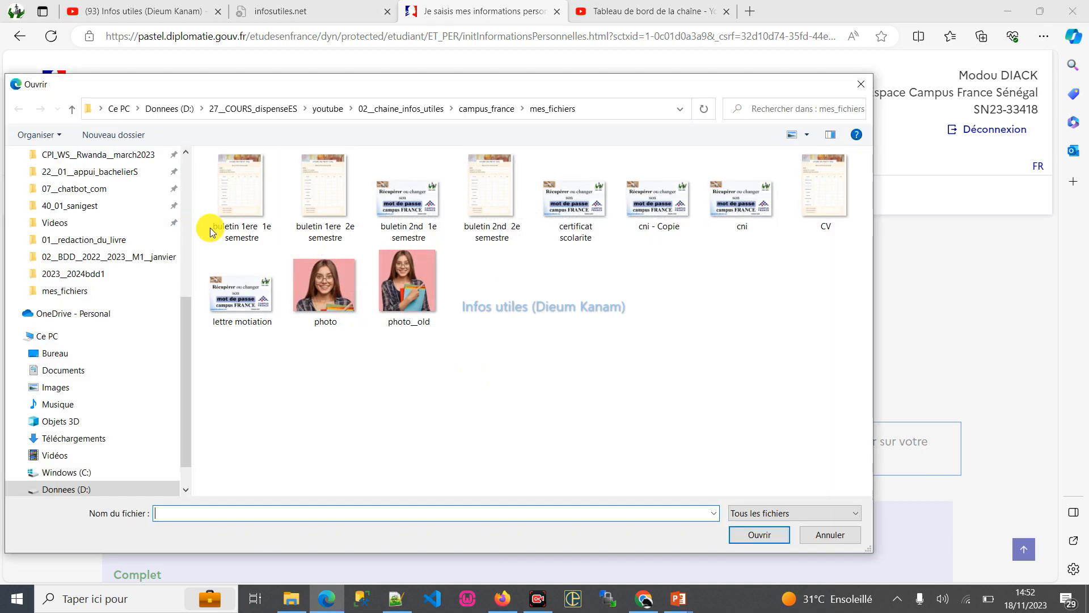
pyautogui.click(491, 202)
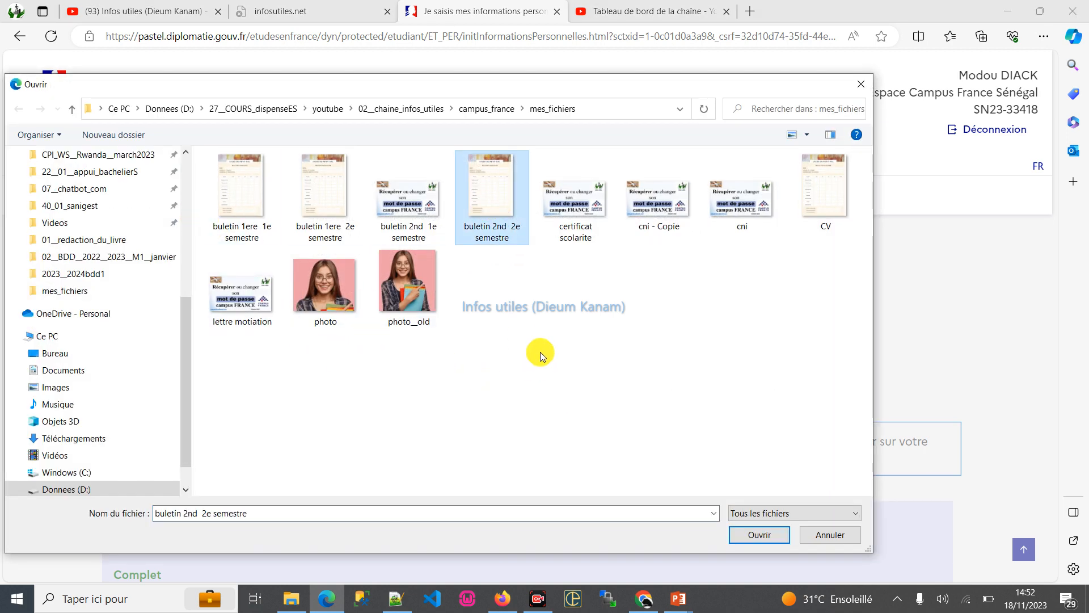
pyautogui.hotkey('ctrl', 'c')
pyautogui.hotkey('ctrl', 'v')
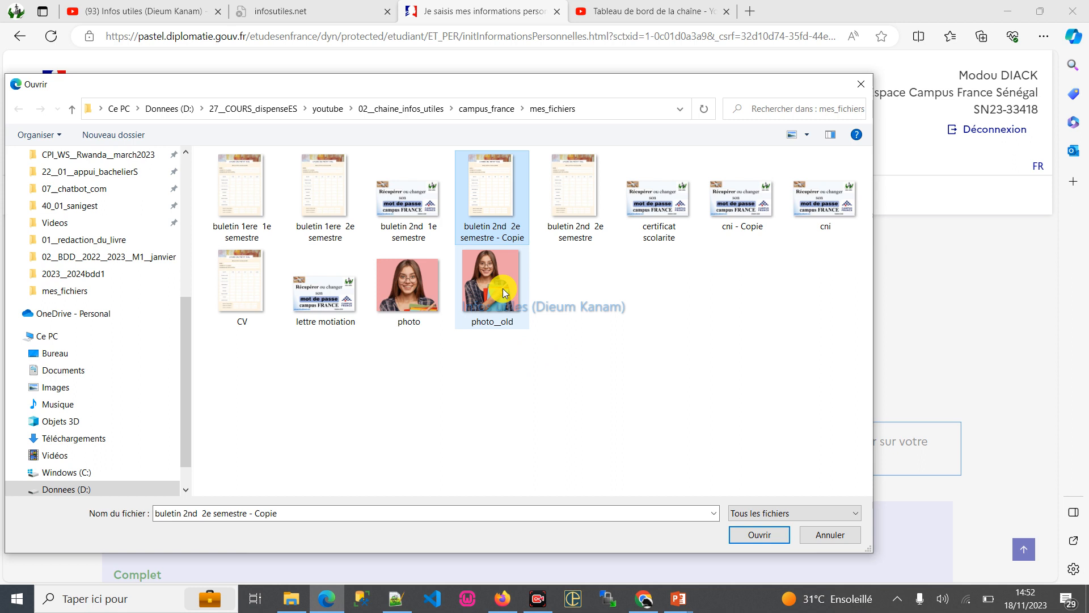
pyautogui.click(517, 237)
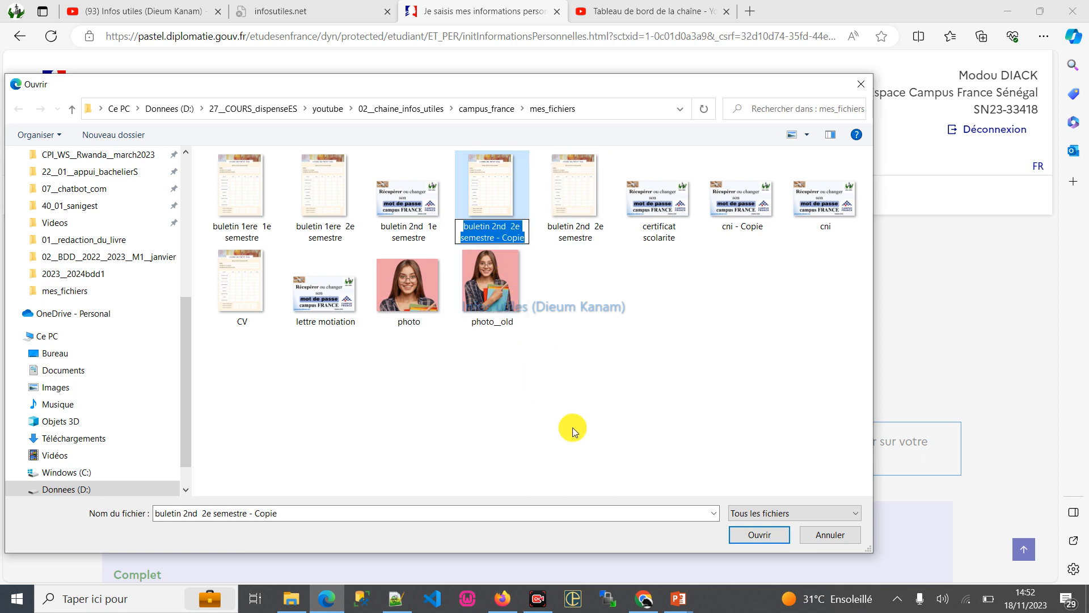
pyautogui.write('bulettin terminale')
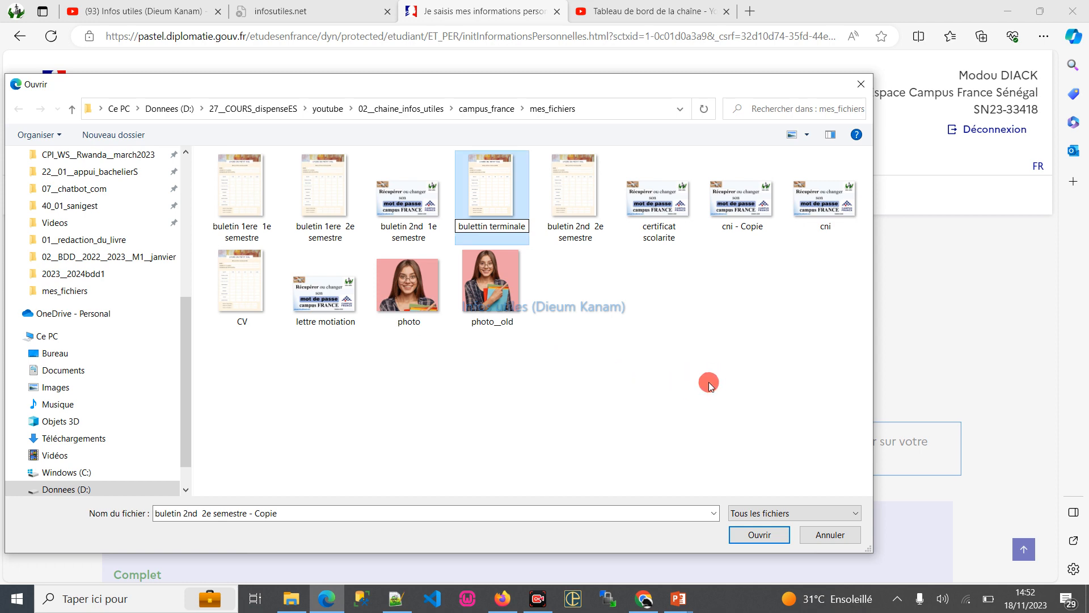
pyautogui.click(709, 382)
# - Upload "bulettin terminale.png" as the 2023 high-school year's supporting document and close its document list
pyautogui.doubleClick(575, 187)
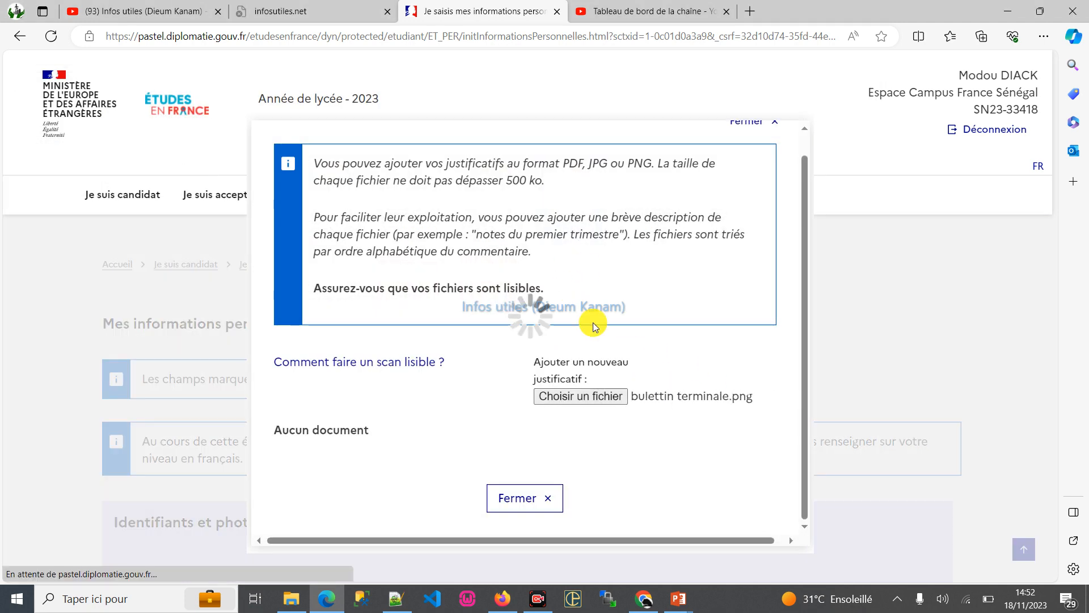
pyautogui.scroll(-3, 573, 386)
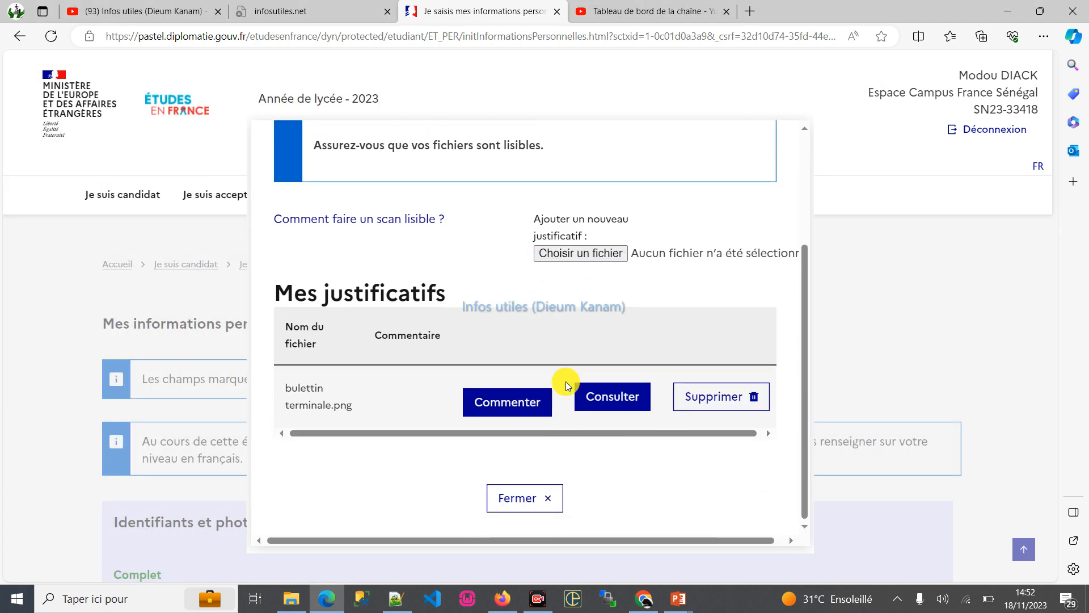
pyautogui.click(522, 498)
pyautogui.scroll(-2, 715, 358)
pyautogui.scroll(-15, 715, 357)
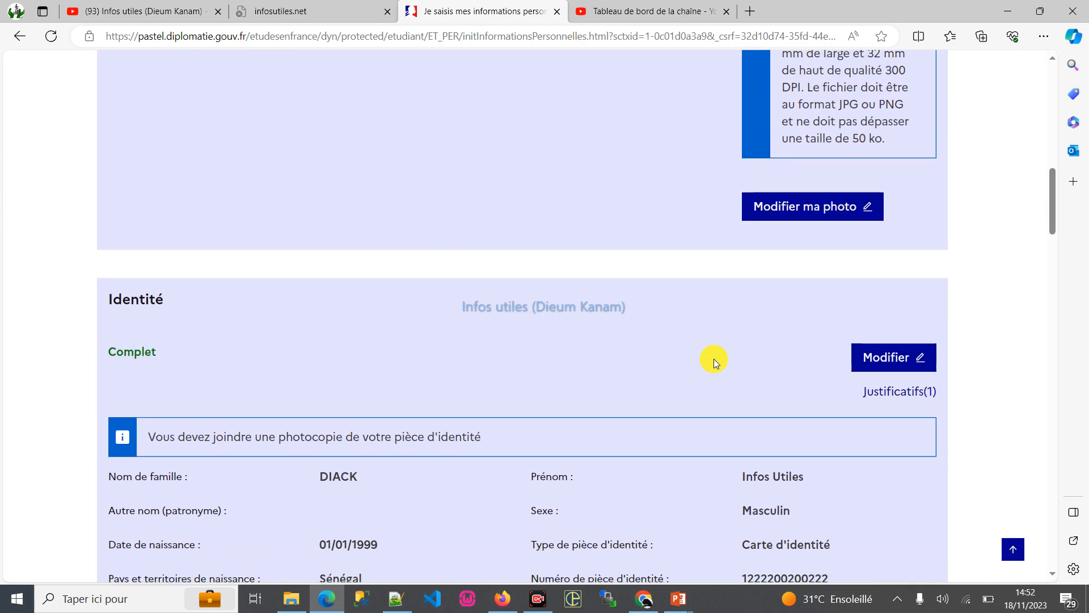
# - Examine the Mes tests et examens de français section and the French test types it offers
pyautogui.scroll(-7, 700, 376)
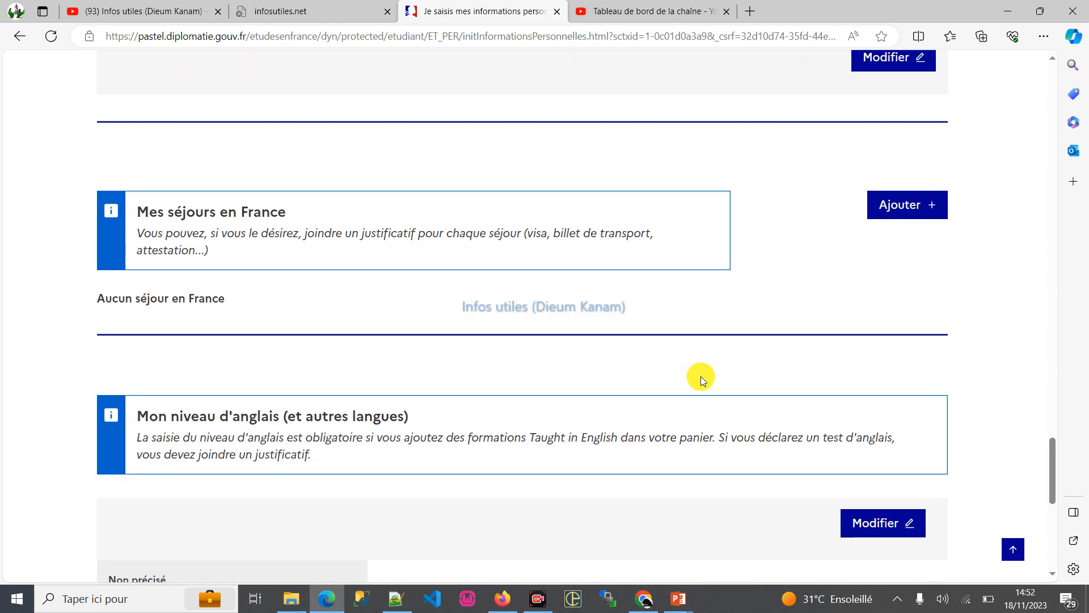
pyautogui.scroll(11, 700, 376)
pyautogui.scroll(2, 699, 376)
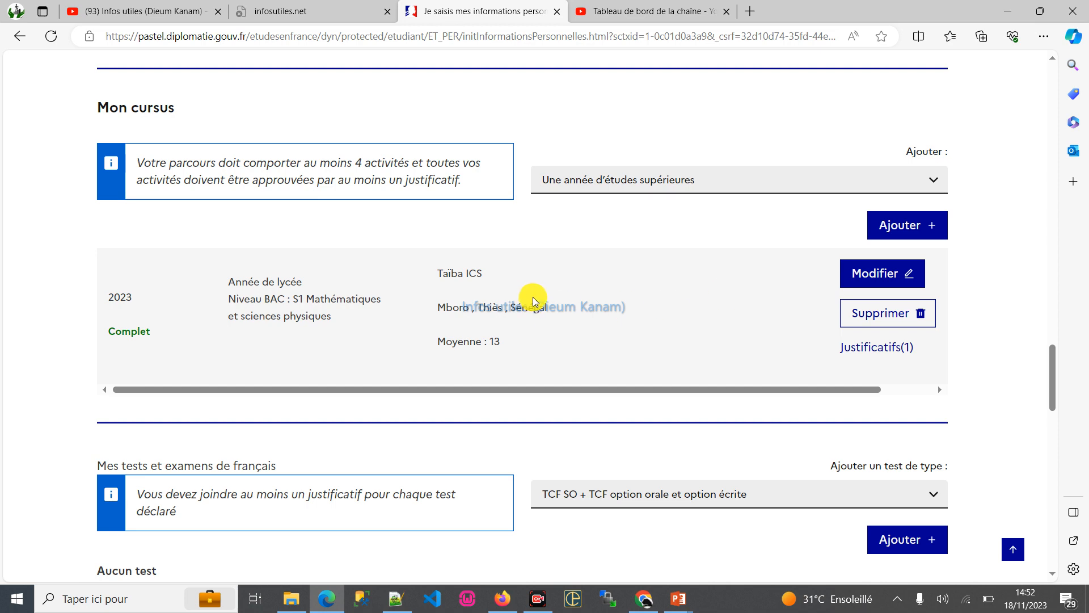
pyautogui.scroll(-3, 613, 307)
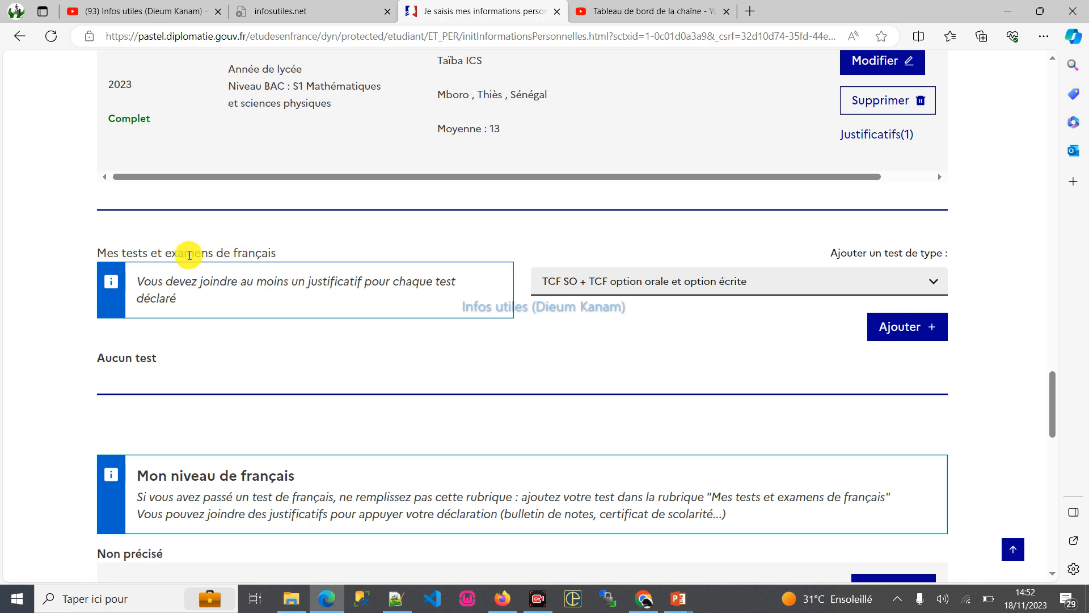
pyautogui.click(764, 283)
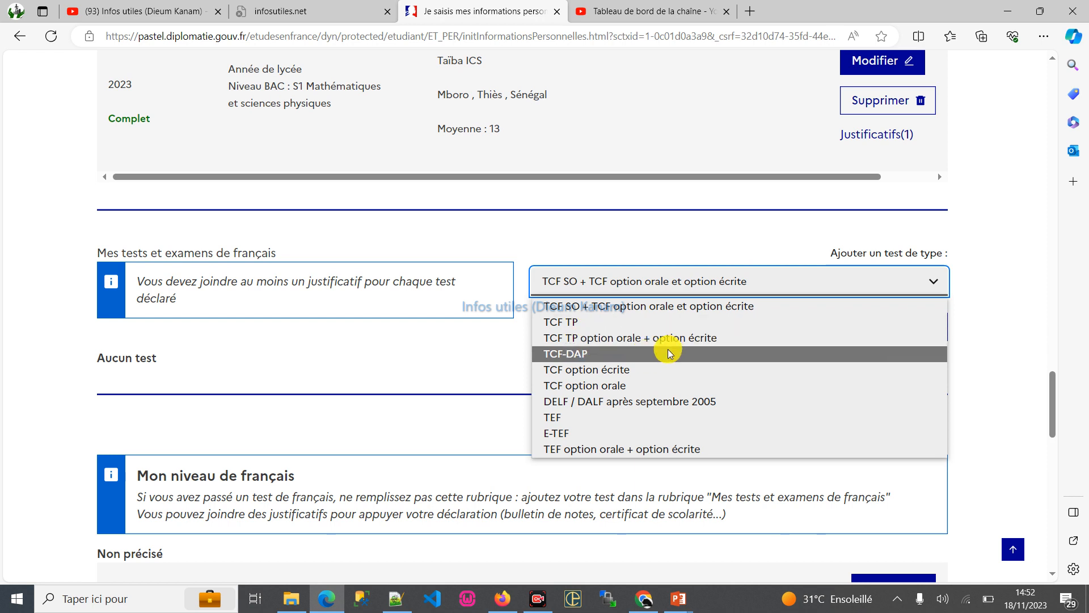
pyautogui.click(339, 354)
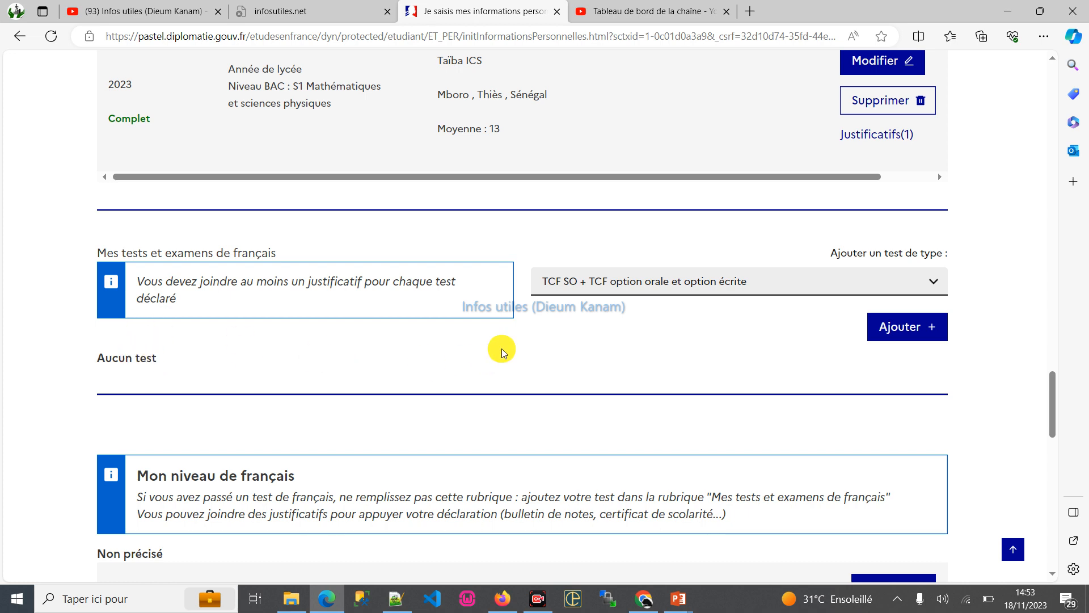
# - Edit Mon niveau de français, answering Oui for both schooling in French and having already studied French
pyautogui.scroll(-3, 420, 342)
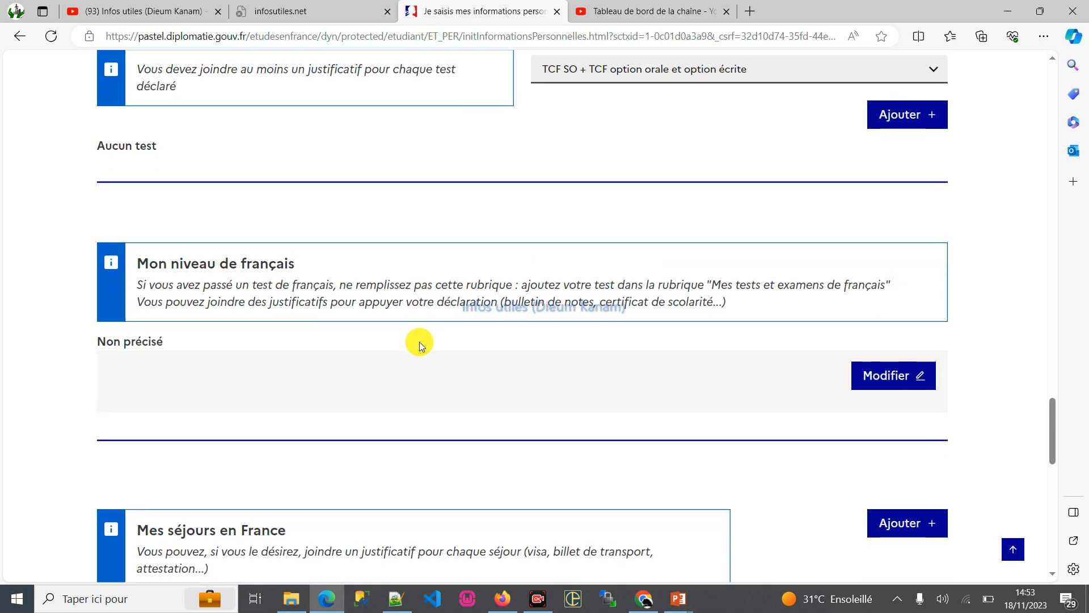
pyautogui.click(173, 374)
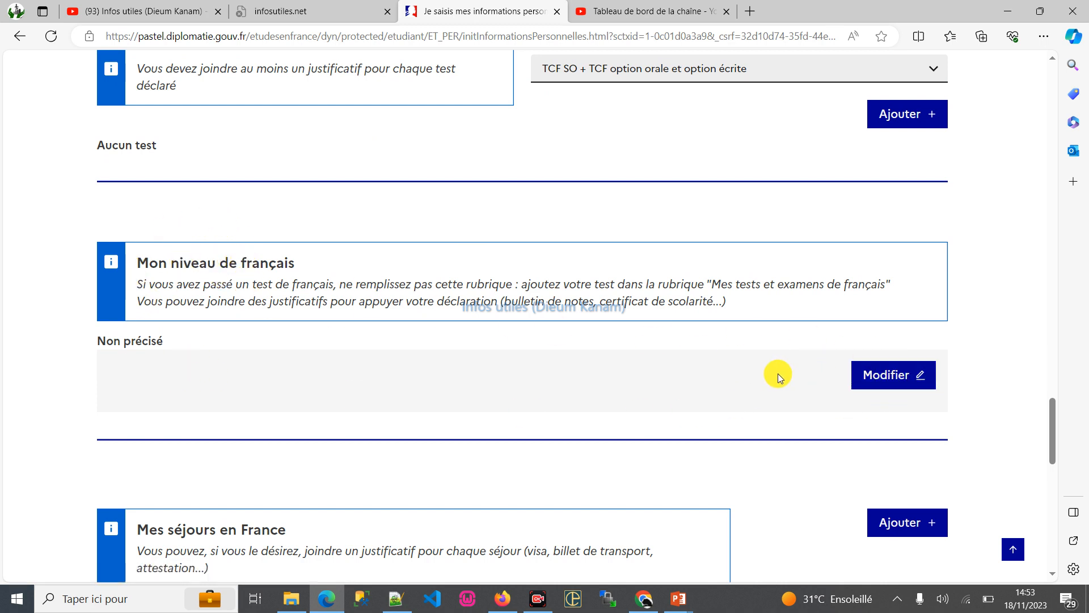
pyautogui.click(868, 374)
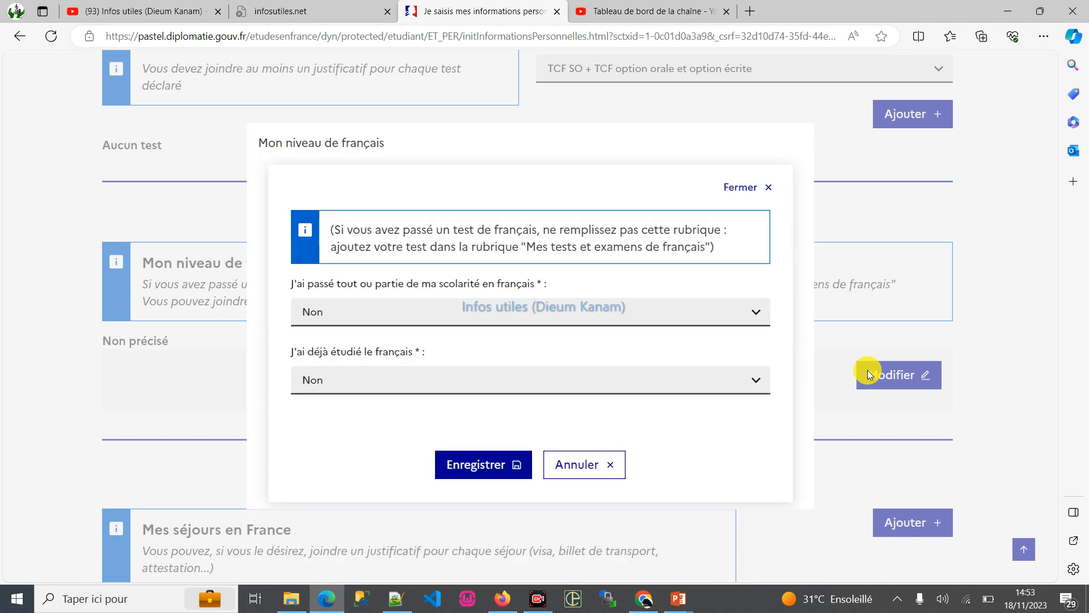
pyautogui.click(466, 314)
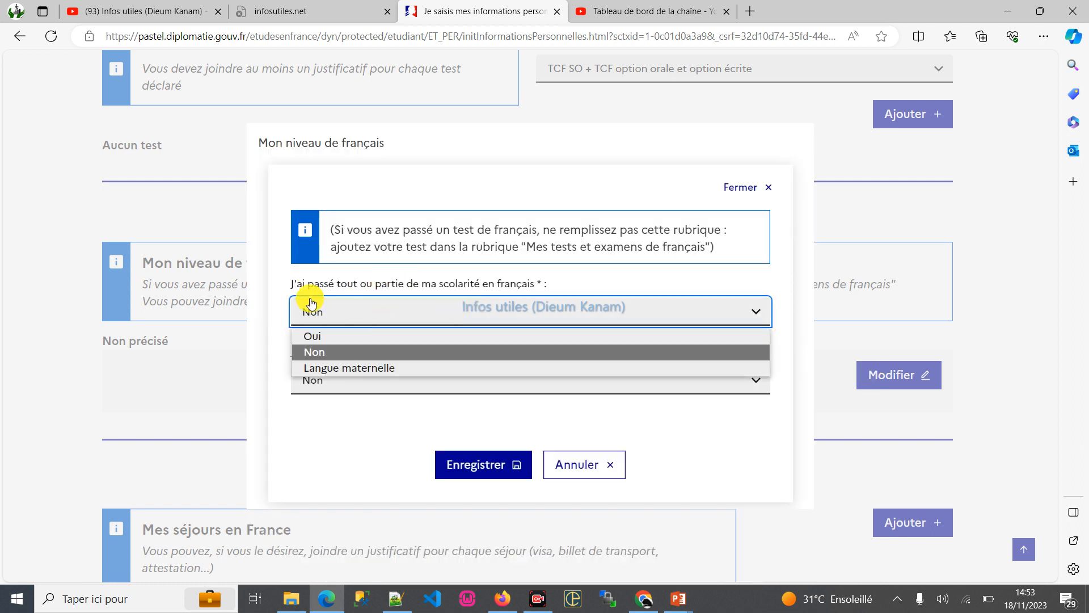
pyautogui.click(342, 337)
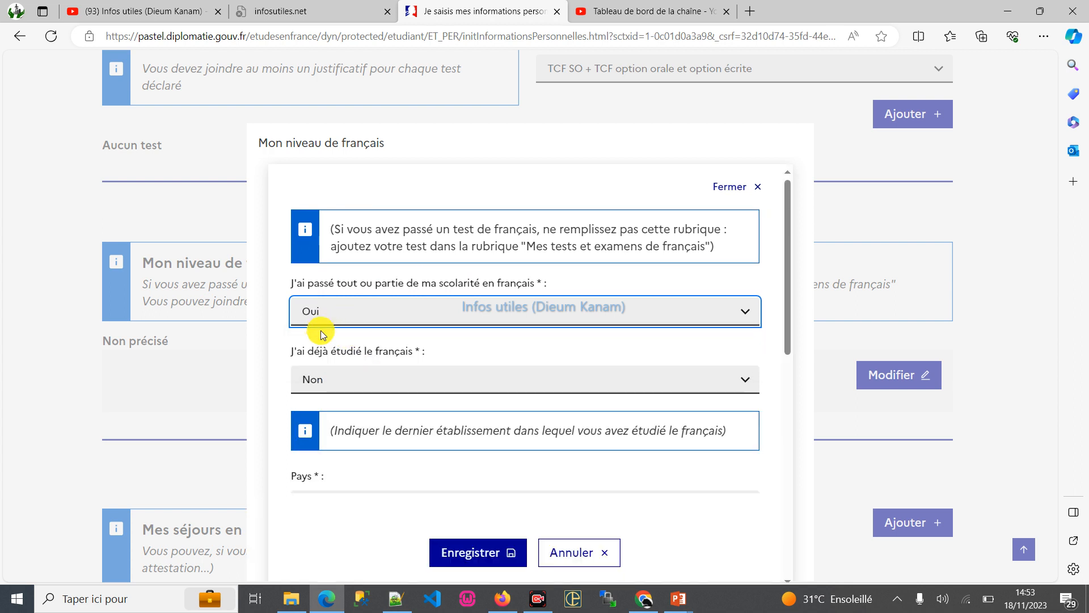
pyautogui.click(386, 378)
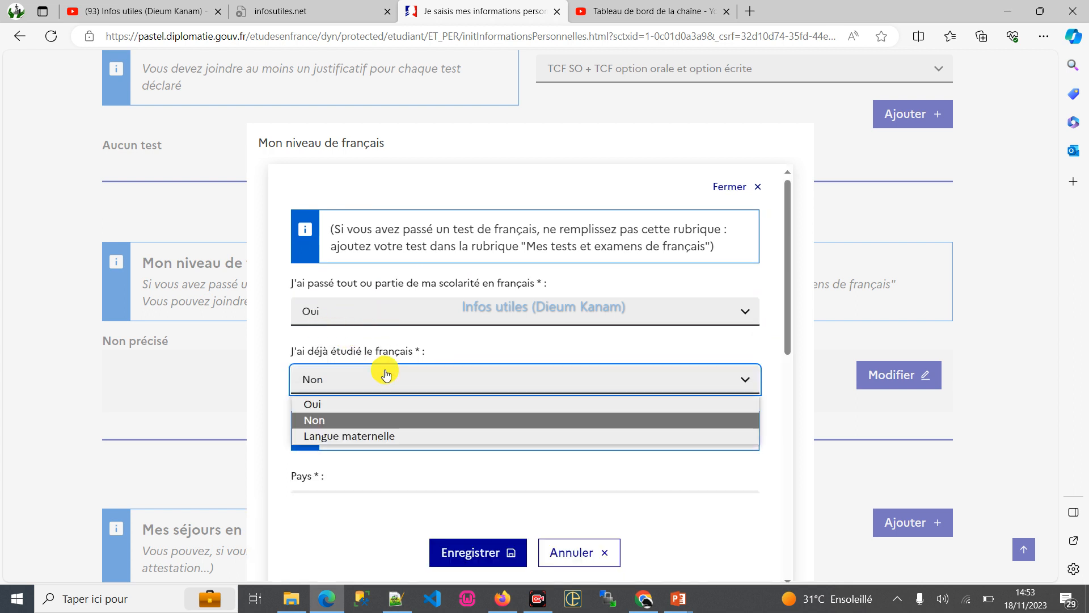
pyautogui.click(347, 407)
# - Try Langue maternelle as the answer to having already studied French, and return it to Oui
pyautogui.scroll(-3, 397, 295)
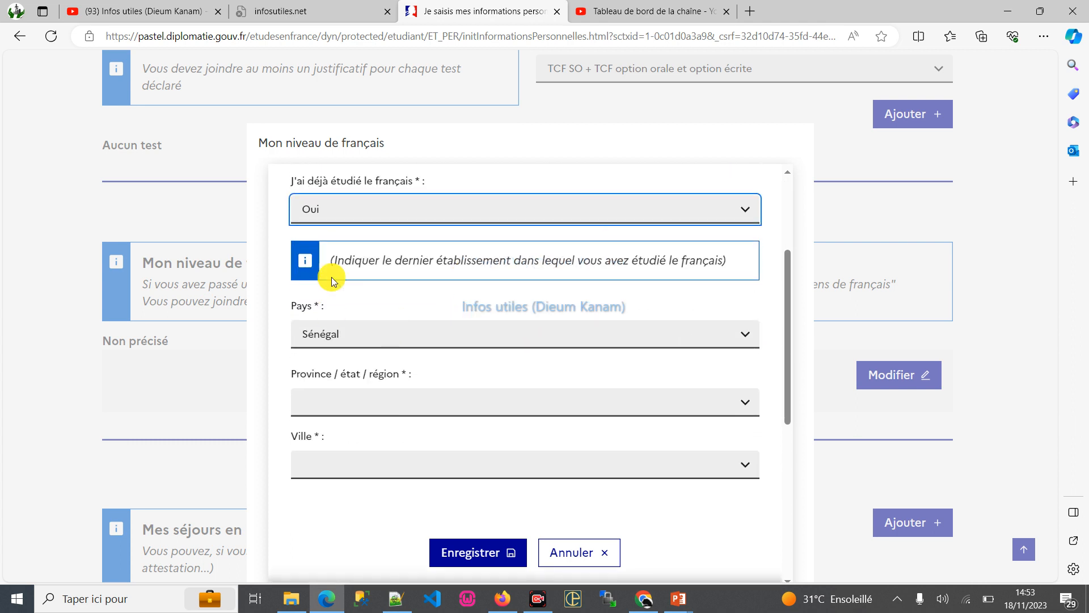
pyautogui.click(335, 221)
pyautogui.click(335, 262)
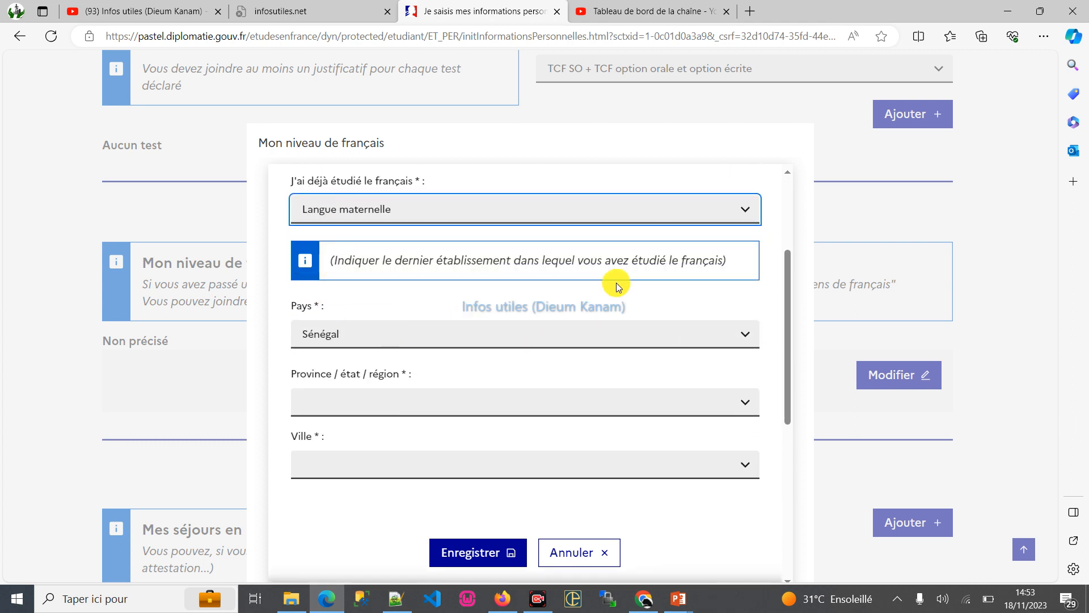
pyautogui.click(368, 195)
pyautogui.click(352, 212)
pyautogui.click(341, 230)
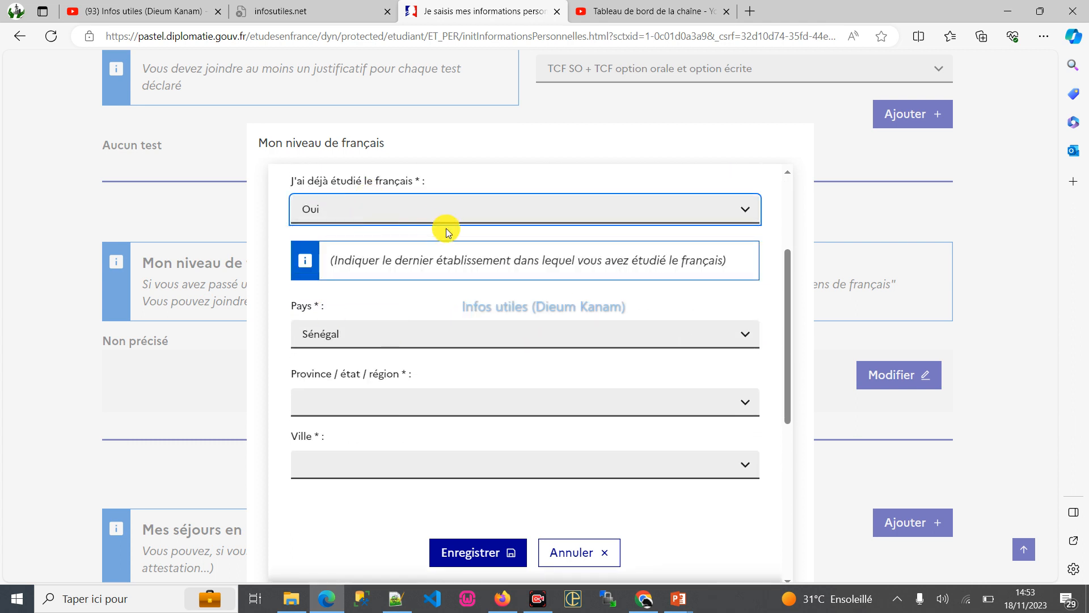
# - Set the last French-study school's region to Dakar and city to Pikine, and view the schools offered
pyautogui.scroll(-2, 400, 332)
pyautogui.click(372, 322)
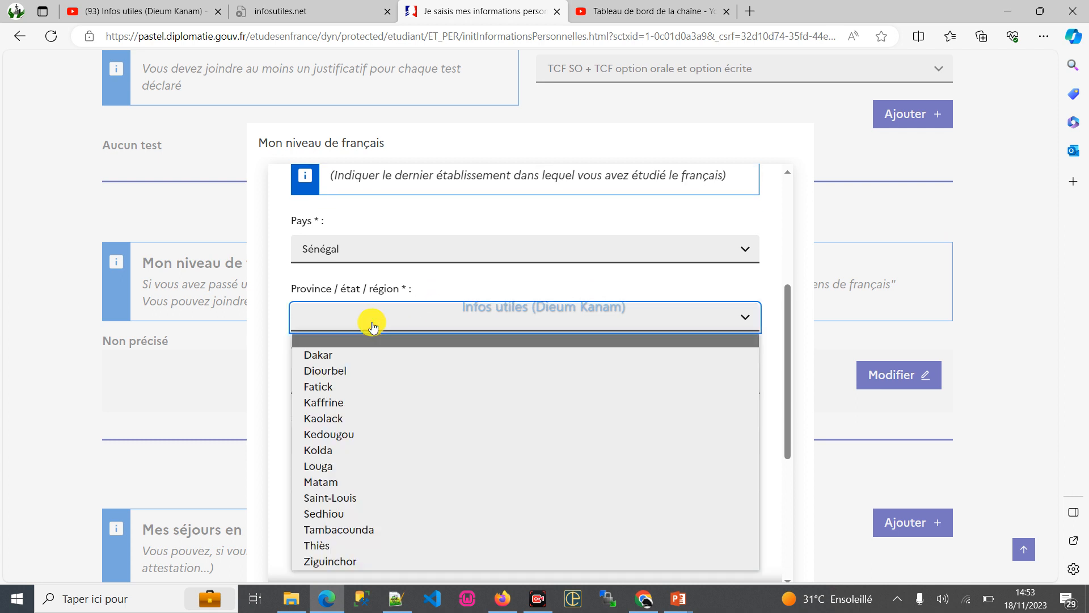
pyautogui.click(352, 356)
pyautogui.scroll(-1, 452, 317)
pyautogui.click(340, 254)
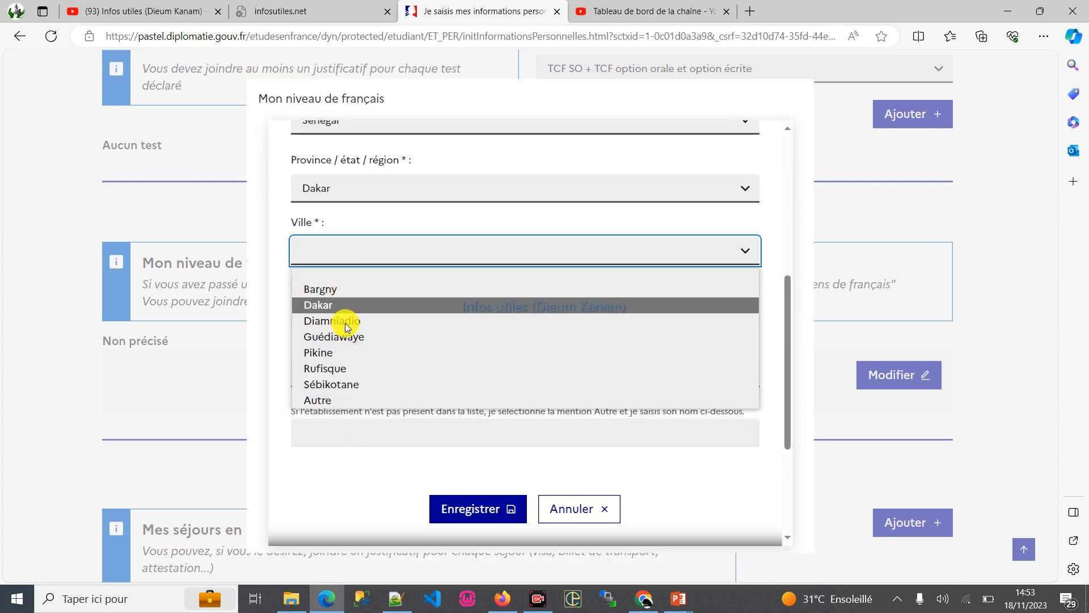
pyautogui.click(337, 352)
pyautogui.scroll(-3, 452, 291)
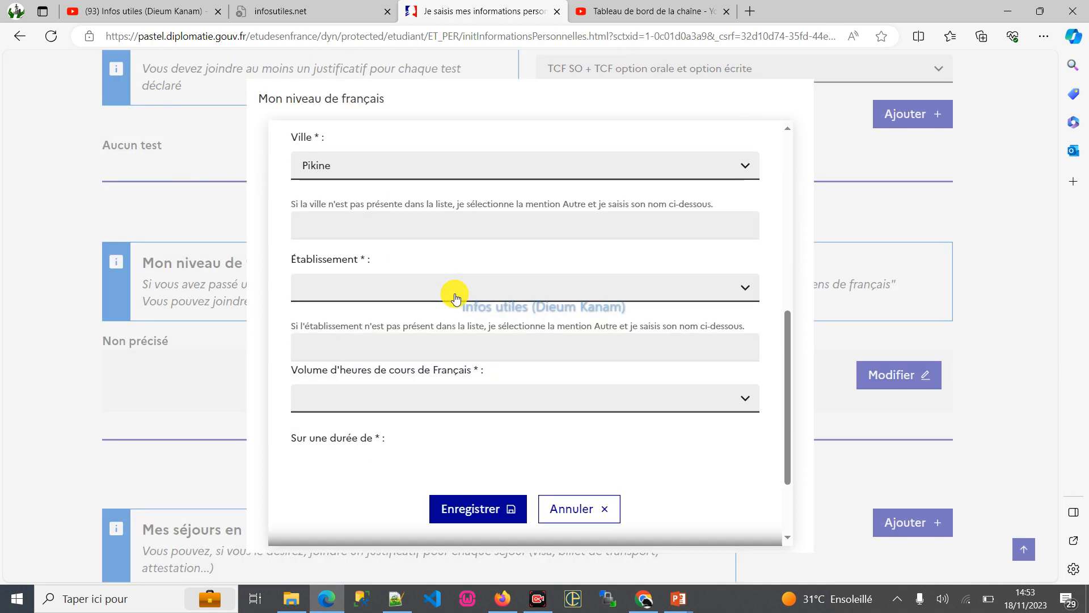
pyautogui.click(383, 294)
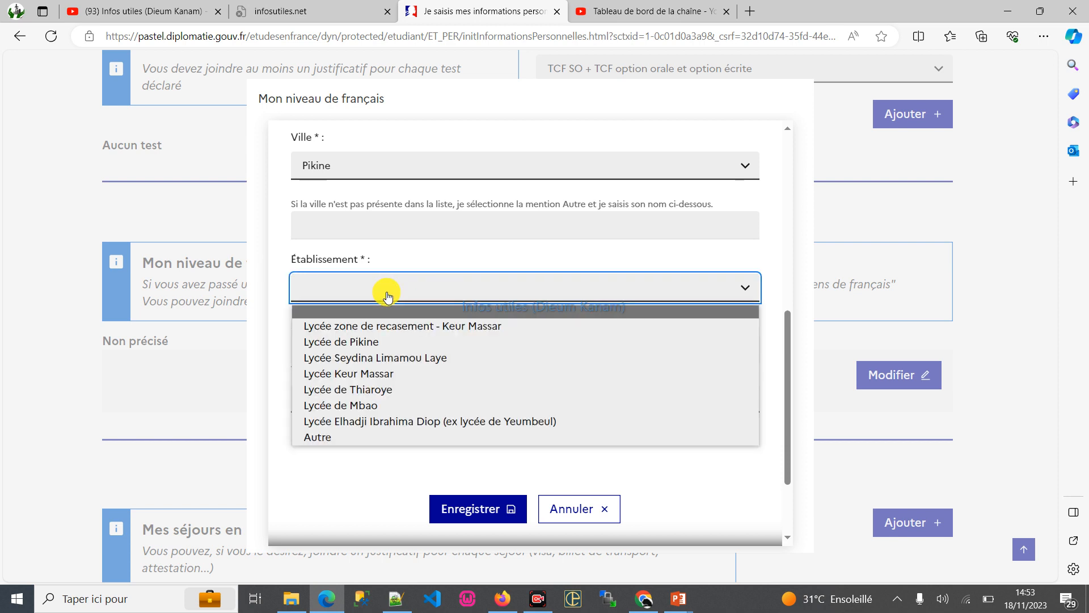
# - Change the school's region to Thiès and its city to Tivaouane, and view the schools offered
pyautogui.scroll(6, 387, 294)
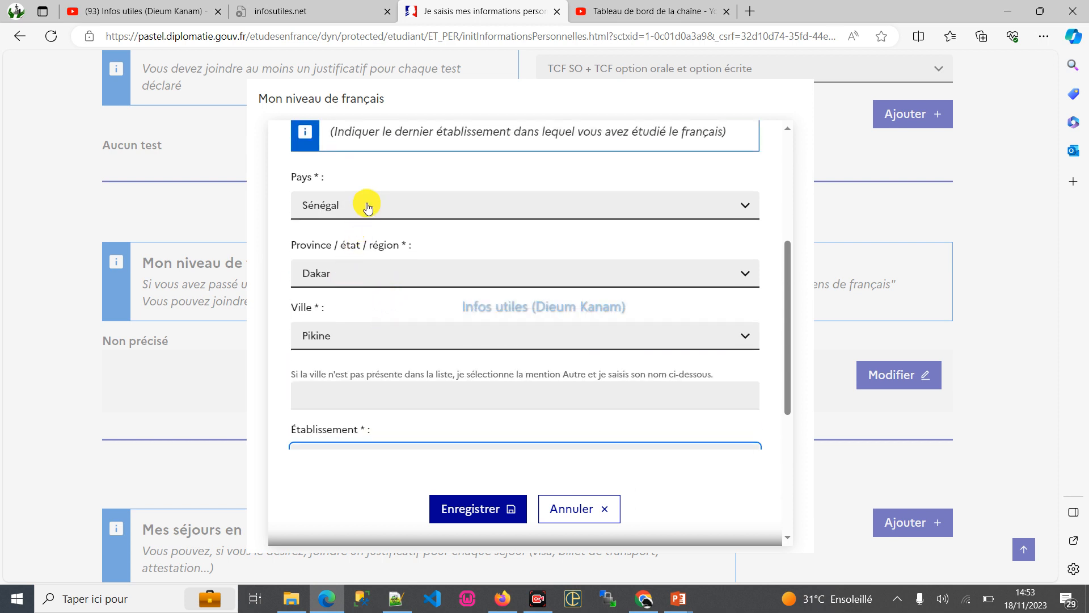
pyautogui.click(339, 275)
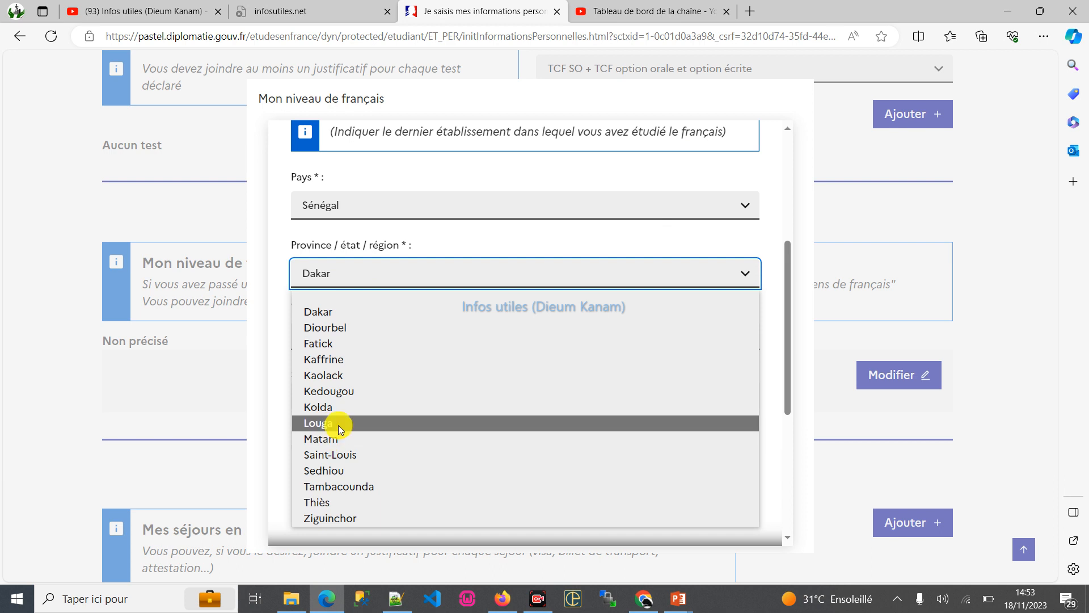
pyautogui.click(320, 502)
pyautogui.click(353, 336)
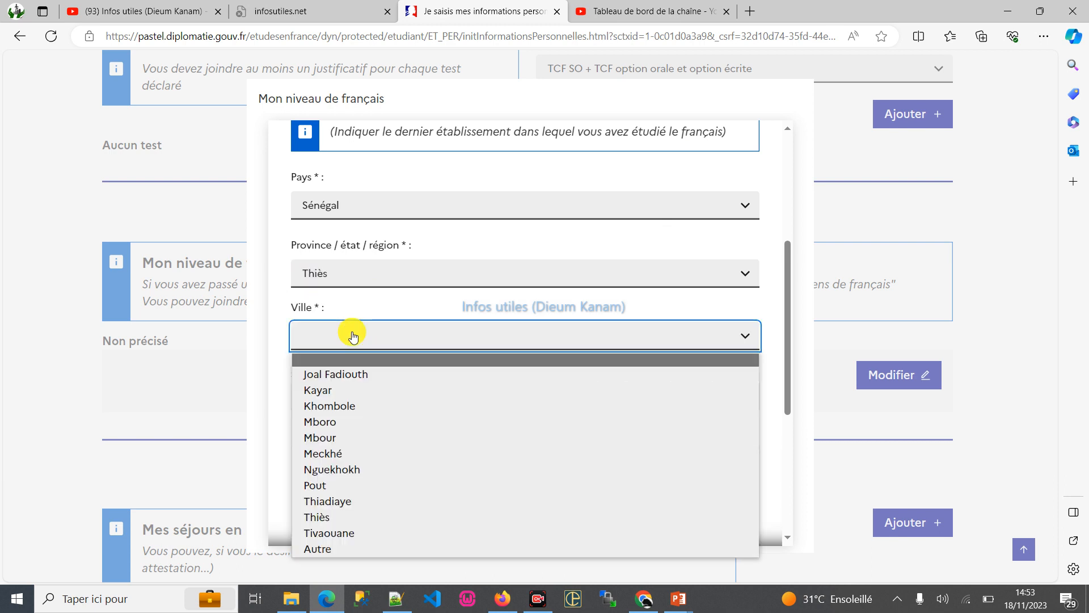
pyautogui.click(346, 531)
pyautogui.scroll(-2, 390, 397)
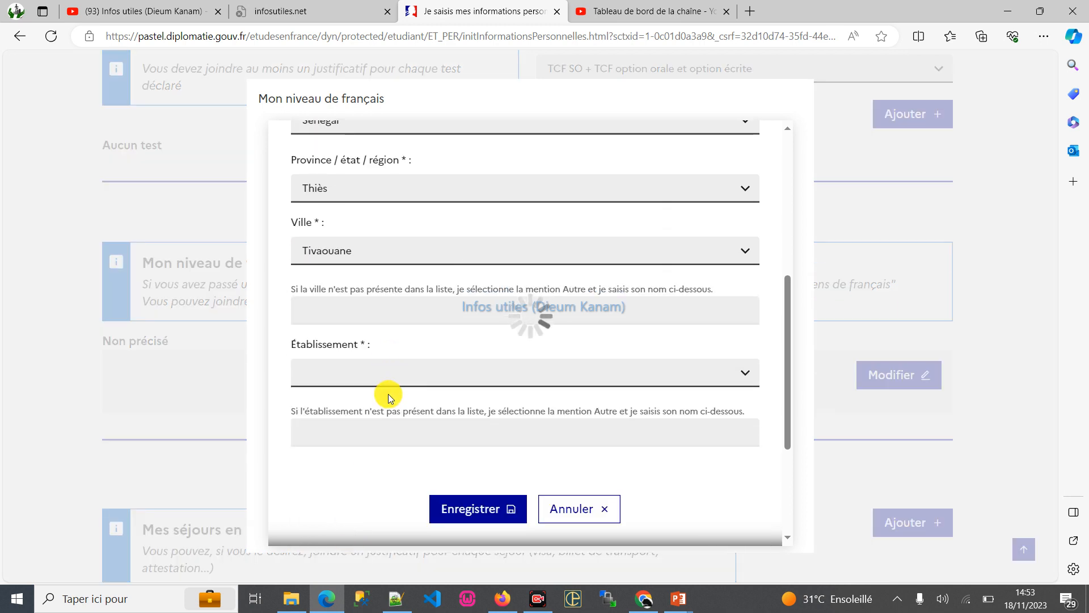
pyautogui.click(338, 368)
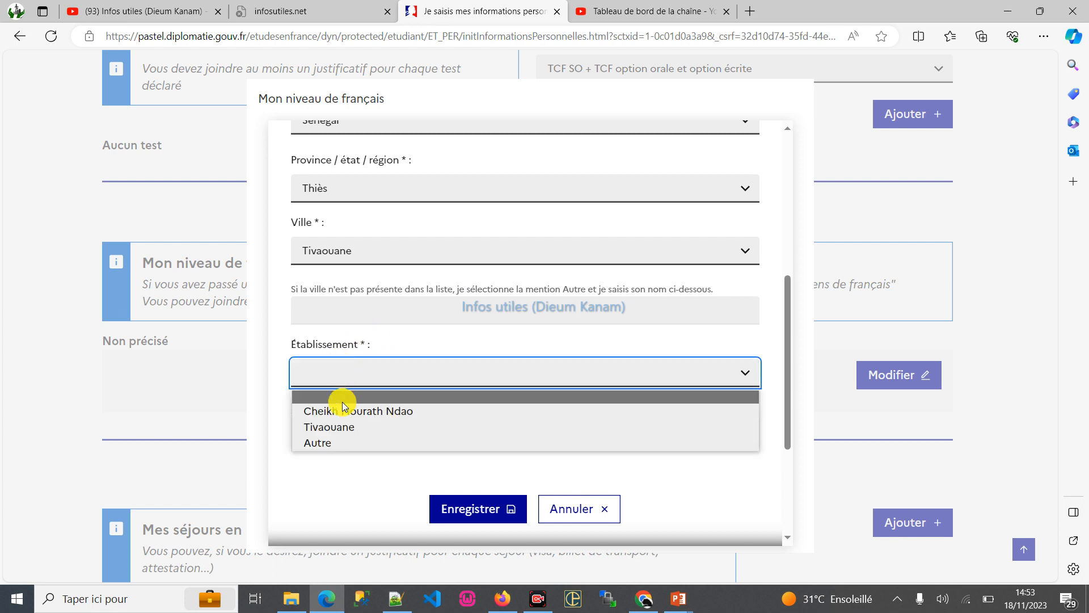
# - Change the city to Mboro and choose Taïba ICS as the establishment
pyautogui.click(356, 261)
pyautogui.click(336, 339)
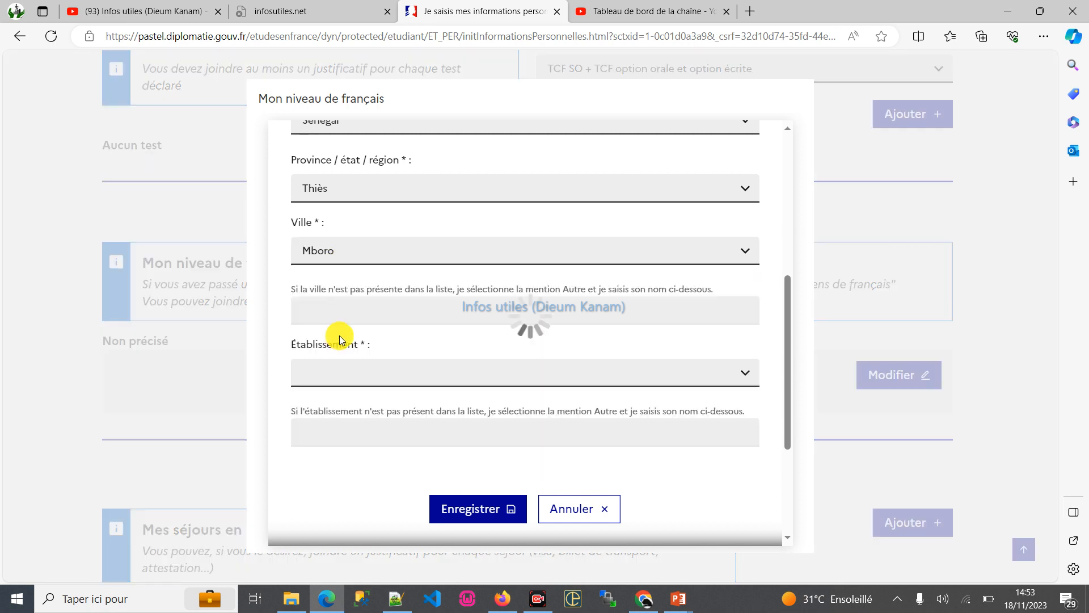
pyautogui.click(385, 377)
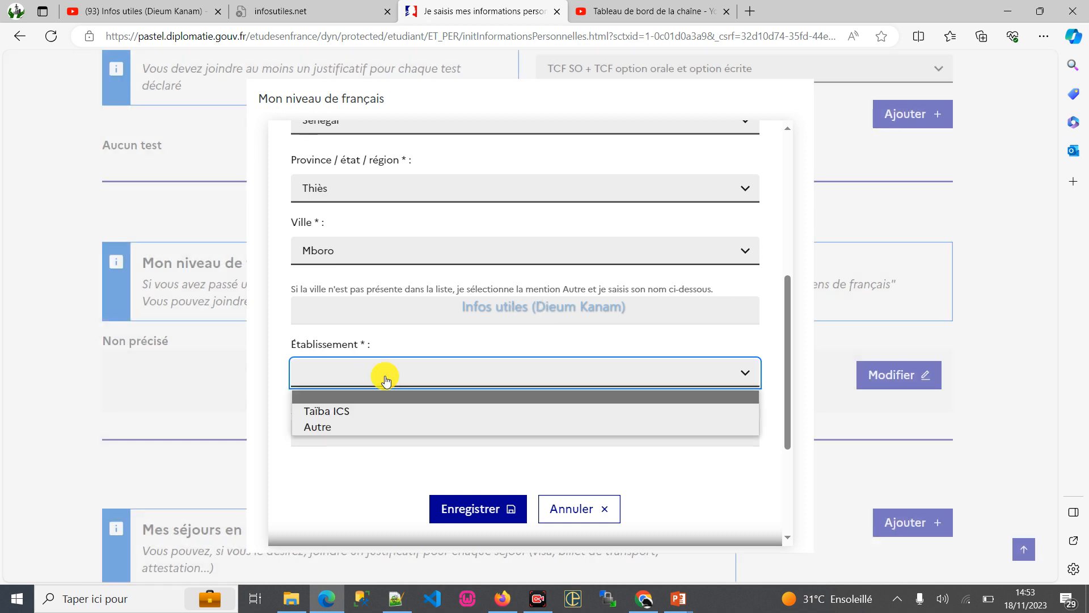
pyautogui.click(362, 410)
# - Set the French course duration to 4 ans et plus and the volume of hours to Plus de 1000 heures
pyautogui.scroll(-3, 482, 345)
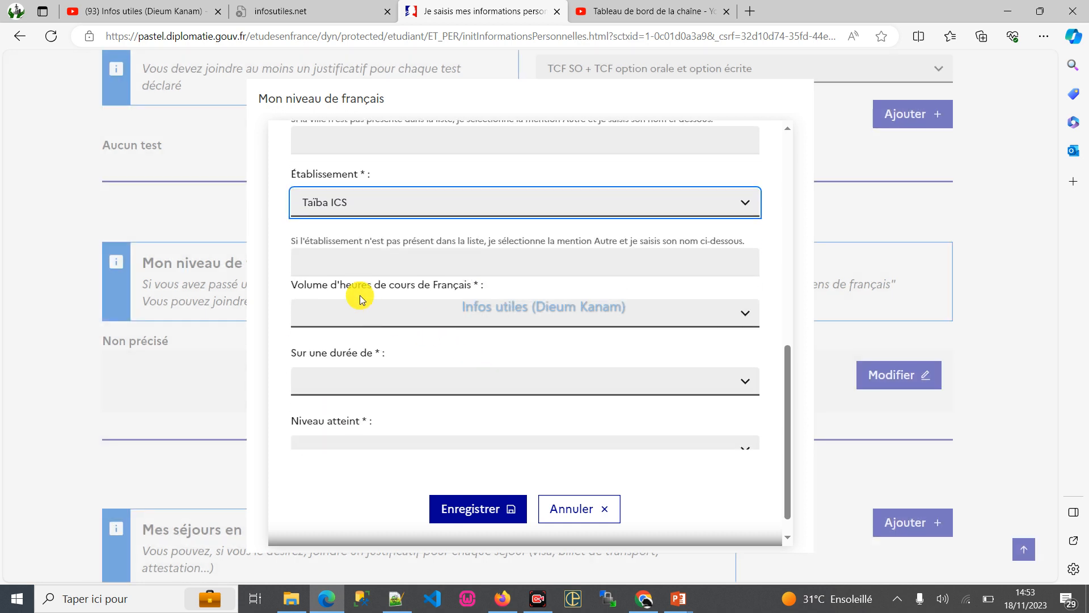
pyautogui.click(369, 320)
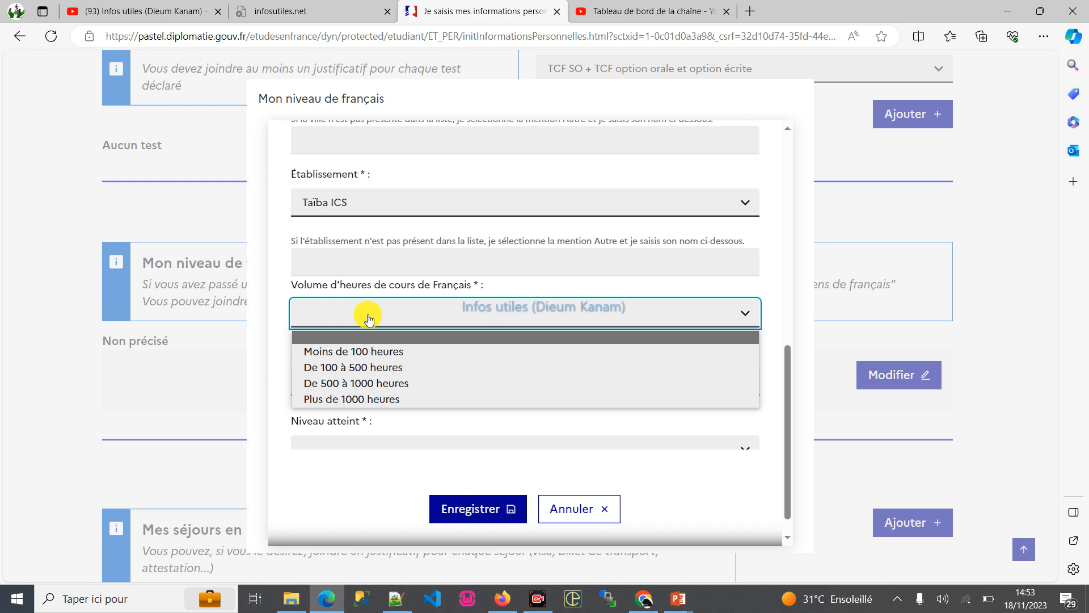
pyautogui.click(412, 283)
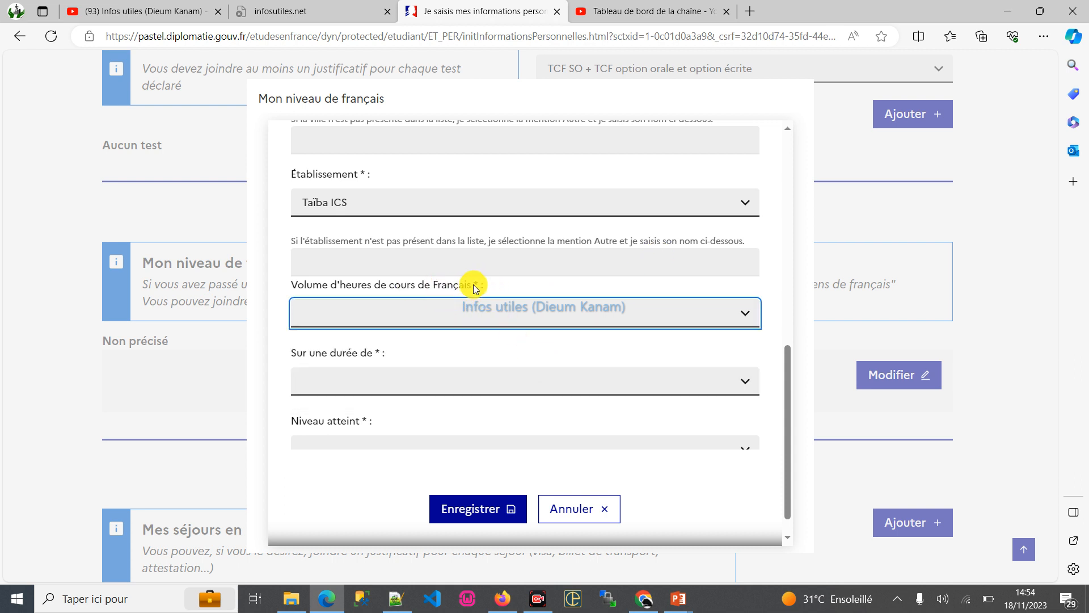
pyautogui.click(457, 315)
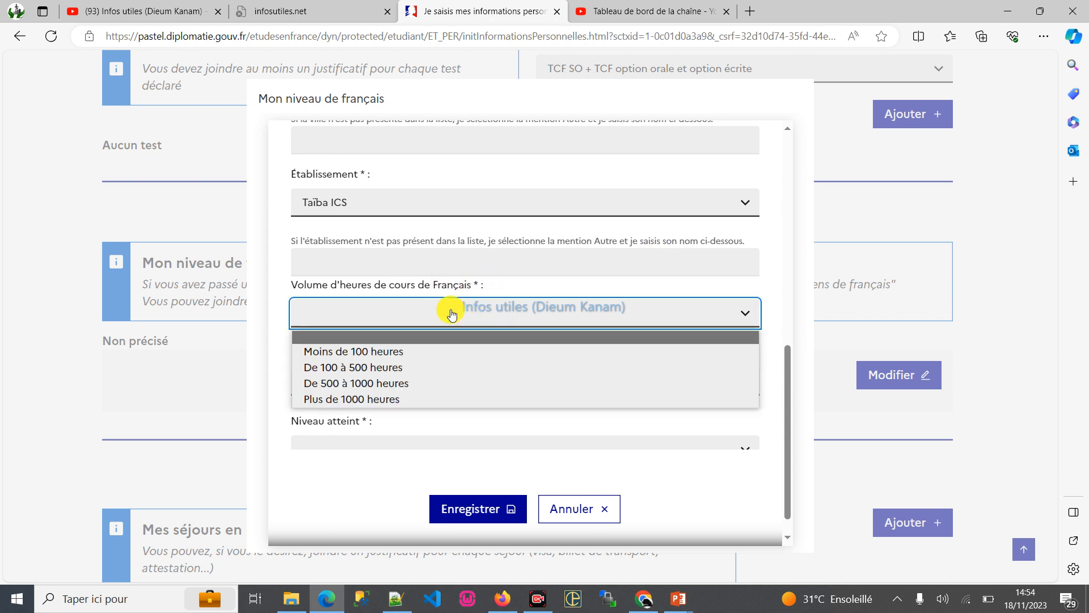
pyautogui.click(436, 291)
pyautogui.click(373, 383)
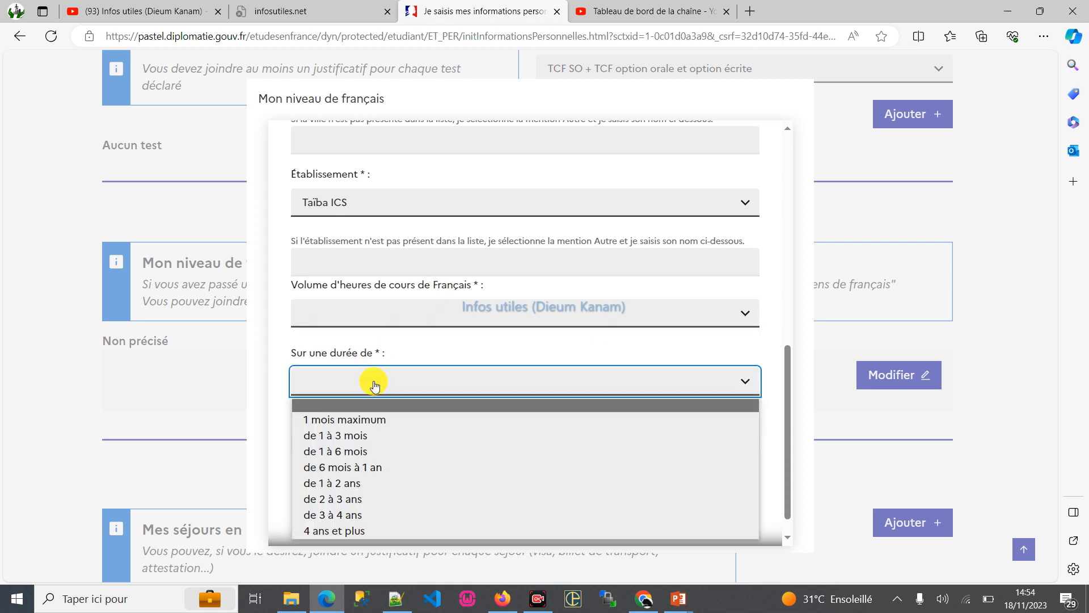
pyautogui.click(358, 531)
pyautogui.click(384, 315)
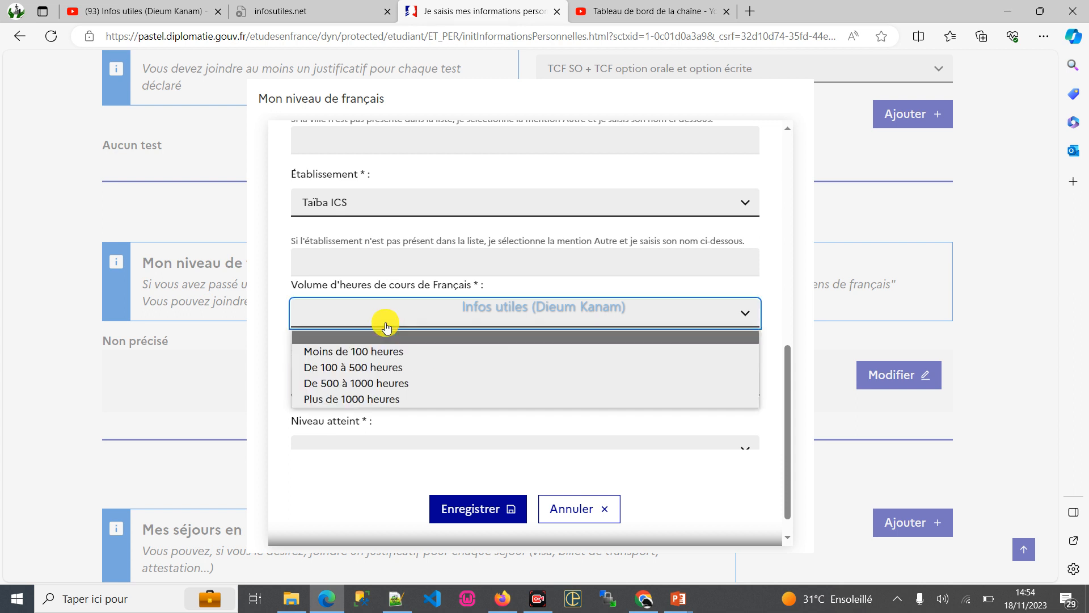
pyautogui.click(379, 404)
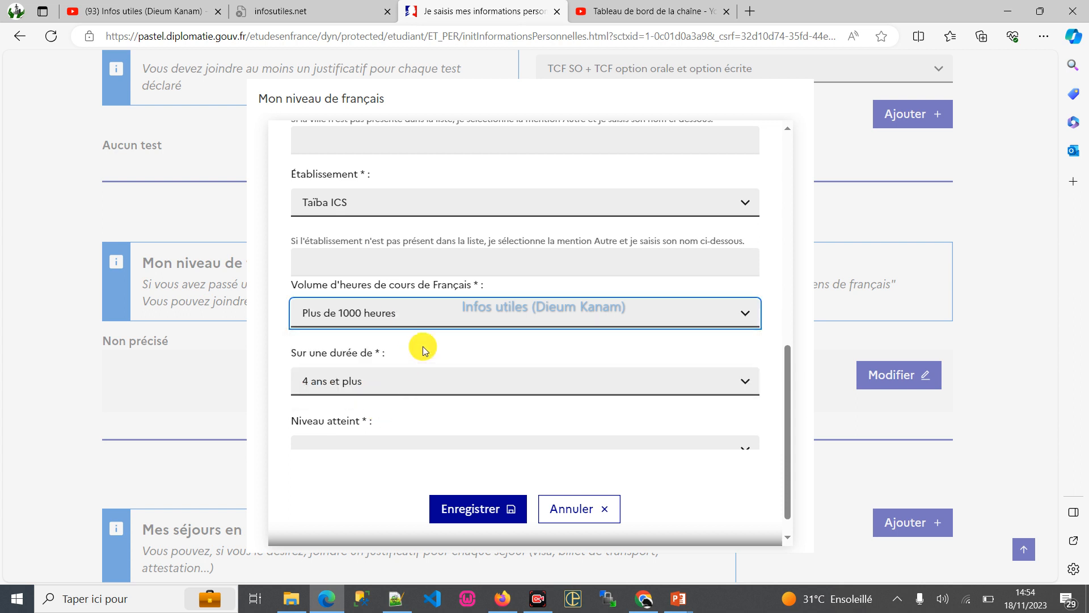
# - Set the level reached in French to Avancé and review the other levels offered
pyautogui.scroll(-1, 410, 361)
pyautogui.click(377, 424)
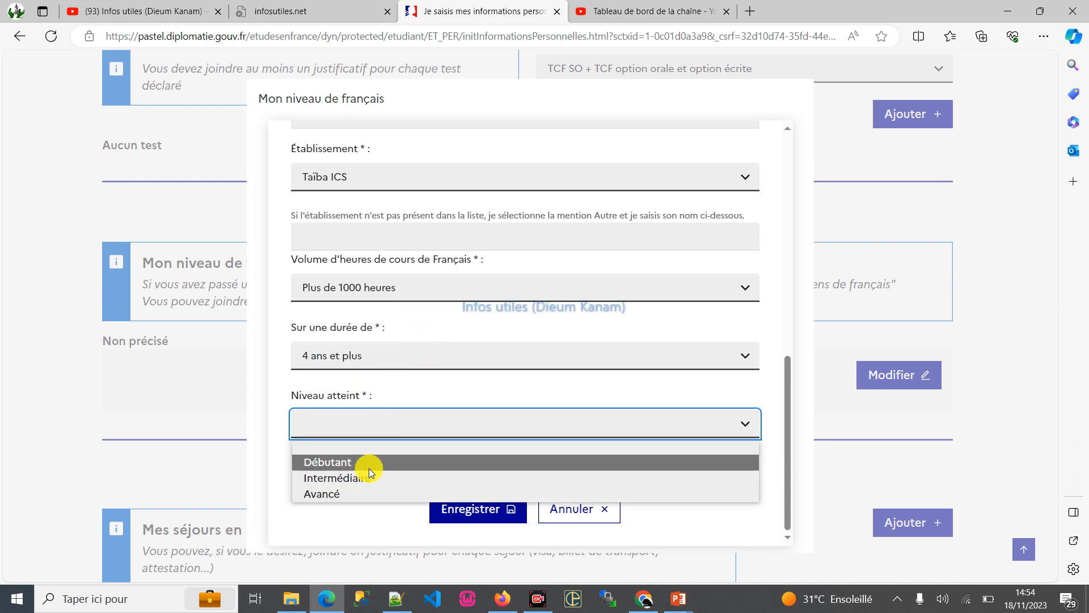
pyautogui.click(357, 493)
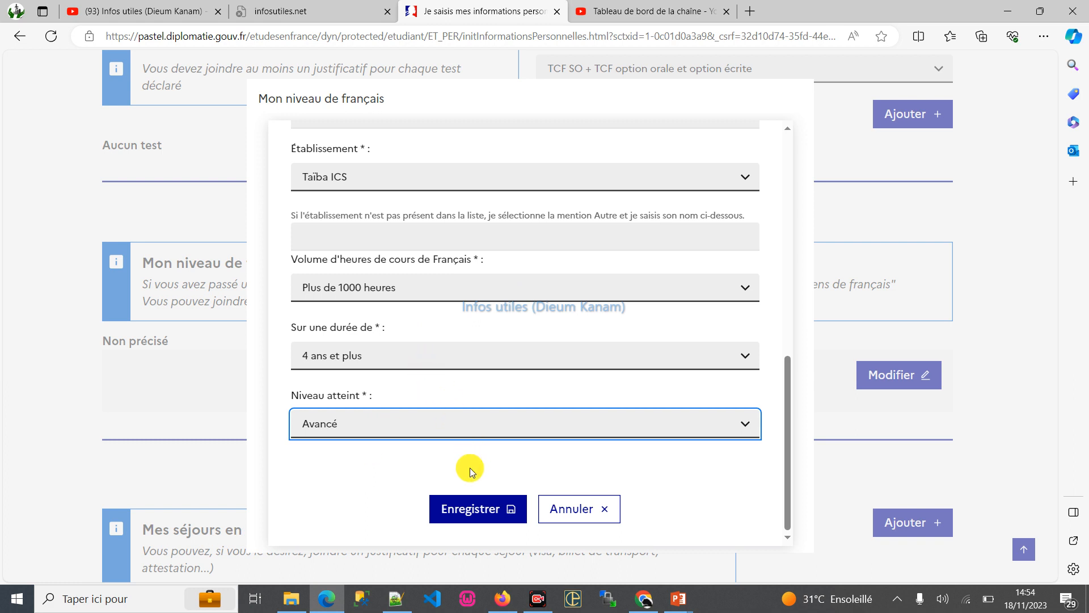
pyautogui.click(351, 427)
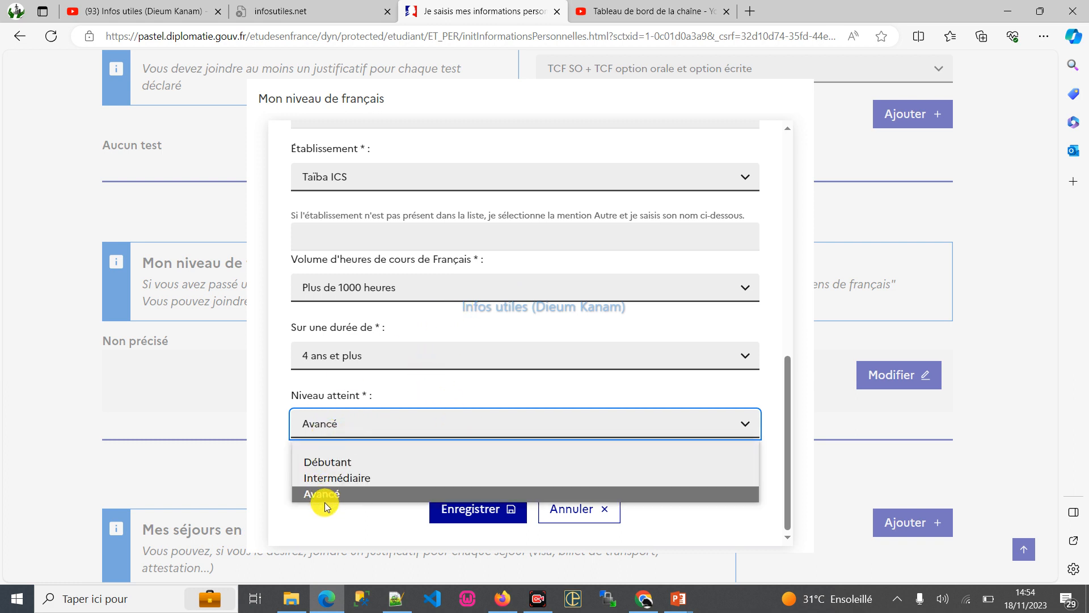
# - Keep Avancé as the level reached and save the French level details
pyautogui.click(397, 519)
pyautogui.click(462, 511)
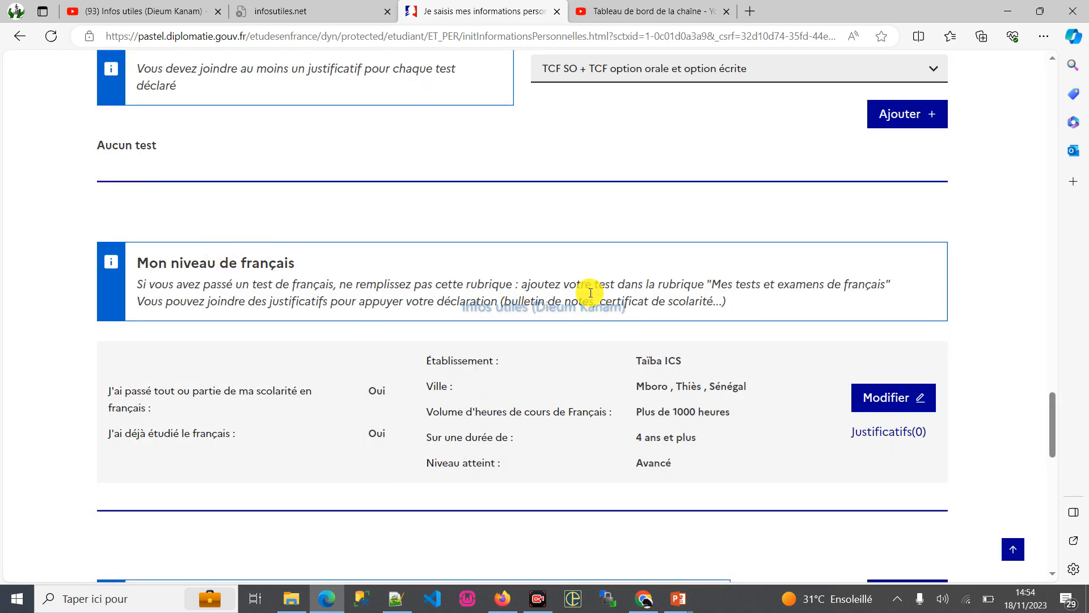
# - Open the English and other languages section for editing and set "J'ai étudié l'anglais" to Oui
pyautogui.scroll(-2, 382, 294)
pyautogui.scroll(-3, 486, 357)
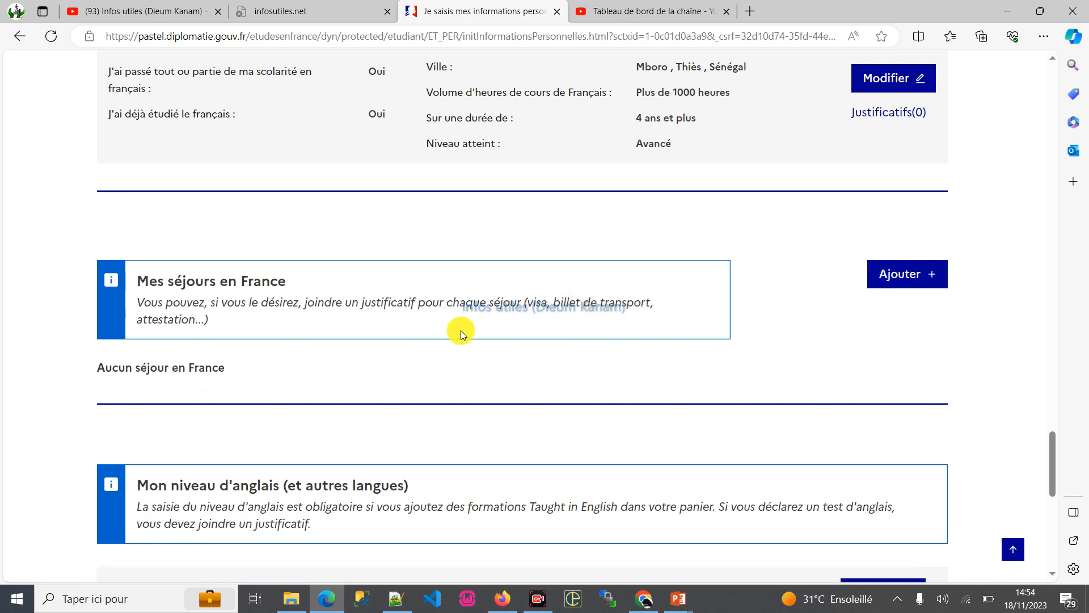
pyautogui.scroll(-2, 94, 241)
pyautogui.scroll(-4, 443, 304)
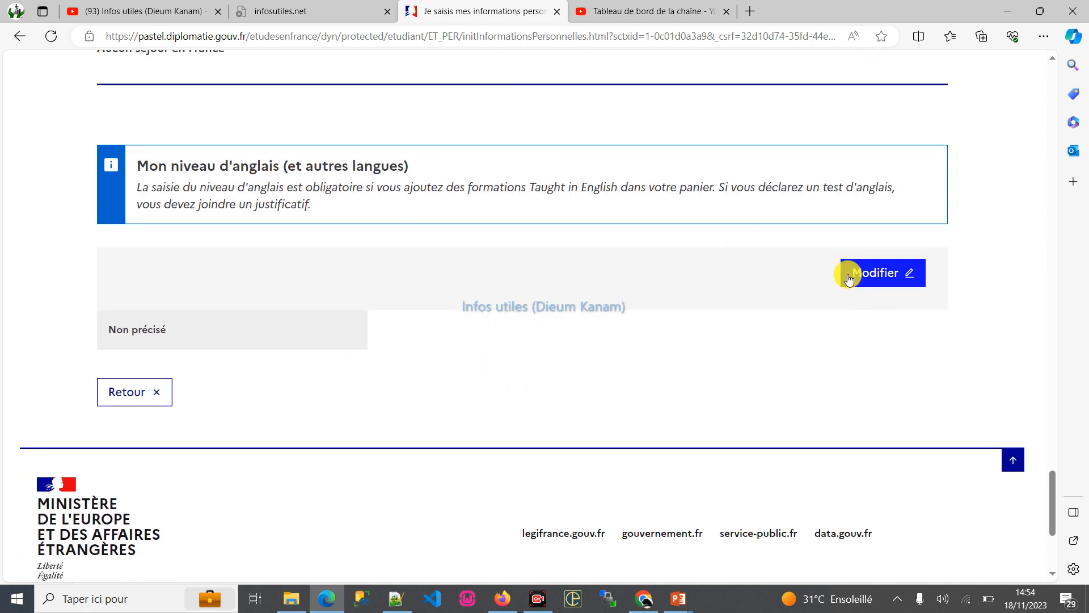
pyautogui.click(889, 278)
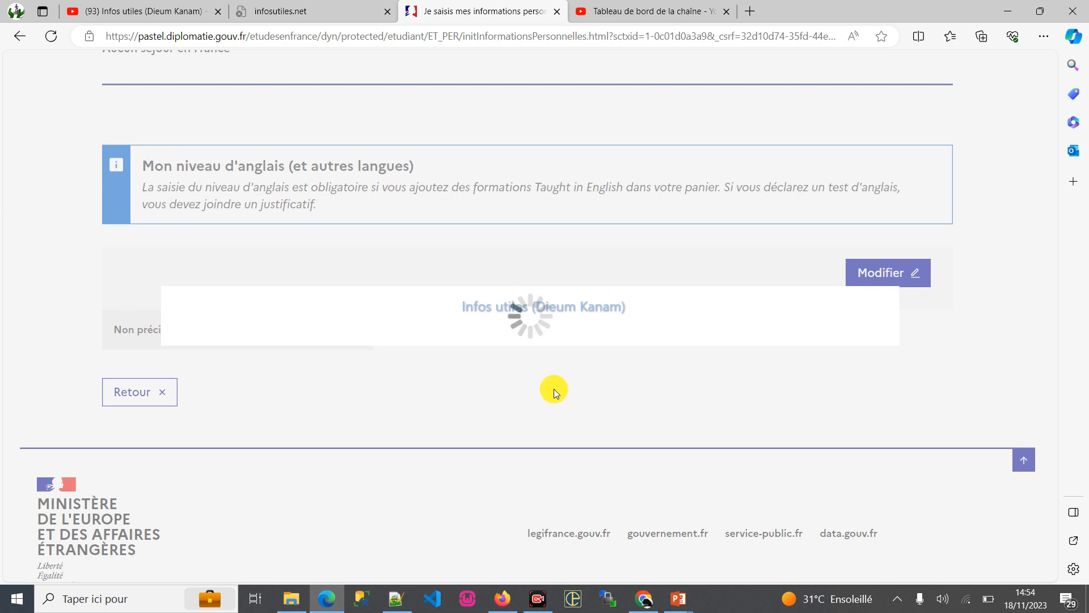
pyautogui.click(256, 183)
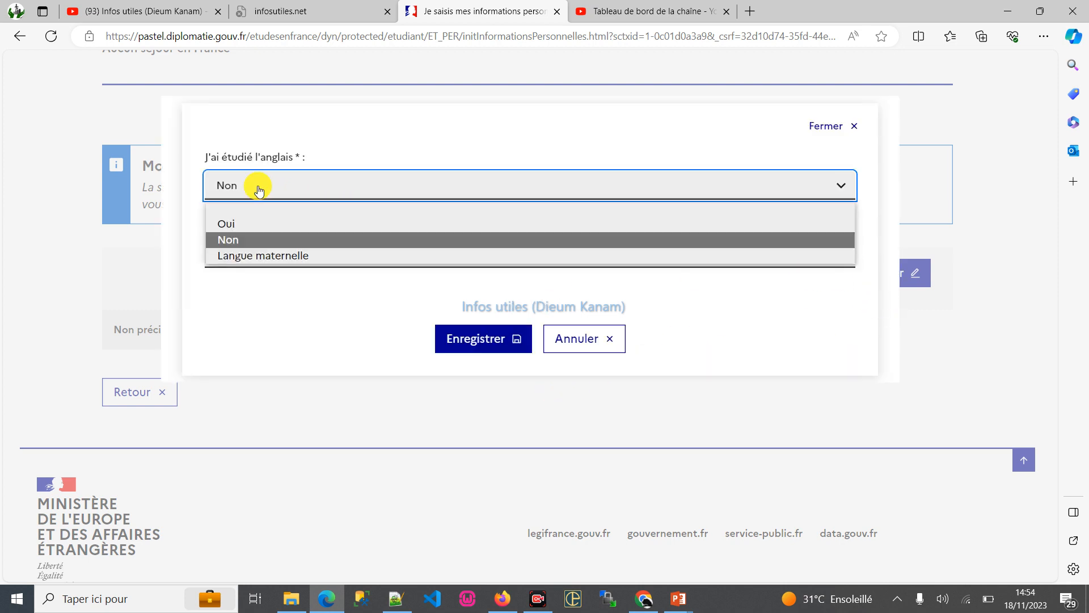
pyautogui.click(234, 225)
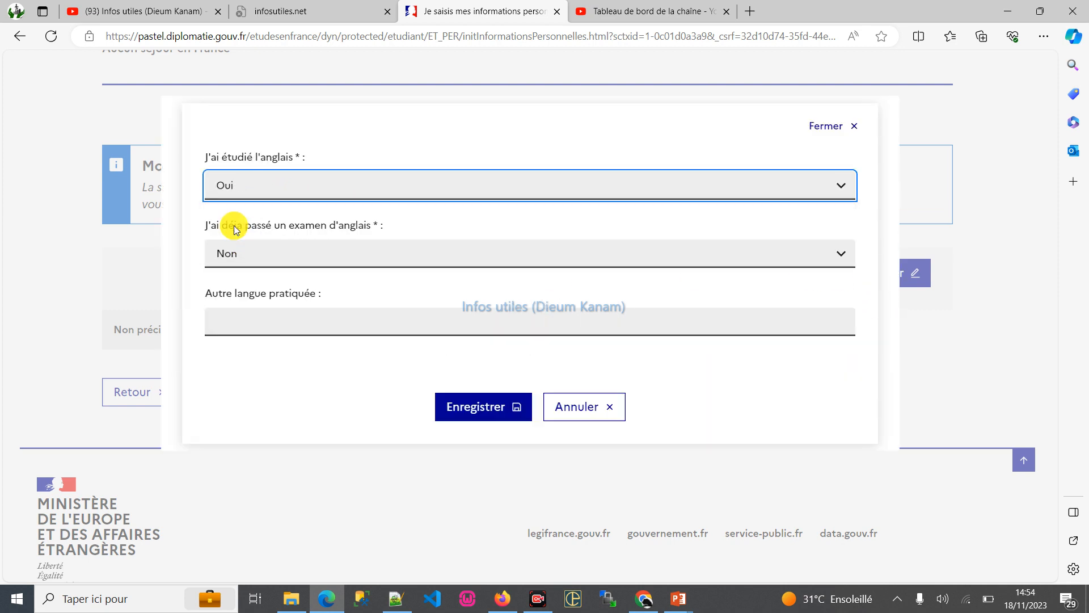
# - Keep the English exam answer at Non, enter wolof as the other language practised, and save the language details
pyautogui.click(267, 251)
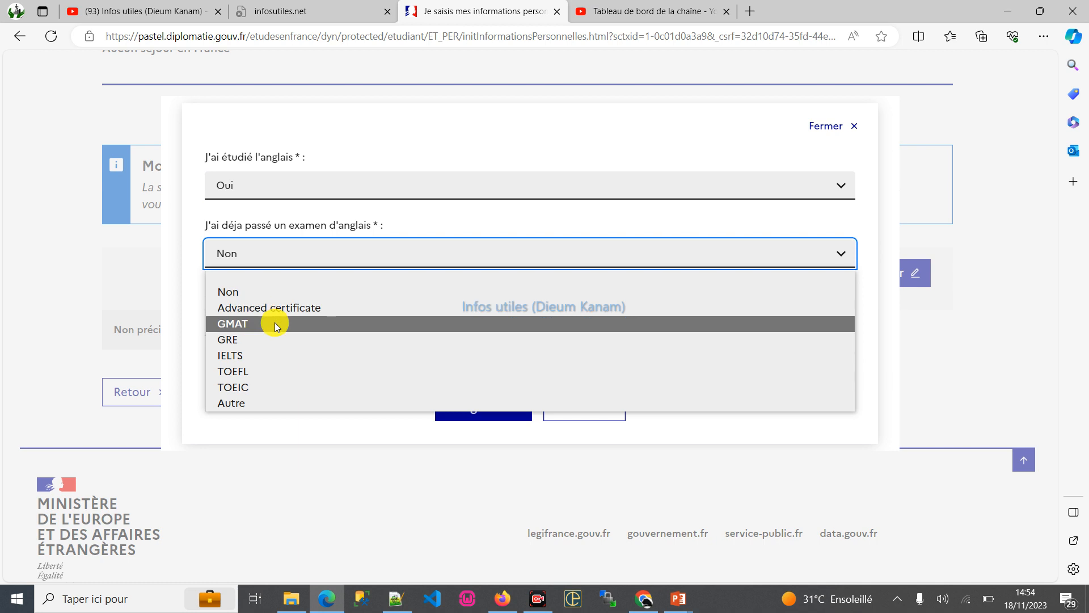
pyautogui.click(405, 224)
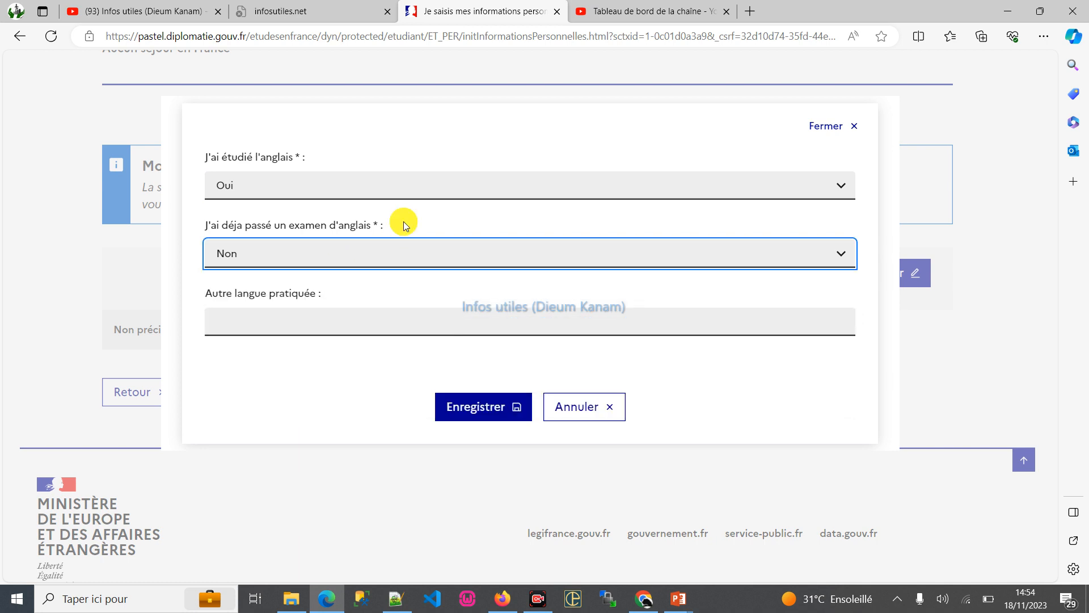
pyautogui.click(377, 251)
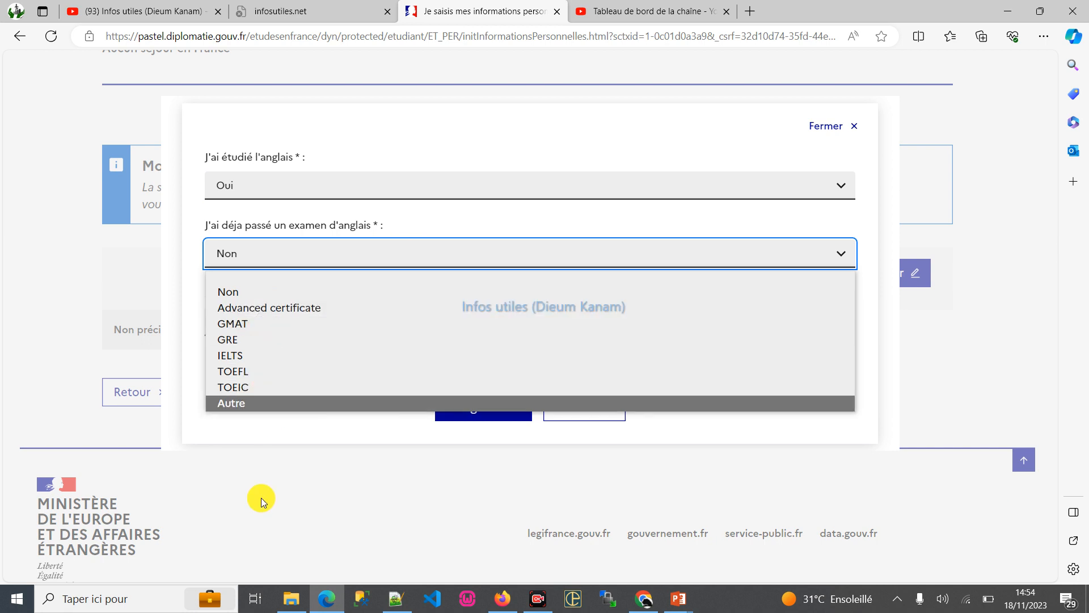
pyautogui.click(247, 428)
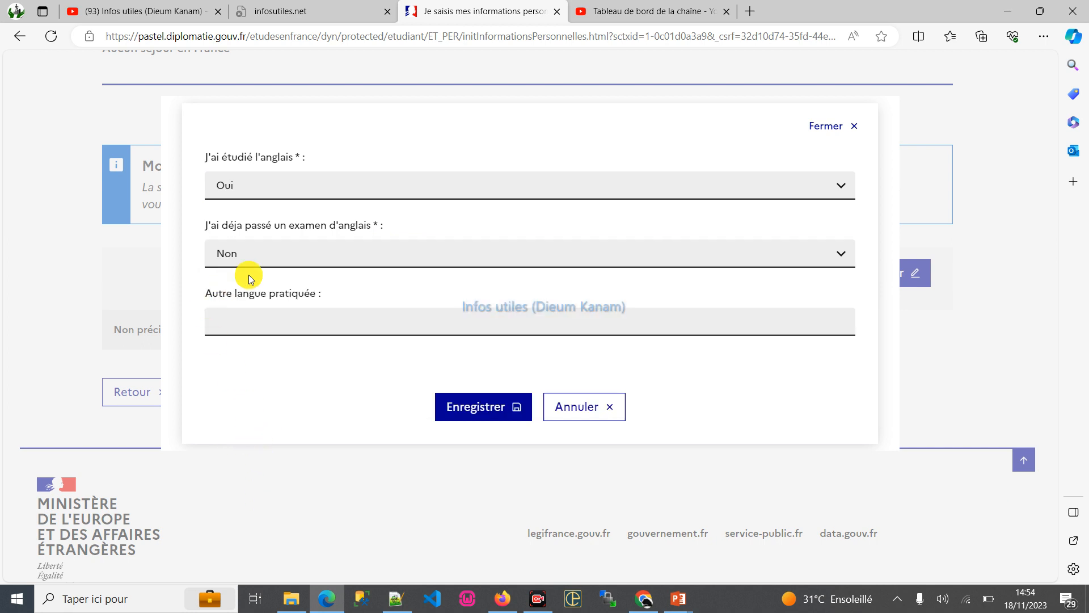
pyautogui.click(275, 329)
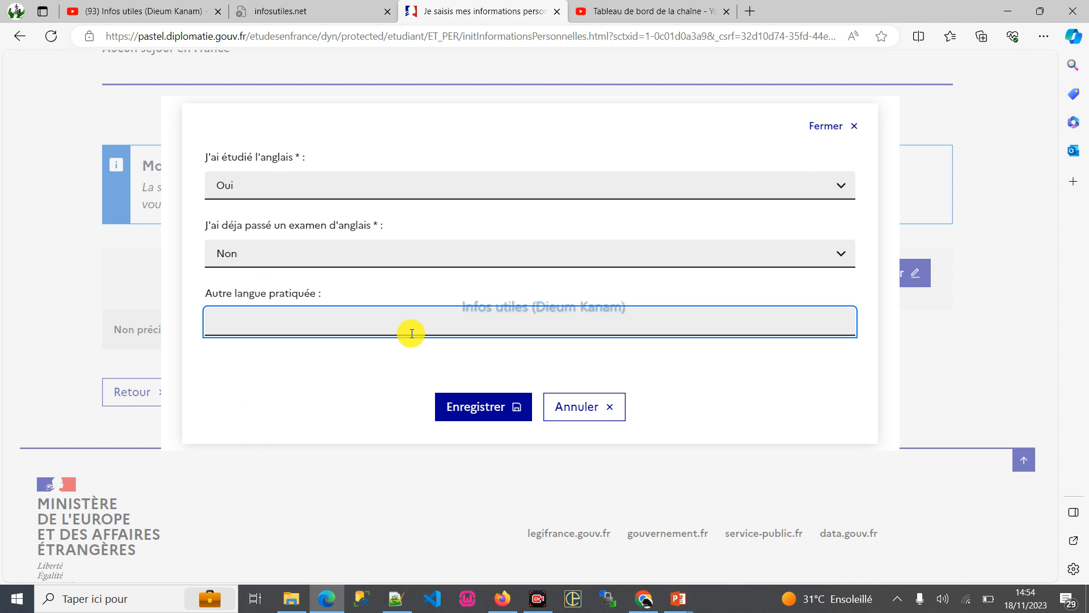
pyautogui.click(460, 405)
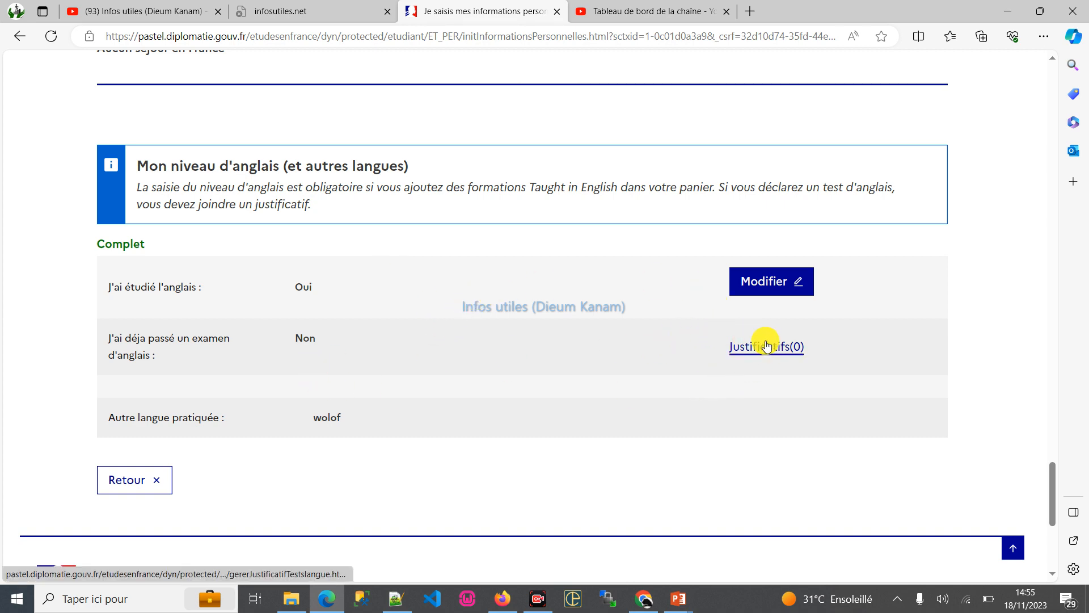
# - Review the form's sections for completeness, from identifiers and photo through identity, contact details, special status, CV and academic background
pyautogui.scroll(-1, 574, 392)
pyautogui.scroll(-5, 573, 390)
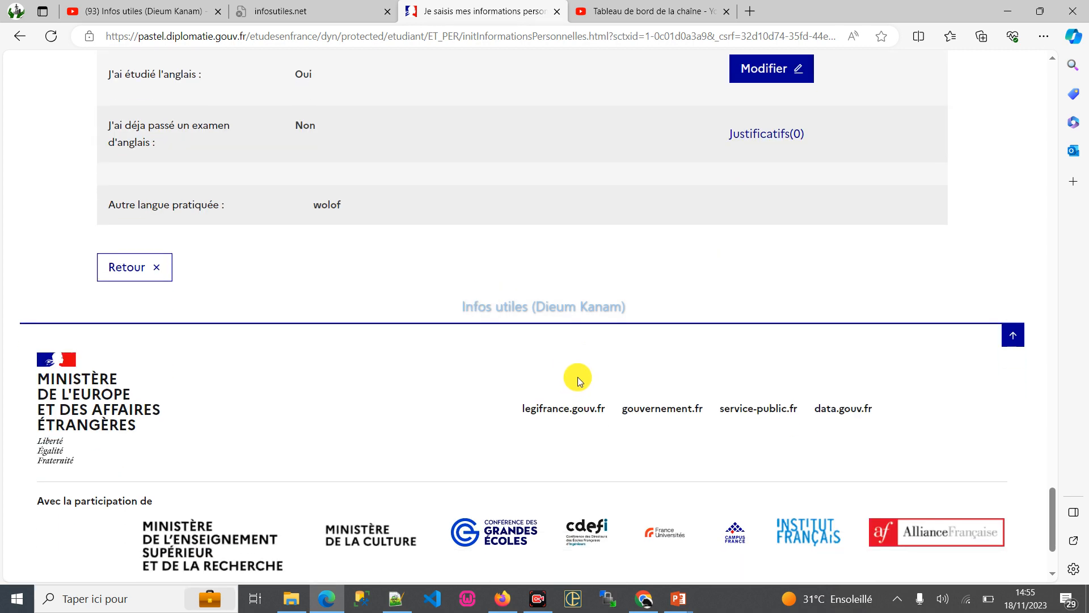
pyautogui.scroll(11, 580, 369)
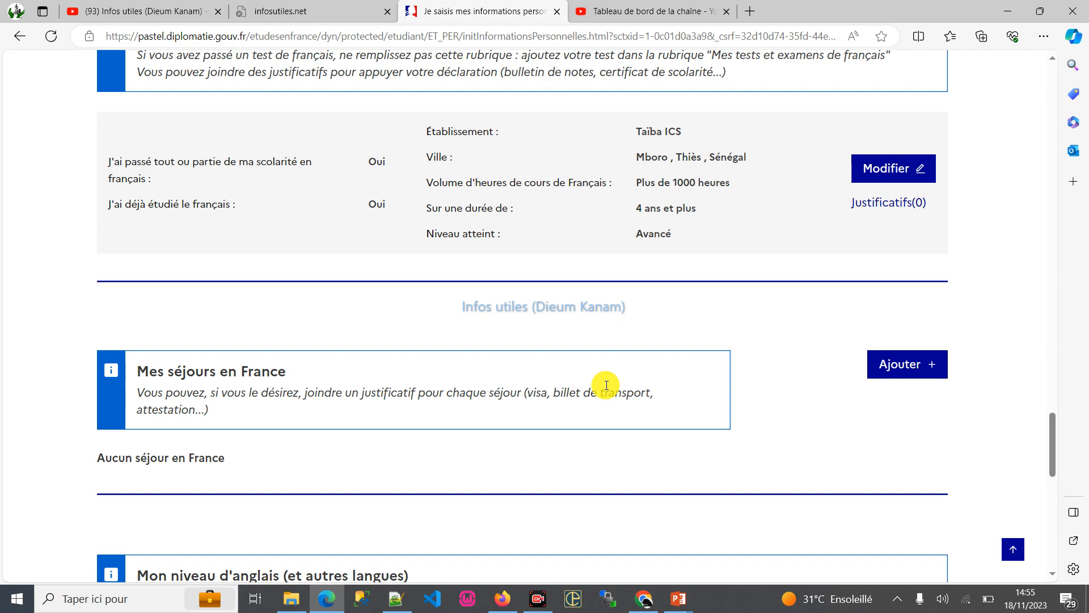
pyautogui.scroll(15, 398, 415)
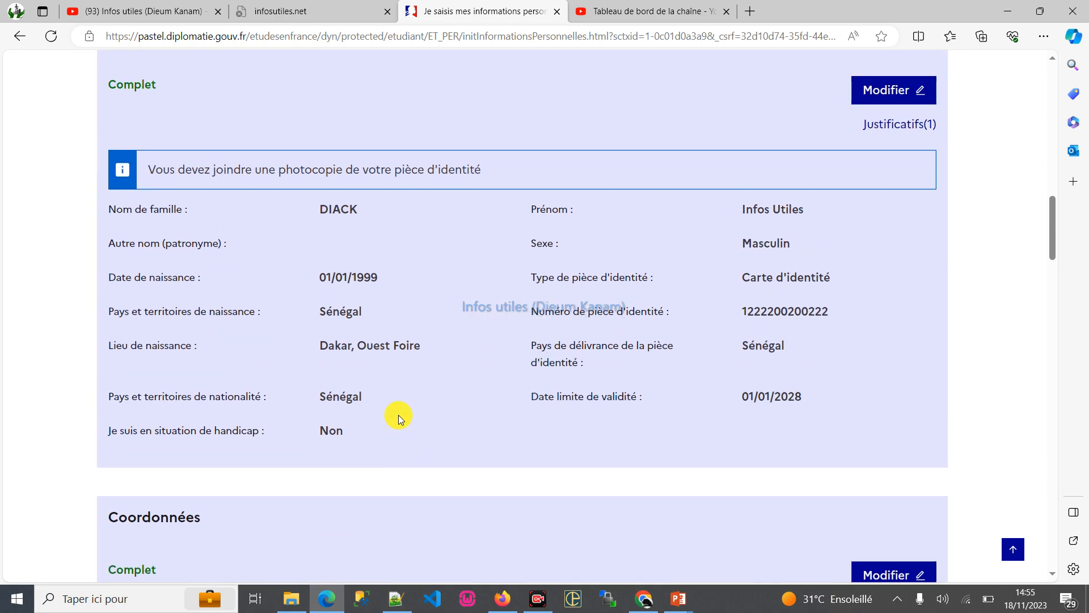
pyautogui.scroll(10, 398, 414)
pyautogui.scroll(-7, 413, 403)
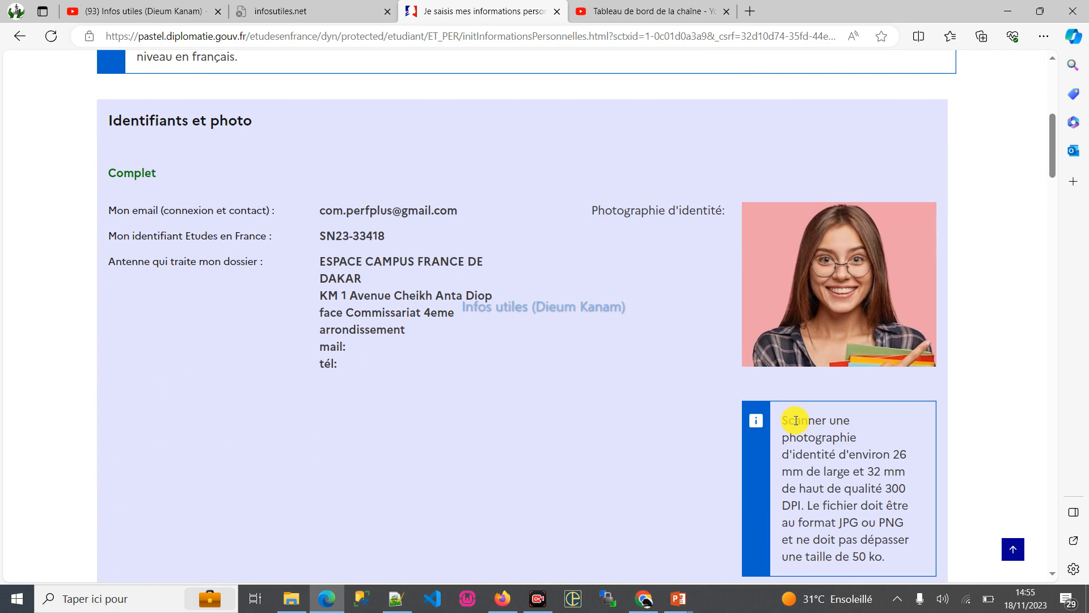
pyautogui.scroll(-1, 796, 421)
pyautogui.scroll(-4, 851, 323)
pyautogui.scroll(4, 331, 163)
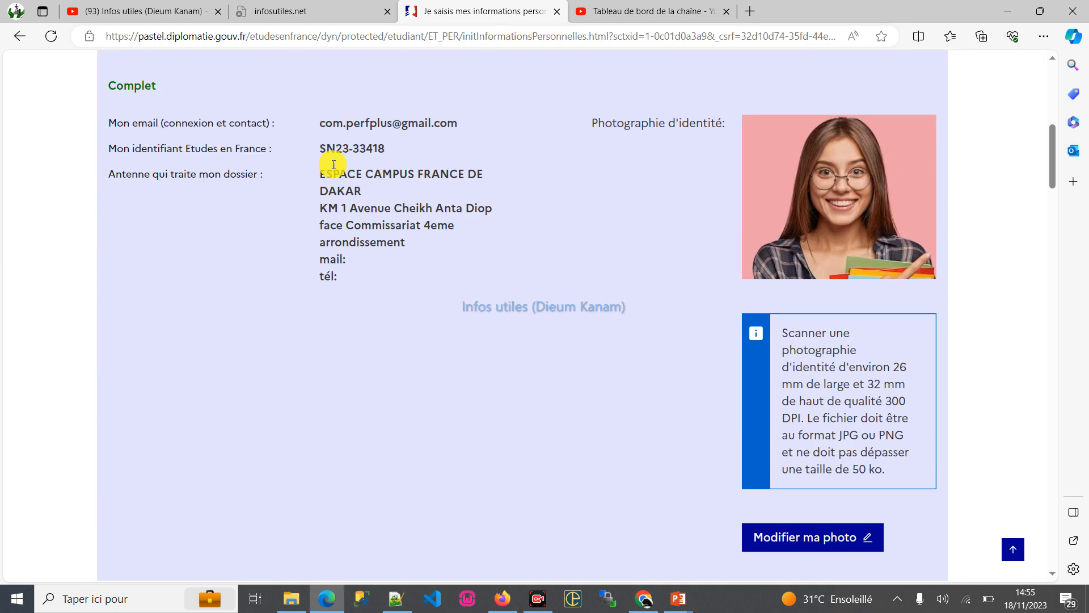
pyautogui.scroll(-5, 166, 189)
pyautogui.scroll(-1, 165, 189)
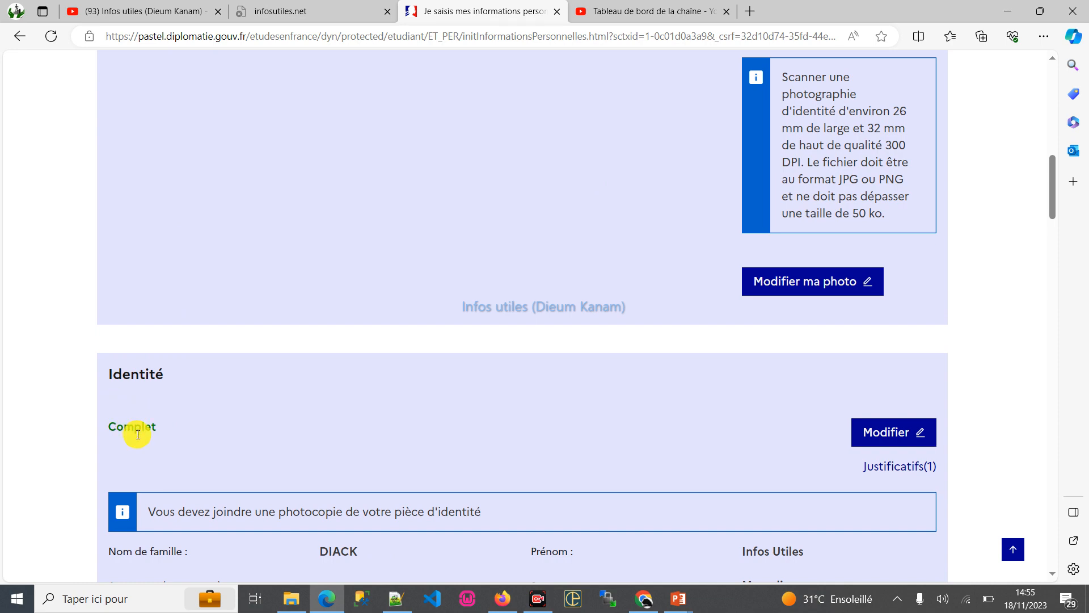
pyautogui.scroll(-10, 142, 430)
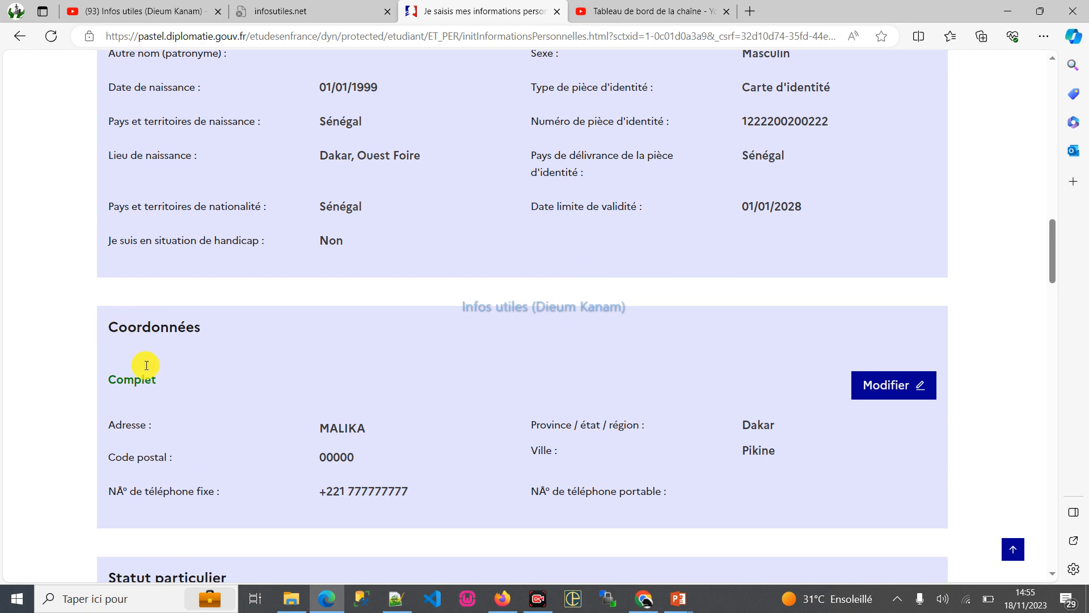
pyautogui.scroll(-5, 164, 417)
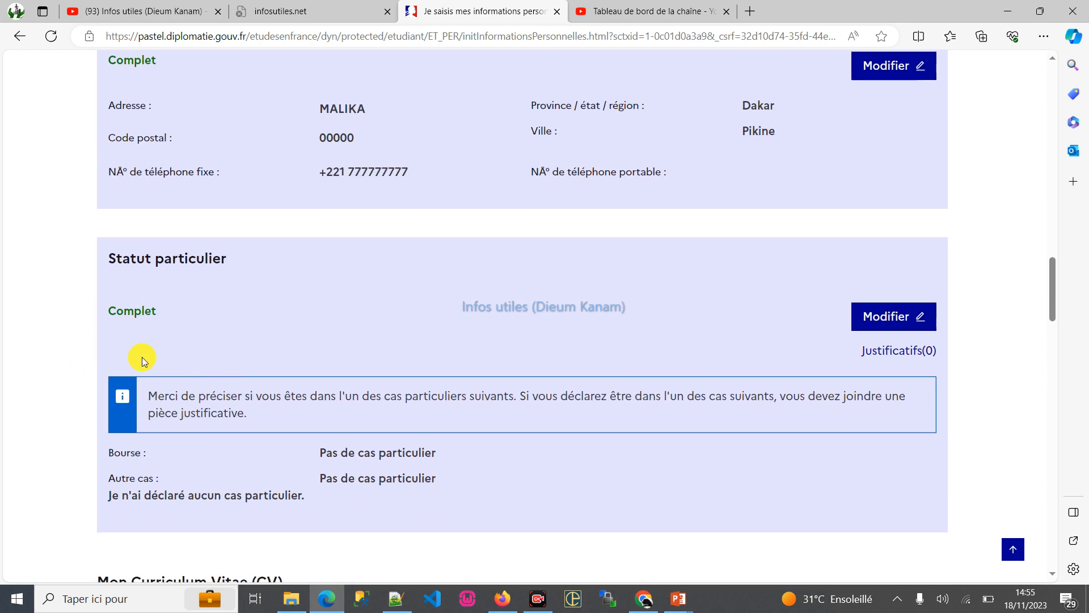
pyautogui.scroll(-4, 268, 395)
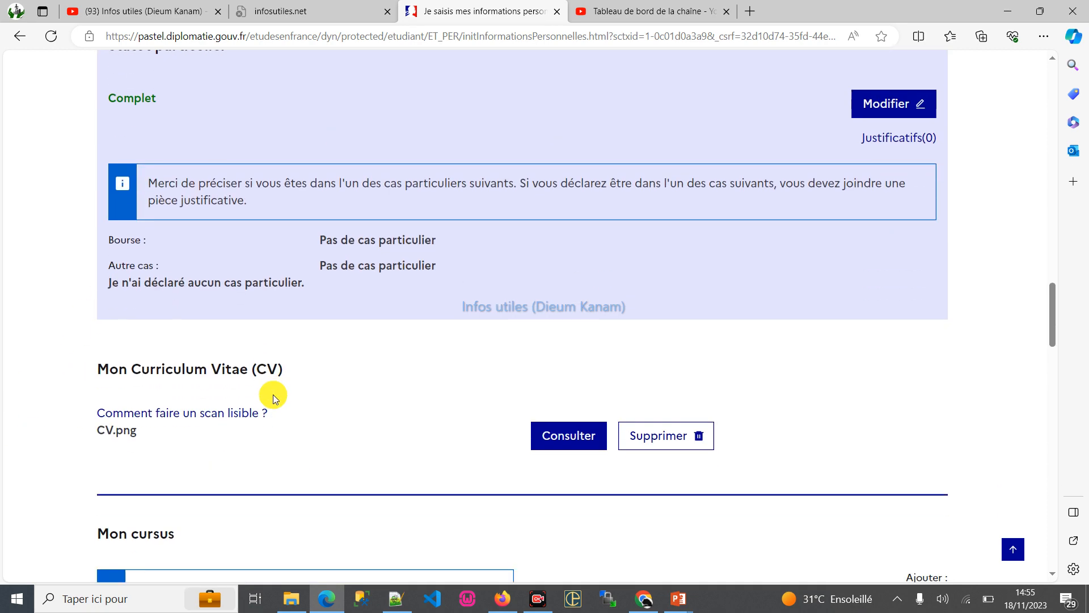
pyautogui.scroll(-2, 214, 414)
pyautogui.scroll(-4, 300, 360)
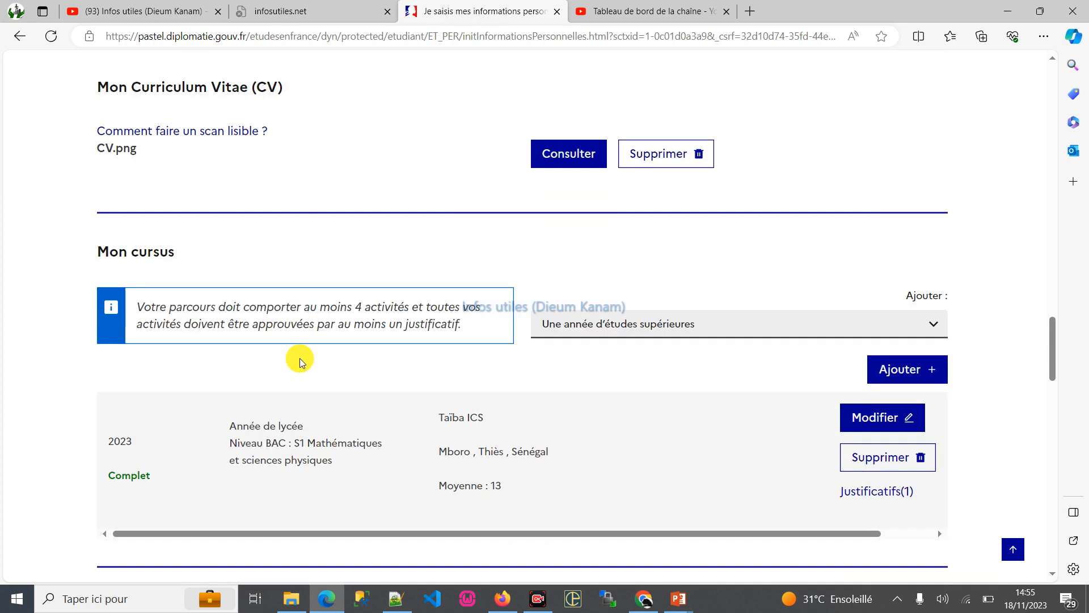
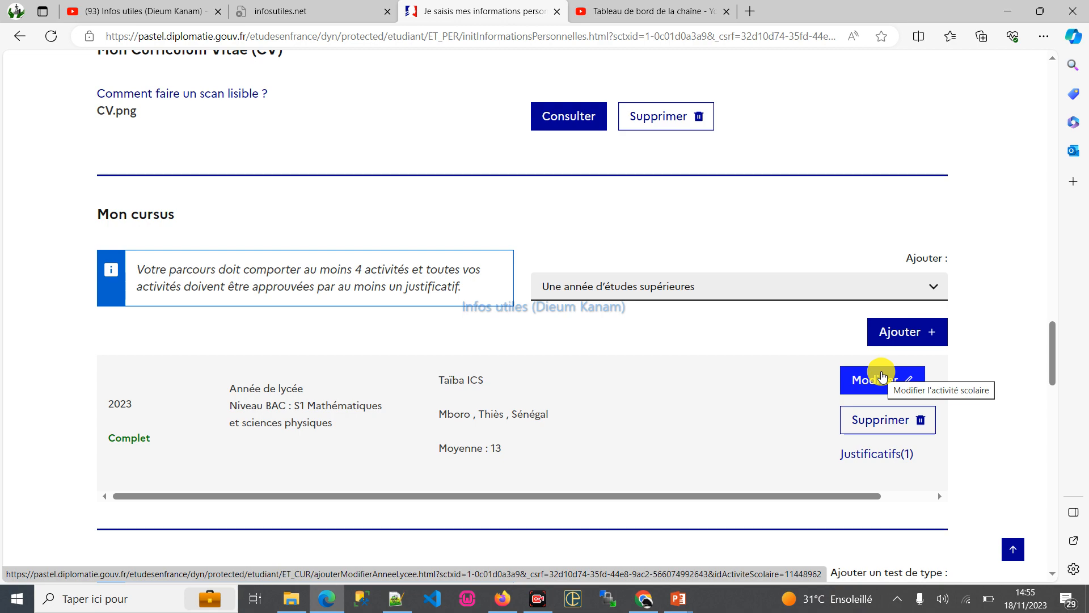
# - Return to the Je suis candidat overview and expand "1 - Je saisis mon dossier" to check the status of each part
pyautogui.scroll(-7, 908, 369)
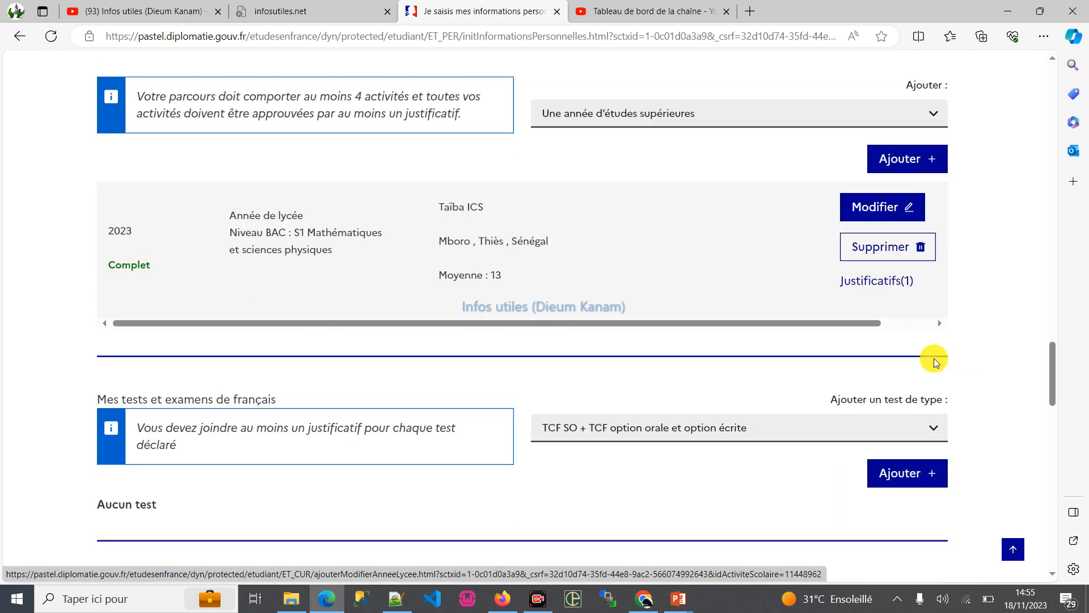
pyautogui.scroll(-20, 580, 395)
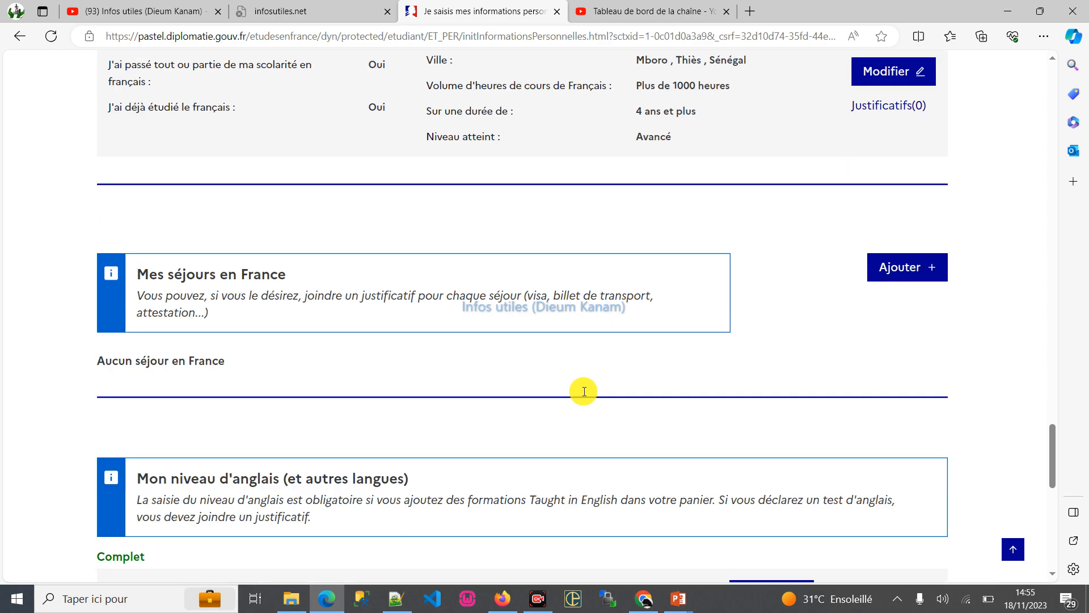
pyautogui.scroll(20, 584, 388)
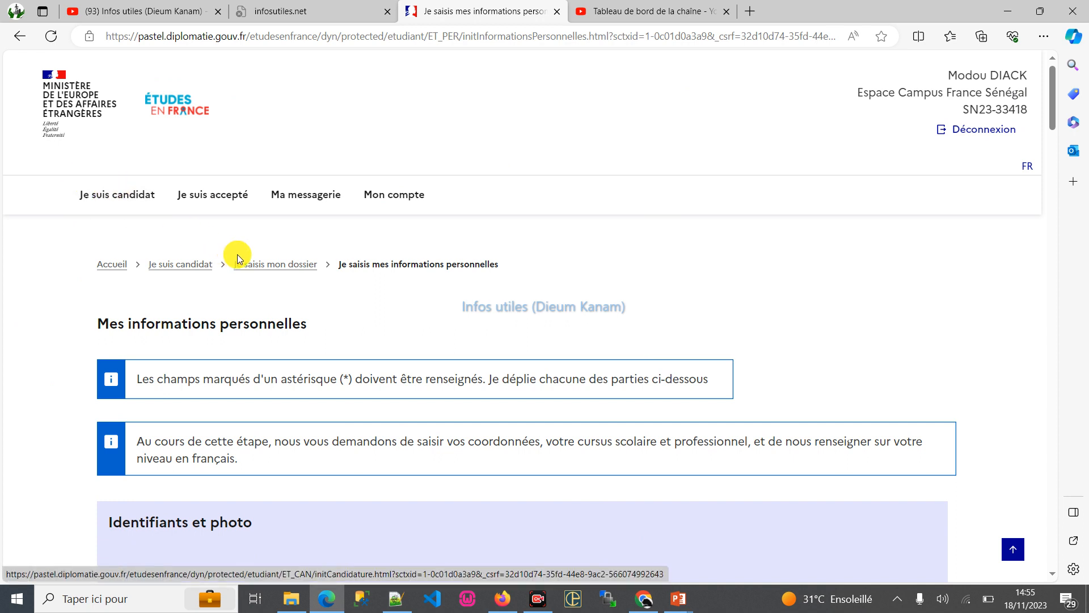
pyautogui.click(178, 267)
pyautogui.scroll(-2, 377, 272)
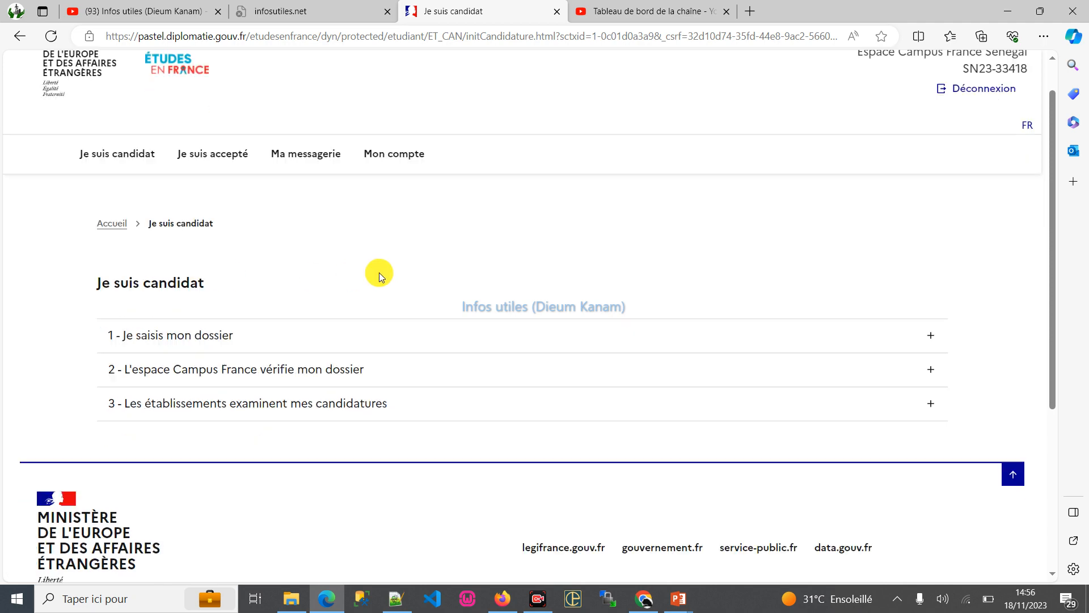
pyautogui.click(392, 270)
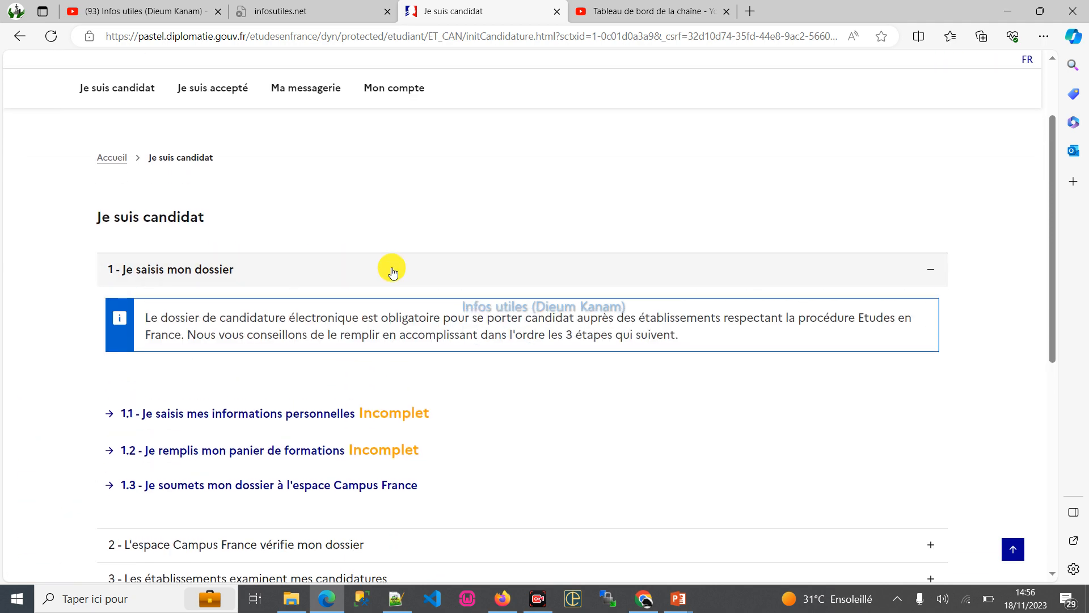
pyautogui.scroll(-2, 273, 334)
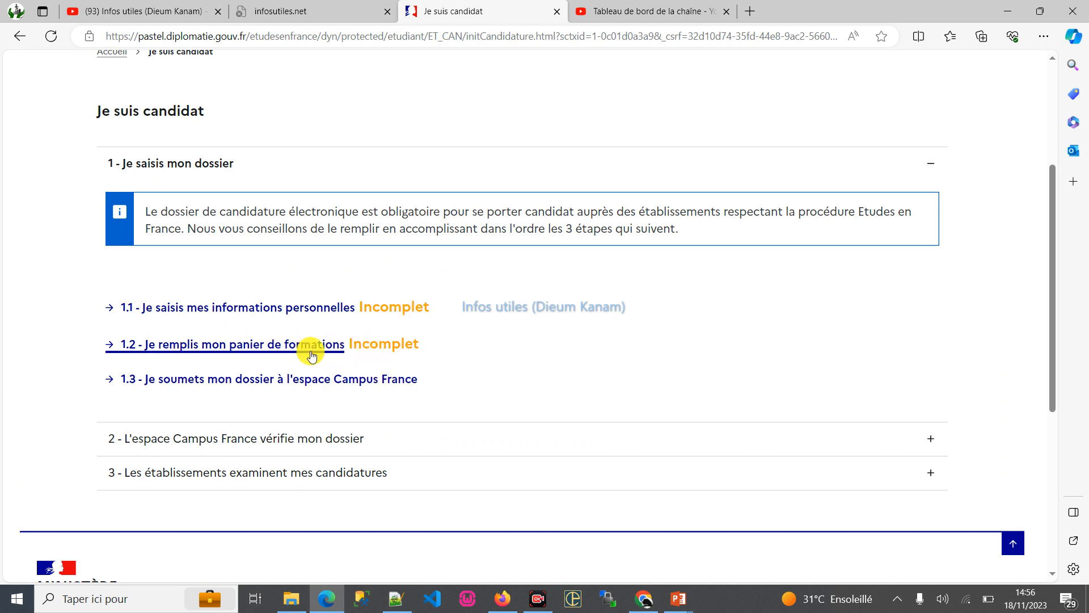
# - Reopen "1.1 - Je saisis mes informations personnelles" and check the sections from the photo through the CV and Mon cursus for completeness
pyautogui.click(261, 315)
pyautogui.scroll(-10, 639, 351)
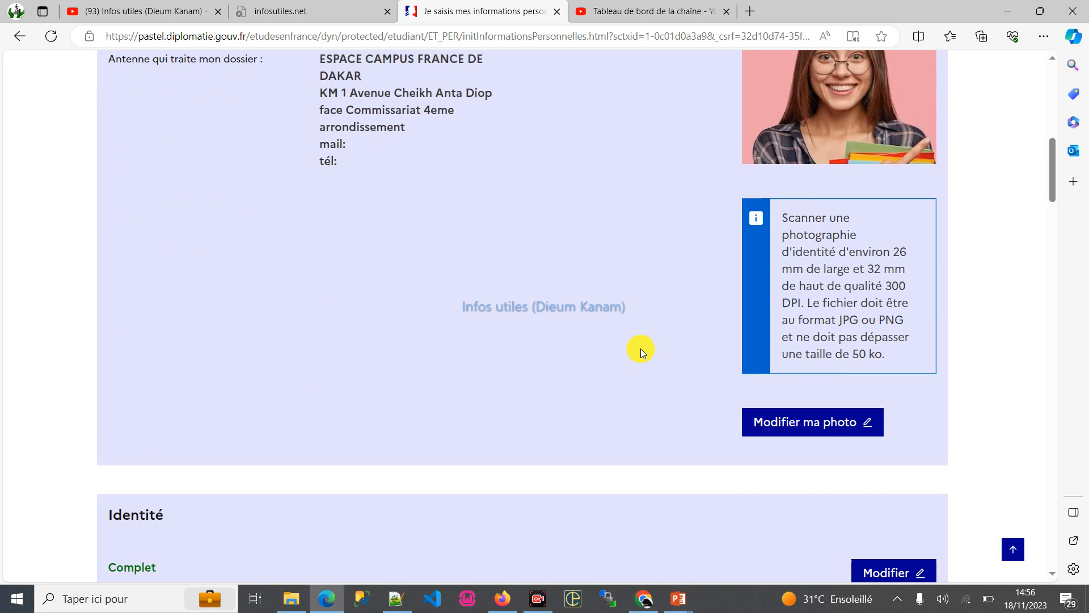
pyautogui.scroll(-15, 641, 348)
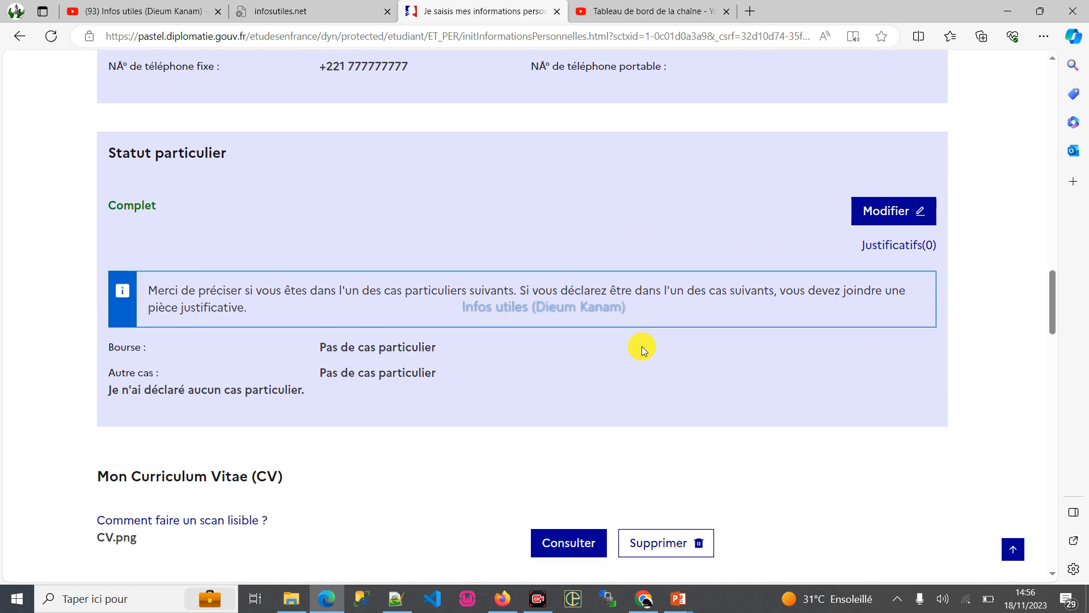
pyautogui.scroll(-5, 642, 346)
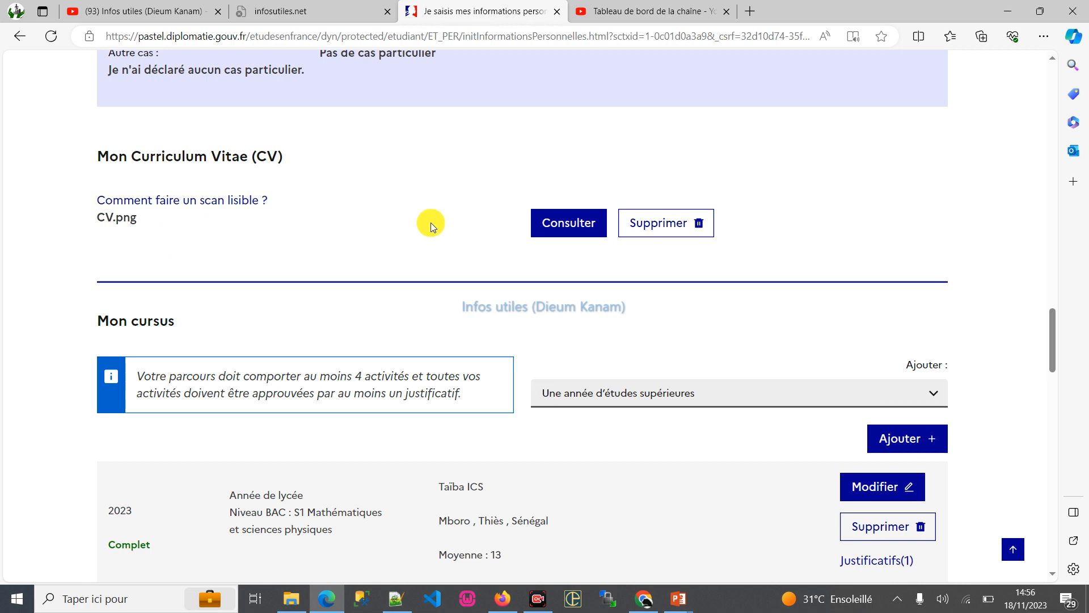
pyautogui.scroll(-6, 431, 223)
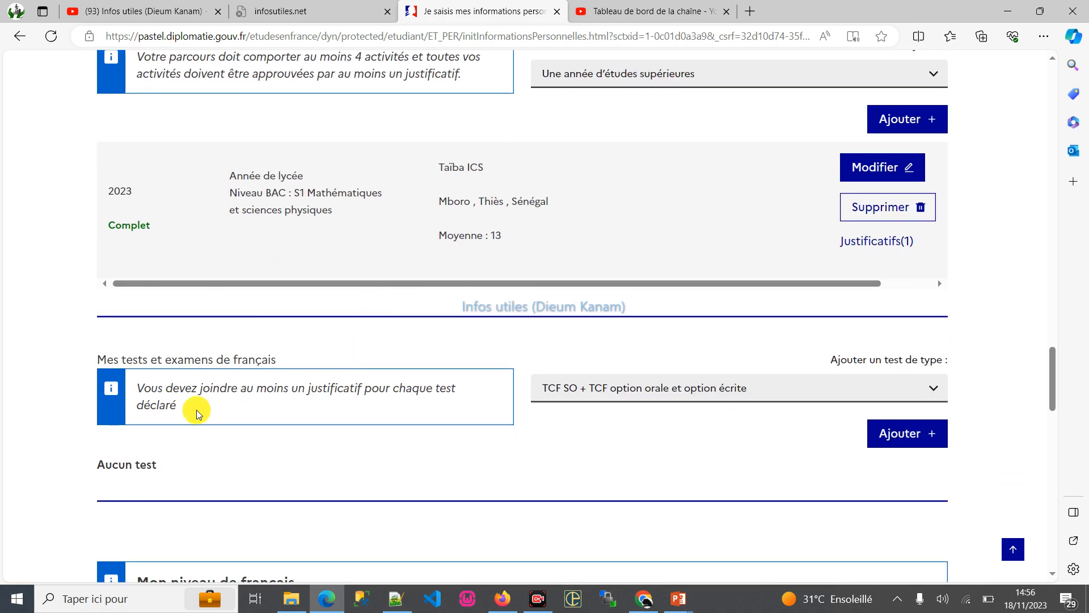
# - Examine the test types available under Mes tests et examens de français without adding a test
pyautogui.click(669, 396)
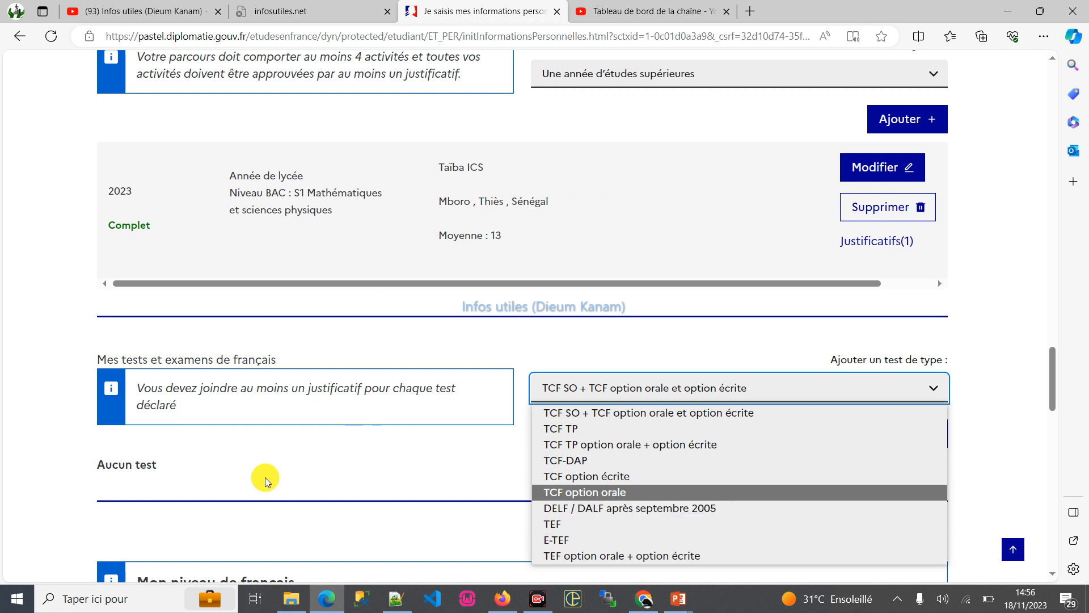
pyautogui.click(264, 481)
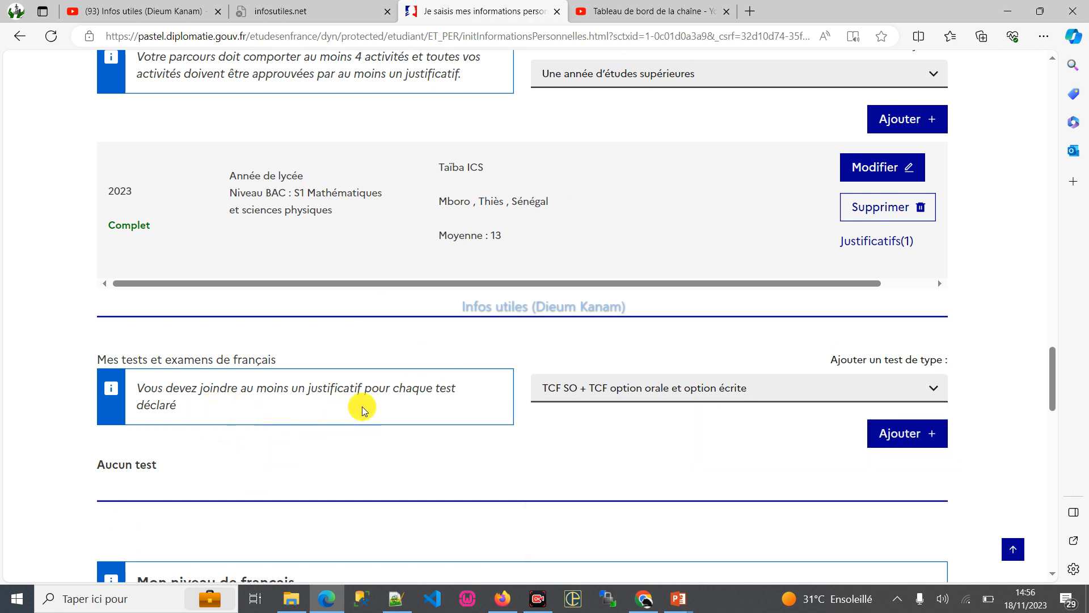
pyautogui.scroll(-2, 365, 410)
pyautogui.click(936, 283)
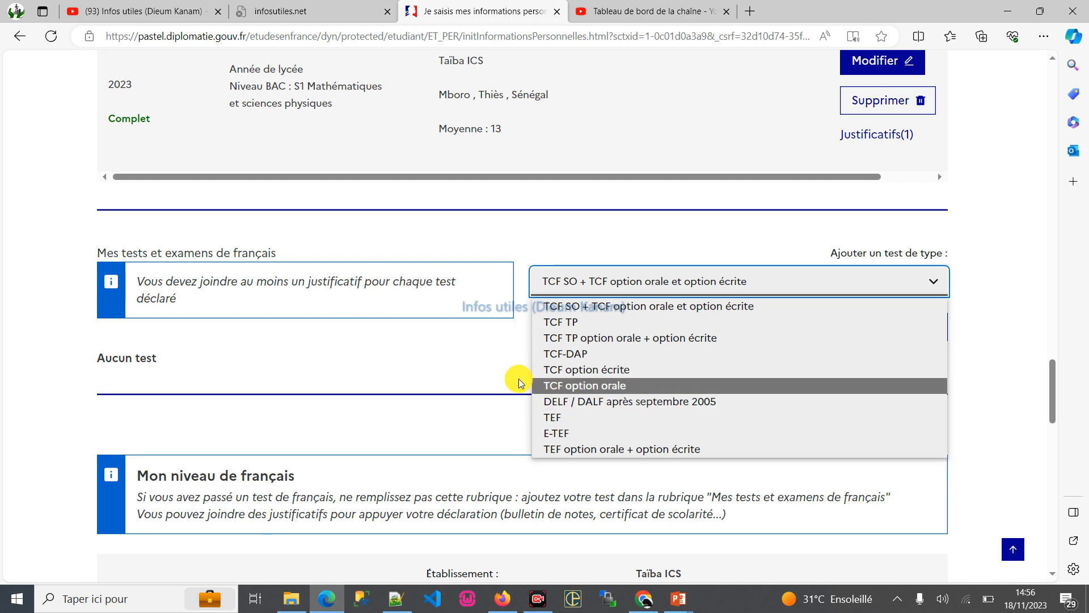
pyautogui.click(142, 358)
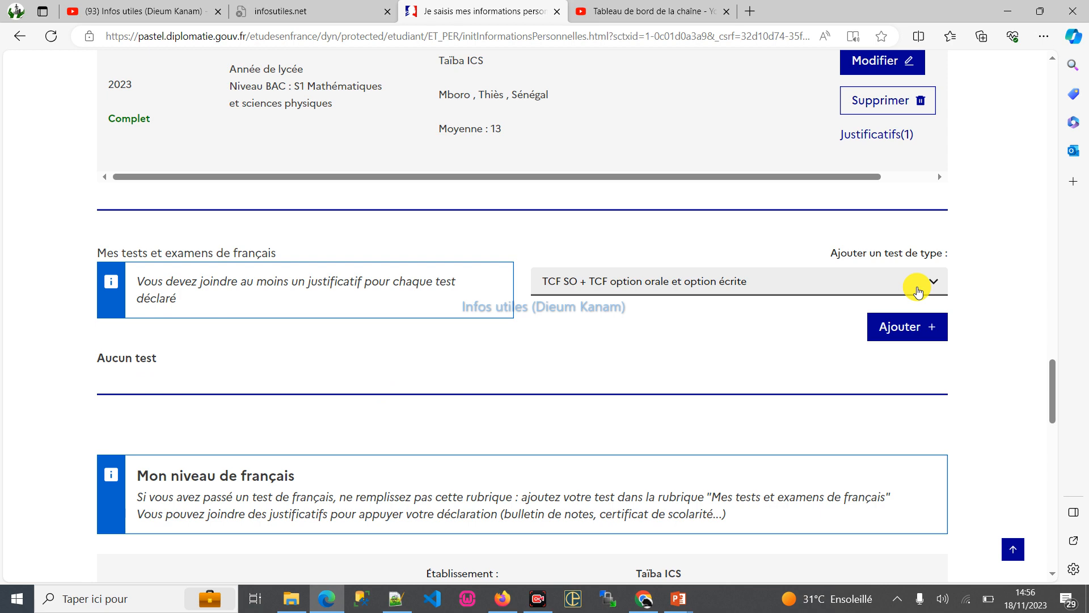
# - Check the French level, stays in France, and English and other languages sections for missing entries
pyautogui.scroll(-4, 607, 366)
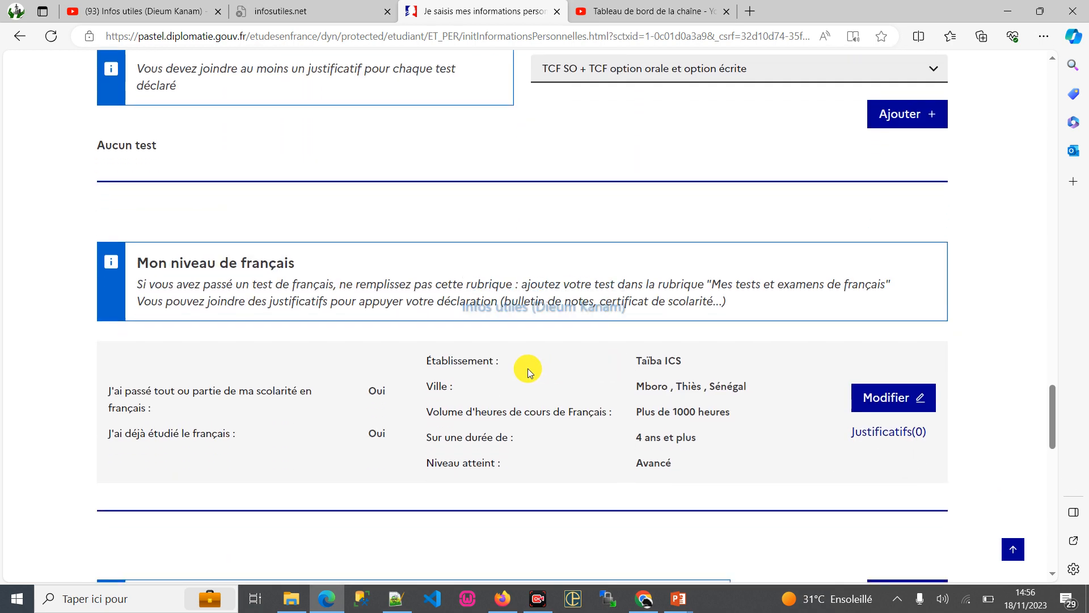
pyautogui.scroll(-4, 465, 349)
pyautogui.scroll(-4, 469, 346)
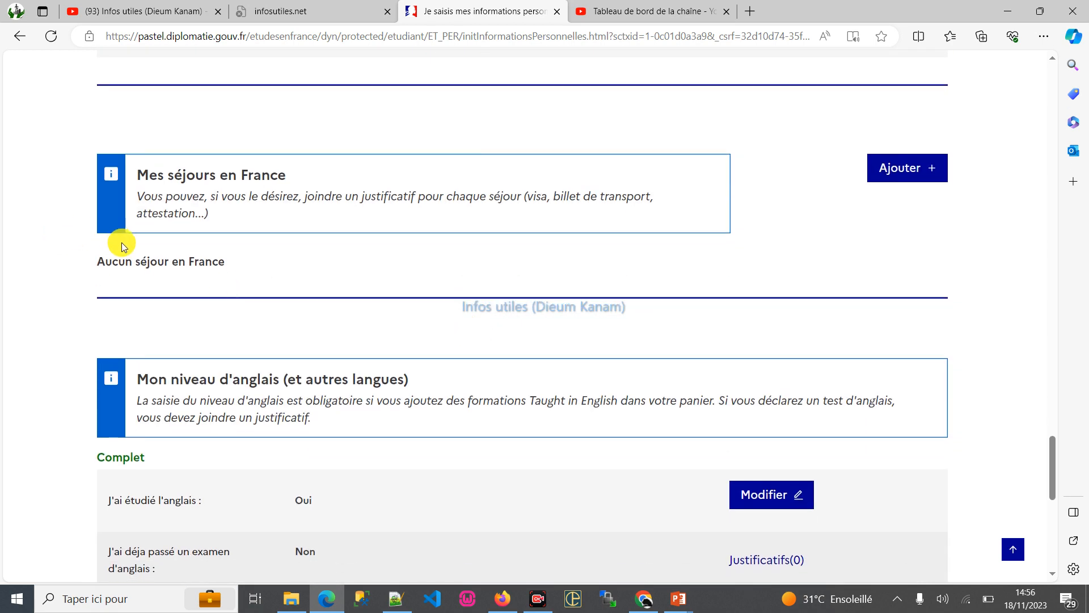
pyautogui.scroll(-5, 517, 236)
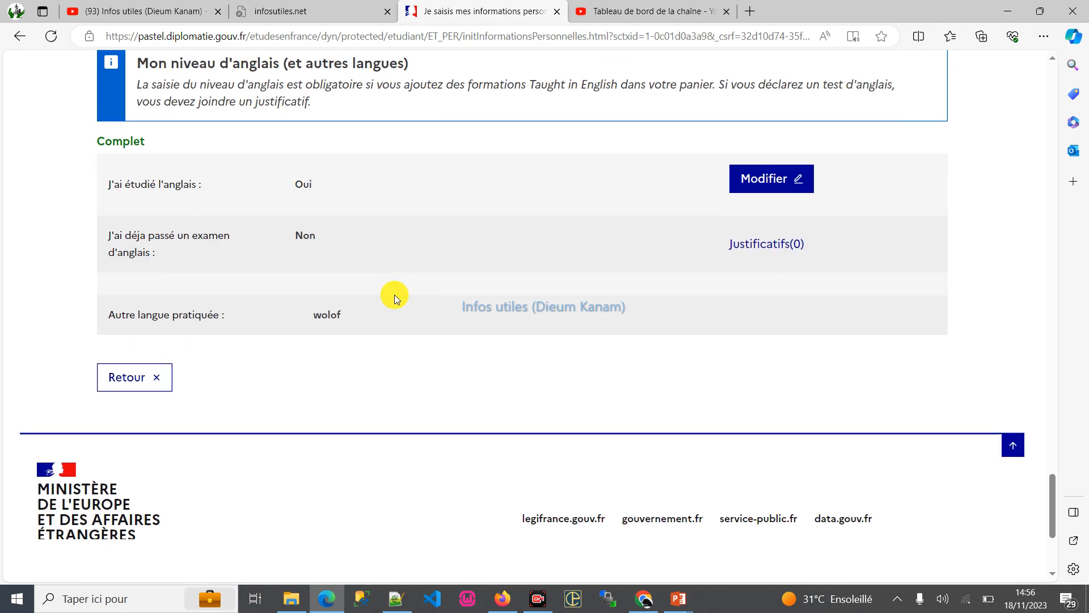
# - Go back over the whole personal information form, from identifiers and identity to the language sections, looking for incomplete items
pyautogui.scroll(15, 482, 295)
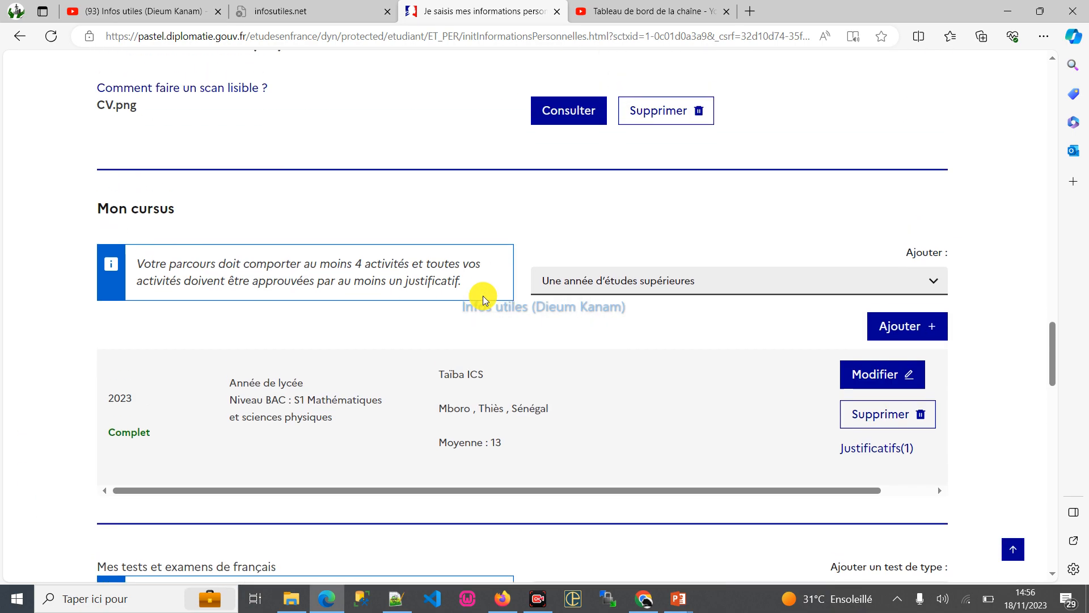
pyautogui.scroll(-5, 482, 295)
pyautogui.scroll(9, 484, 291)
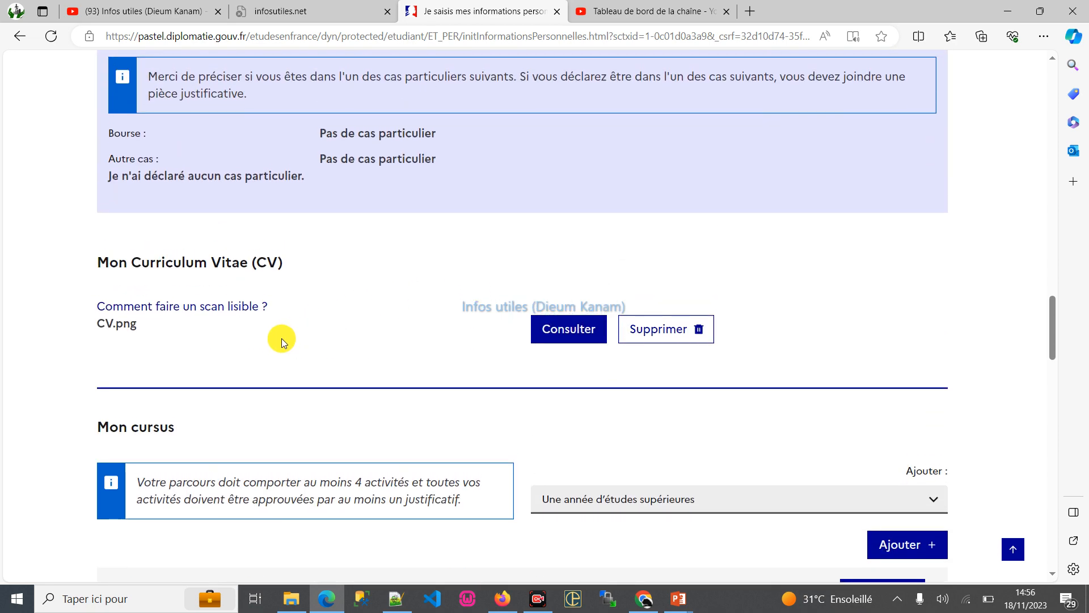
pyautogui.scroll(3, 419, 308)
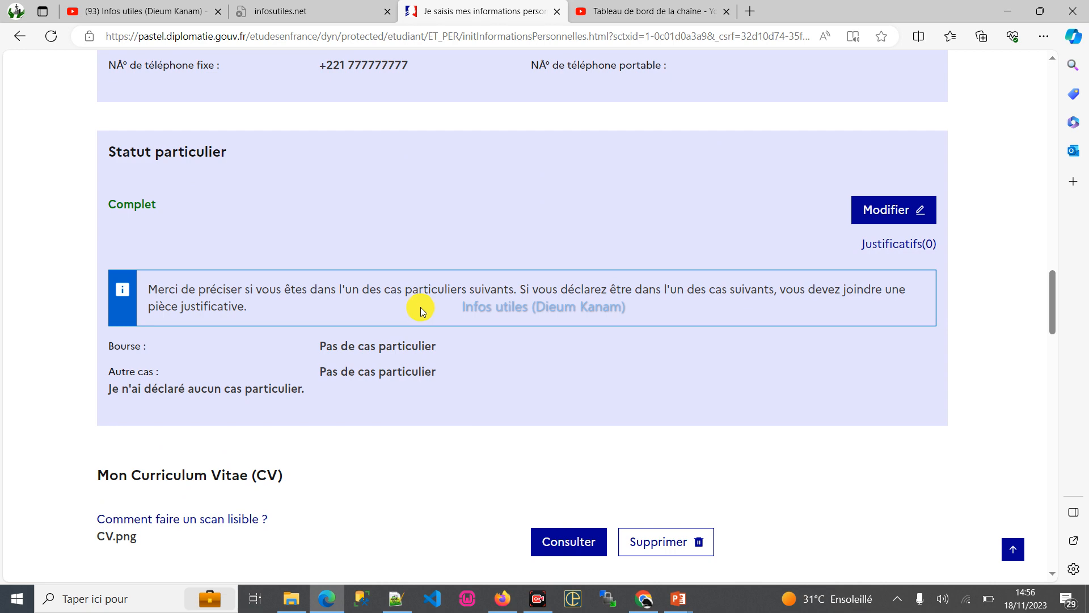
pyautogui.scroll(10, 420, 307)
pyautogui.scroll(10, 421, 305)
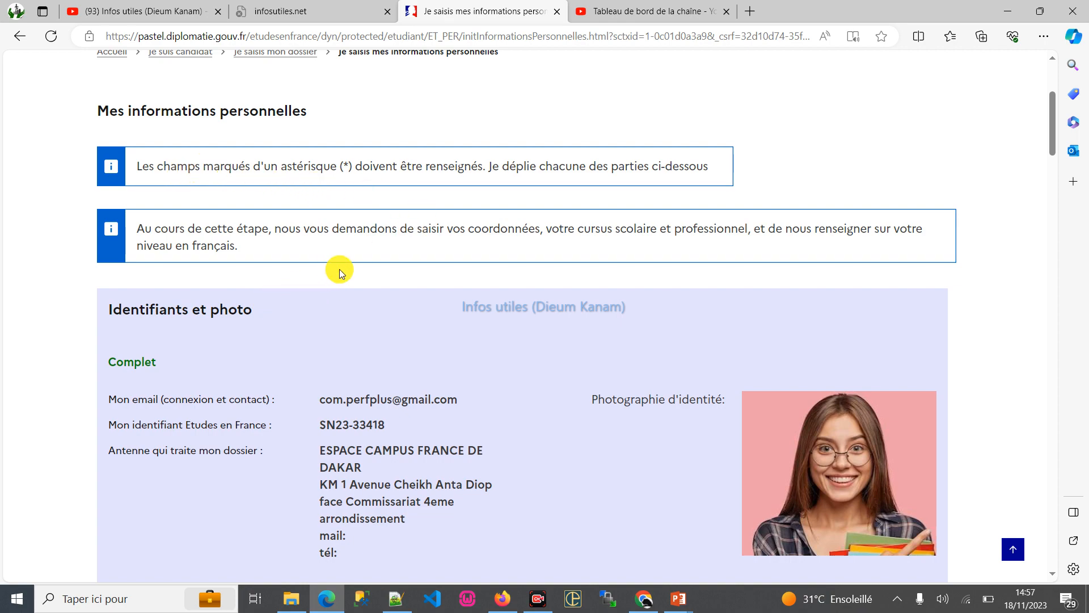
pyautogui.scroll(-15, 697, 253)
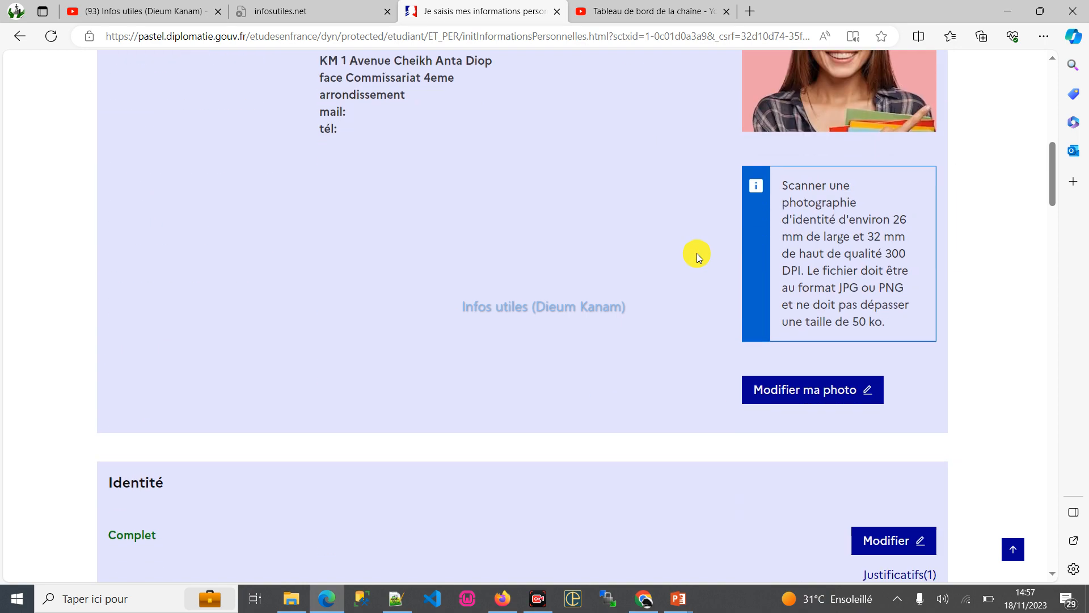
pyautogui.scroll(7, 696, 275)
pyautogui.scroll(-15, 696, 275)
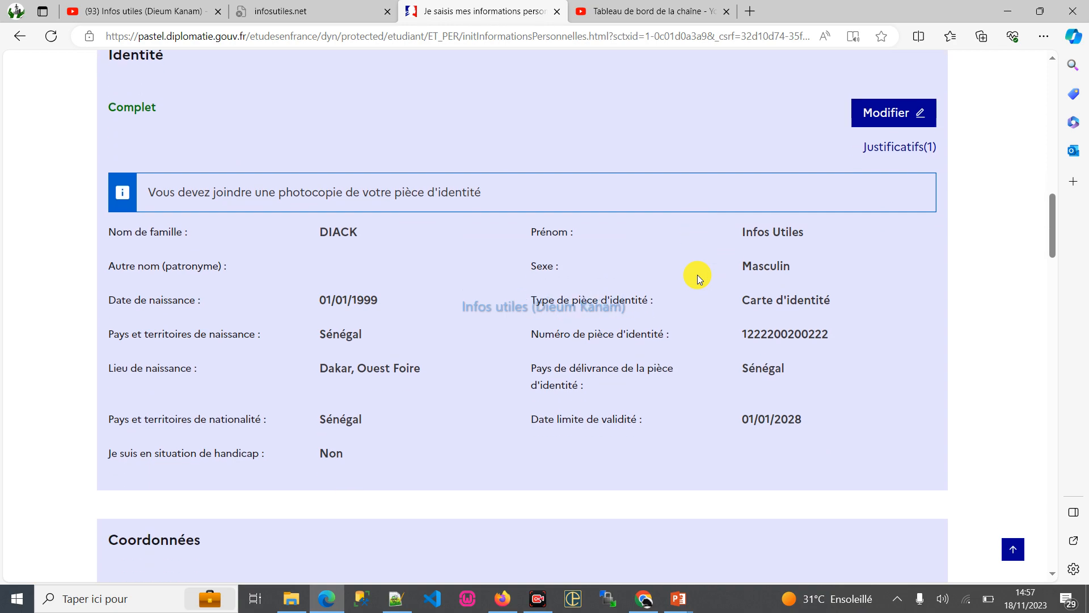
pyautogui.scroll(-10, 686, 296)
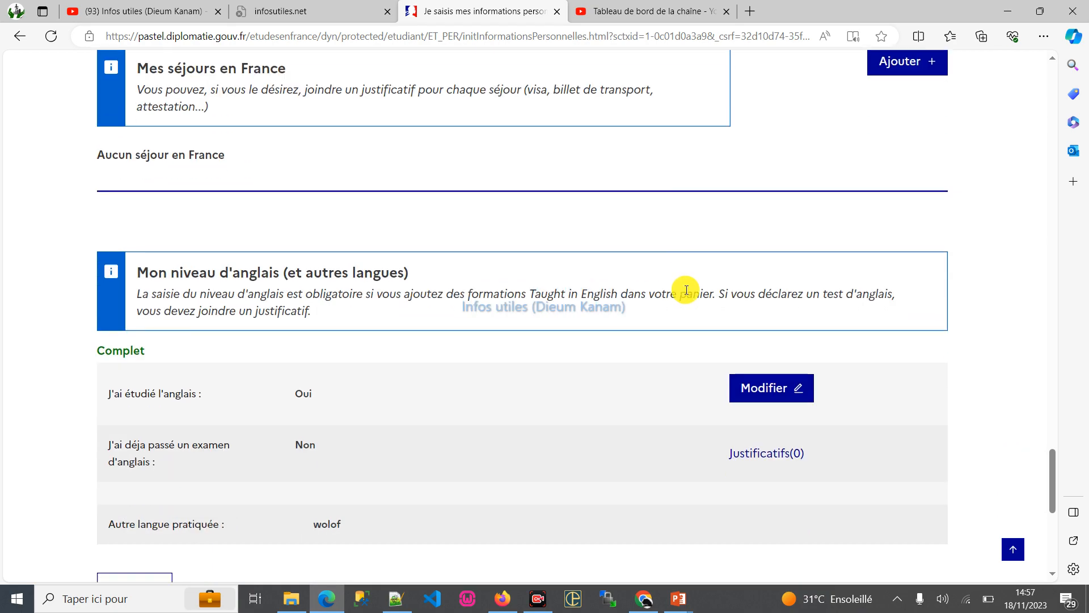
pyautogui.scroll(9, 685, 291)
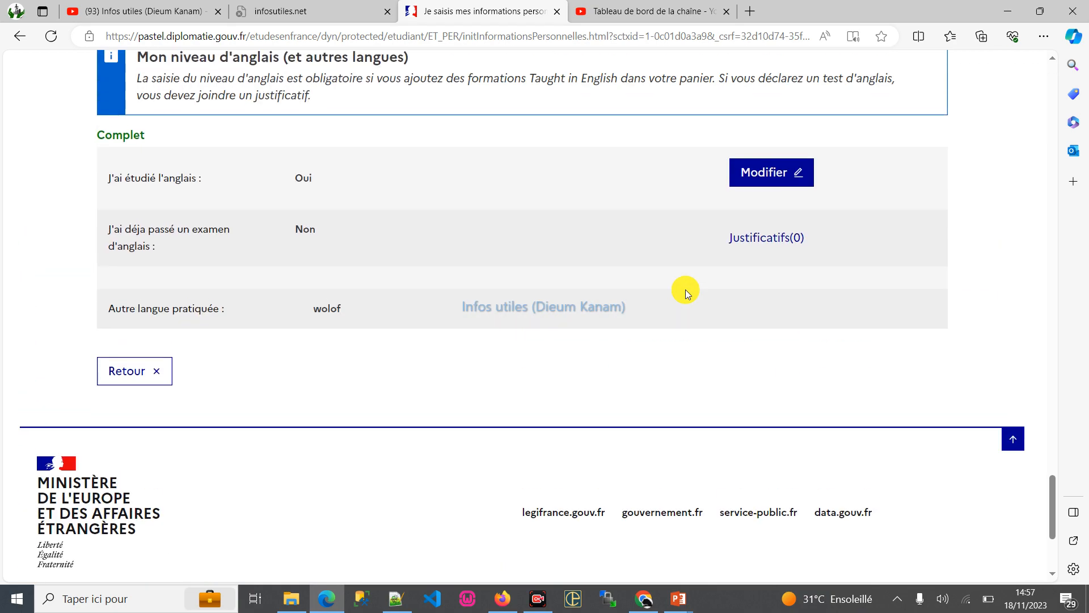
# - Attach the "certificat scolarite" image as a supporting document for Mon niveau de français and close the documents window
pyautogui.scroll(4, 521, 328)
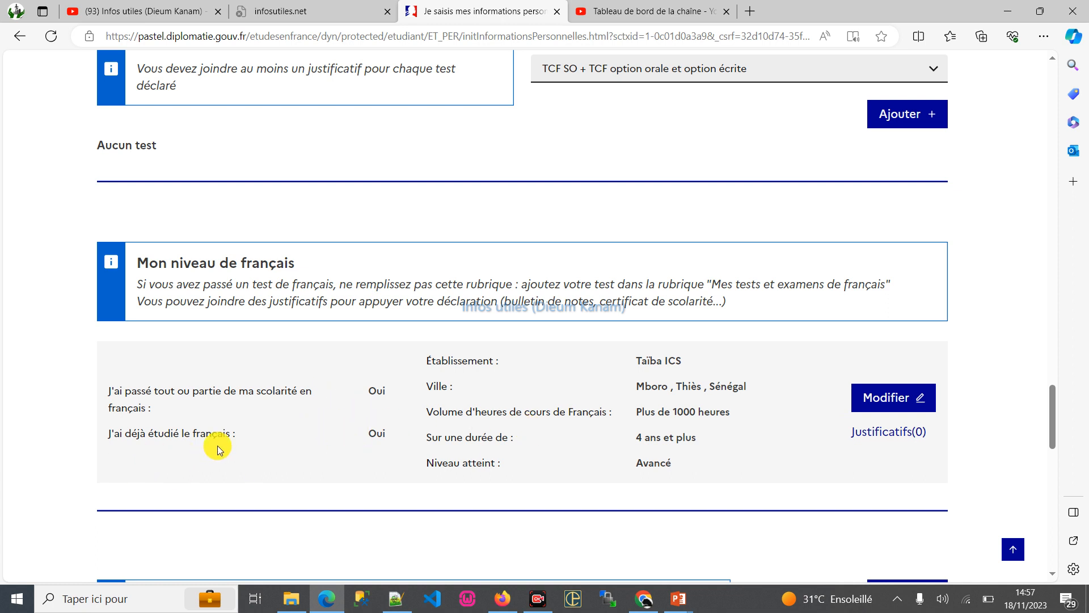
pyautogui.click(889, 434)
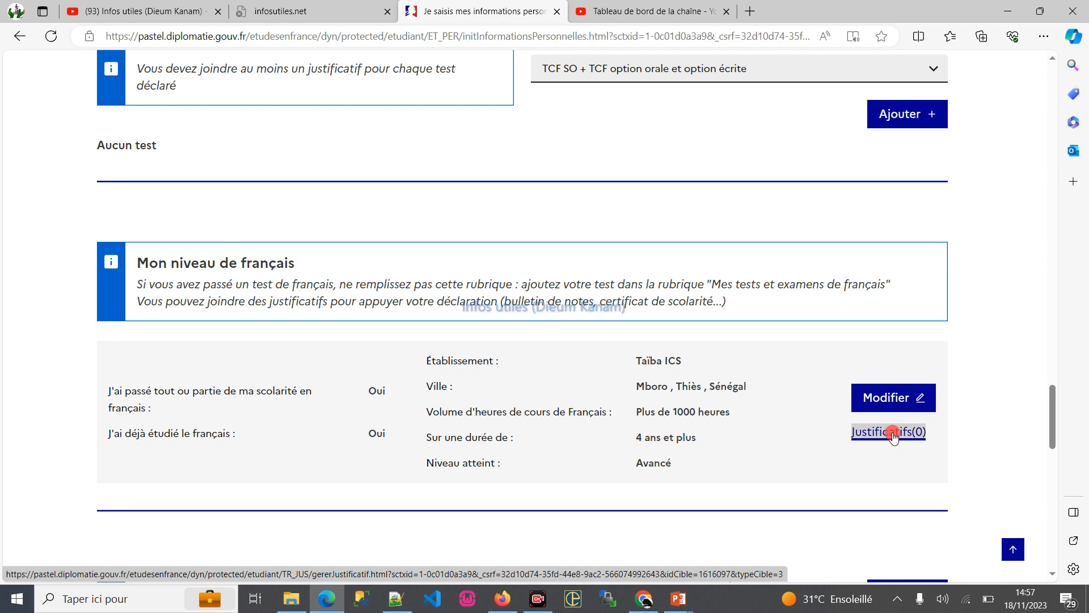
pyautogui.click(580, 420)
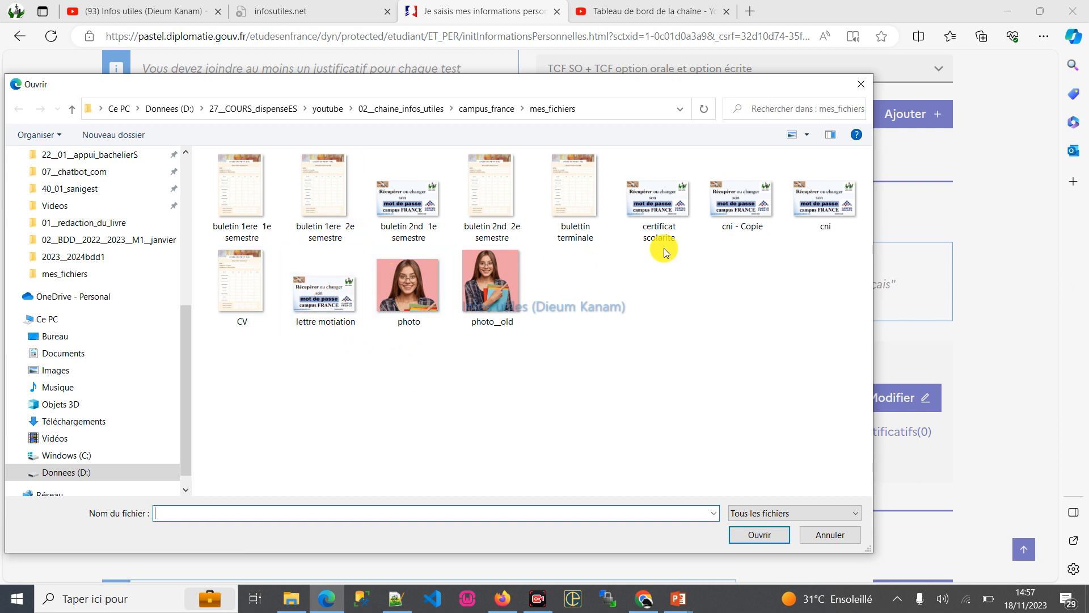
pyautogui.doubleClick(661, 201)
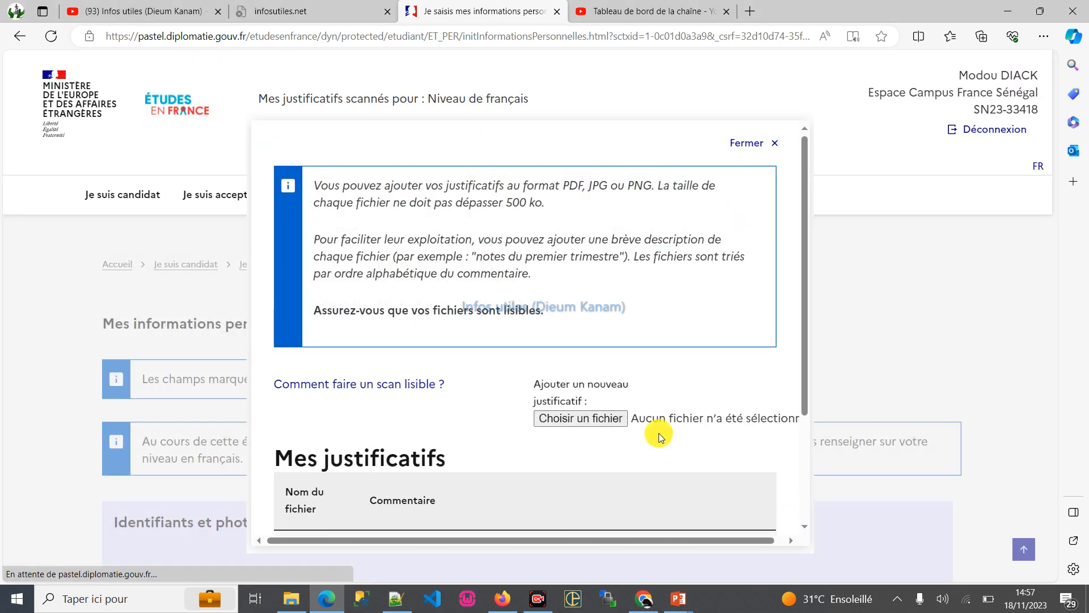
pyautogui.scroll(-3, 447, 438)
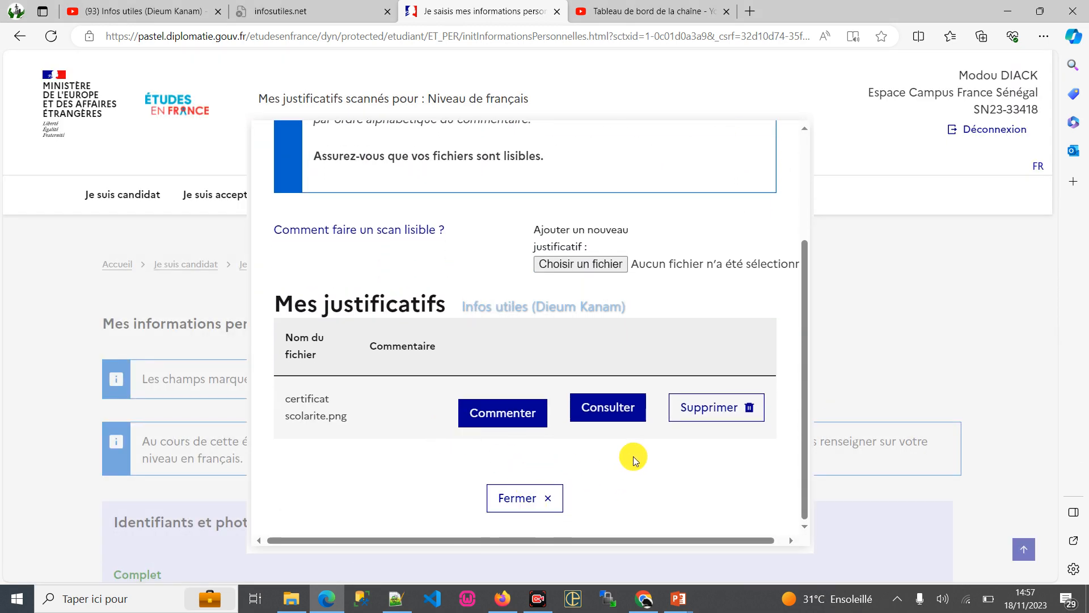
pyautogui.scroll(3, 632, 312)
pyautogui.scroll(-3, 603, 377)
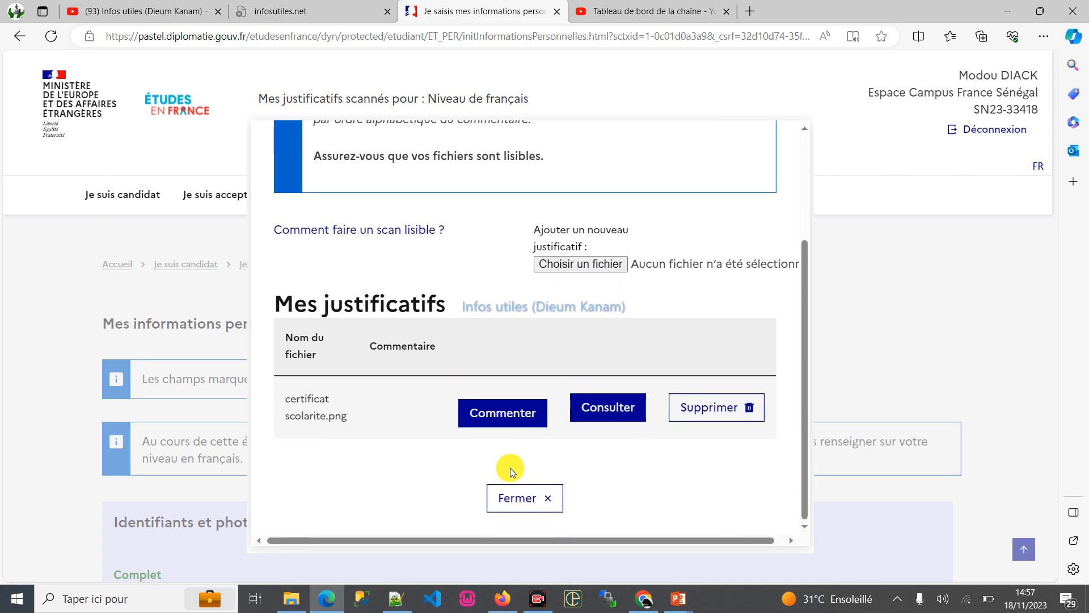
pyautogui.click(524, 498)
# - Look through the personal information form again and check the status of each dossier stage on the Je suis candidat page
pyautogui.scroll(-15, 649, 409)
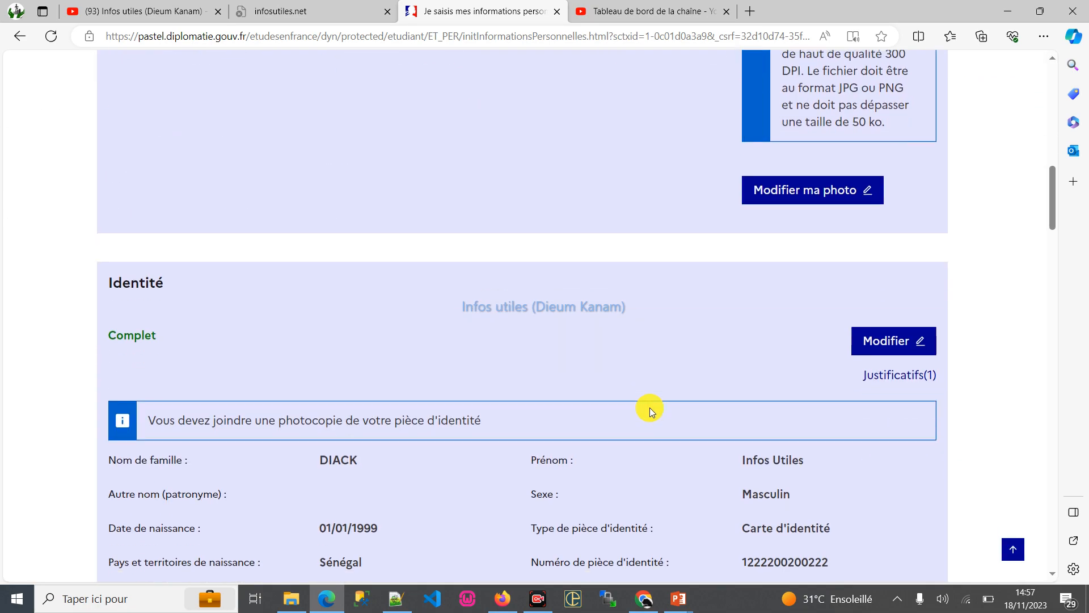
pyautogui.scroll(-10, 650, 406)
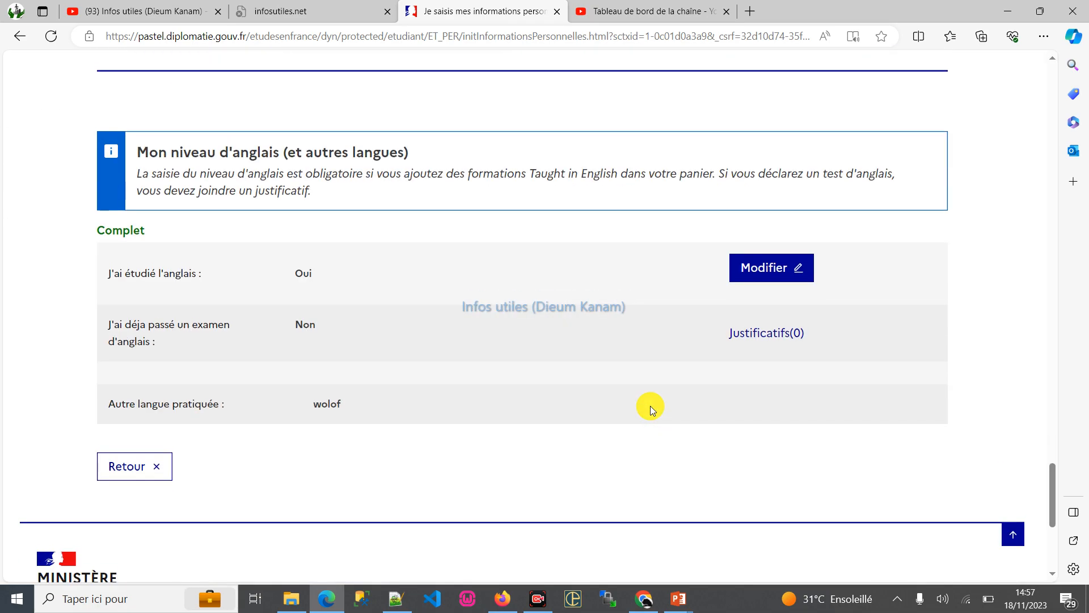
pyautogui.scroll(20, 650, 406)
pyautogui.scroll(5, 648, 406)
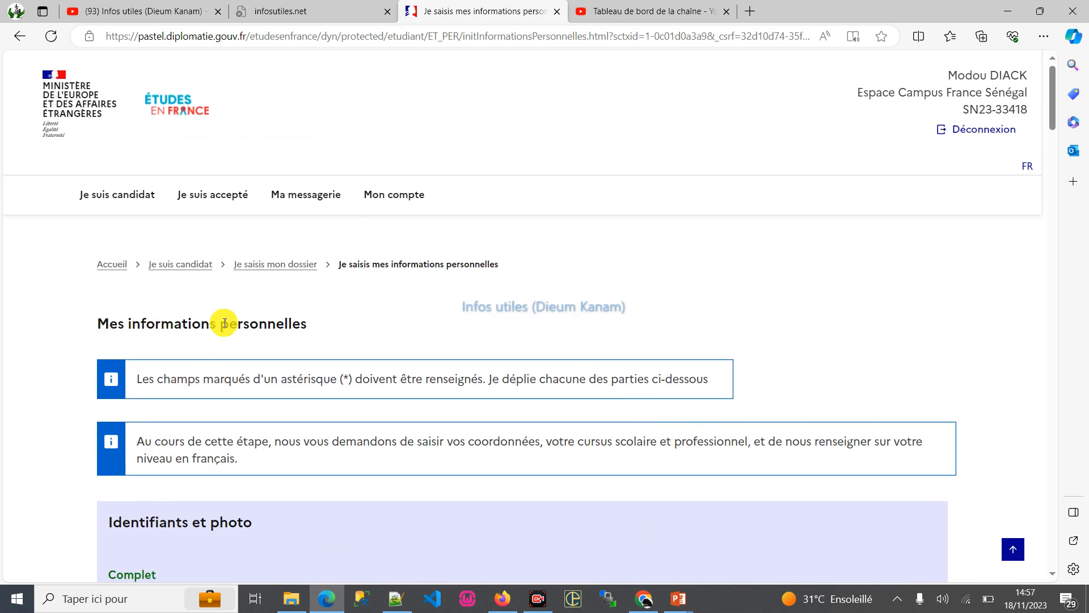
pyautogui.click(174, 269)
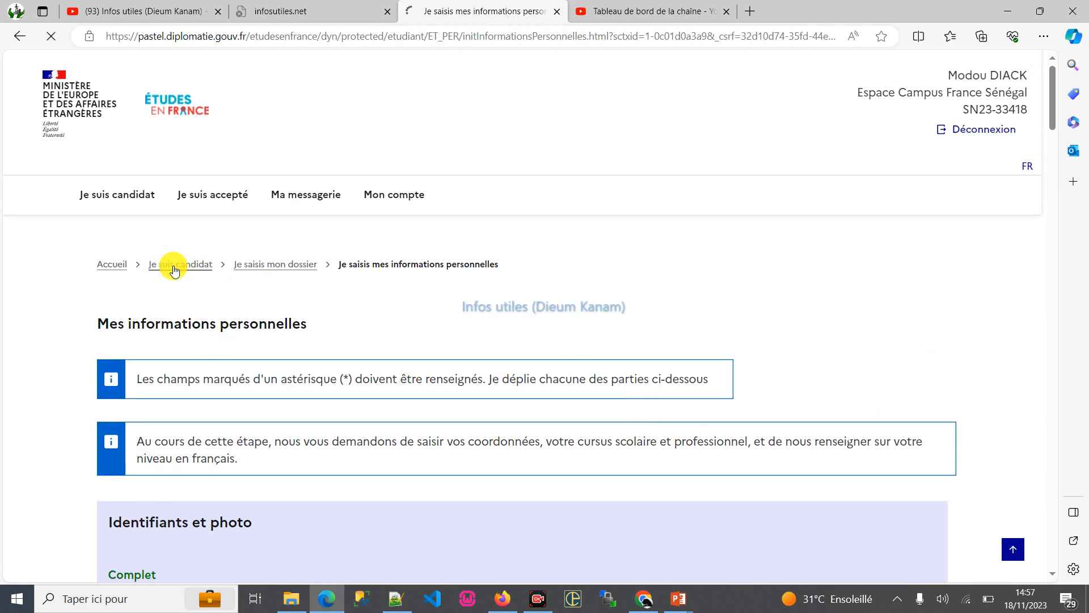
pyautogui.click(510, 369)
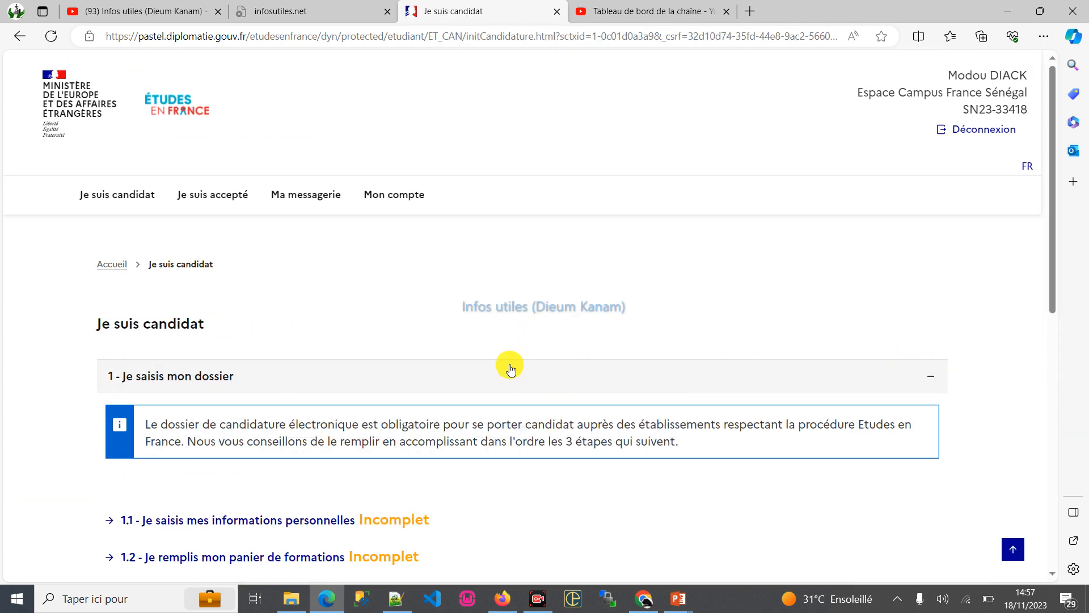
pyautogui.scroll(-4, 500, 363)
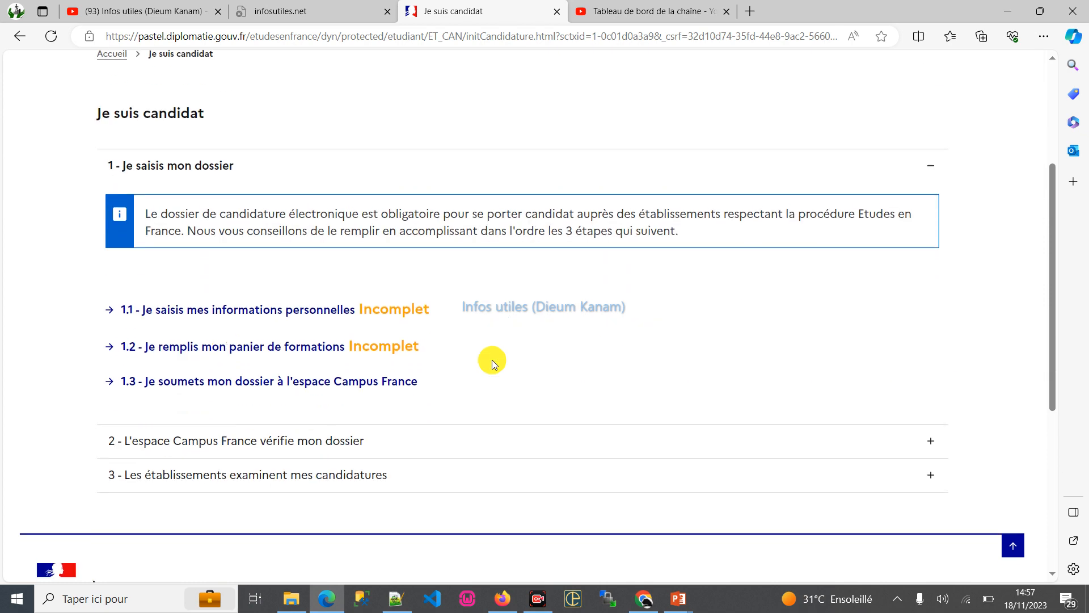
# - Reopen Je saisis mes informations personnelles and review the sections down to the Mon cursus activity requirements
pyautogui.click(219, 311)
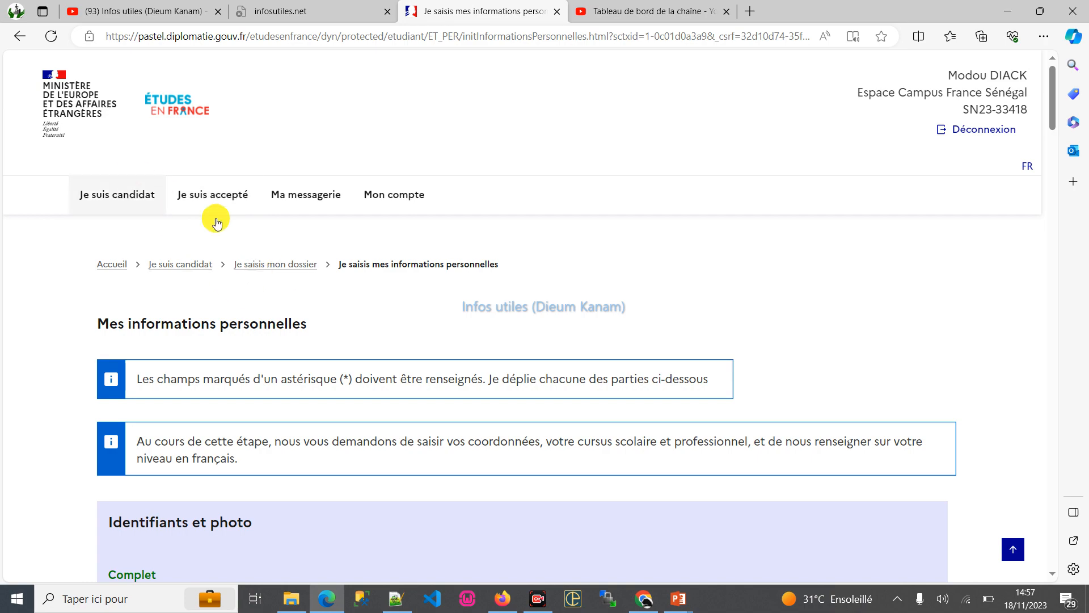
pyautogui.scroll(-6, 324, 355)
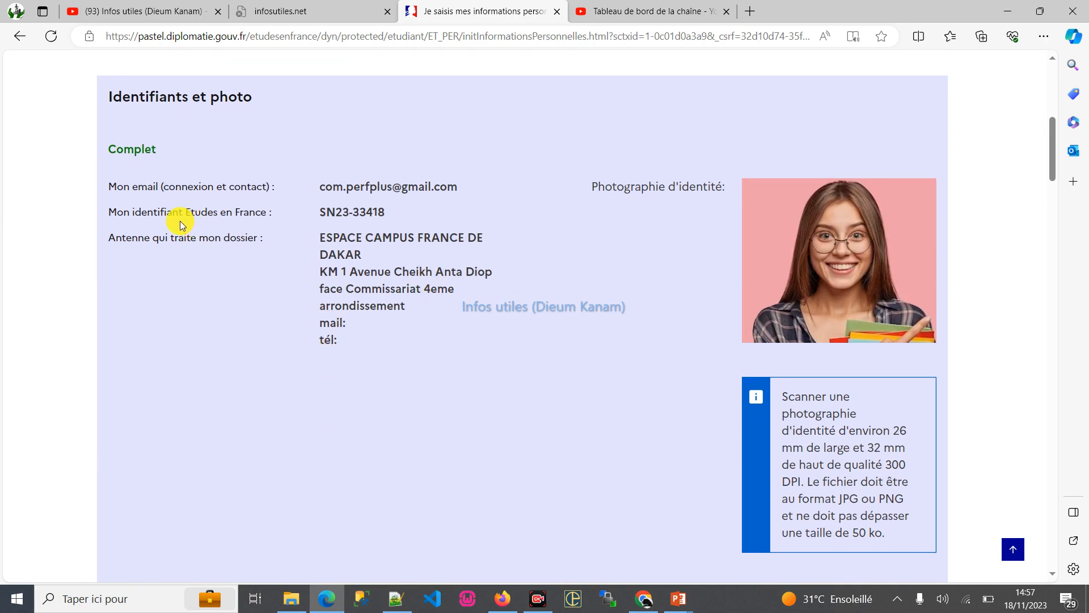
pyautogui.scroll(5, 269, 244)
pyautogui.scroll(-16, 268, 249)
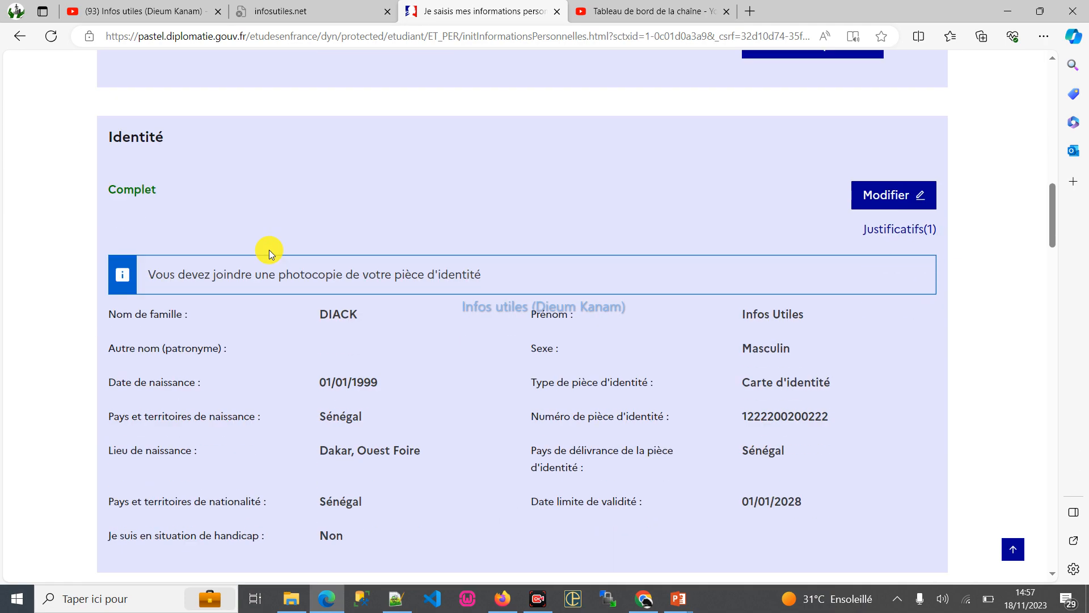
pyautogui.scroll(-10, 269, 251)
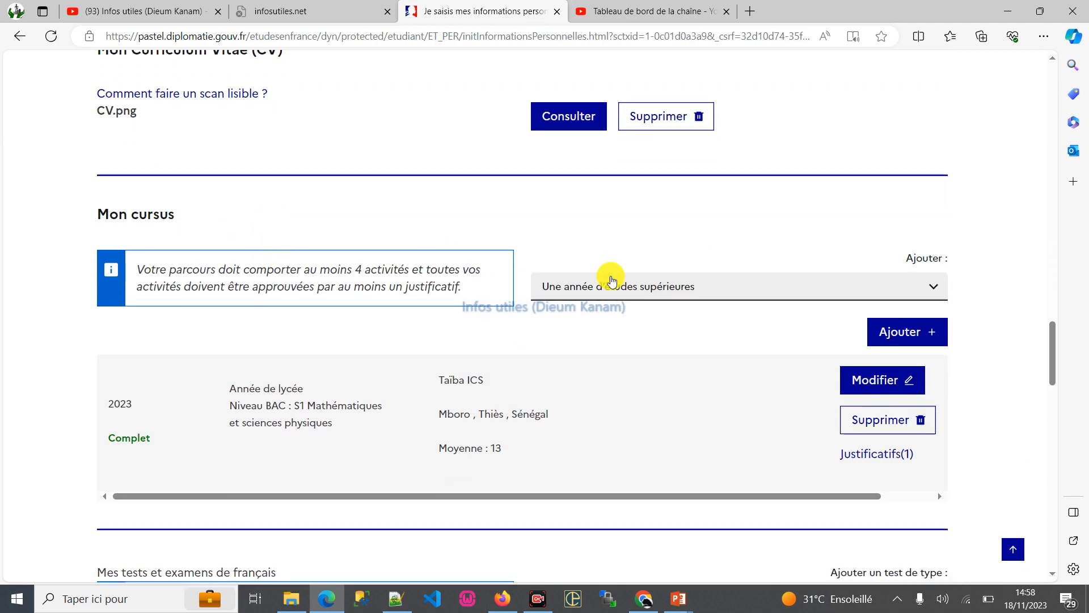
pyautogui.scroll(-2, 608, 312)
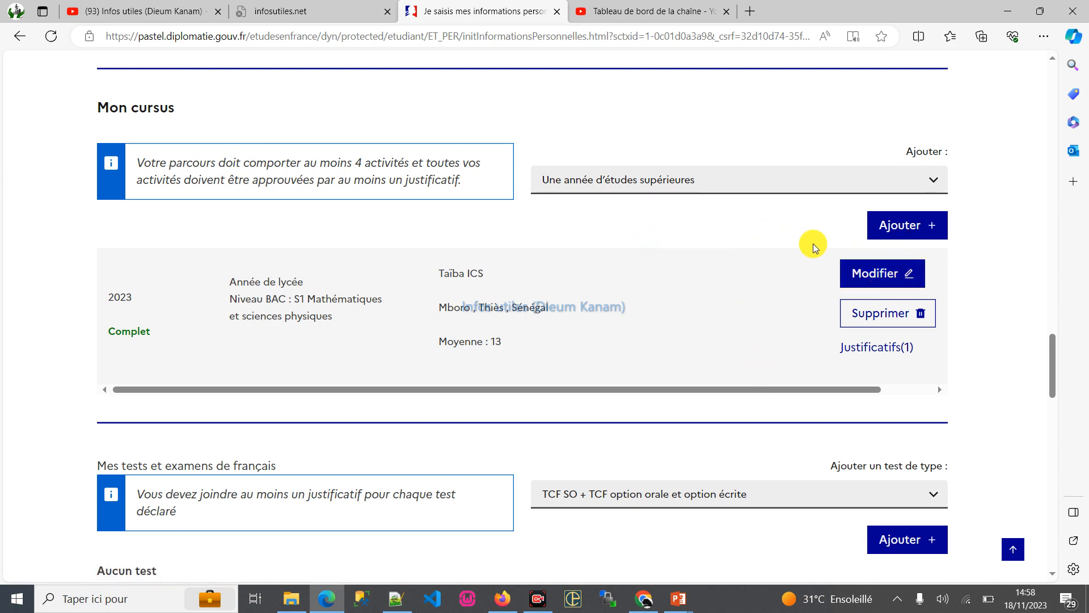
pyautogui.click(877, 225)
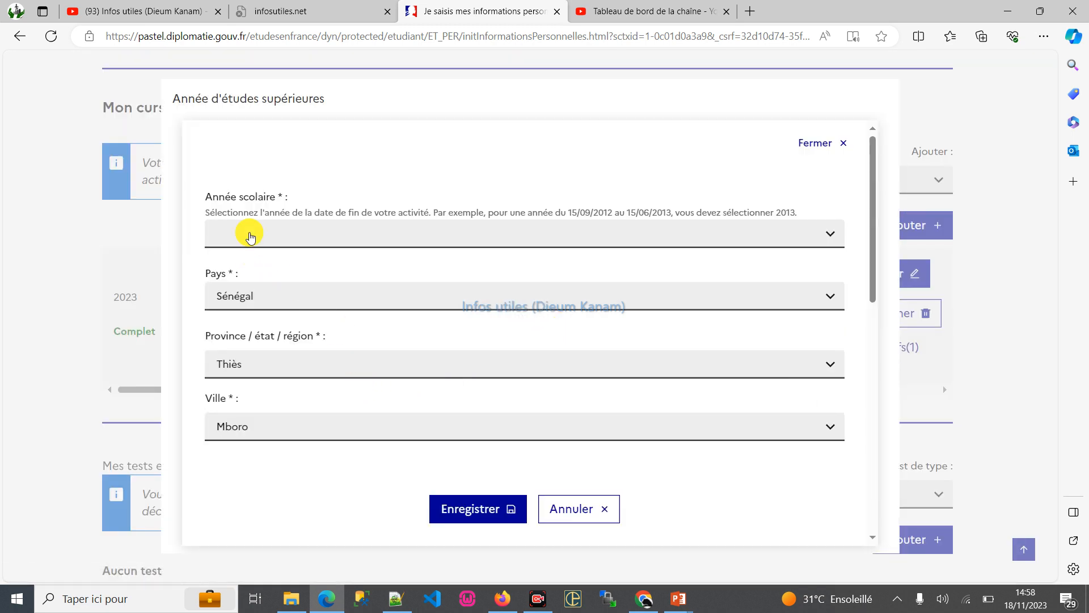
pyautogui.click(251, 237)
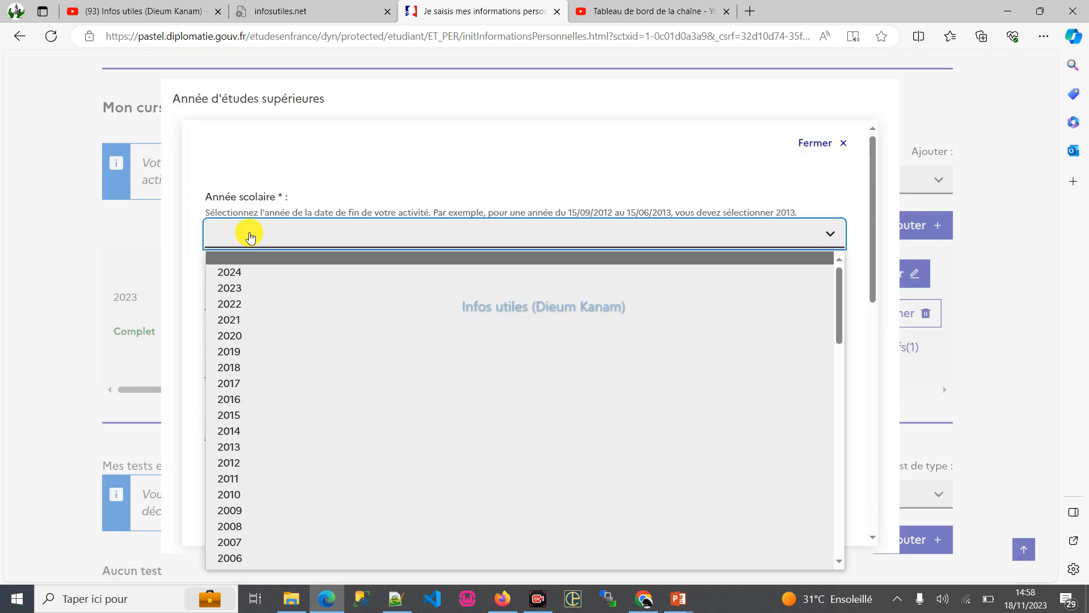
pyautogui.click(262, 306)
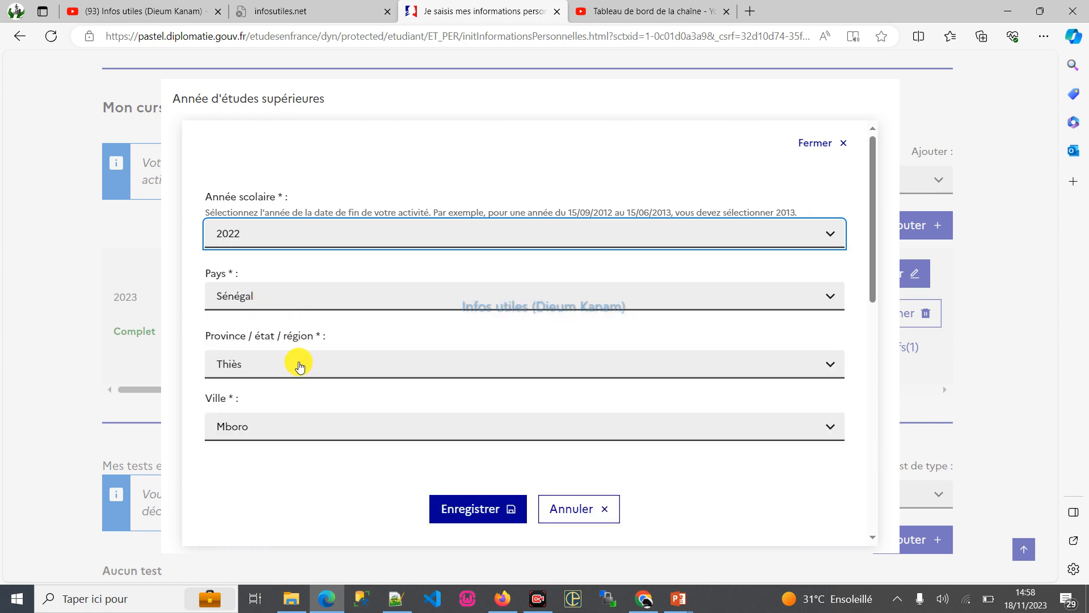
pyautogui.scroll(-4, 299, 426)
pyautogui.click(288, 315)
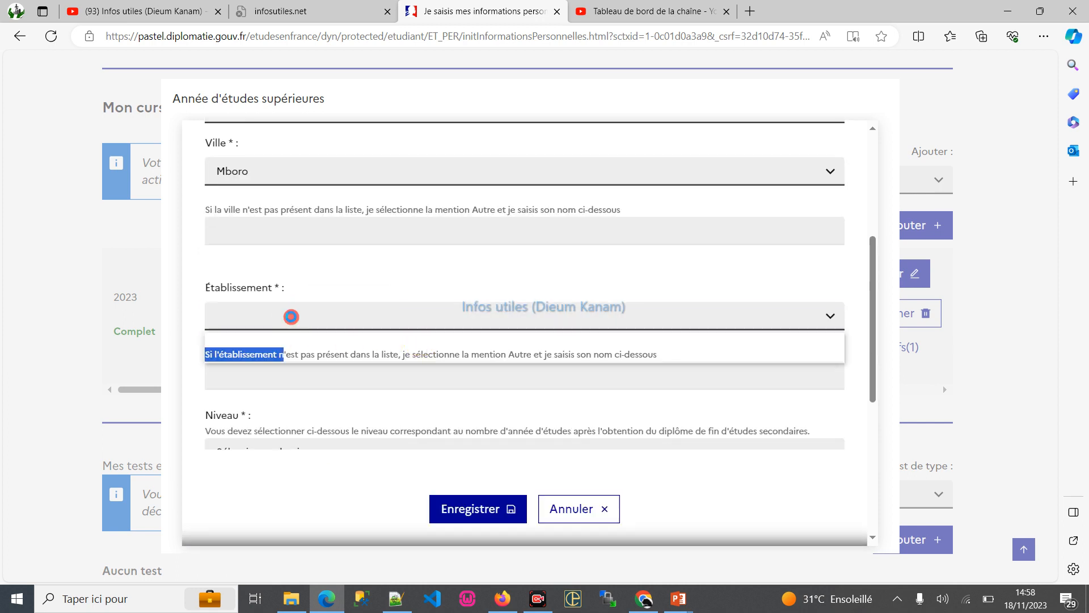
pyautogui.click(290, 180)
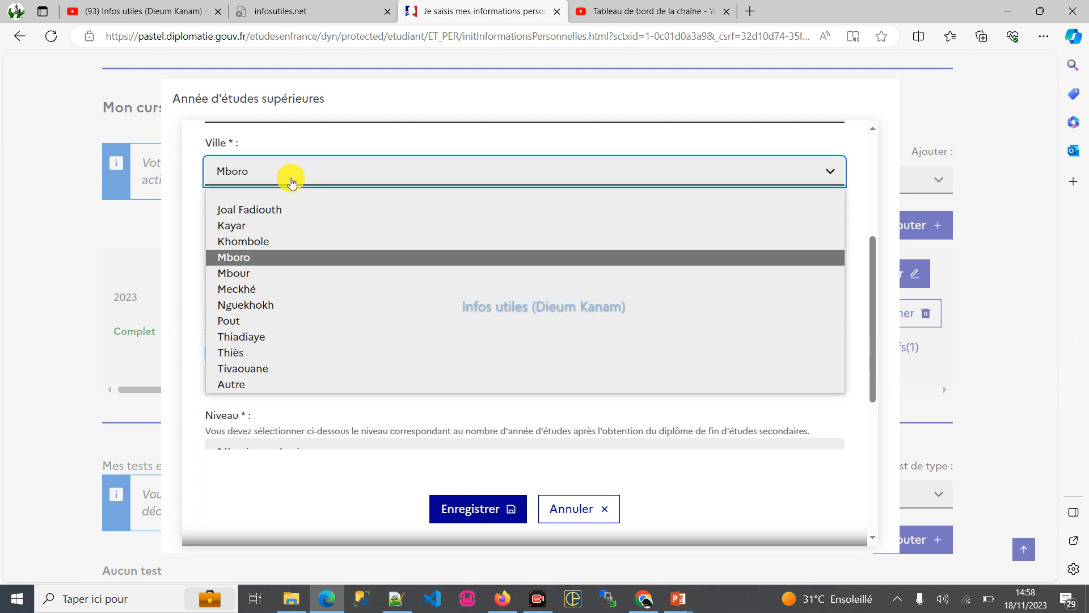
pyautogui.click(264, 254)
pyautogui.click(264, 307)
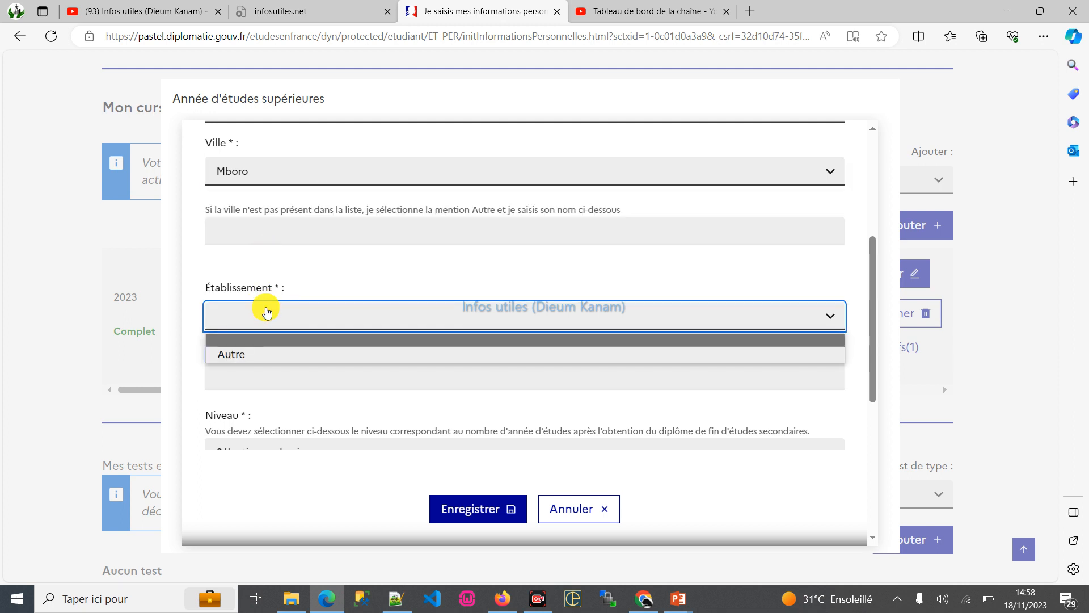
pyautogui.click(246, 355)
pyautogui.scroll(-3, 305, 246)
pyautogui.click(286, 203)
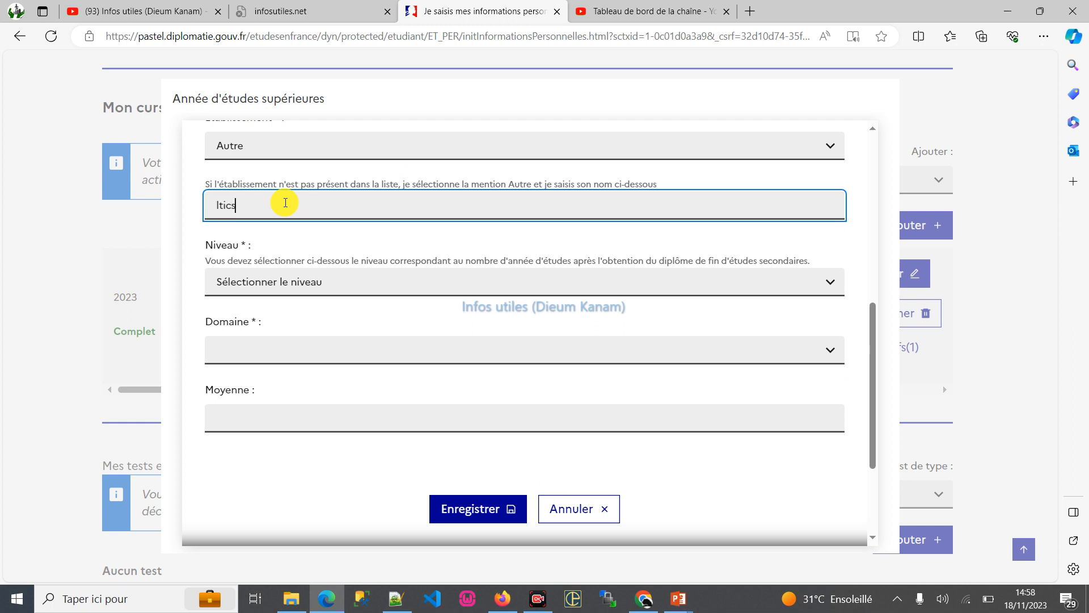
pyautogui.click(293, 288)
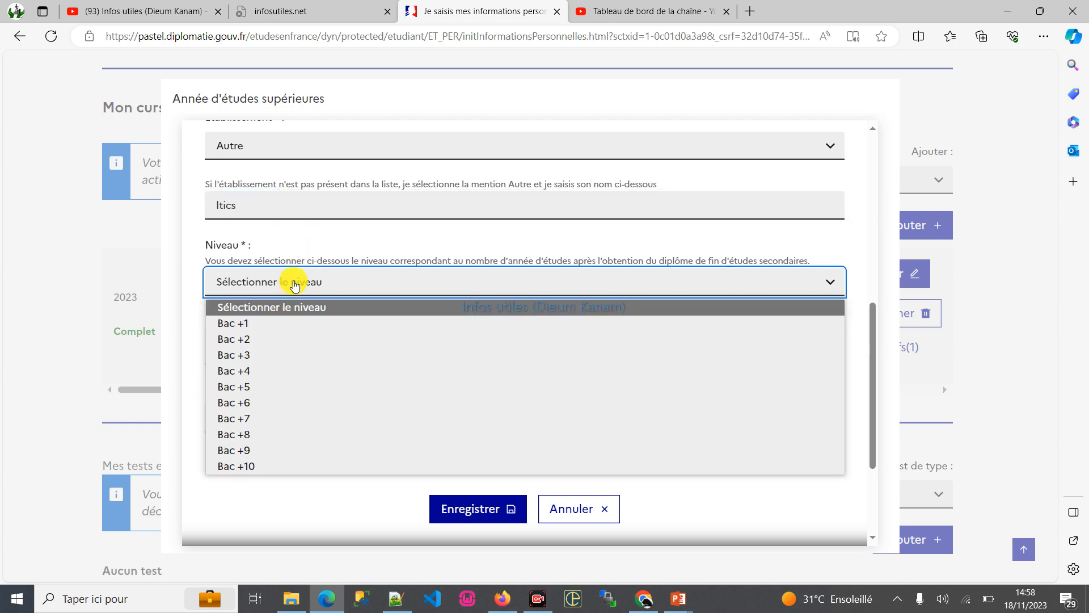
pyautogui.click(261, 321)
pyautogui.click(304, 348)
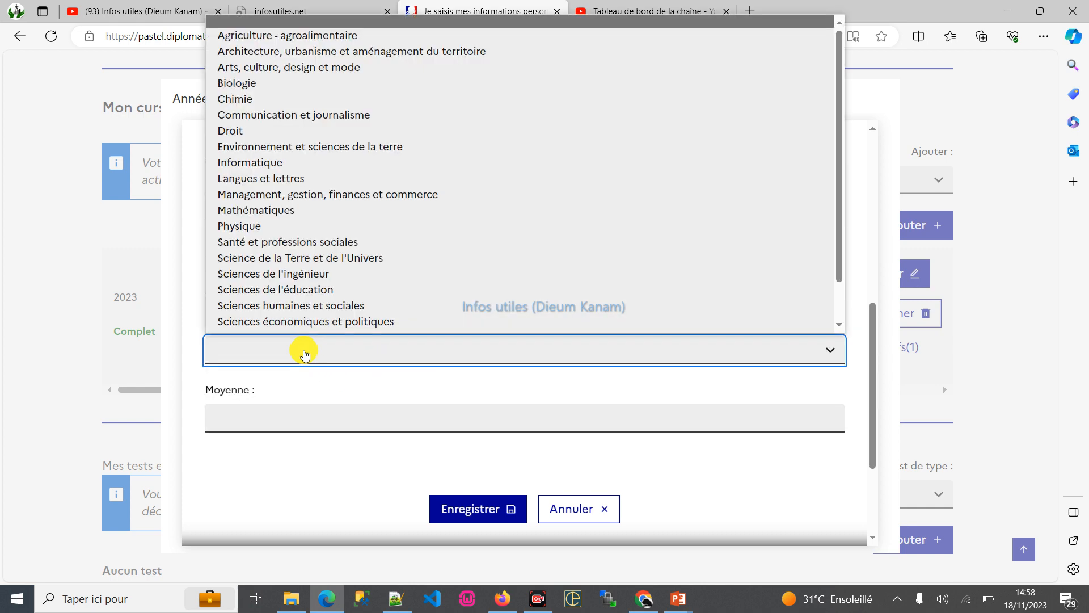
pyautogui.scroll(-3, 377, 365)
pyautogui.scroll(8, 381, 367)
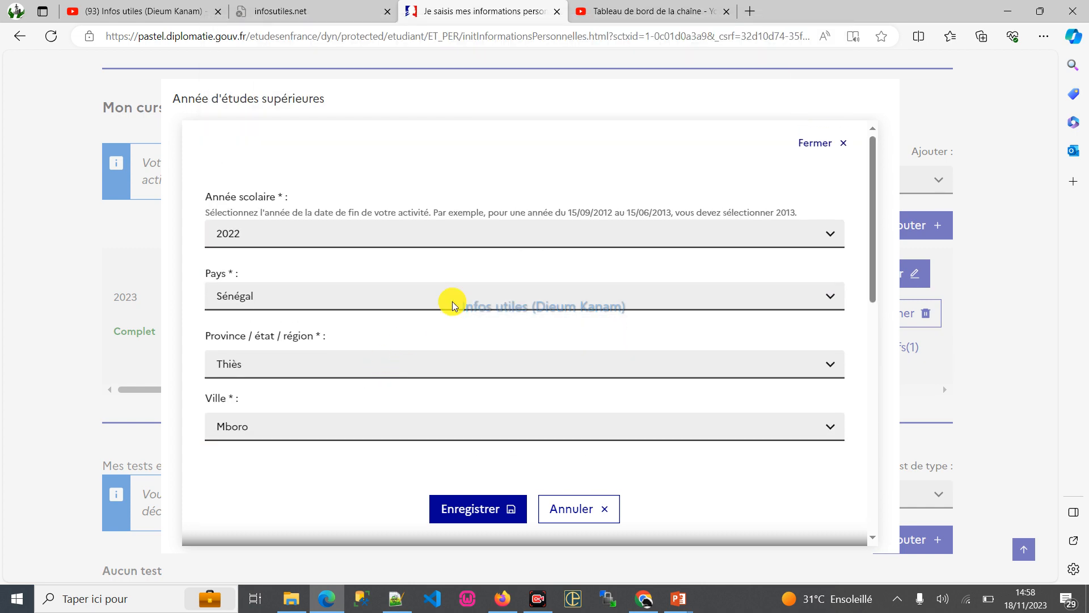
pyautogui.click(571, 512)
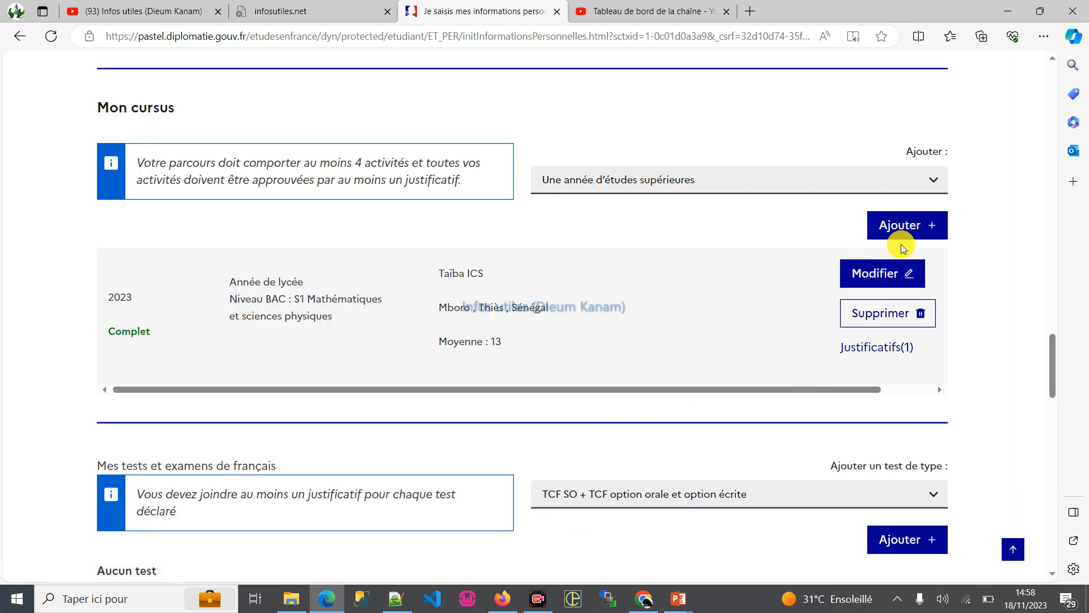
# - Start a new Année de lycée activity in Mon cursus for school year 2022, keeping Mboro as the city
pyautogui.click(655, 182)
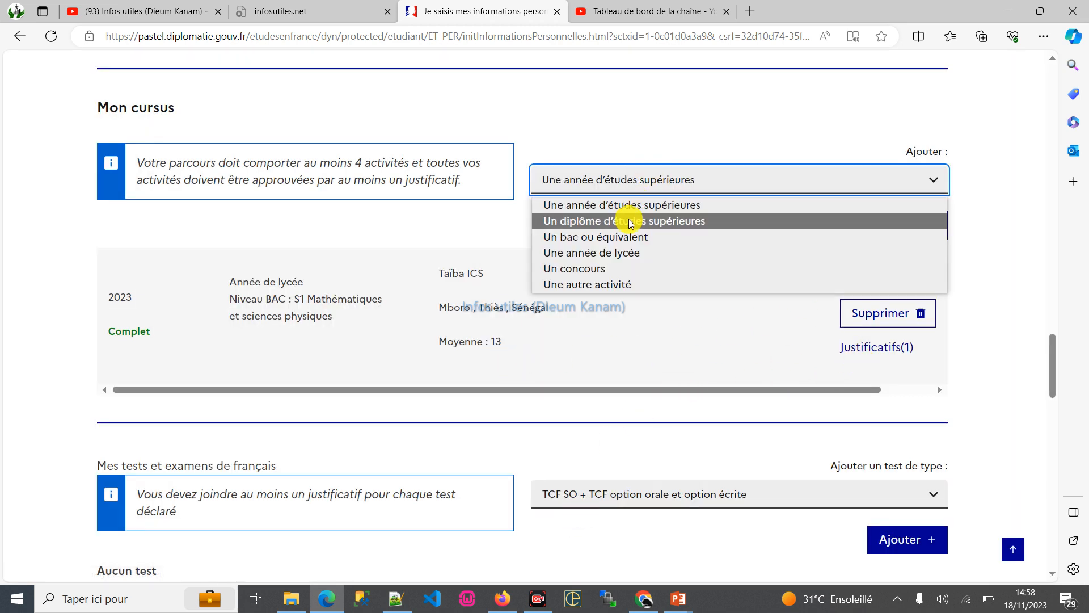
pyautogui.click(625, 260)
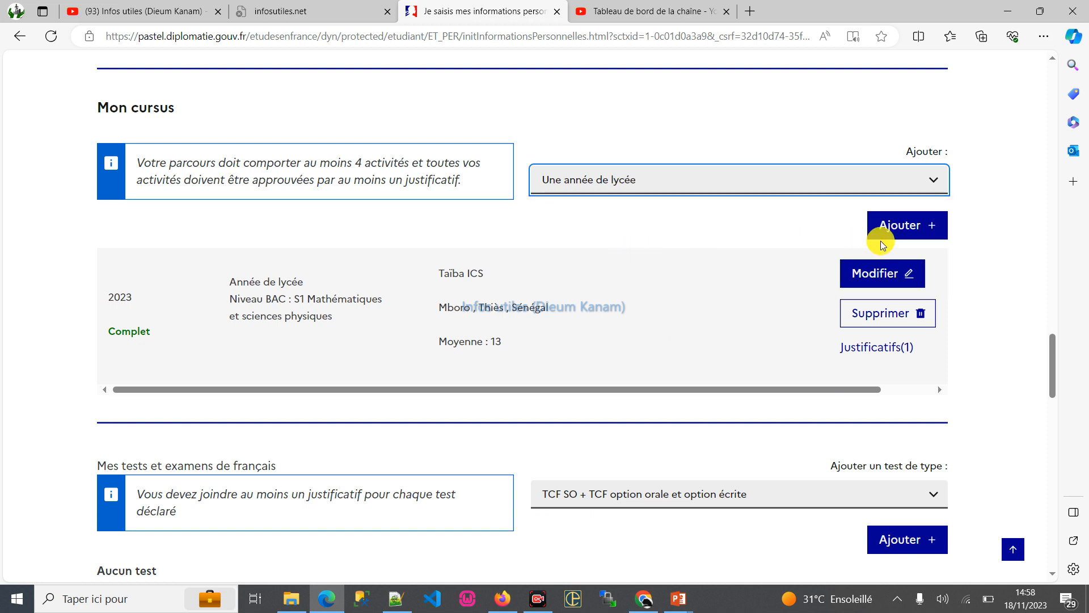
pyautogui.click(896, 226)
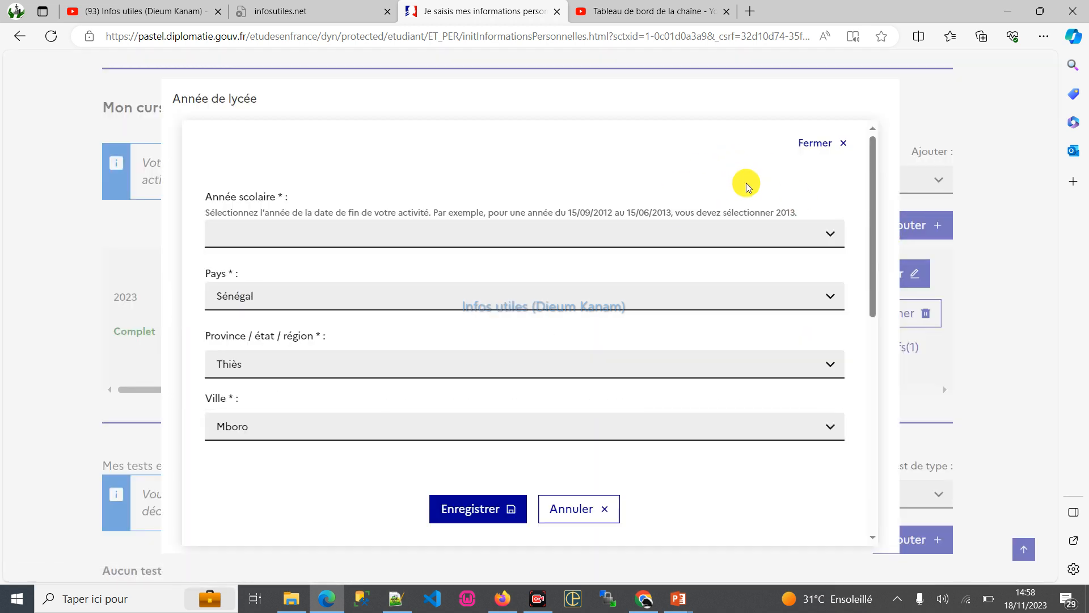
pyautogui.click(422, 234)
pyautogui.click(285, 305)
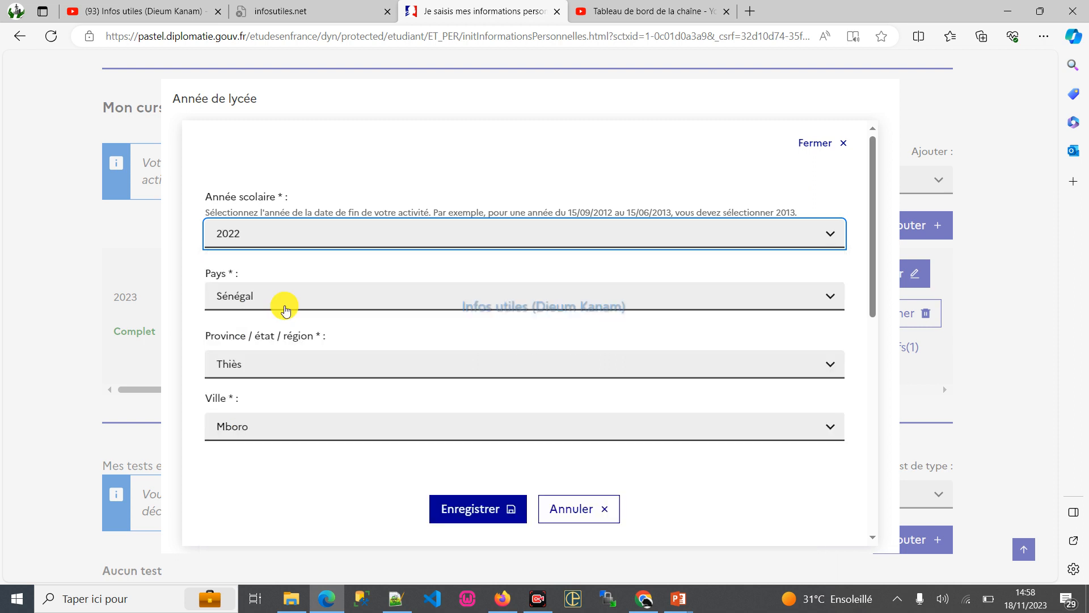
pyautogui.scroll(-3, 358, 384)
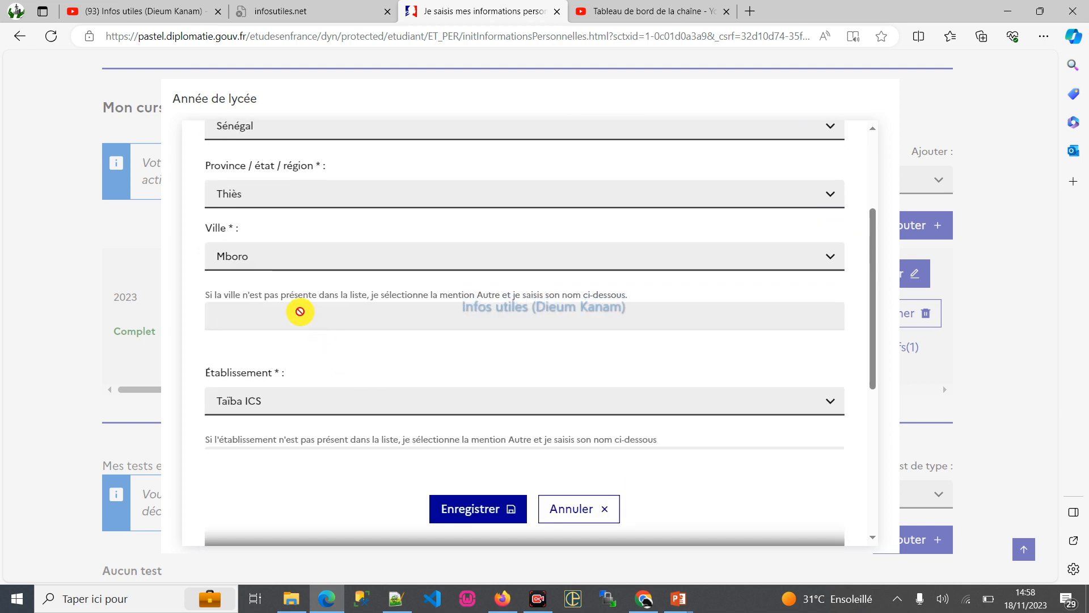
pyautogui.click(303, 250)
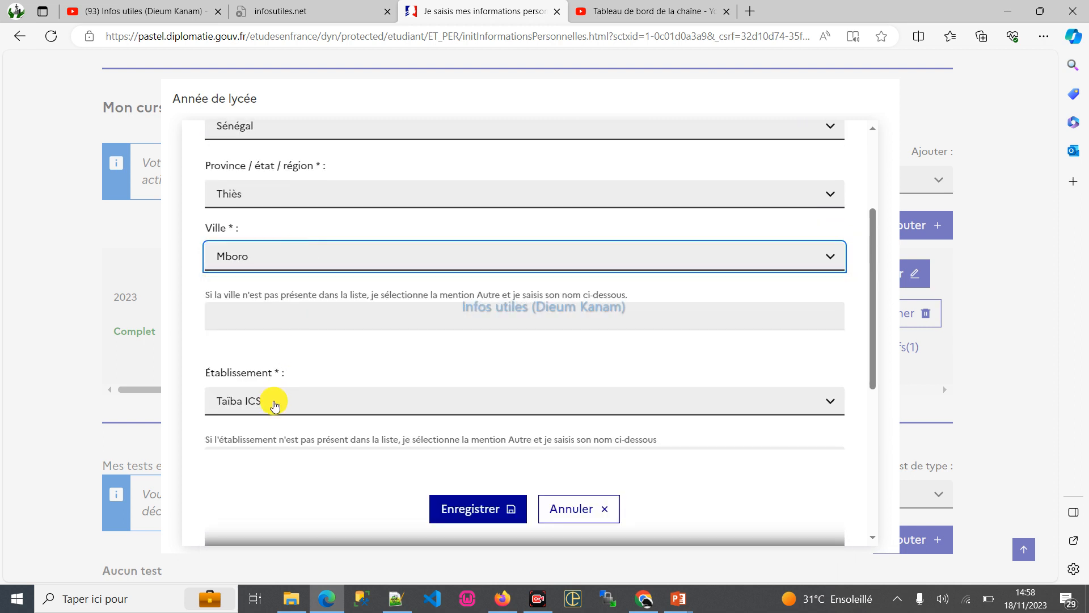
# - Keep the S1 Mathématiques et sciences physiques series, set the average to 14, fill in the comment and save the lycée year
pyautogui.scroll(-3, 275, 405)
pyautogui.click(420, 336)
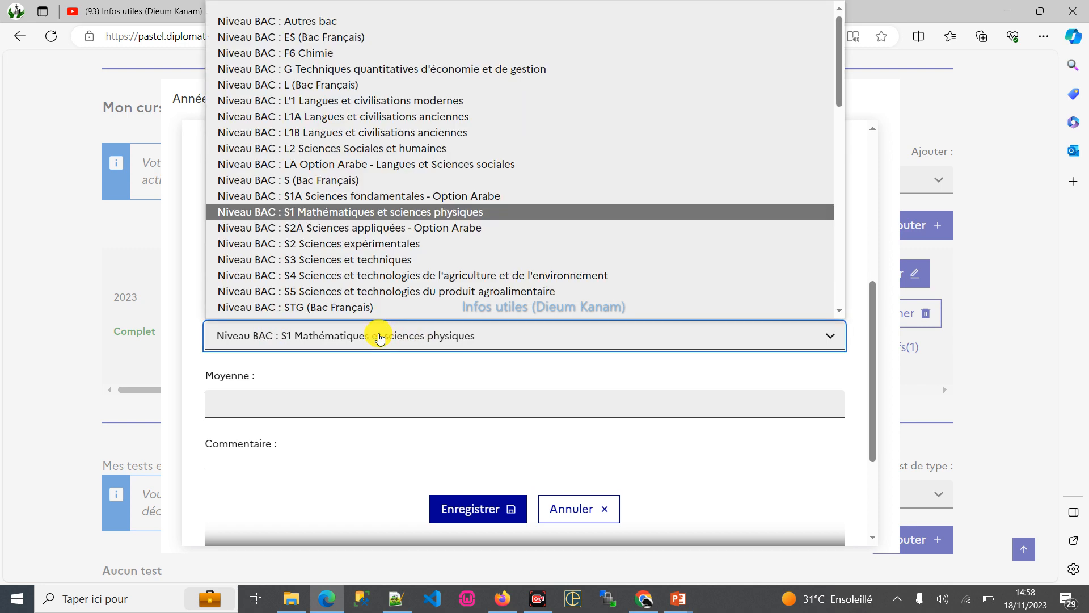
pyautogui.click(325, 392)
pyautogui.click(291, 294)
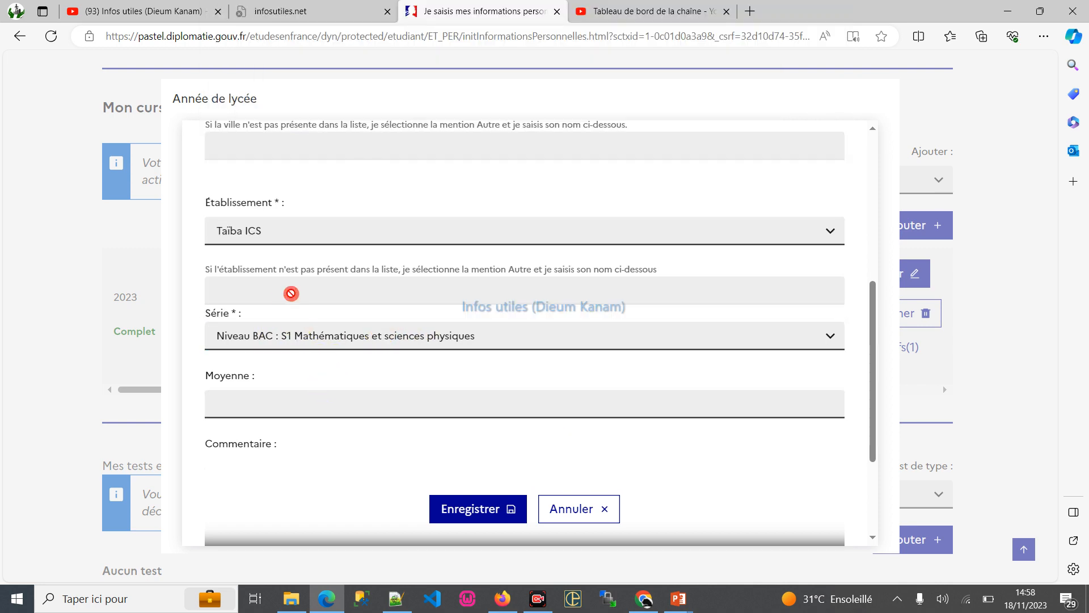
pyautogui.scroll(-3, 320, 399)
pyautogui.click(256, 237)
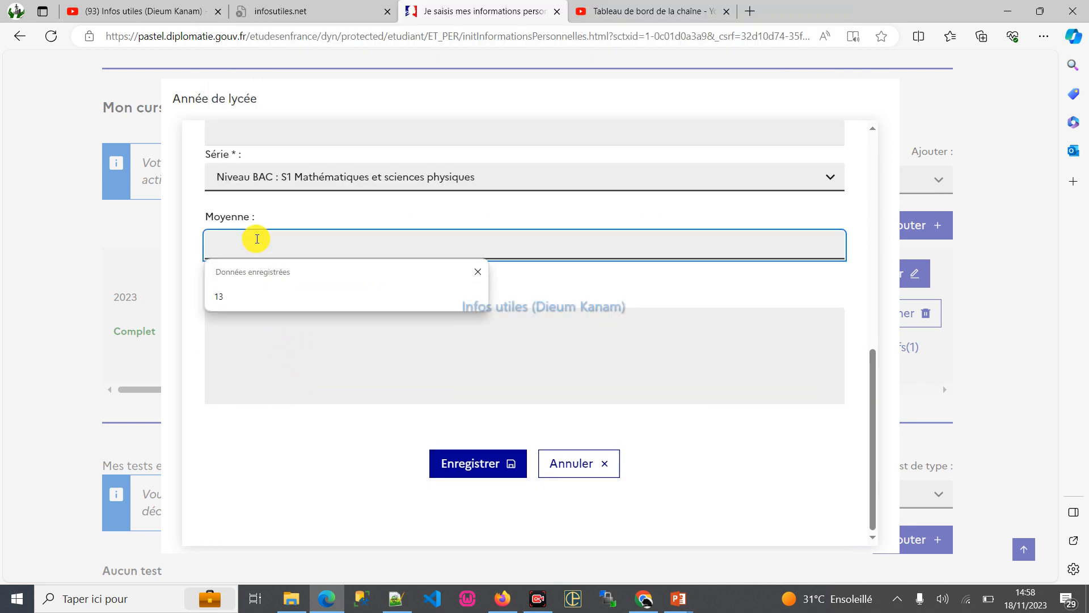
pyautogui.write("&'")
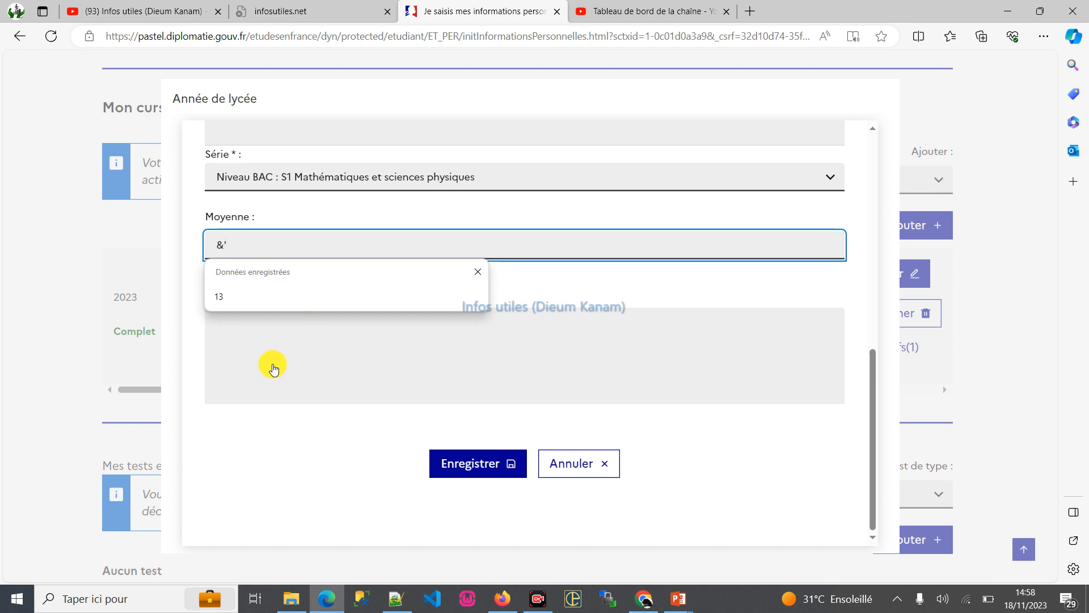
pyautogui.write('4')
pyautogui.click(277, 397)
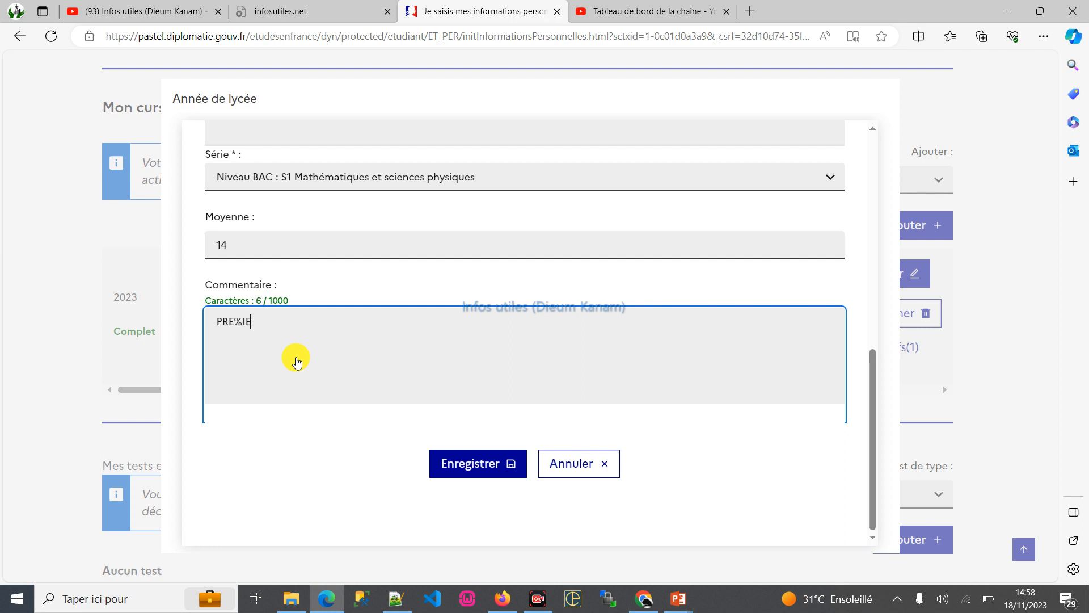
pyautogui.click(485, 465)
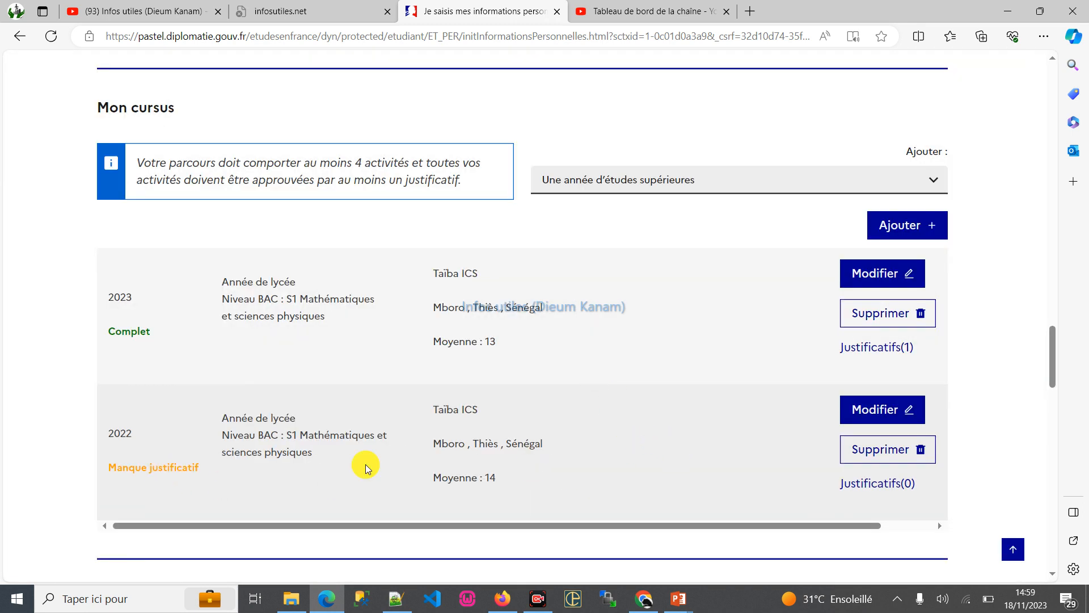
# - Attach the file buletin 1ere 1e semestre as the supporting document of the 2022 lycée year and close the attachments dialog
pyautogui.click(864, 482)
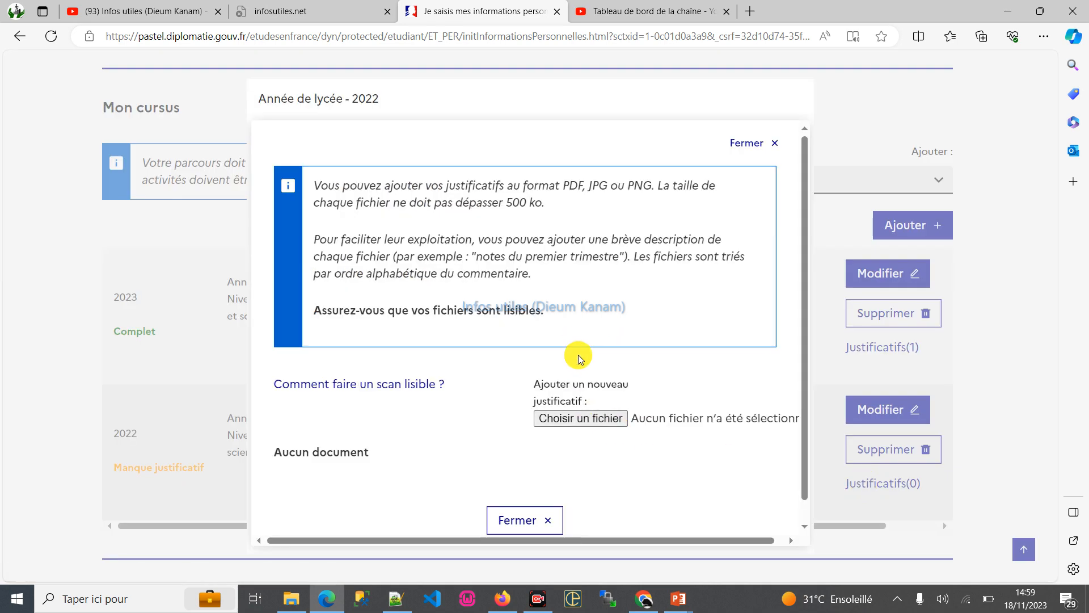
pyautogui.click(594, 417)
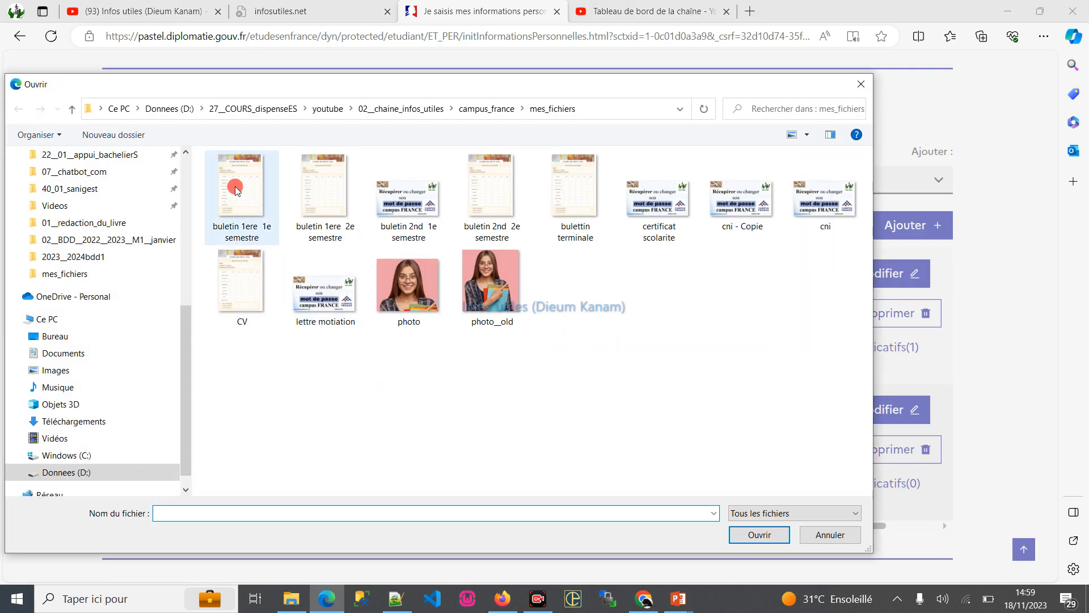
pyautogui.doubleClick(235, 189)
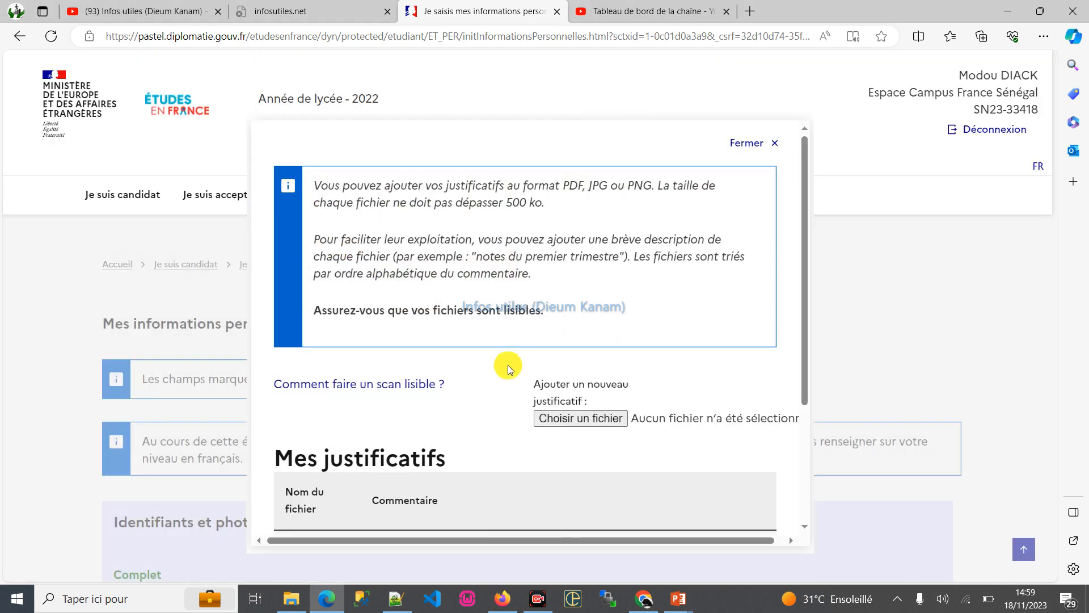
pyautogui.scroll(-3, 511, 369)
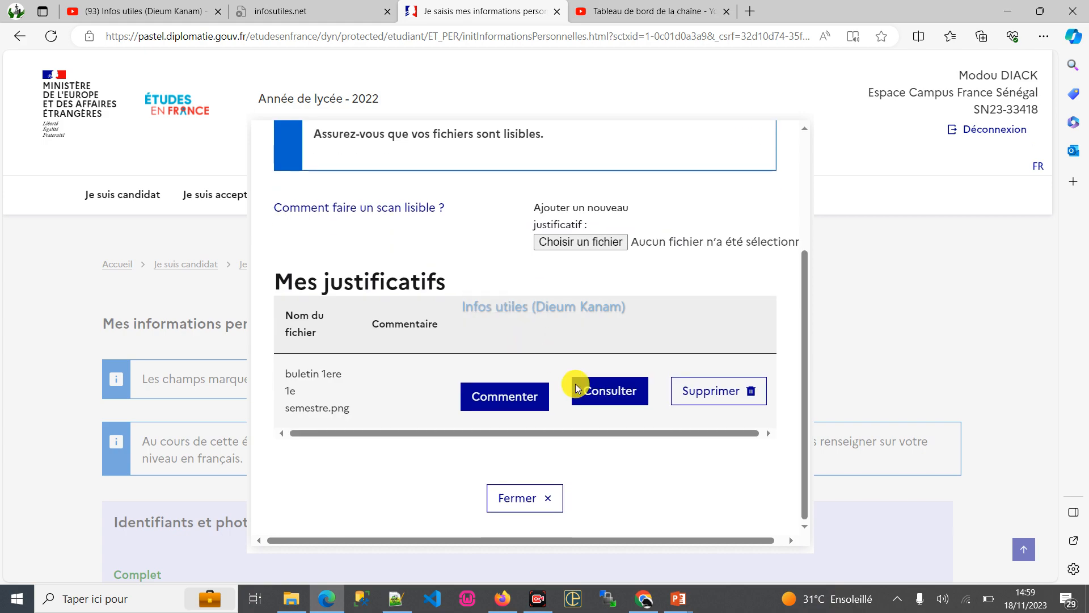
pyautogui.click(523, 498)
# - Look through the entry form for a TCF SO + TCF option orale et option écrite test and cancel it
pyautogui.scroll(-5, 656, 338)
pyautogui.scroll(-10, 657, 339)
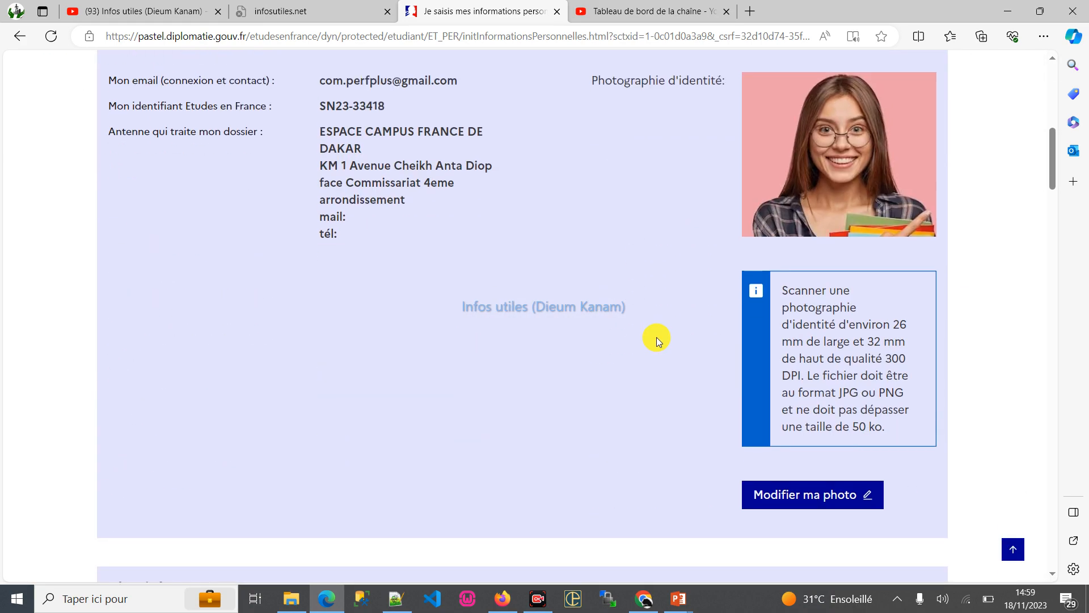
pyautogui.scroll(-10, 656, 337)
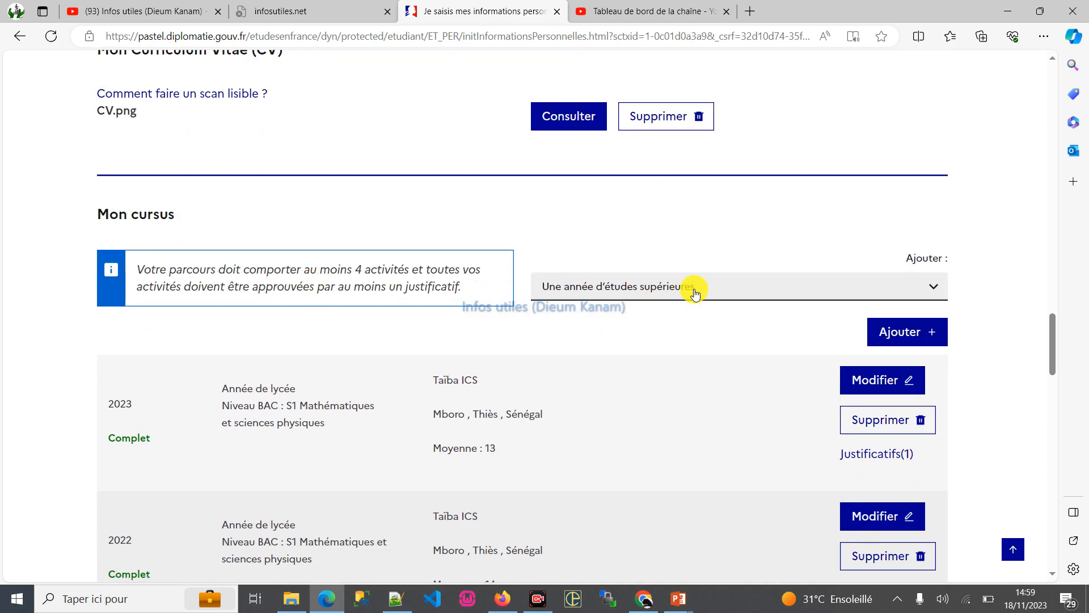
pyautogui.scroll(-7, 693, 289)
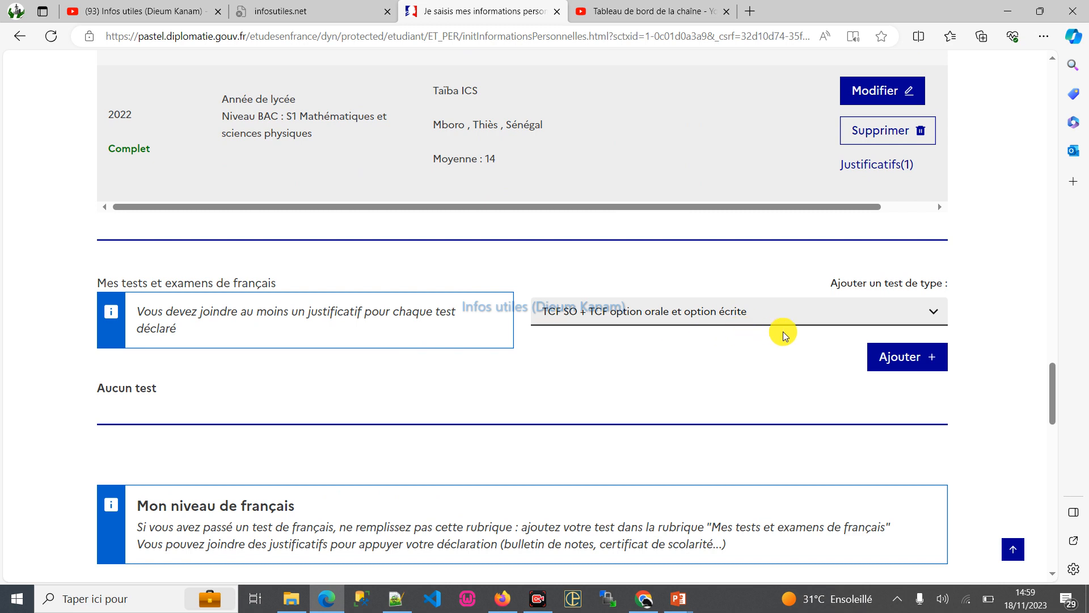
pyautogui.click(910, 357)
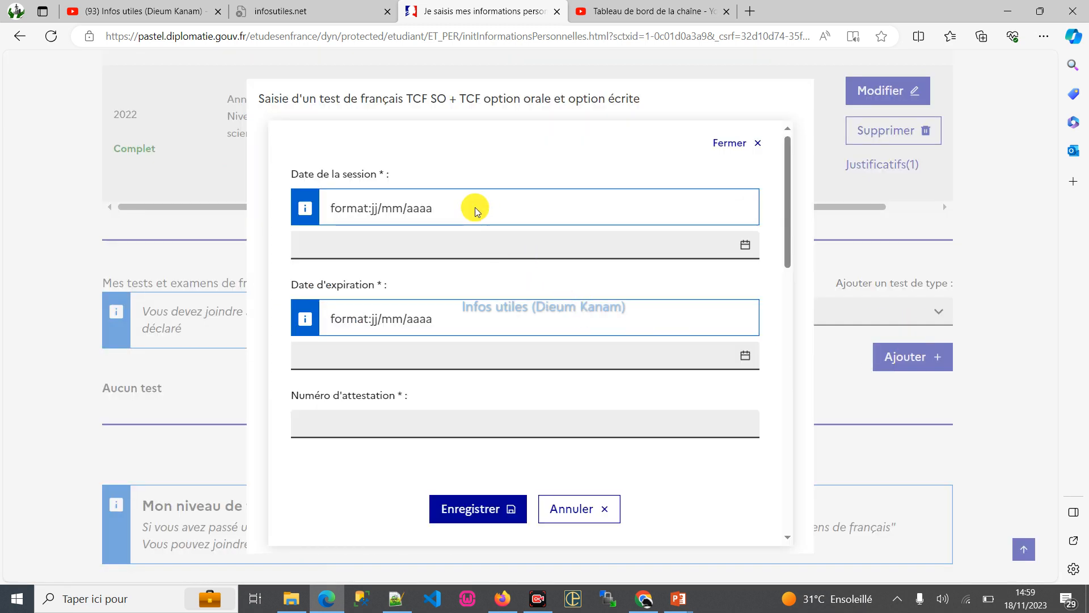
pyautogui.click(393, 240)
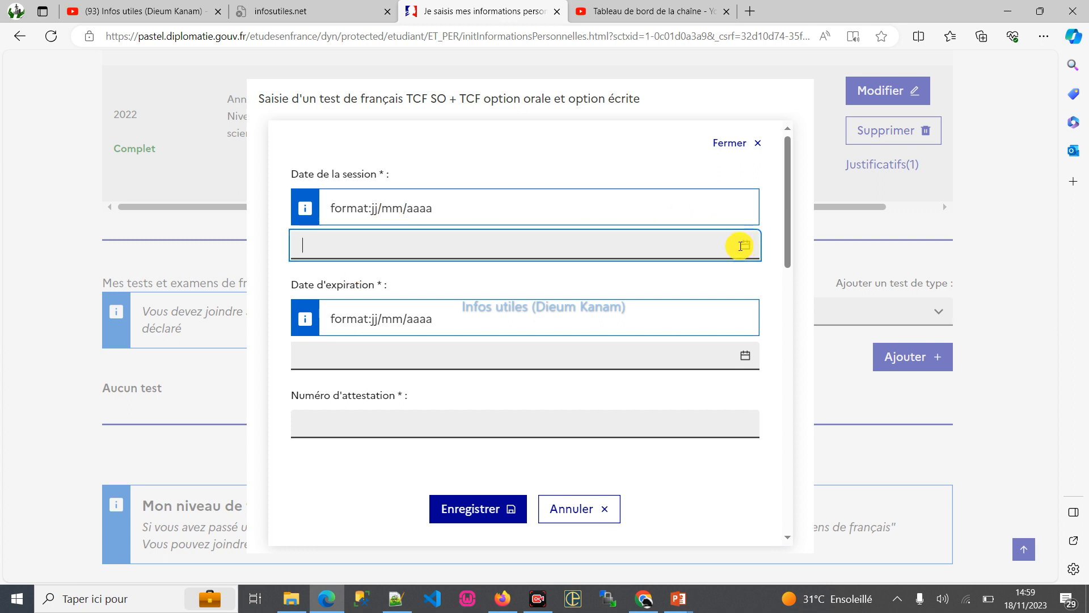
pyautogui.click(422, 208)
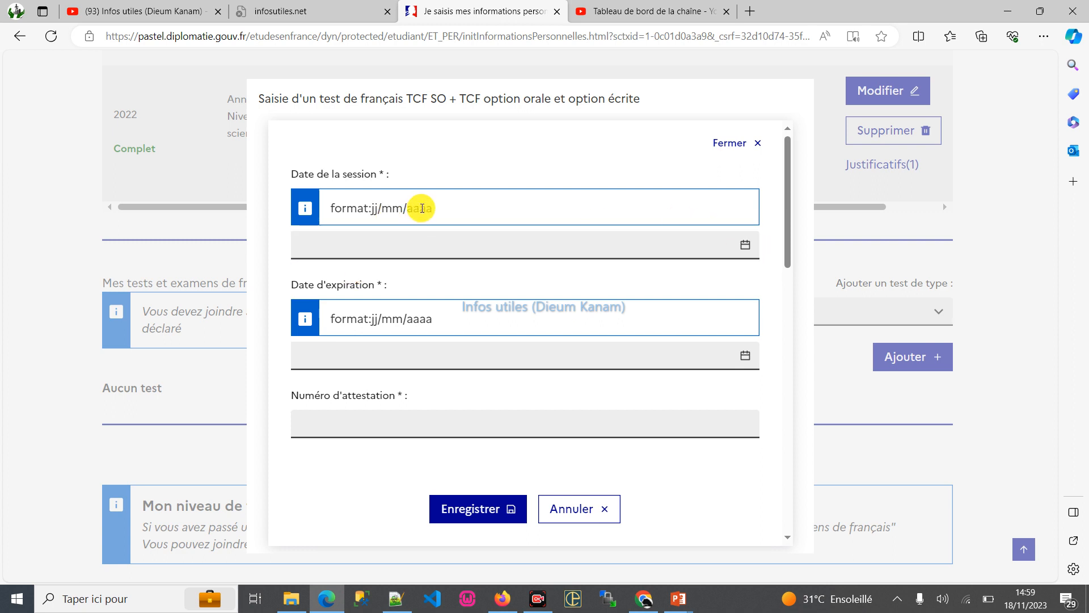
pyautogui.scroll(-15, 501, 301)
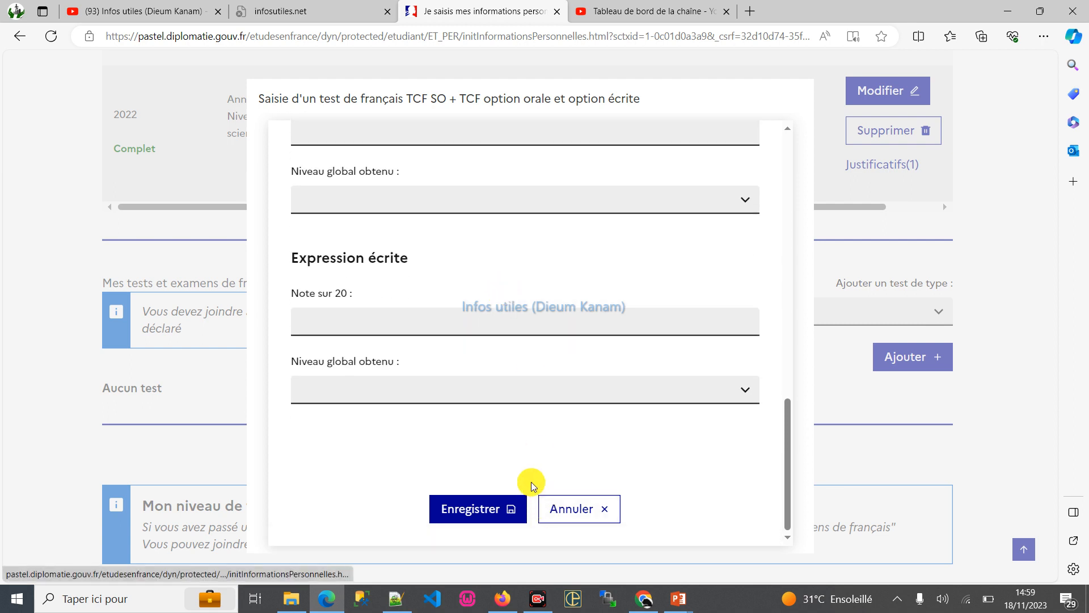
pyautogui.scroll(2, 592, 540)
pyautogui.click(574, 509)
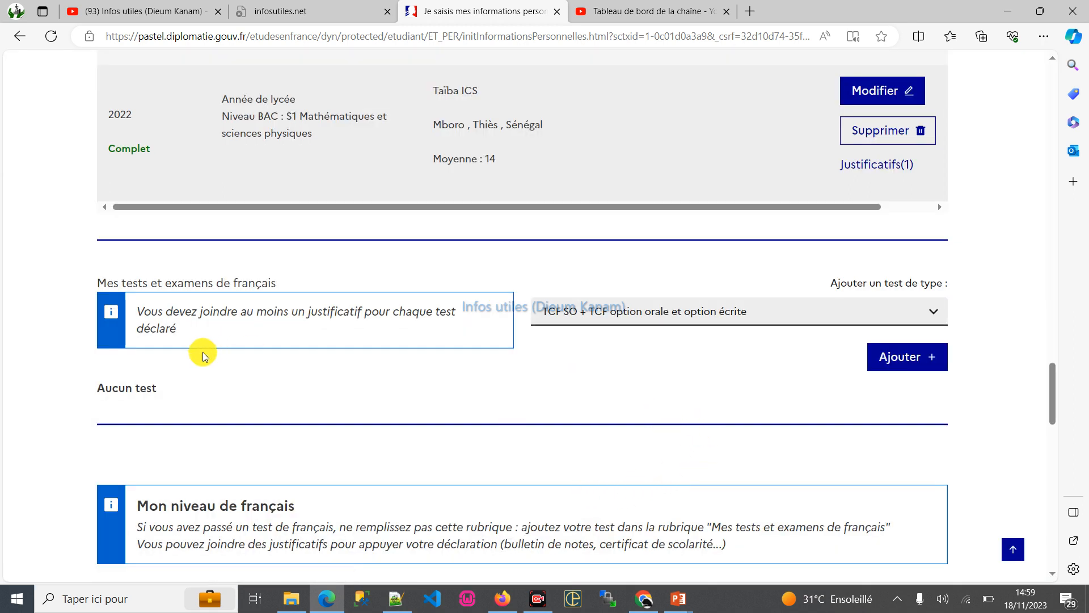
# - View the available French test types and review the remaining sections from Mon niveau de français to Mon niveau d'anglais
pyautogui.click(675, 311)
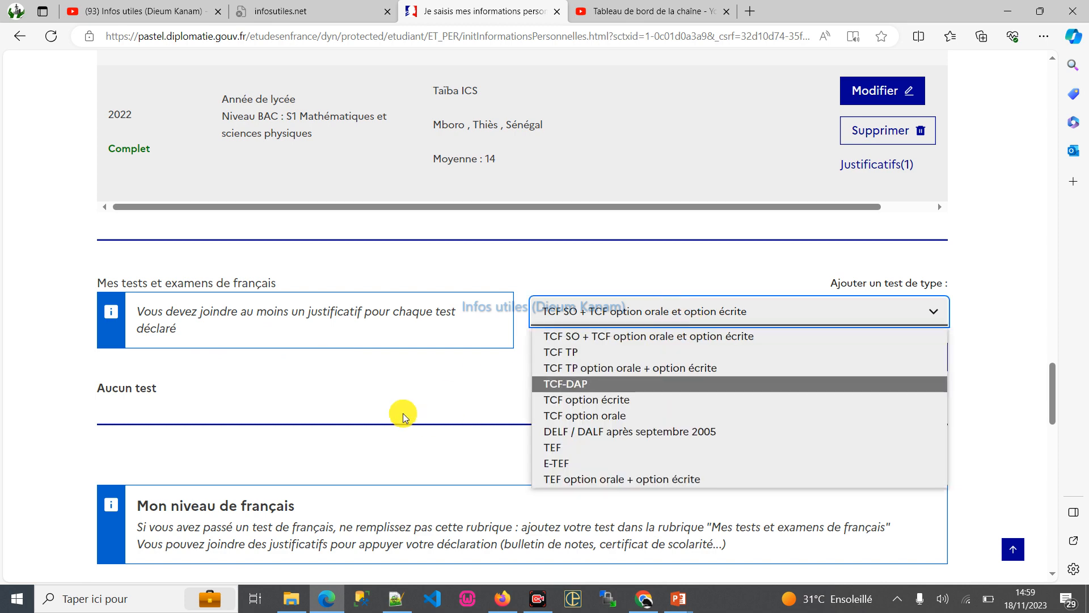
pyautogui.scroll(-4, 392, 376)
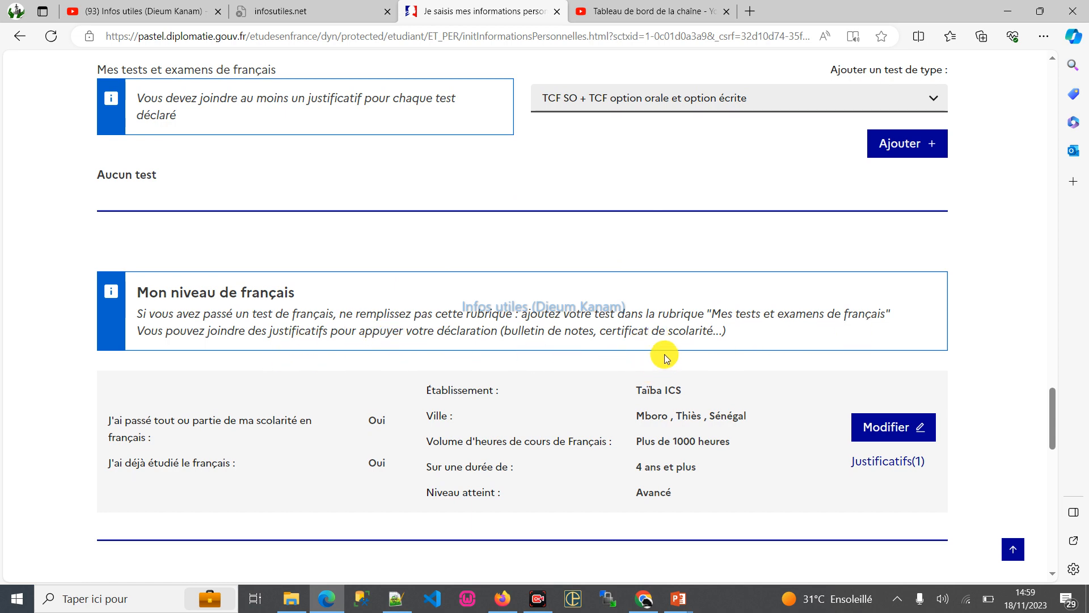
pyautogui.scroll(-3, 666, 357)
pyautogui.scroll(-3, 664, 354)
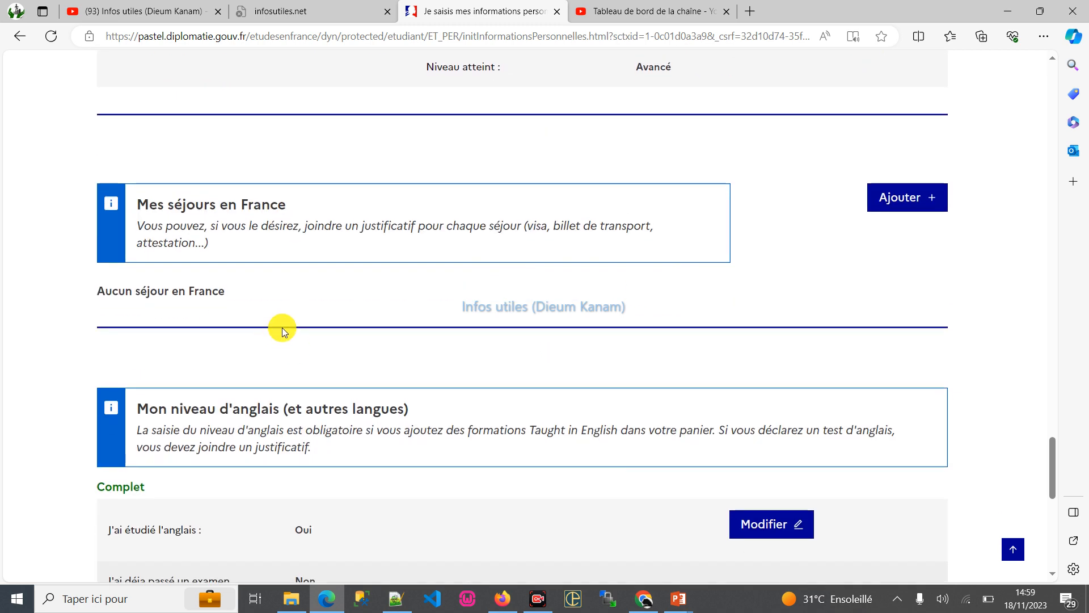
pyautogui.scroll(-2, 489, 309)
pyautogui.scroll(-3, 379, 336)
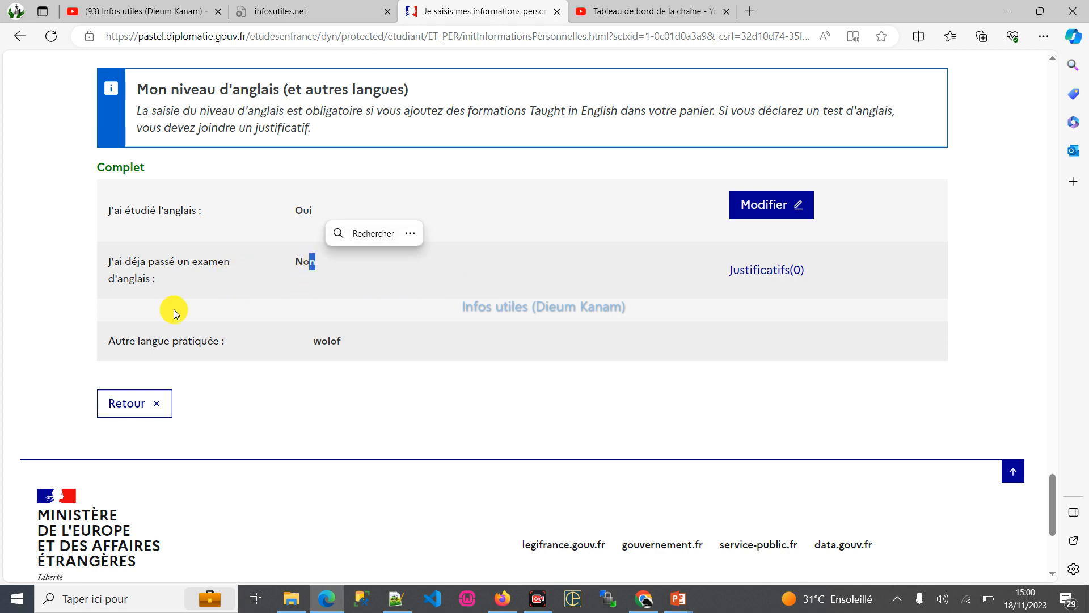
pyautogui.scroll(-4, 170, 306)
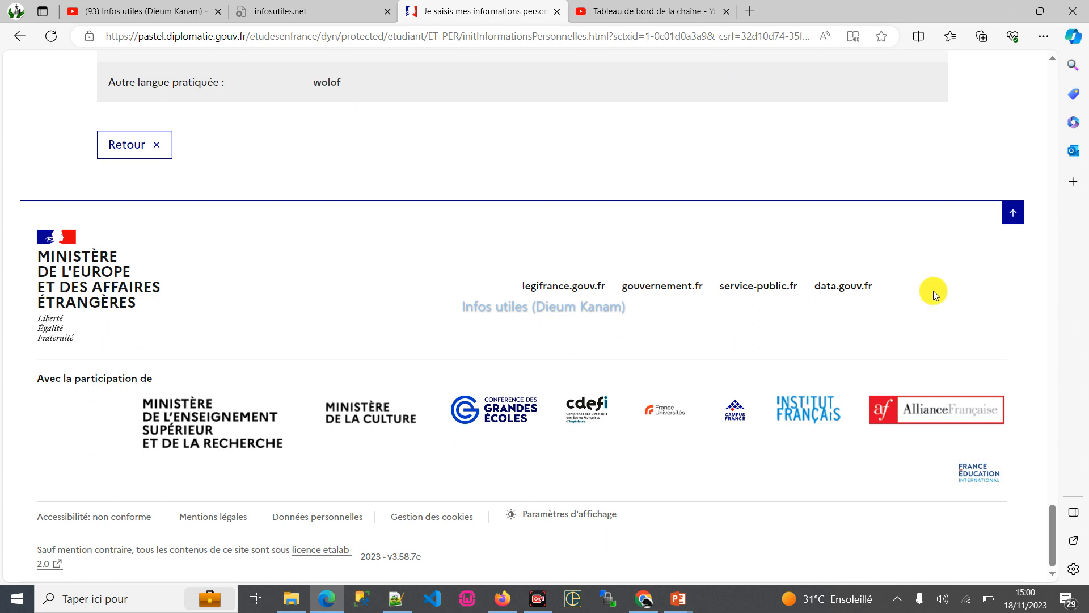
pyautogui.click(1013, 212)
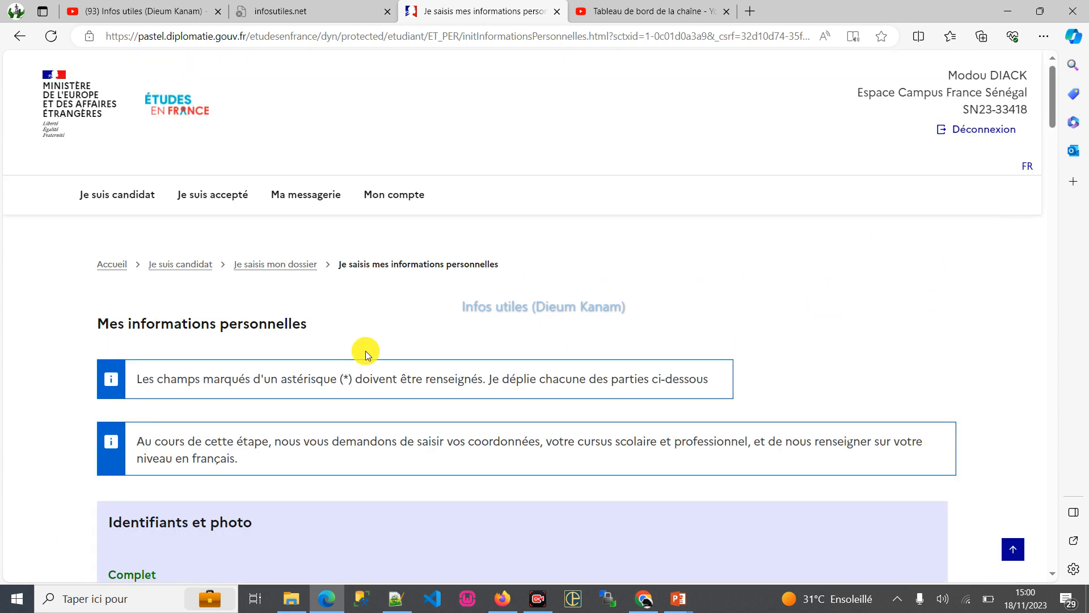
# - Return to Je suis candidat and check the status of the dossier steps and the Campus France verification stage
pyautogui.click(130, 194)
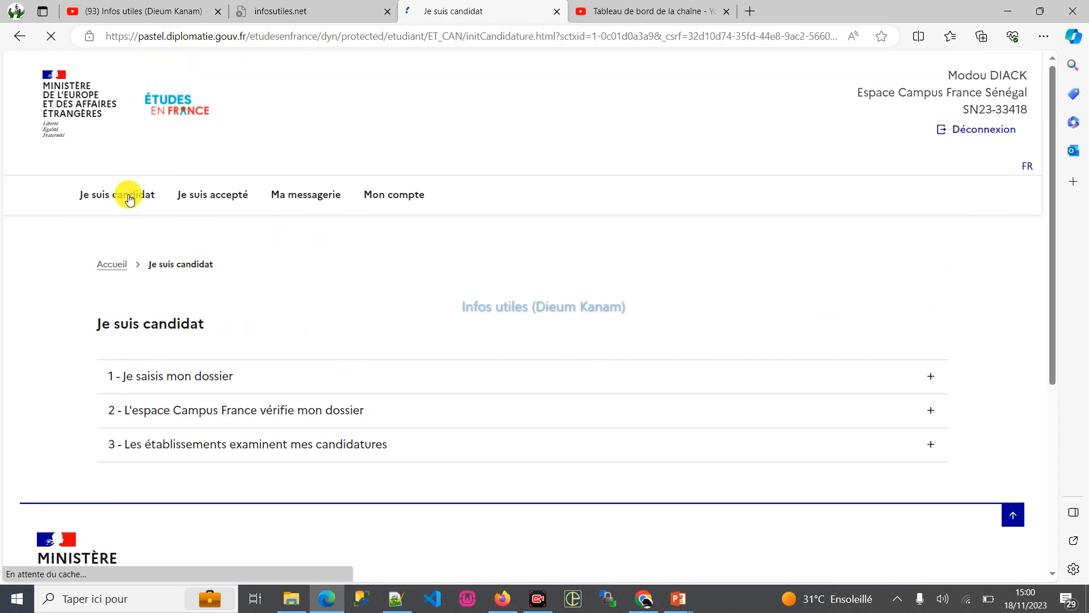
pyautogui.click(242, 390)
pyautogui.scroll(-2, 376, 423)
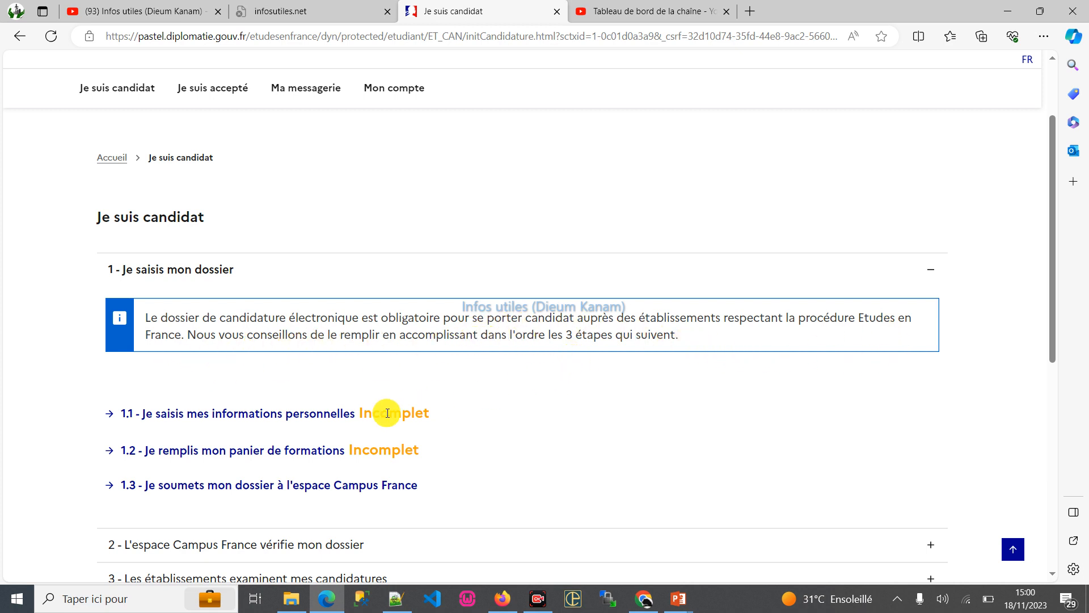
pyautogui.scroll(-2, 443, 397)
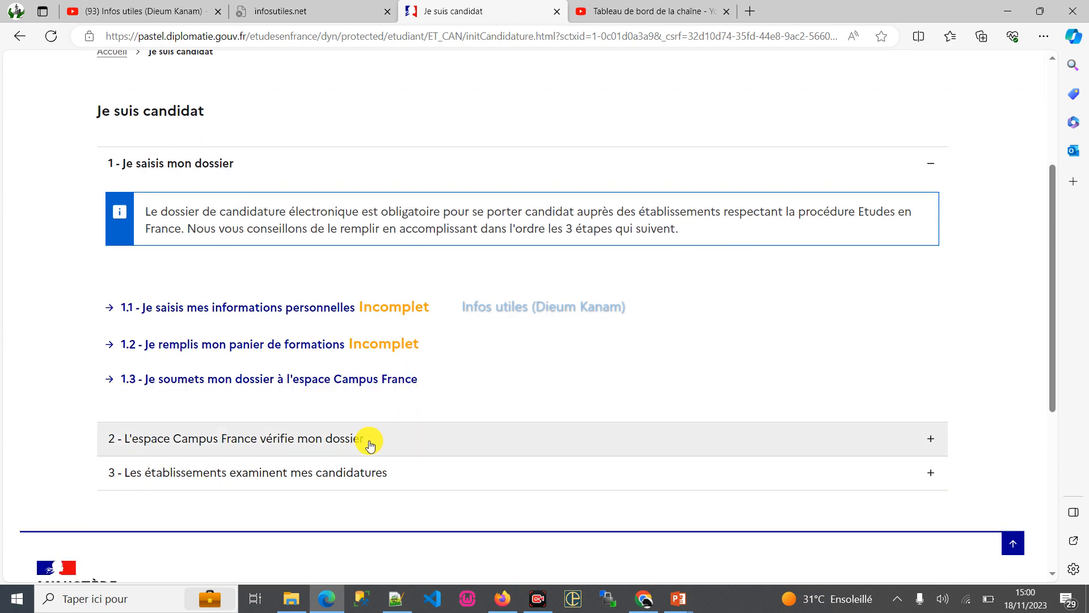
pyautogui.click(369, 442)
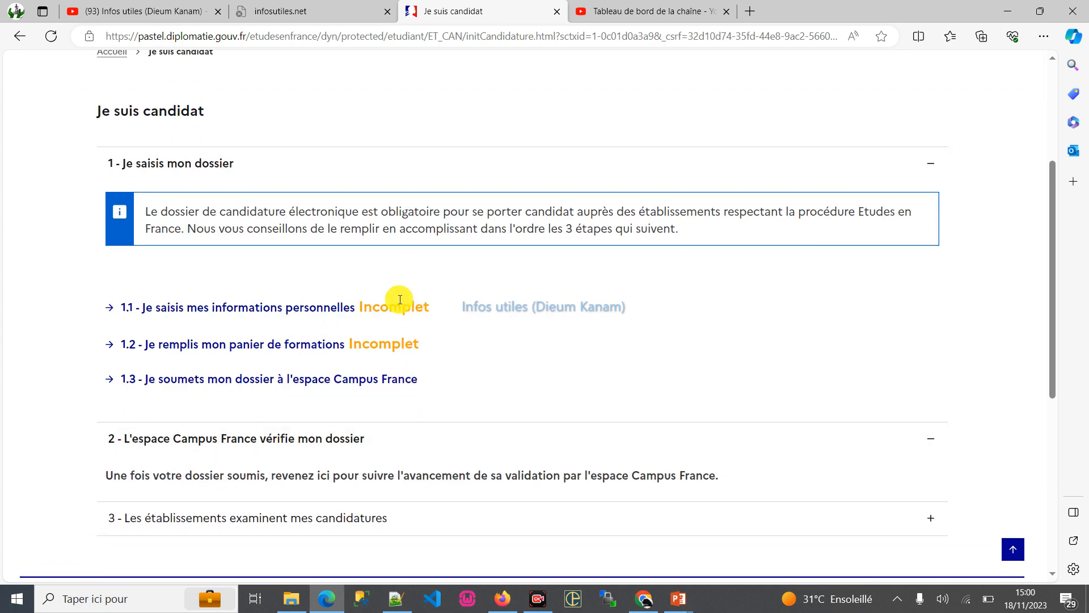
# - Reopen Je saisis mes informations personnelles and check the completion of Identifiants et photo, Identité and Coordonnées
pyautogui.click(307, 308)
pyautogui.scroll(-1, 543, 238)
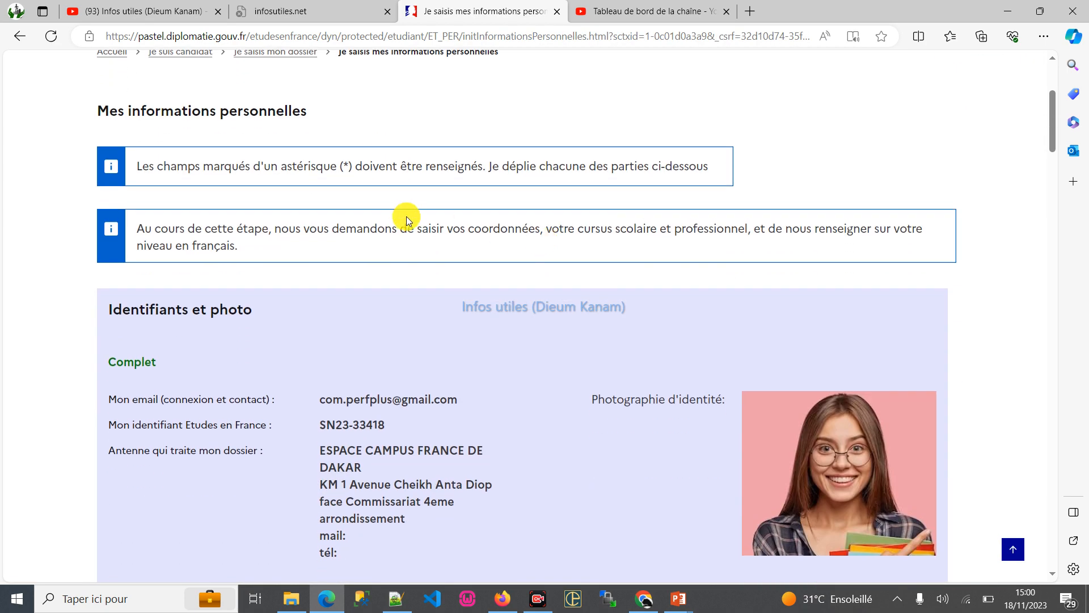
pyautogui.scroll(4, 403, 233)
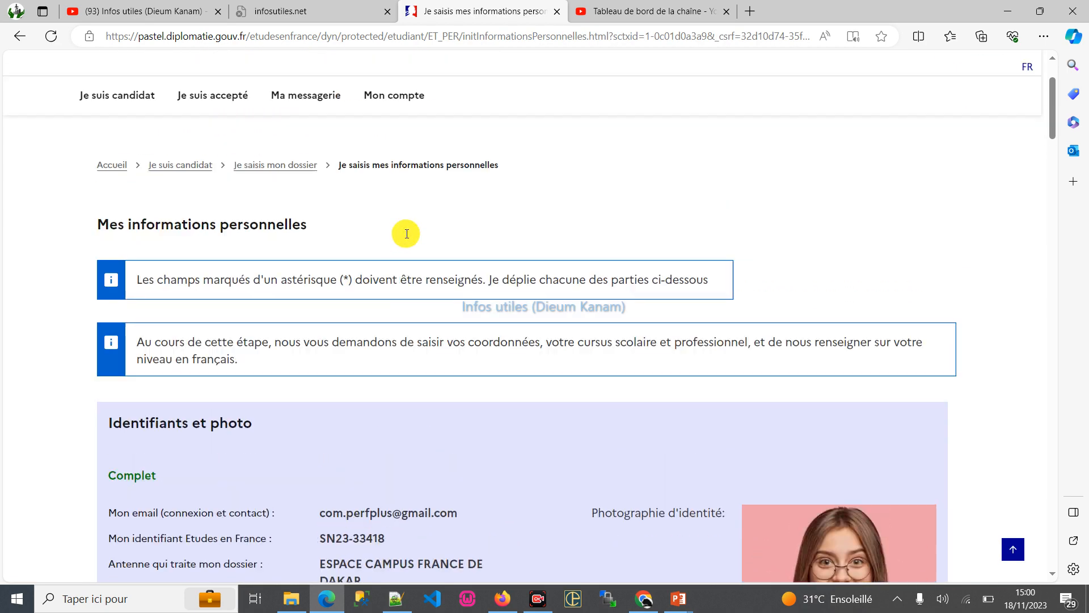
pyautogui.scroll(-5, 412, 216)
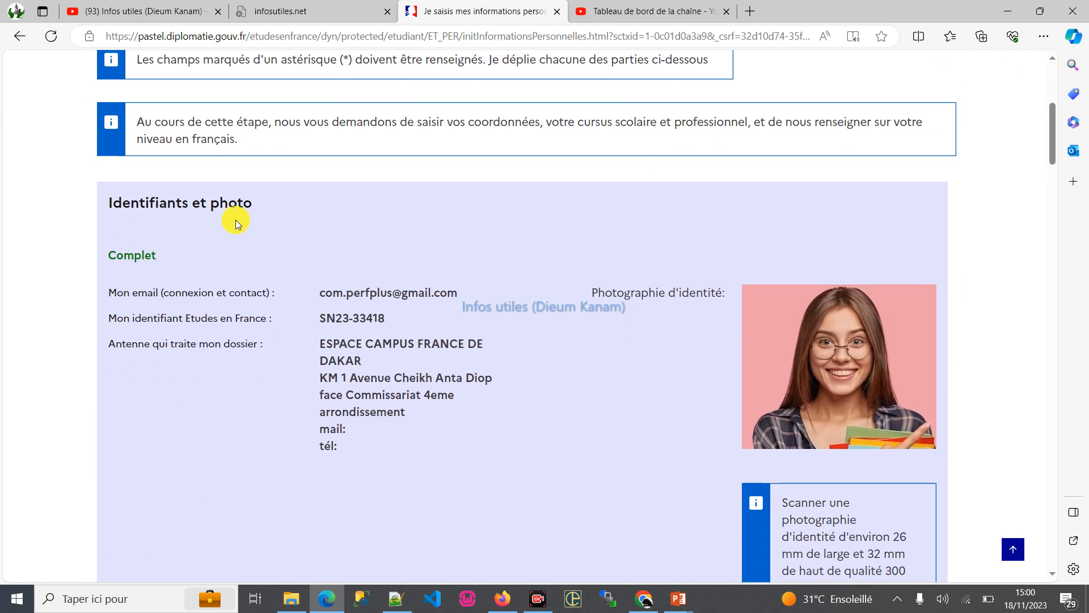
pyautogui.moveTo(141, 251); pyautogui.dragTo(158, 254)
pyautogui.scroll(-4, 492, 255)
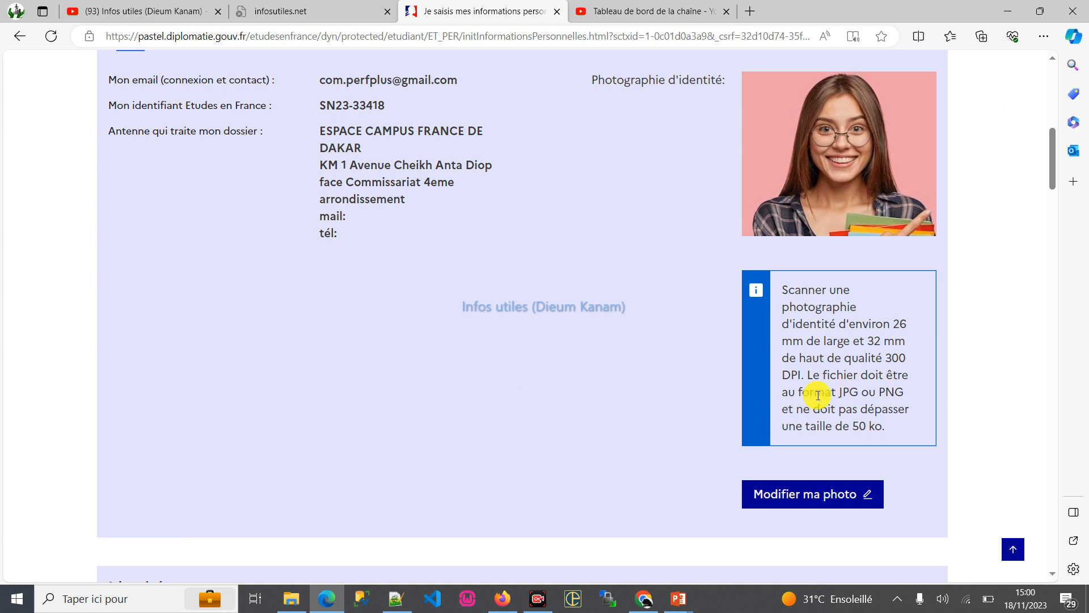
pyautogui.scroll(2, 442, 381)
pyautogui.scroll(-6, 449, 372)
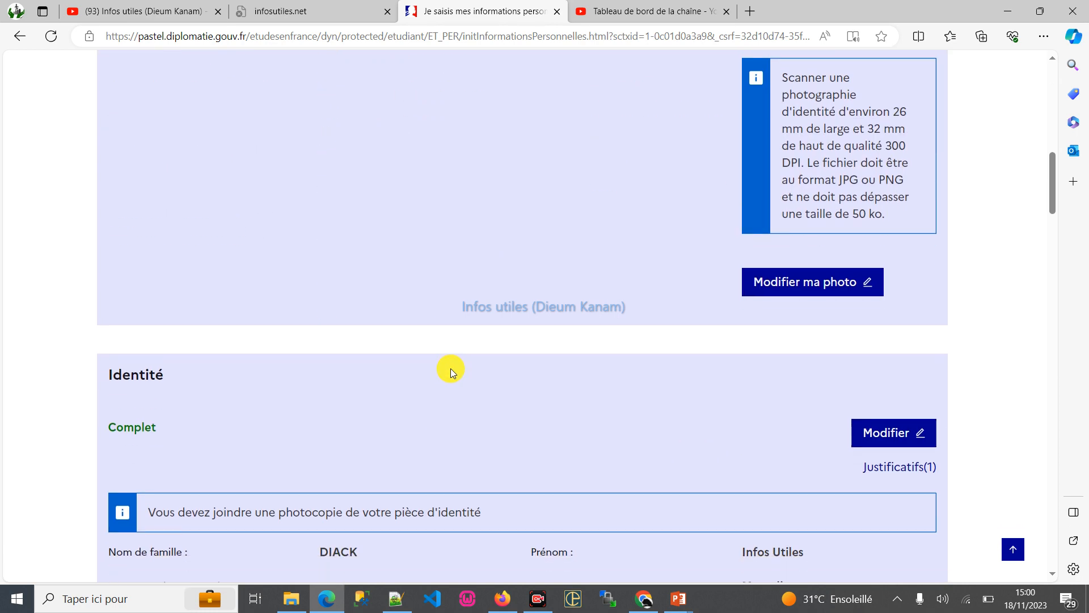
pyautogui.scroll(-4, 451, 368)
pyautogui.scroll(-2, 498, 370)
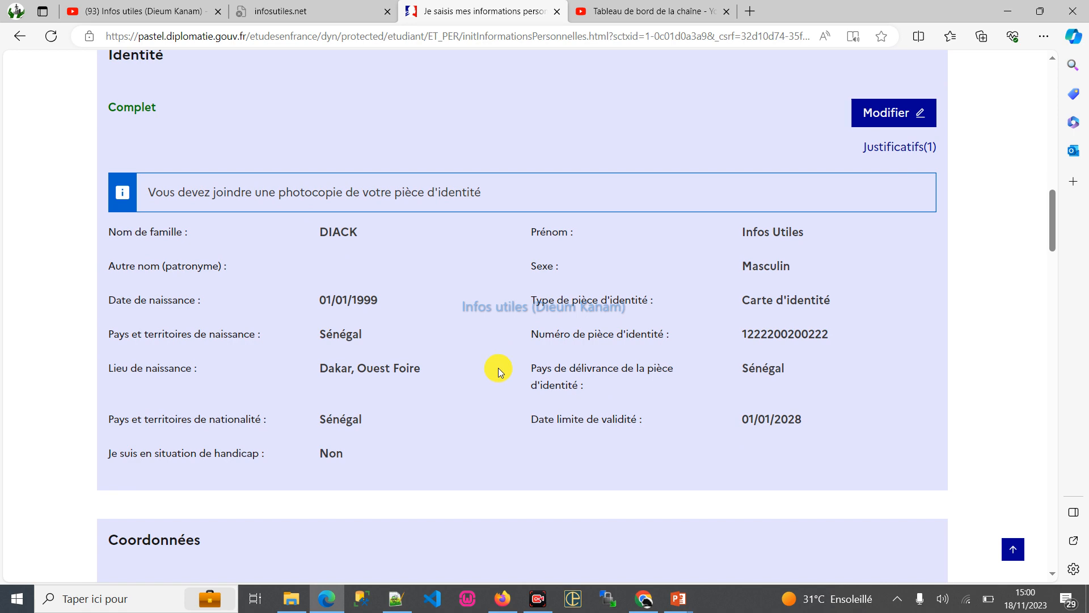
pyautogui.scroll(-4, 498, 368)
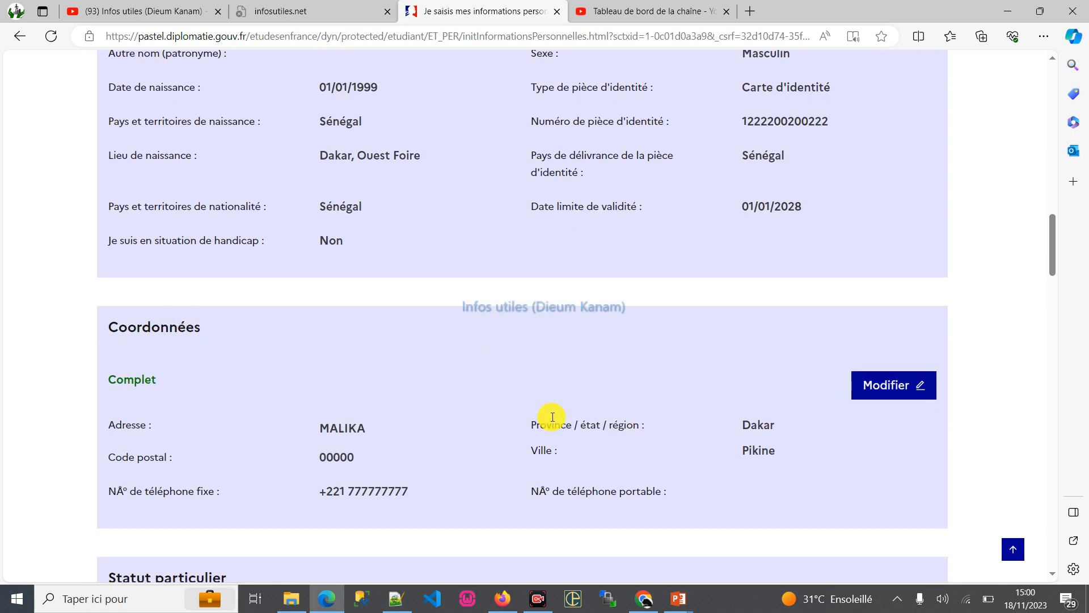
# - Check the completion of Statut particulier, the CV, Mon cursus and the language sections of the personal information form
pyautogui.scroll(-10, 552, 416)
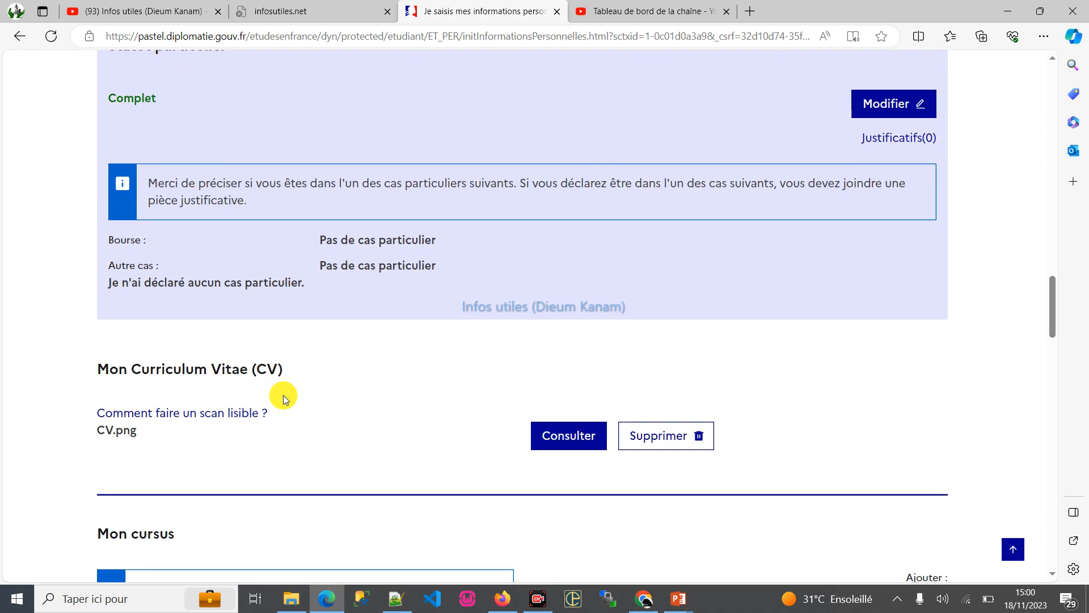
pyautogui.scroll(-4, 283, 394)
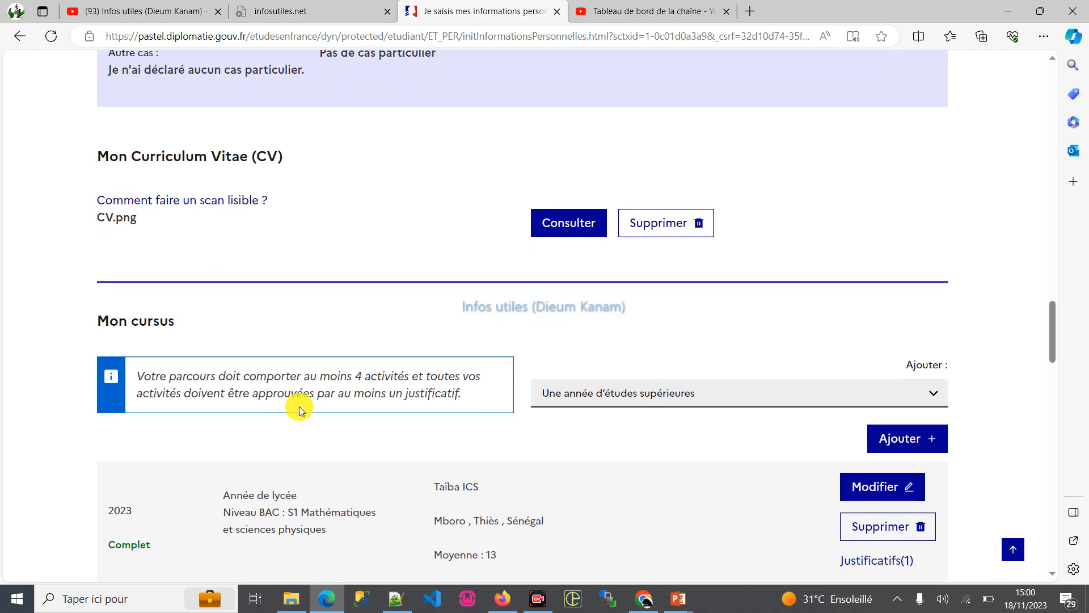
pyautogui.scroll(-8, 625, 417)
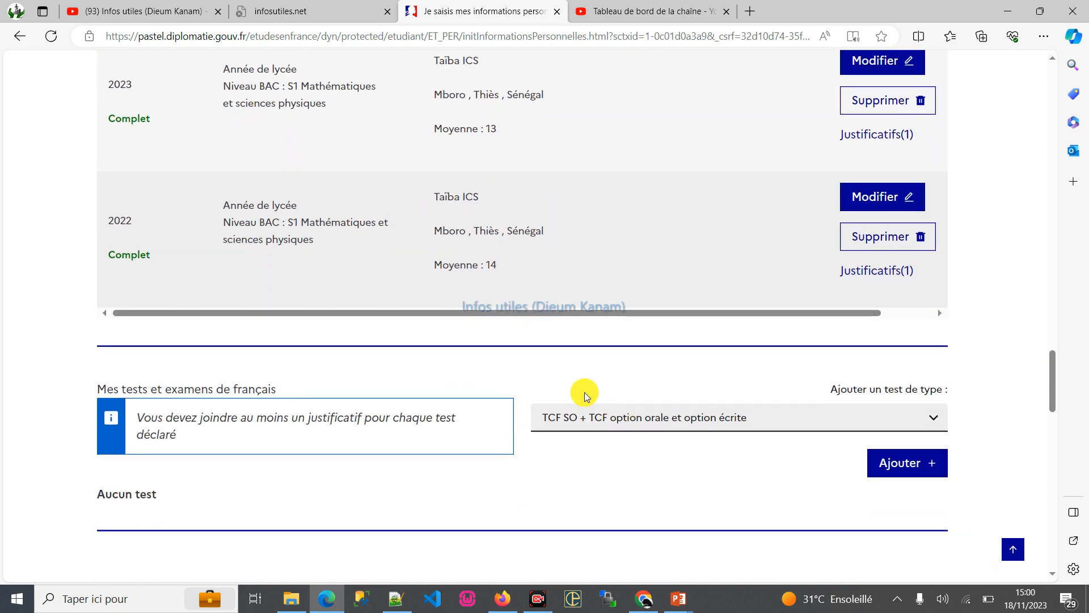
pyautogui.scroll(-19, 585, 397)
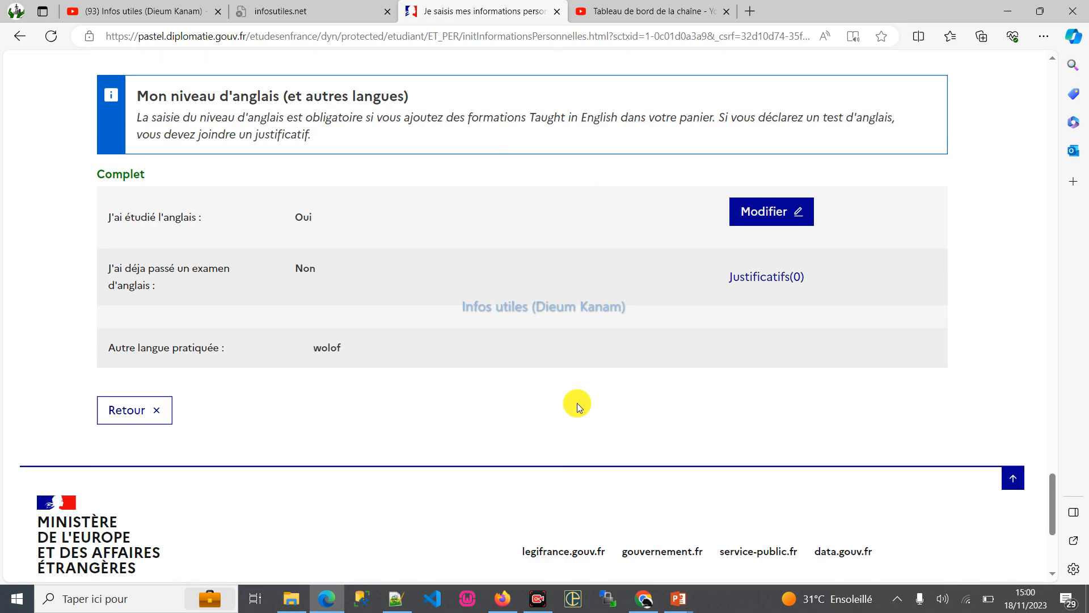
pyautogui.scroll(14, 577, 397)
pyautogui.scroll(-14, 577, 397)
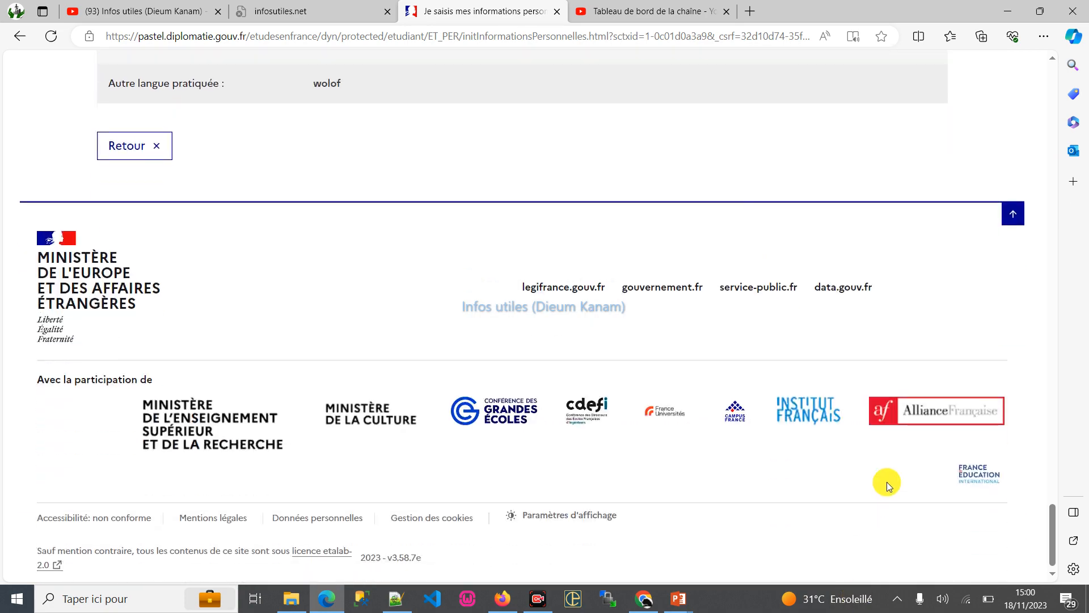
pyautogui.scroll(1, 919, 369)
pyautogui.click(1014, 313)
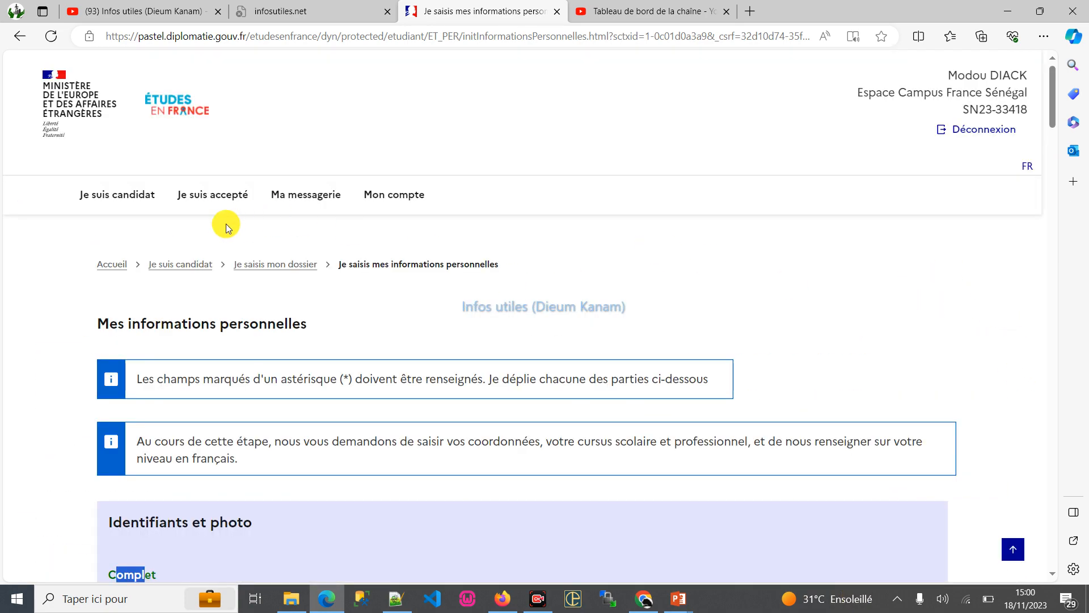
# - Go back to Je suis candidat and expand the first two stages to recheck whether the dossier steps are complete
pyautogui.click(223, 192)
pyautogui.click(114, 204)
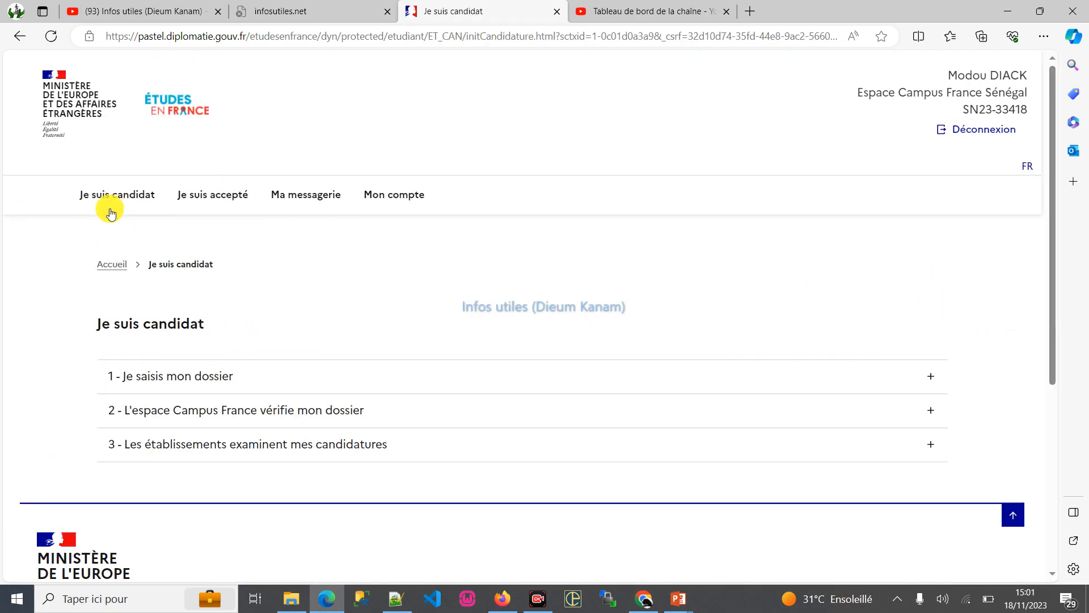
pyautogui.click(340, 408)
pyautogui.click(284, 372)
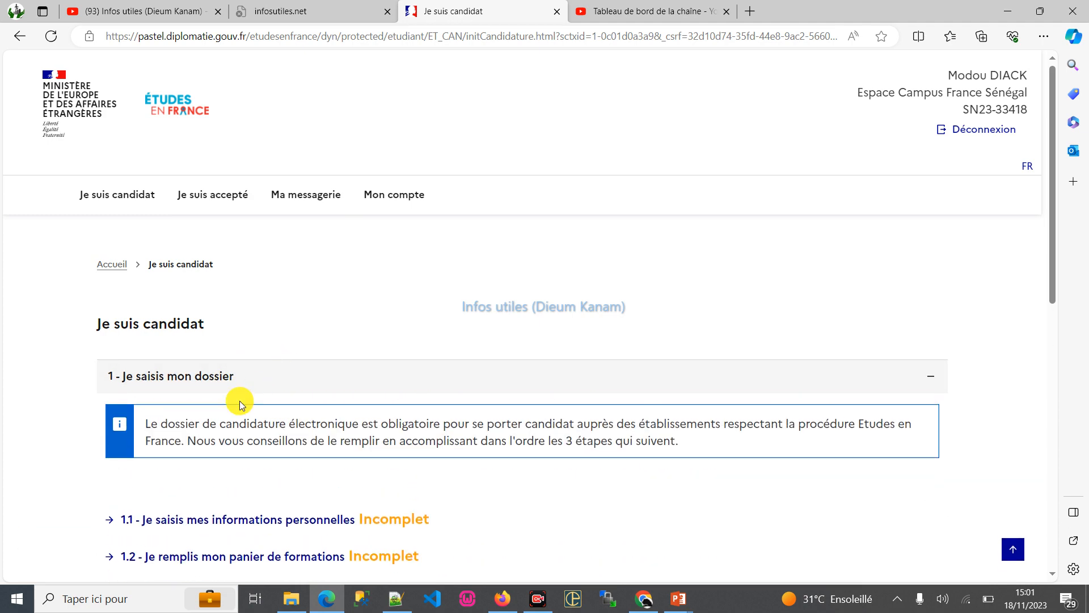
pyautogui.scroll(-3, 482, 413)
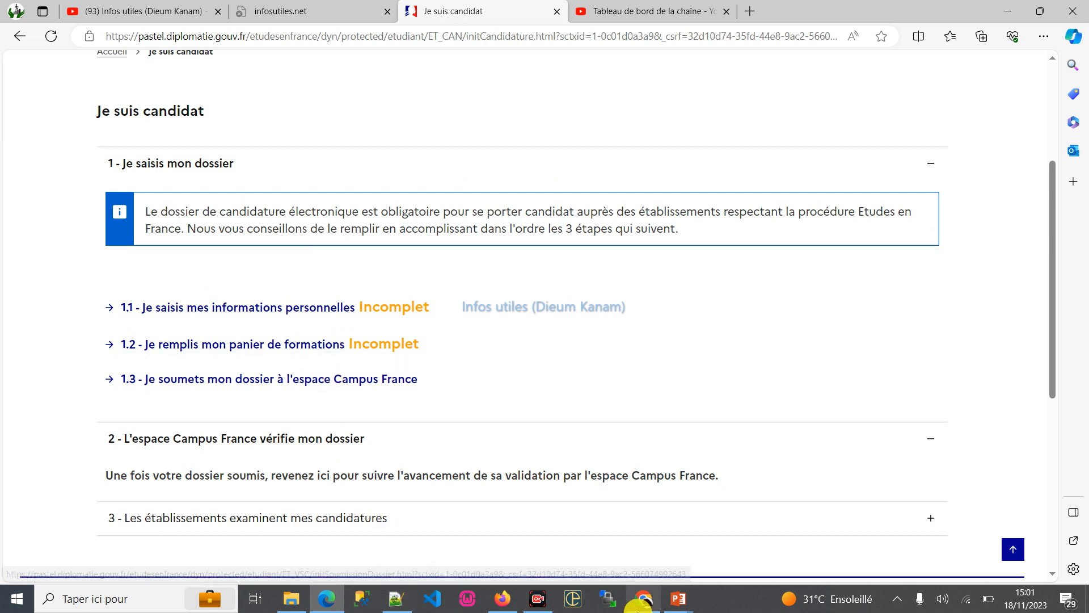
# - Switch to the Firefox window with the Infos utiles YouTube channel's videos page
pyautogui.click(503, 600)
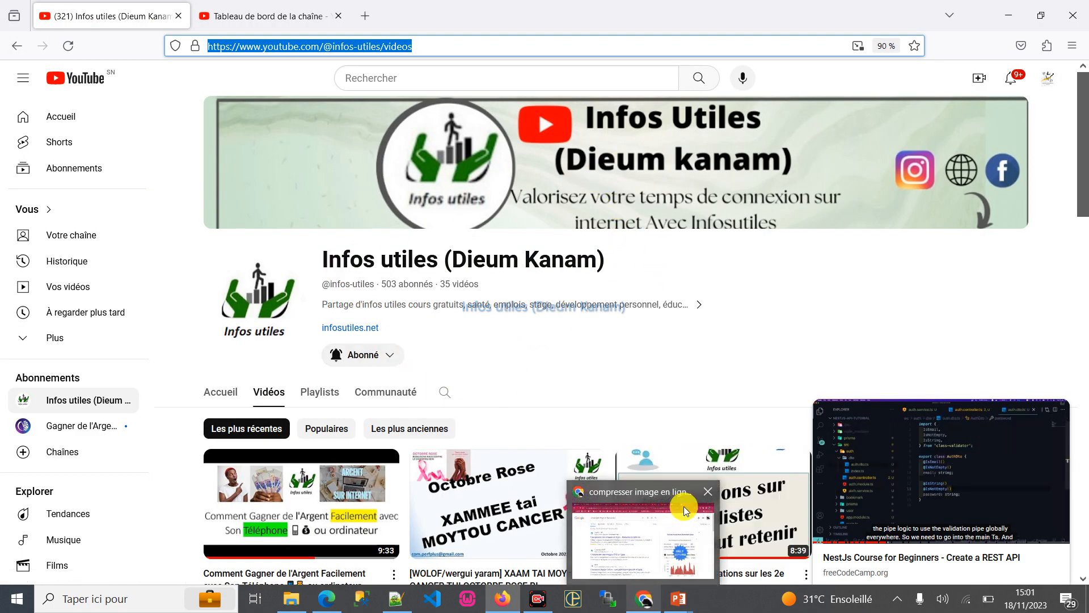
pyautogui.click(549, 608)
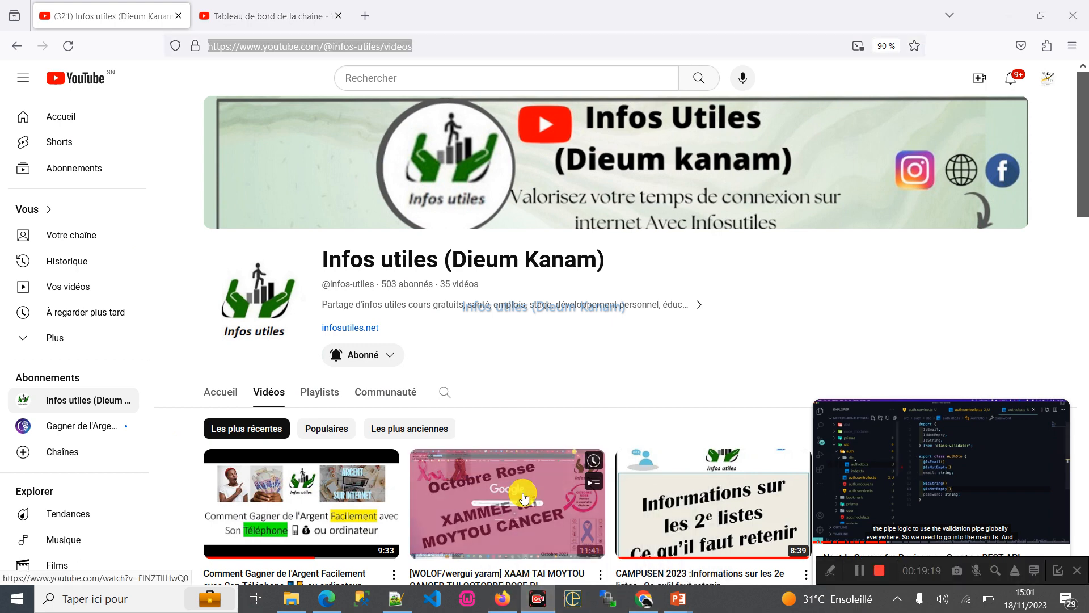